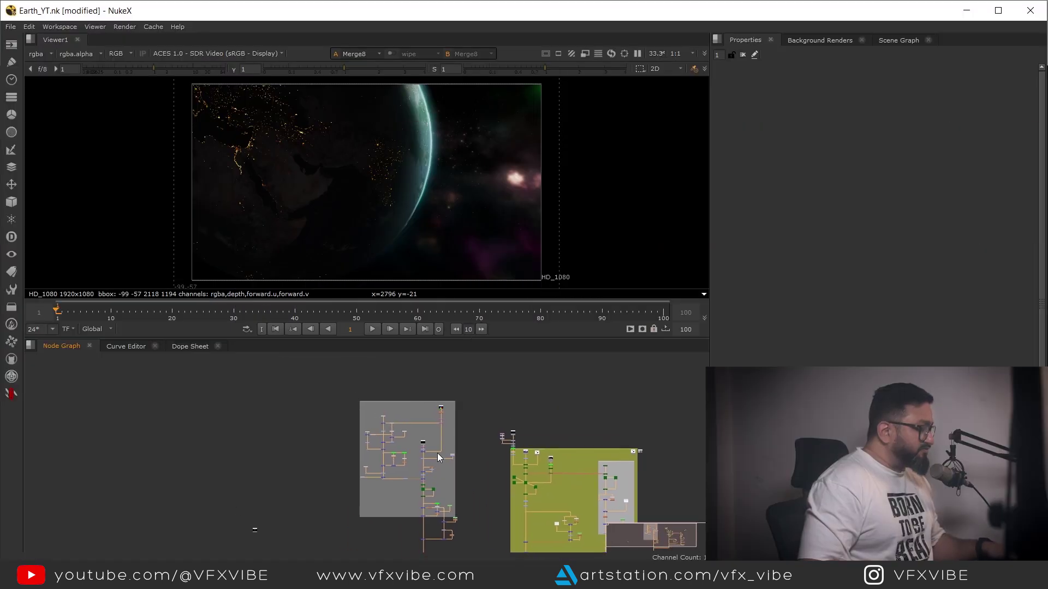
- Display the output of Merge50, the nebula background branch below the grey backdrop, in the viewer
{"action": "scroll", "coordinate": [437, 453], "scroll_direction": "down", "scroll_amount": 3}
{"action": "scroll", "coordinate": [437, 401], "scroll_direction": "up", "scroll_amount": 5}
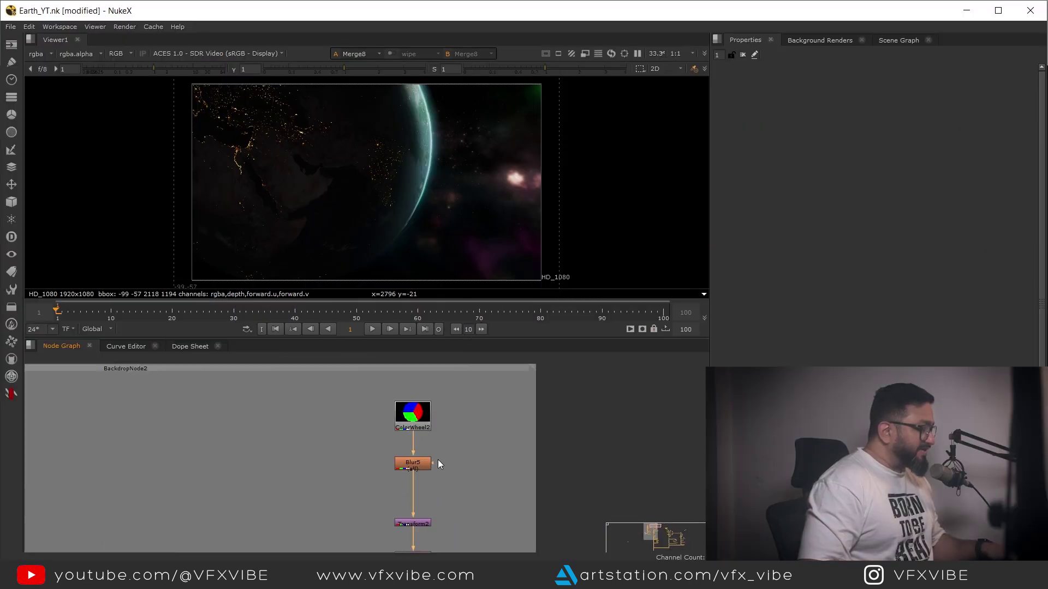
{"action": "middle_click_drag", "start_coordinate": [438, 459], "coordinate": [419, 370]}
{"action": "scroll", "coordinate": [418, 455], "scroll_direction": "down", "scroll_amount": 6}
{"action": "middle_click_drag", "start_coordinate": [428, 524], "coordinate": [432, 416]}
{"action": "scroll", "coordinate": [428, 425], "scroll_direction": "up", "scroll_amount": 1}
{"action": "middle_click_drag", "start_coordinate": [410, 543], "coordinate": [439, 383]}
{"action": "scroll", "coordinate": [387, 485], "scroll_direction": "up", "scroll_amount": 3}
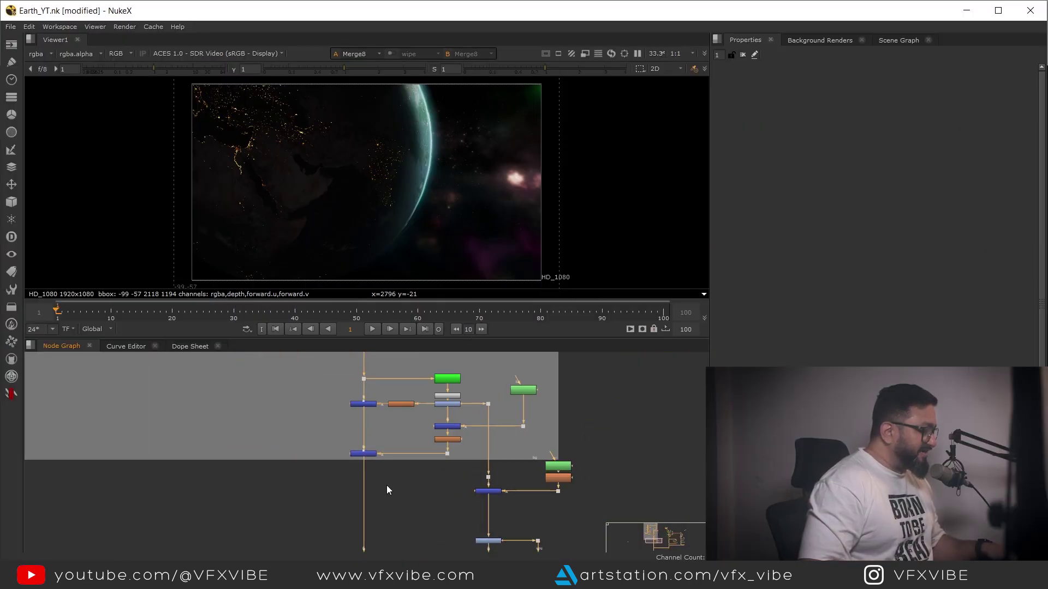
{"action": "middle_click_drag", "start_coordinate": [386, 485], "coordinate": [408, 352]}
{"action": "left_click_drag", "start_coordinate": [437, 420], "coordinate": [352, 493]}
{"action": "key", "text": "1"}
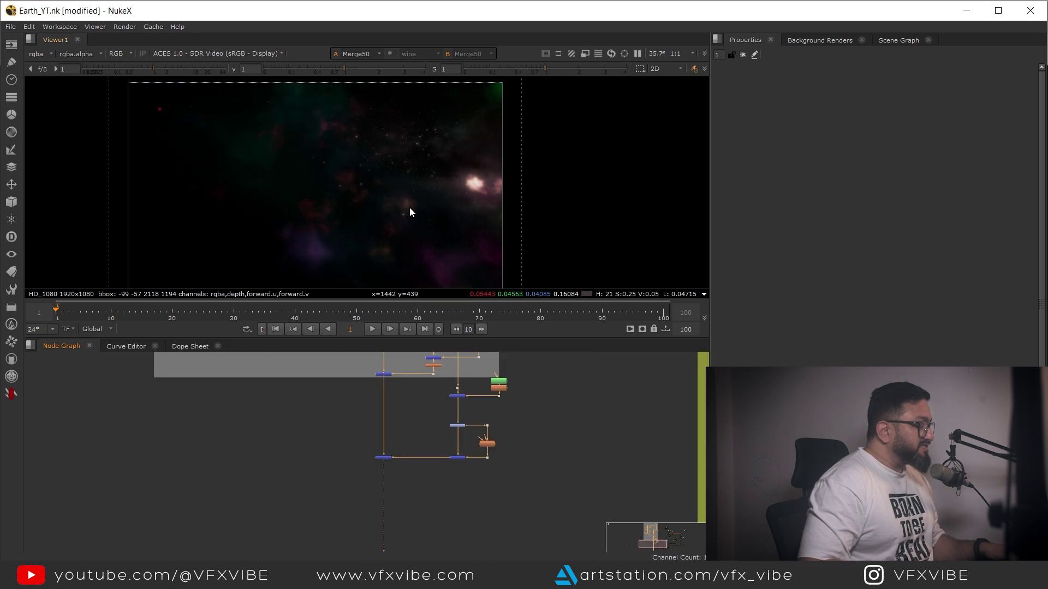
- Display the output of Merge18, the last merge of the Earth branch in the green backdrop, in the viewer
{"action": "scroll", "coordinate": [408, 425], "scroll_direction": "down", "scroll_amount": 4}
{"action": "middle_click_drag", "start_coordinate": [459, 476], "coordinate": [325, 472]}
{"action": "scroll", "coordinate": [434, 466], "scroll_direction": "up", "scroll_amount": 7}
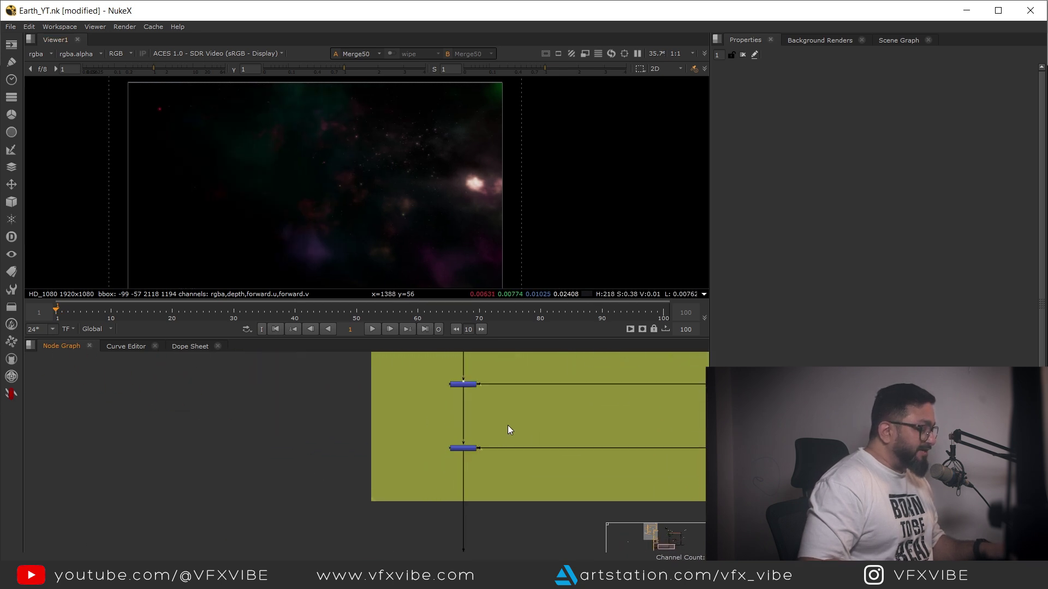
{"action": "left_click_drag", "start_coordinate": [508, 426], "coordinate": [421, 466]}
{"action": "key", "text": "1"}
{"action": "middle_click_drag", "start_coordinate": [376, 179], "coordinate": [465, 155]}
{"action": "scroll", "coordinate": [497, 428], "scroll_direction": "down", "scroll_amount": 5}
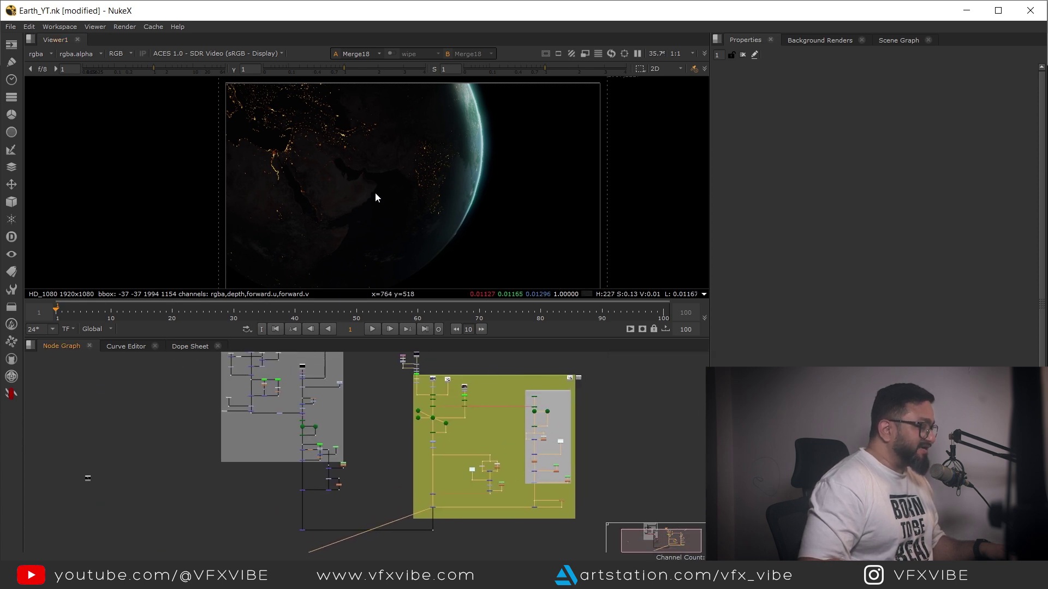
- Examine the city lights on the Earth's night side up close
{"action": "scroll", "coordinate": [374, 197], "scroll_direction": "up", "scroll_amount": 4}
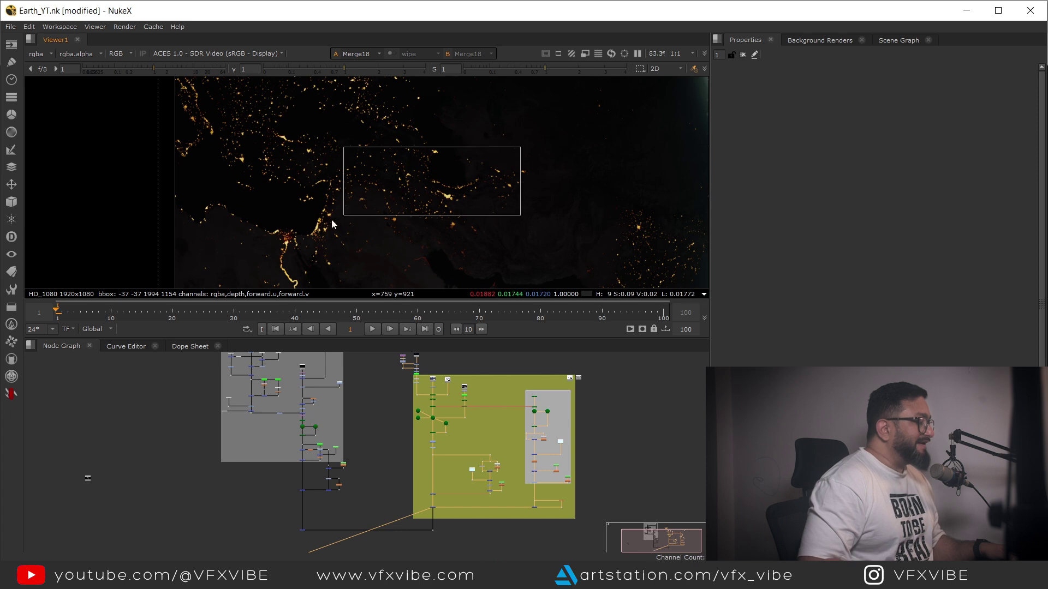
{"action": "scroll", "coordinate": [400, 194], "scroll_direction": "down", "scroll_amount": 4}
{"action": "scroll", "coordinate": [401, 194], "scroll_direction": "up", "scroll_amount": 4}
{"action": "left_click_drag", "start_coordinate": [434, 112], "coordinate": [516, 251]}
{"action": "scroll", "coordinate": [425, 505], "scroll_direction": "down", "scroll_amount": 5}
- Display the Merge8 composite of Earth and space background in a maximized viewer and inspect it
{"action": "scroll", "coordinate": [401, 455], "scroll_direction": "up", "scroll_amount": 3}
{"action": "scroll", "coordinate": [405, 457], "scroll_direction": "up", "scroll_amount": 4}
{"action": "left_click_drag", "start_coordinate": [450, 450], "coordinate": [364, 496]}
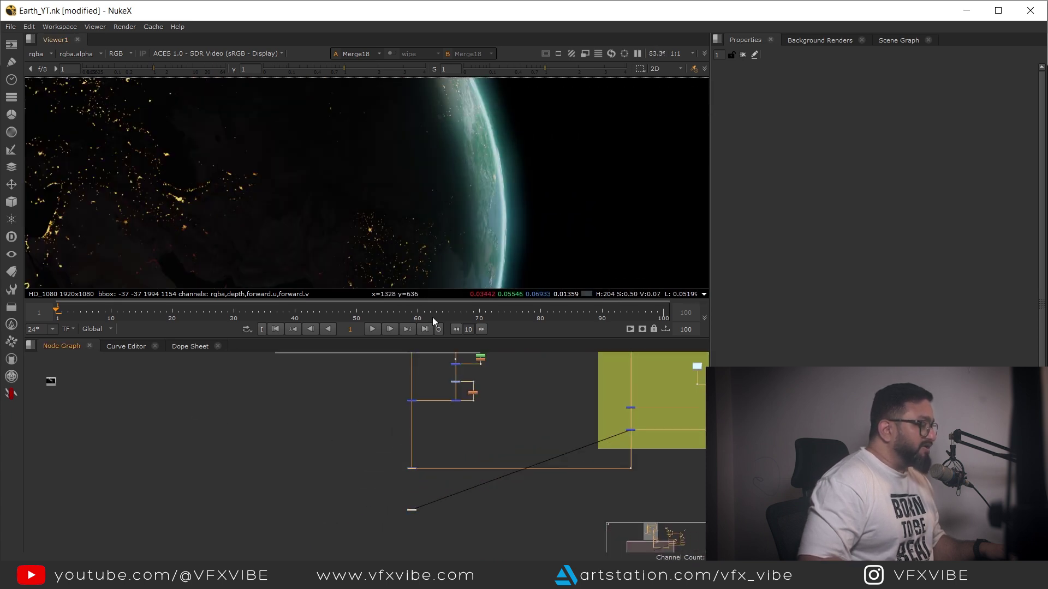
{"action": "key", "text": "1"}
{"action": "middle_click_drag", "start_coordinate": [477, 190], "coordinate": [532, 210]}
{"action": "key", "text": "space"}
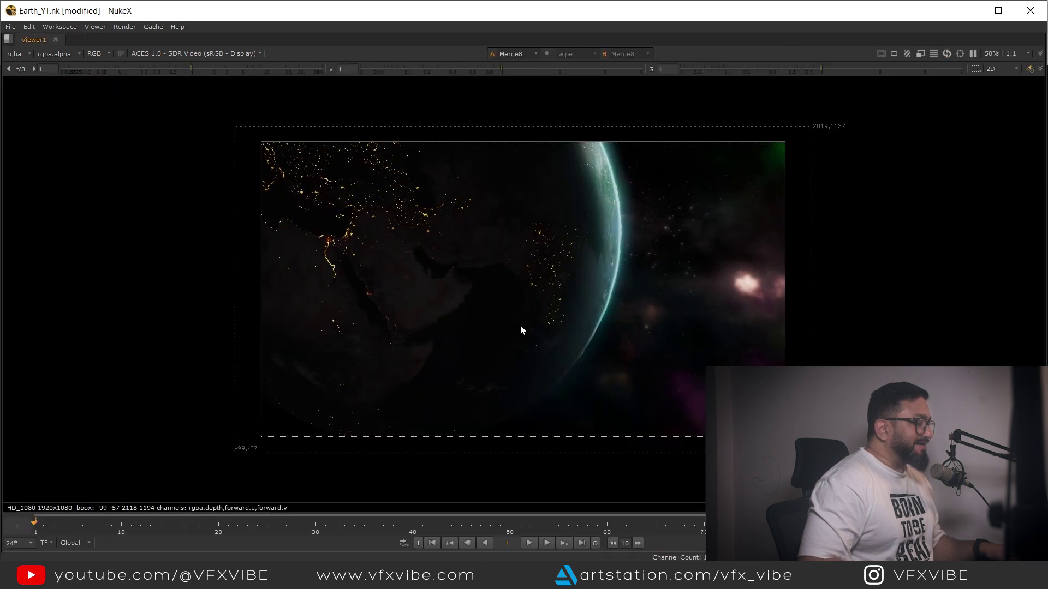
{"action": "scroll", "coordinate": [519, 327], "scroll_direction": "up", "scroll_amount": 4}
{"action": "middle_click_drag", "start_coordinate": [598, 329], "coordinate": [597, 362]}
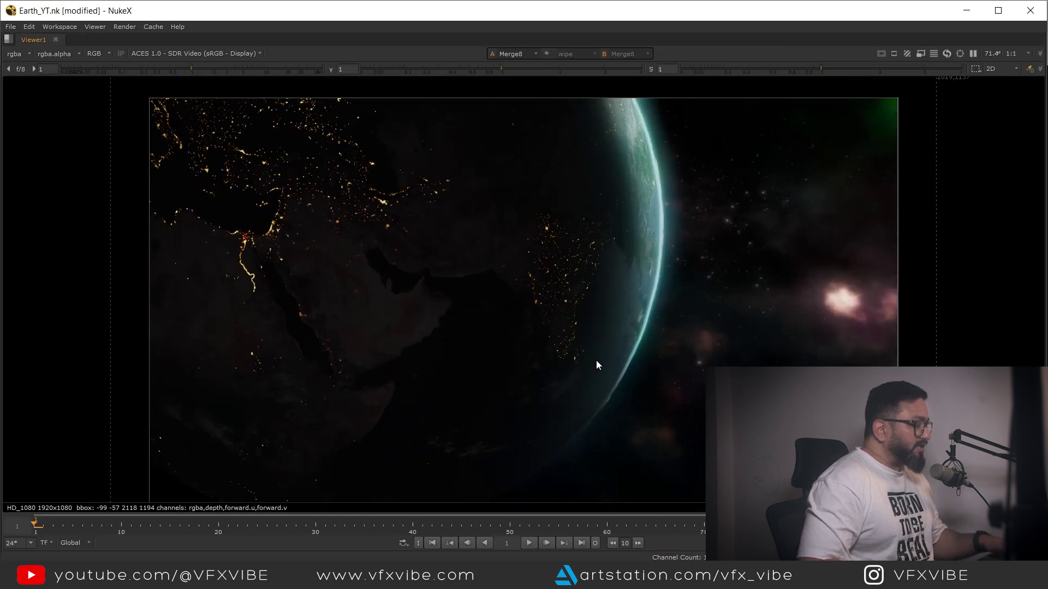
{"action": "middle_click_drag", "start_coordinate": [465, 282], "coordinate": [479, 271]}
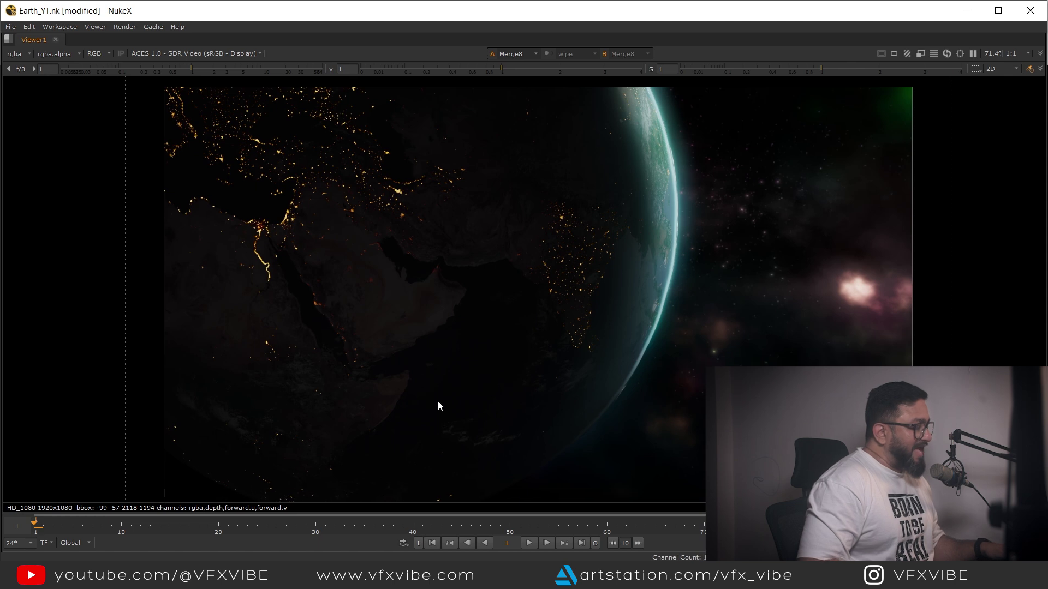
- Display the spaceship render from Read12 in a maximized viewer
{"action": "key", "text": "space"}
{"action": "scroll", "coordinate": [329, 487], "scroll_direction": "down", "scroll_amount": 5}
{"action": "middle_click_drag", "start_coordinate": [305, 458], "coordinate": [446, 483]}
{"action": "scroll", "coordinate": [374, 490], "scroll_direction": "up", "scroll_amount": 9}
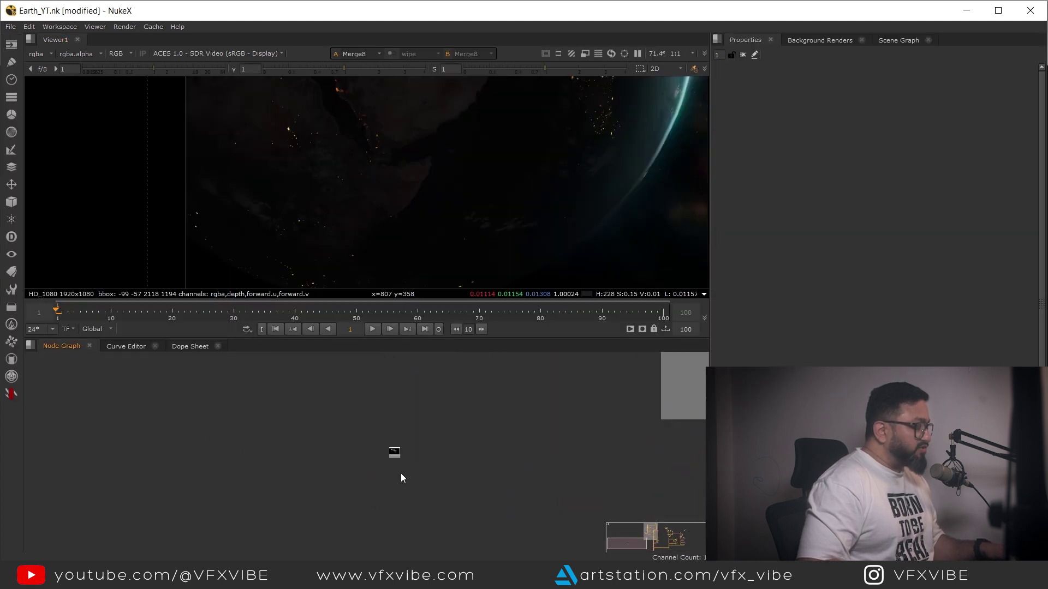
{"action": "left_click_drag", "start_coordinate": [452, 390], "coordinate": [283, 499]}
{"action": "key", "text": "1"}
{"action": "key", "text": "space"}
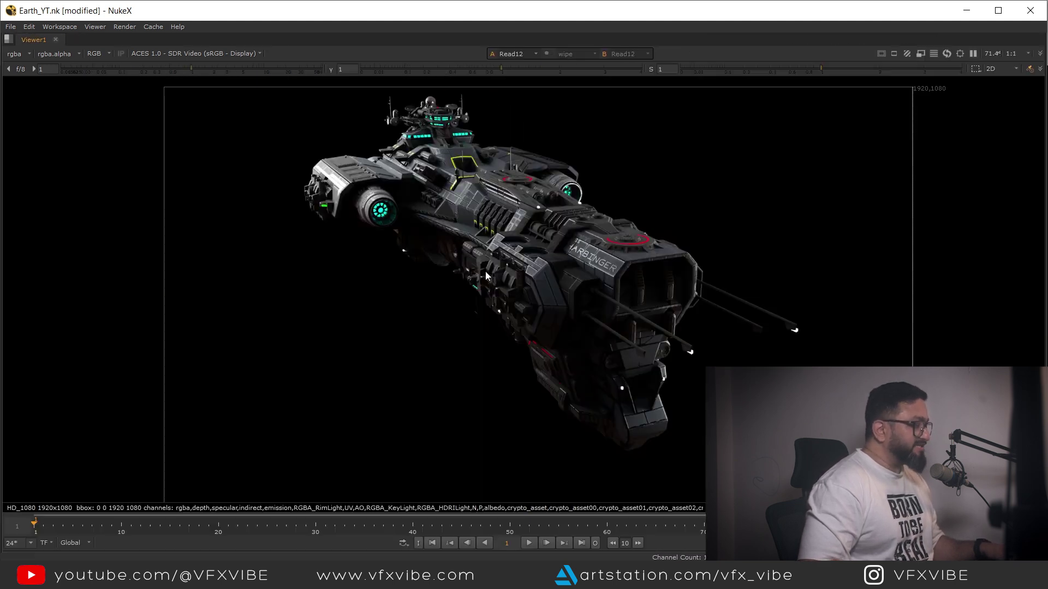
{"action": "middle_click_drag", "start_coordinate": [589, 373], "coordinate": [485, 398]}
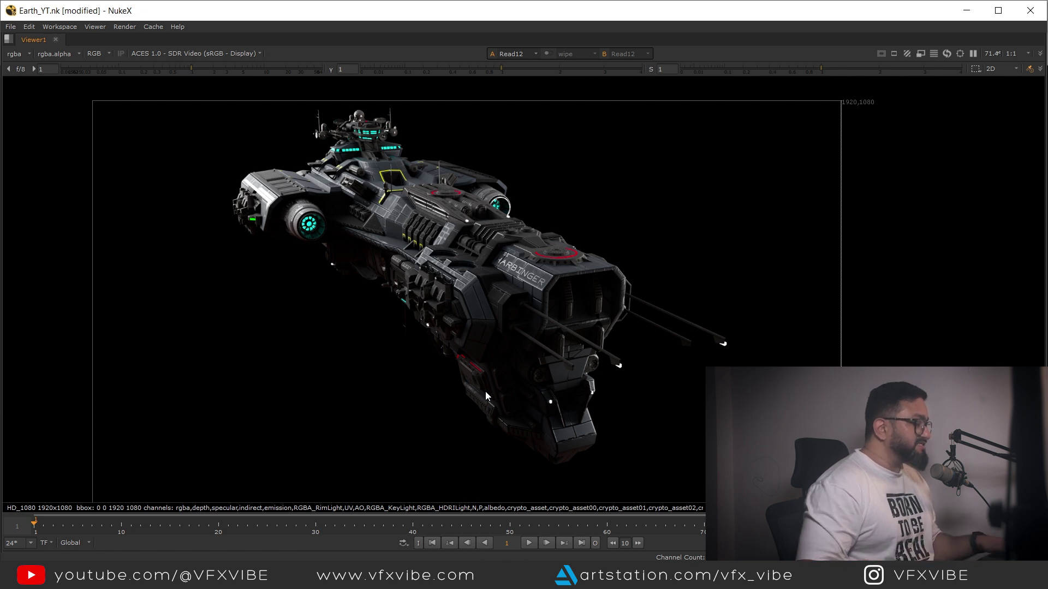
{"action": "middle_click_drag", "start_coordinate": [437, 326], "coordinate": [444, 339]}
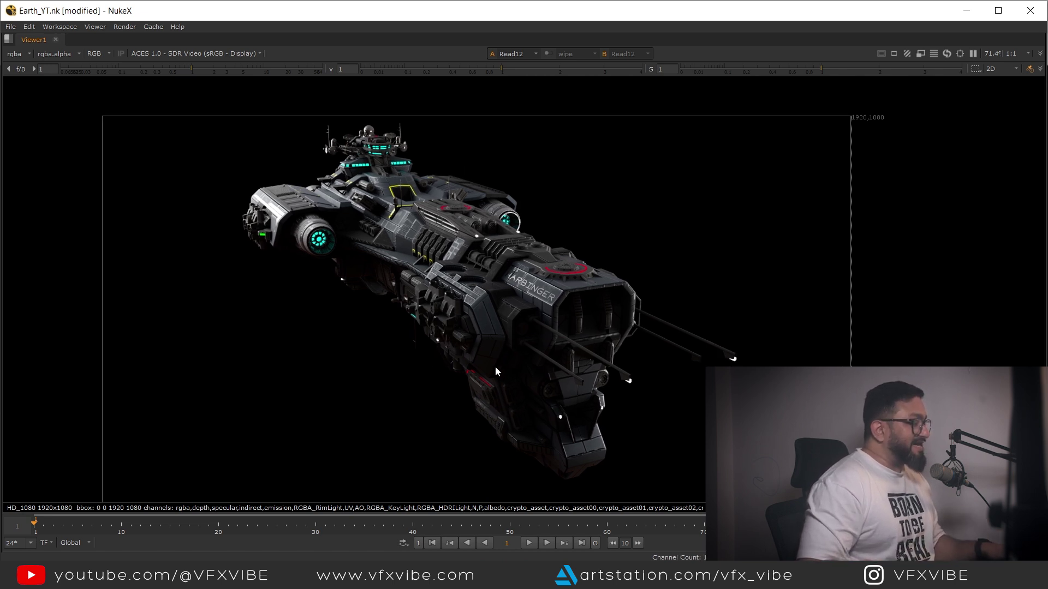
{"action": "middle_click_drag", "start_coordinate": [495, 367], "coordinate": [491, 331]}
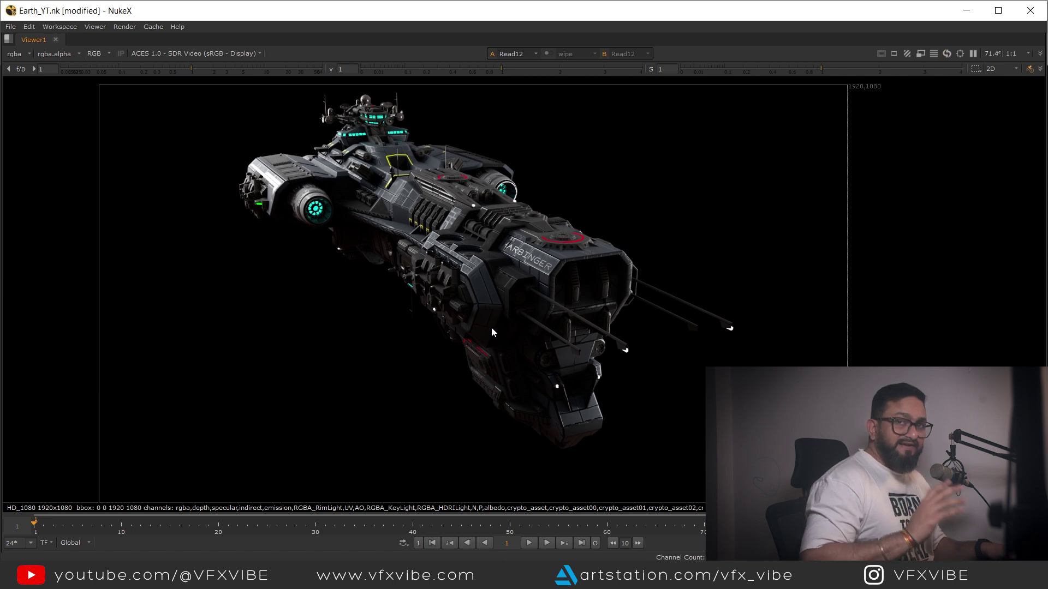
{"action": "middle_click_drag", "start_coordinate": [426, 261], "coordinate": [437, 289]}
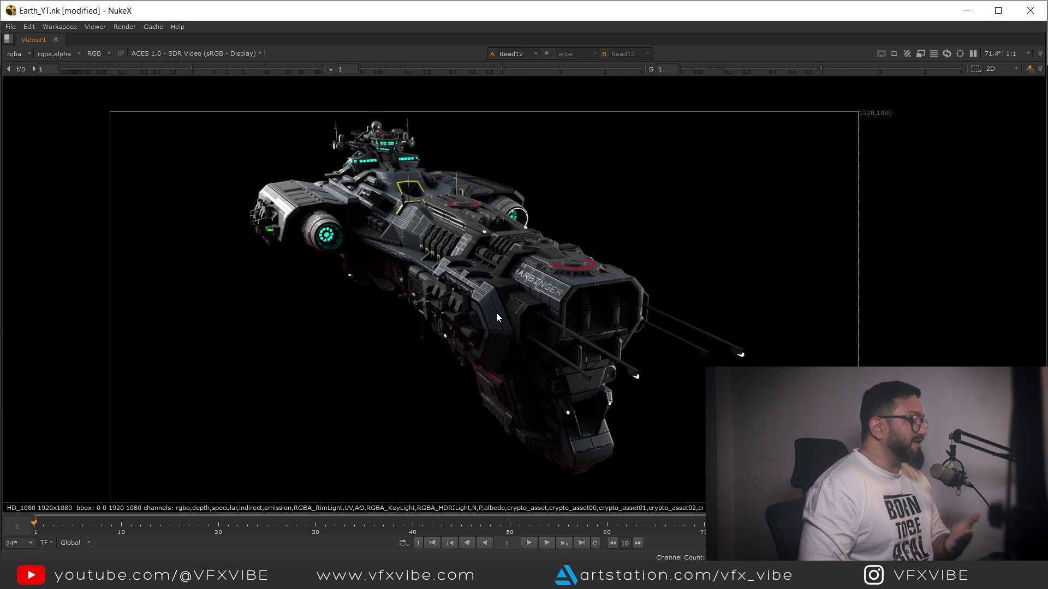
{"action": "middle_click_drag", "start_coordinate": [338, 289], "coordinate": [409, 302]}
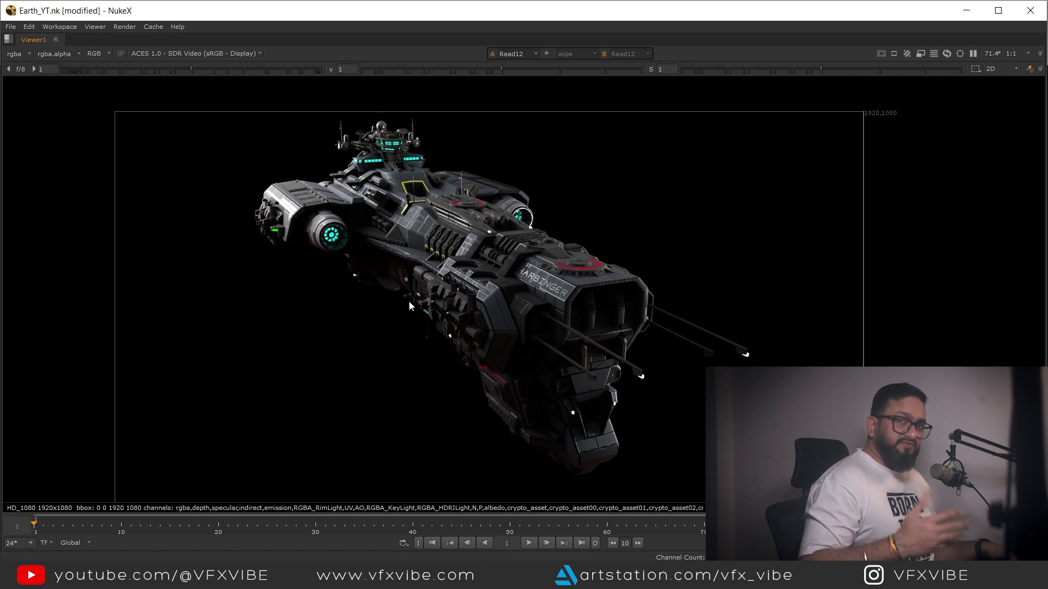
{"action": "middle_click_drag", "start_coordinate": [531, 325], "coordinate": [551, 310]}
- Restore the full layout, fit the spaceship in the viewer, check frames 89 and 100, and play from the first frame
{"action": "key", "text": "space"}
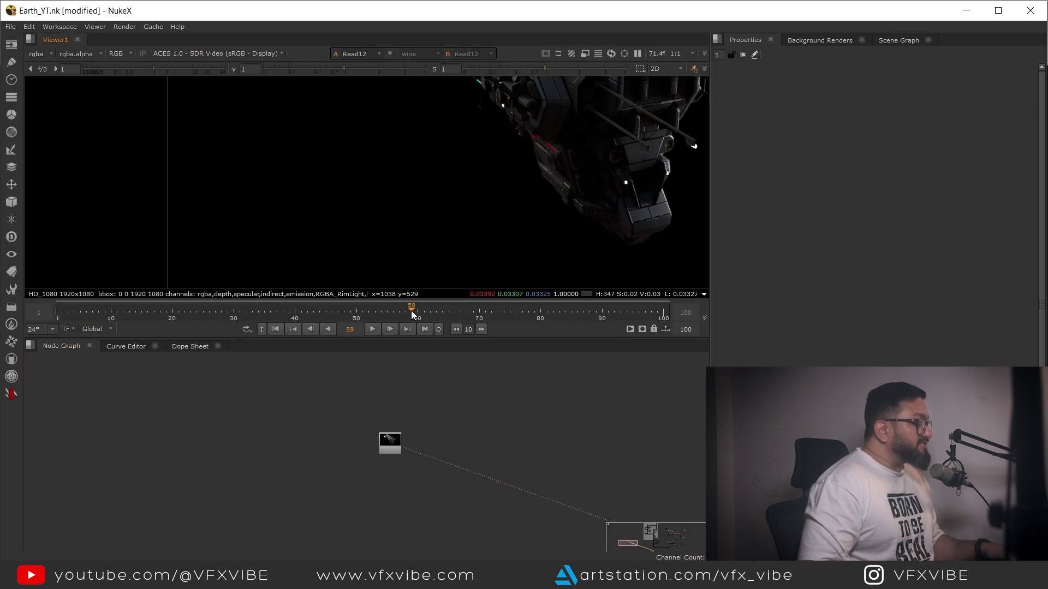
{"action": "left_click_drag", "start_coordinate": [411, 310], "coordinate": [596, 310]}
{"action": "key", "text": "f"}
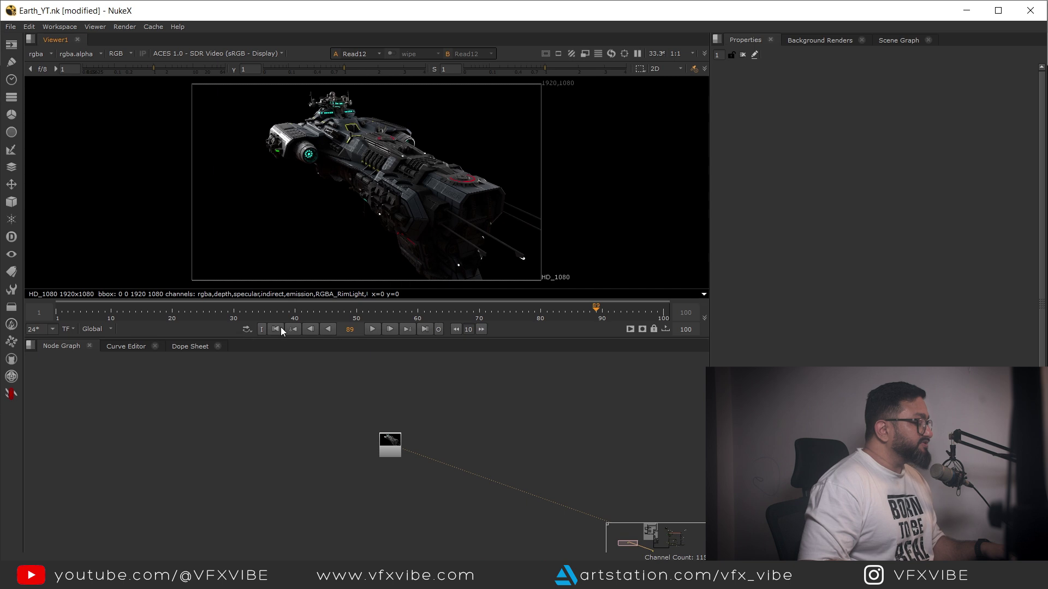
{"action": "left_click", "coordinate": [425, 330]}
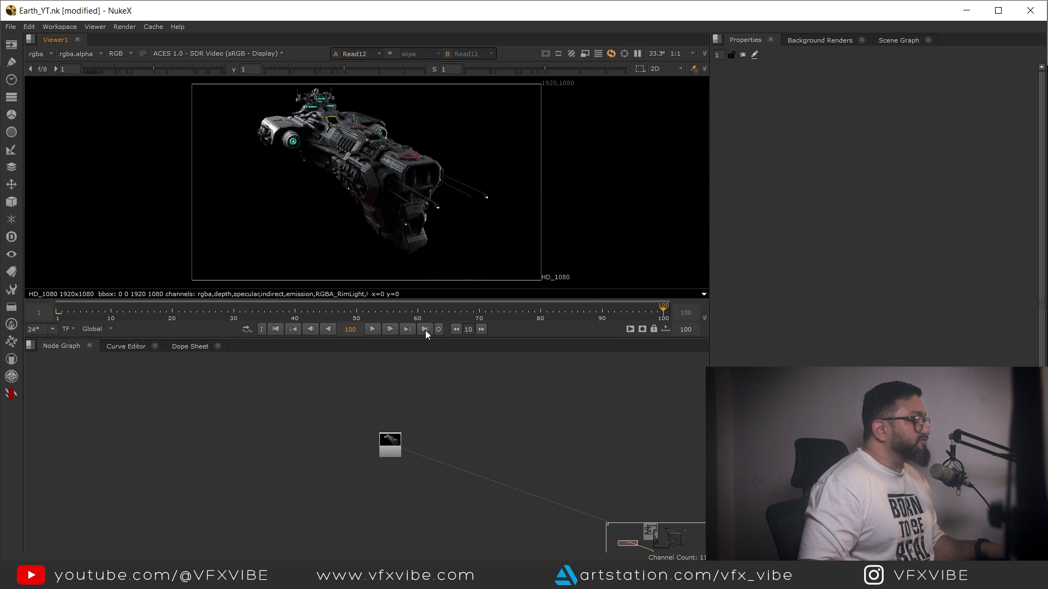
{"action": "left_click", "coordinate": [275, 329]}
{"action": "left_click", "coordinate": [376, 331]}
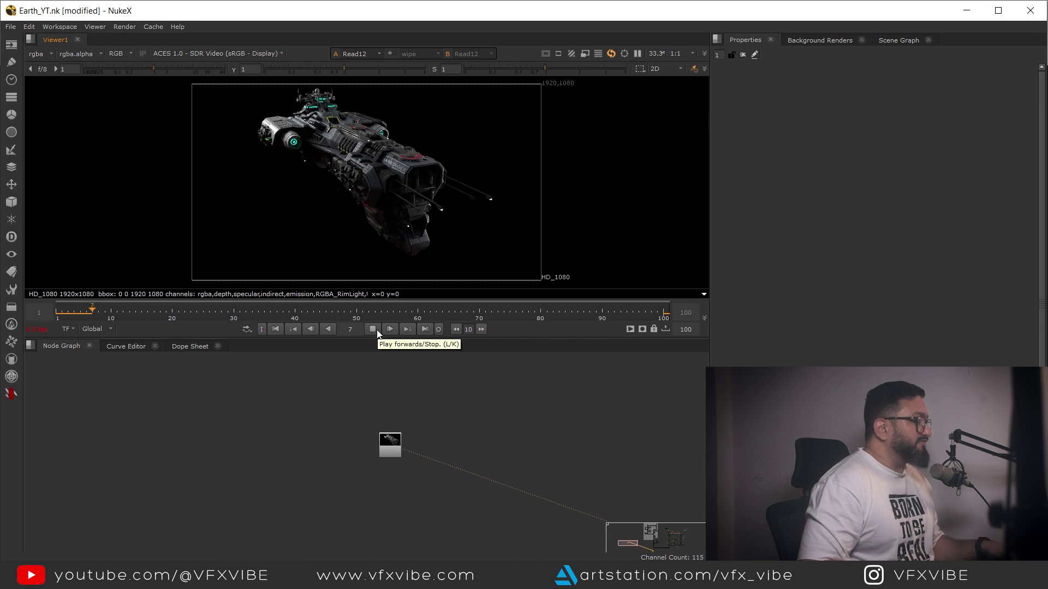
- Spot-check the spaceship animation at several frames across the timeline and return to frame 1
{"action": "left_click", "coordinate": [242, 310]}
{"action": "left_click", "coordinate": [456, 313]}
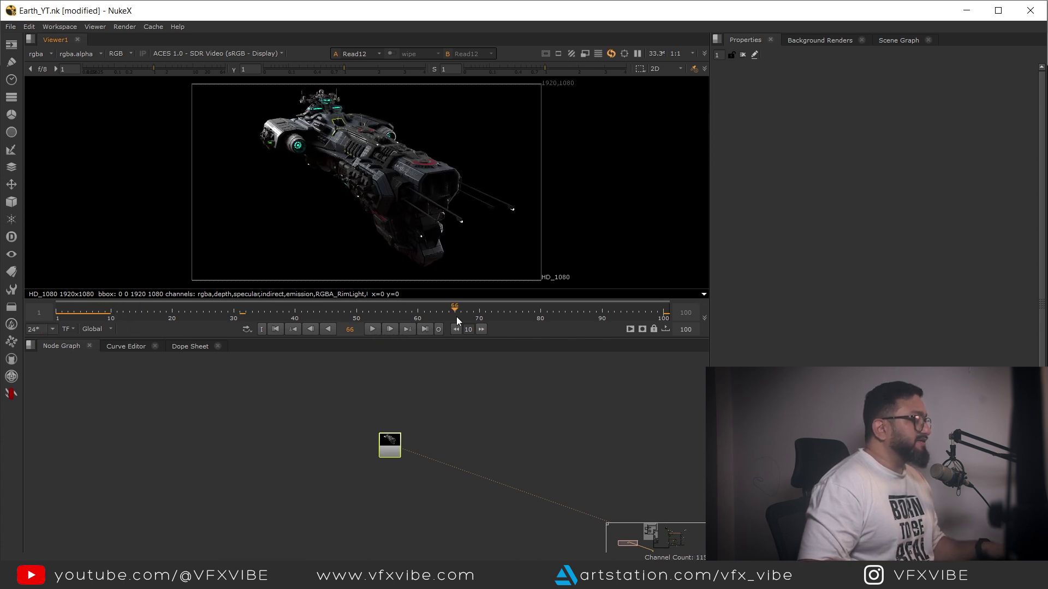
{"action": "left_click", "coordinate": [577, 314]}
{"action": "left_click", "coordinate": [627, 315]}
{"action": "left_click", "coordinate": [418, 313]}
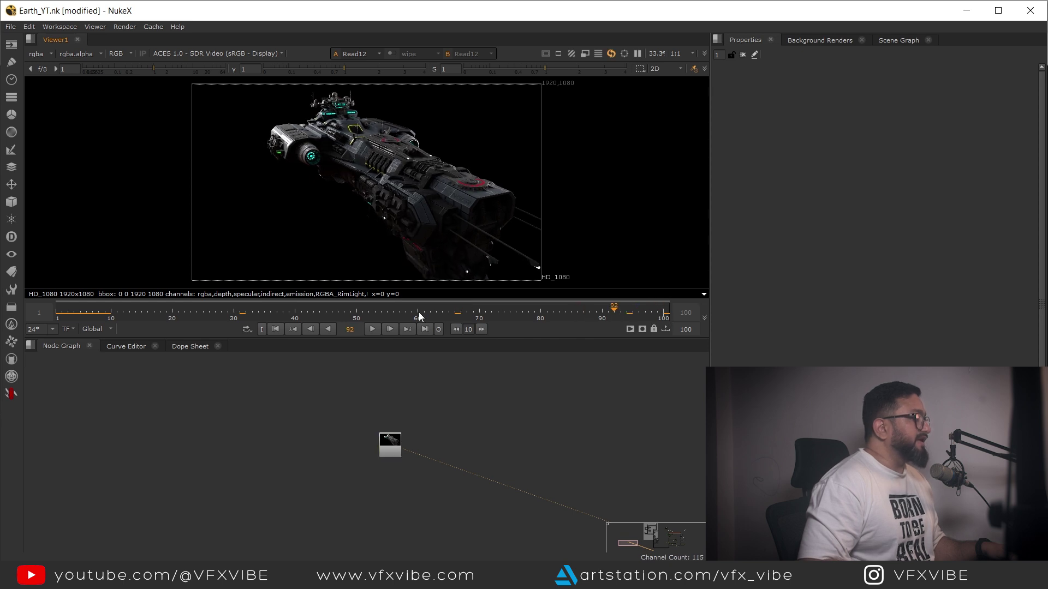
{"action": "left_click", "coordinate": [276, 329]}
- Add a LayerContactSheet node below the spaceship's Read12 and enable its center and Show layer names options
{"action": "scroll", "coordinate": [494, 434], "scroll_direction": "up", "scroll_amount": 3}
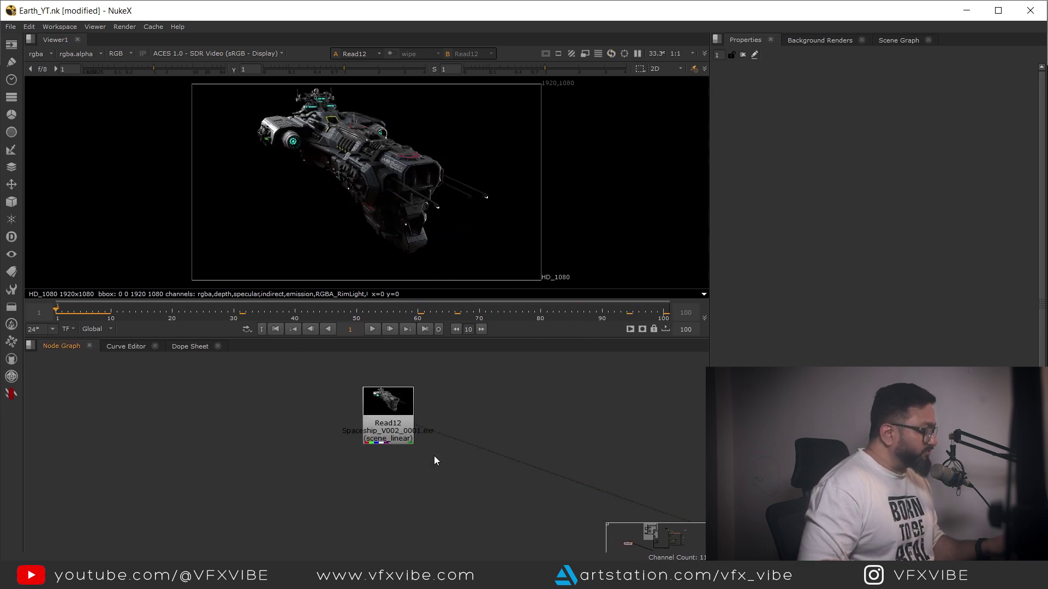
{"action": "key", "text": "Tab"}
{"action": "type", "text": "layer"}
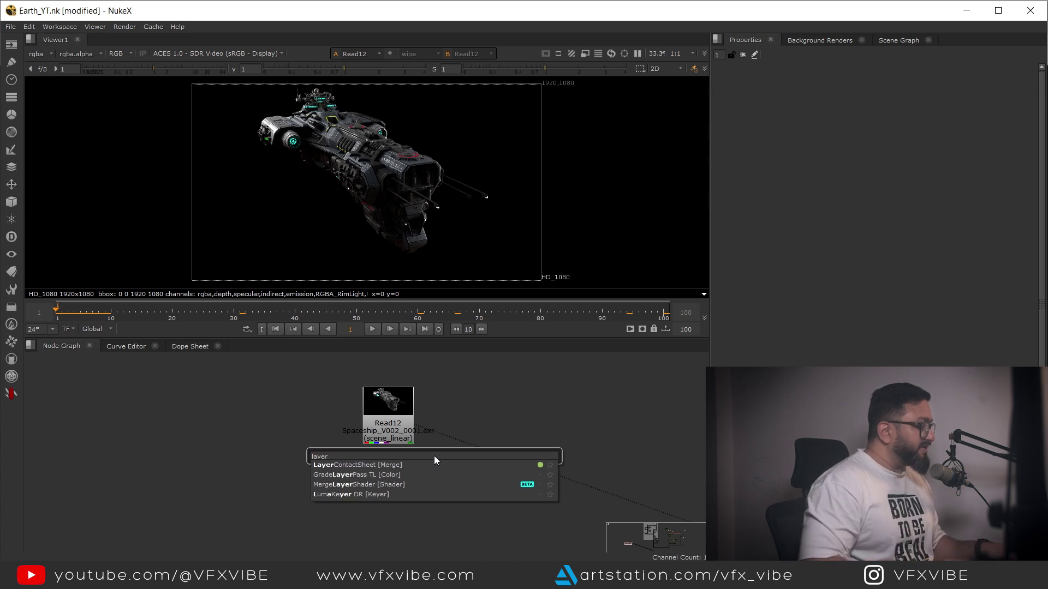
{"action": "left_click", "coordinate": [397, 467]}
{"action": "left_click_drag", "start_coordinate": [443, 456], "coordinate": [389, 477]}
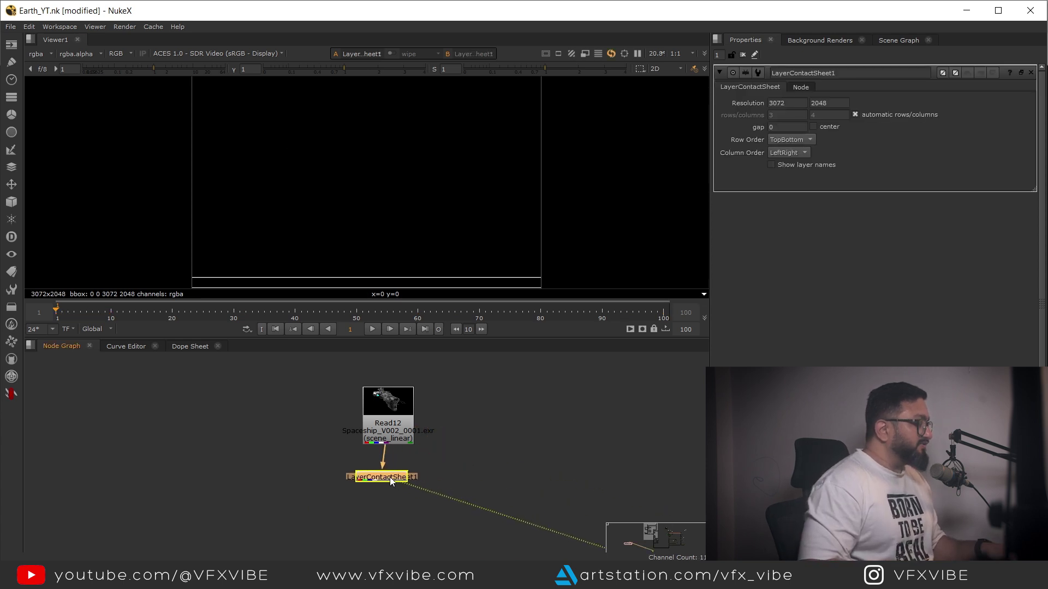
{"action": "left_click", "coordinate": [771, 164]}
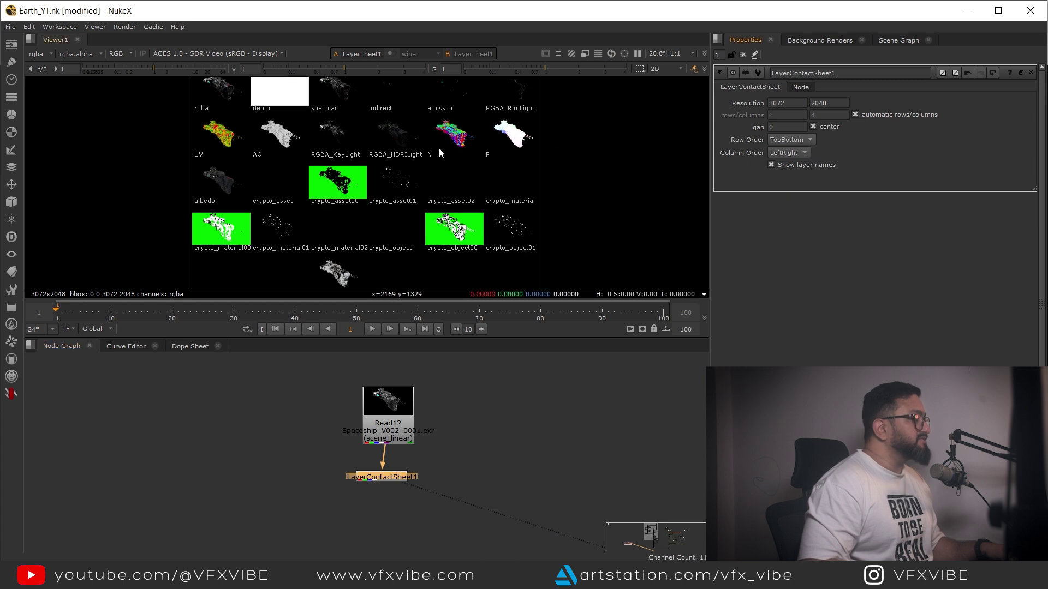
- Examine the spaceship's RGBA_KeyLight and RGBA_HDRILight passes on the maximized contact sheet
{"action": "key", "text": "space"}
{"action": "scroll", "coordinate": [324, 238], "scroll_direction": "up", "scroll_amount": 6}
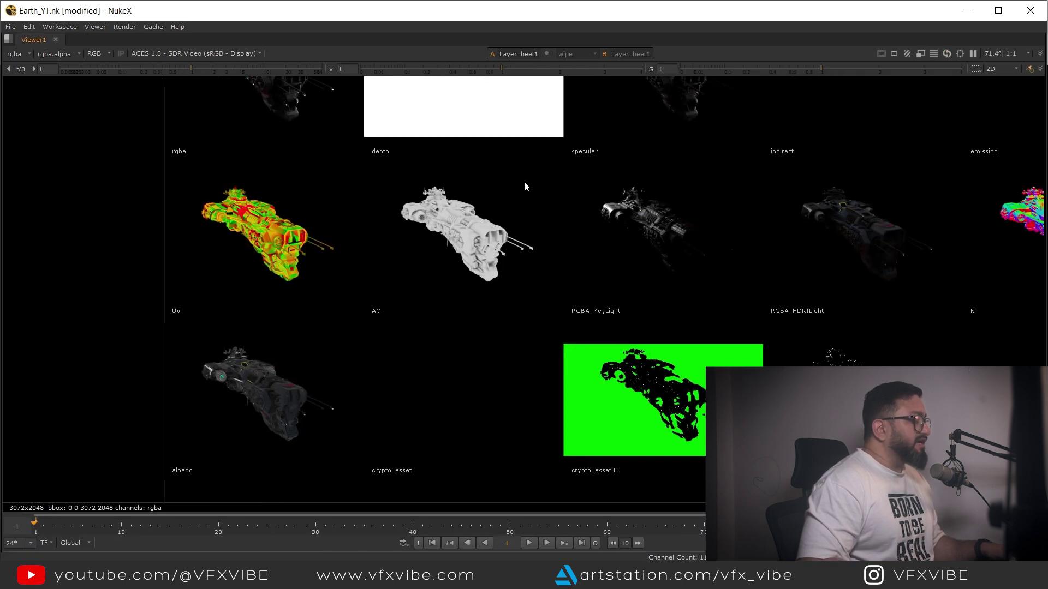
{"action": "middle_click_drag", "start_coordinate": [620, 243], "coordinate": [452, 273]}
{"action": "scroll", "coordinate": [505, 256], "scroll_direction": "up", "scroll_amount": 1}
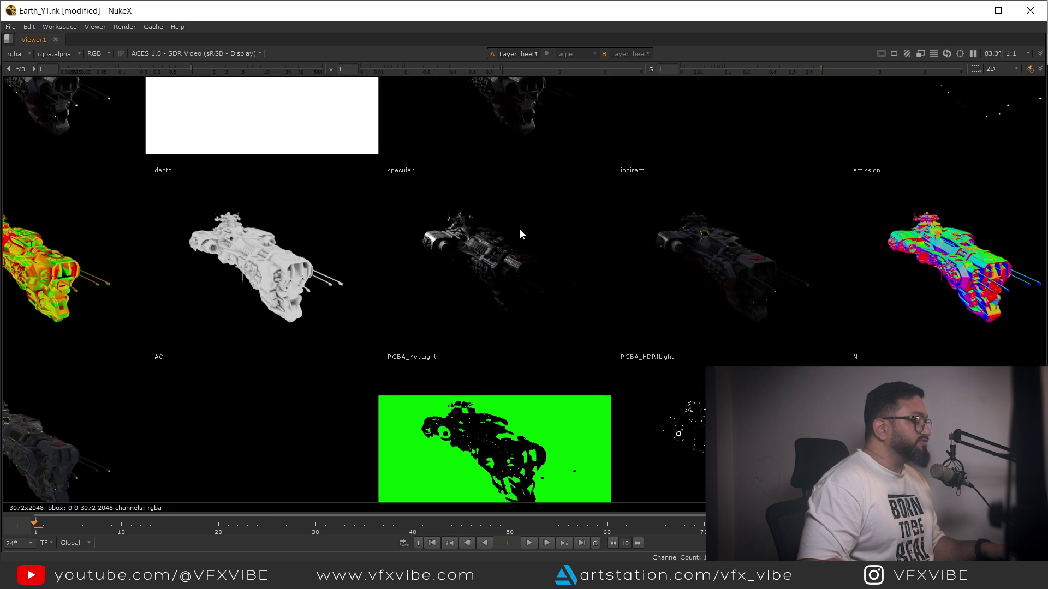
{"action": "left_click_drag", "start_coordinate": [519, 229], "coordinate": [369, 301]}
{"action": "middle_click_drag", "start_coordinate": [594, 294], "coordinate": [453, 269]}
{"action": "left_click_drag", "start_coordinate": [416, 190], "coordinate": [313, 251]}
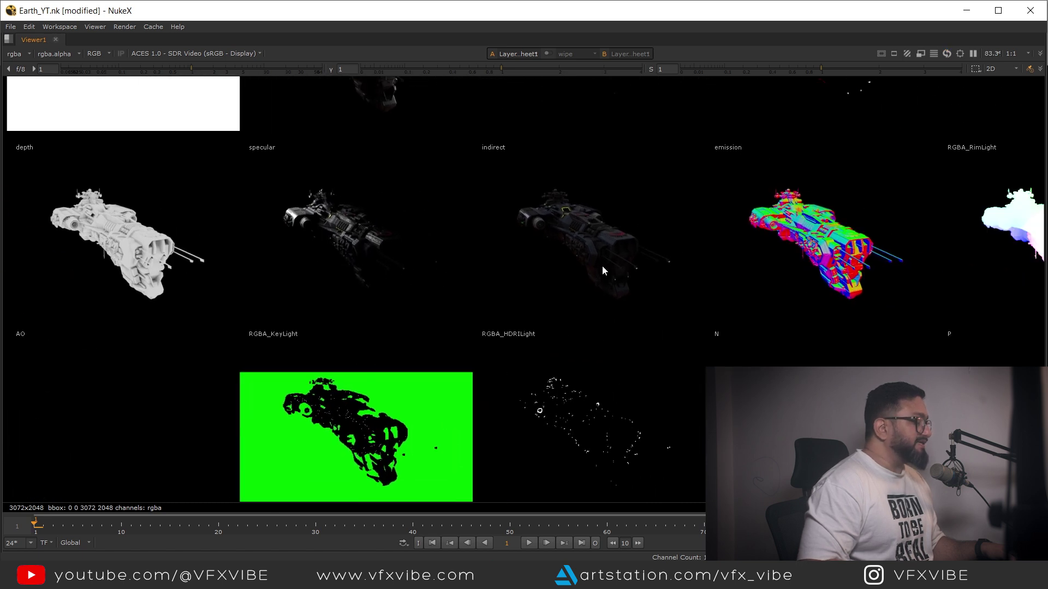
{"action": "left_click_drag", "start_coordinate": [629, 197], "coordinate": [477, 286]}
{"action": "middle_click_drag", "start_coordinate": [725, 287], "coordinate": [476, 303]}
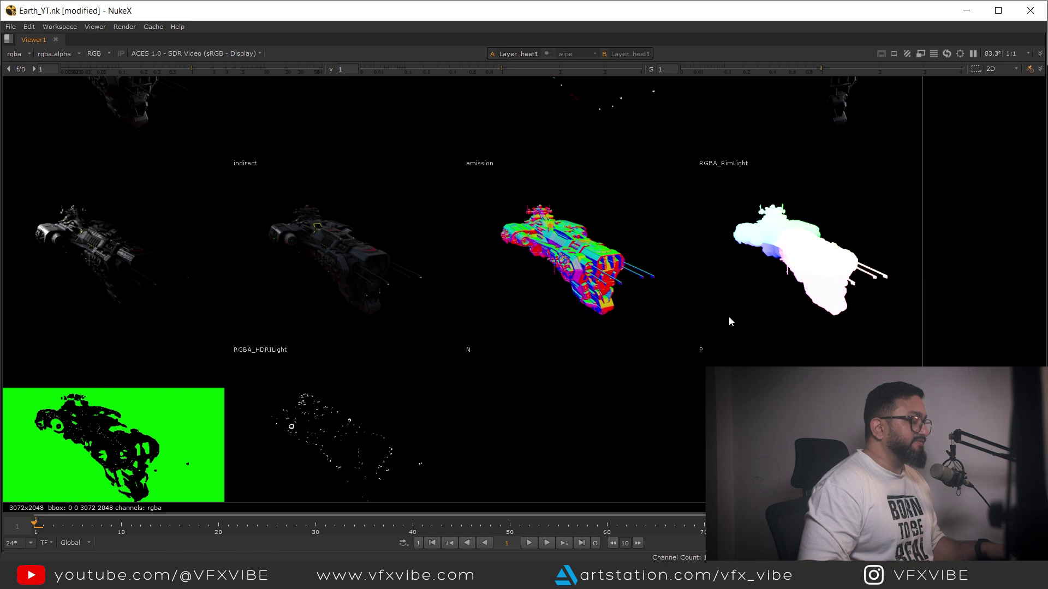
- Examine the spaceship's N, P and RGBA_RimLight passes on the contact sheet
{"action": "middle_click_drag", "start_coordinate": [731, 322], "coordinate": [558, 371]}
{"action": "left_click_drag", "start_coordinate": [729, 235], "coordinate": [509, 408], "text": "ctrl"}
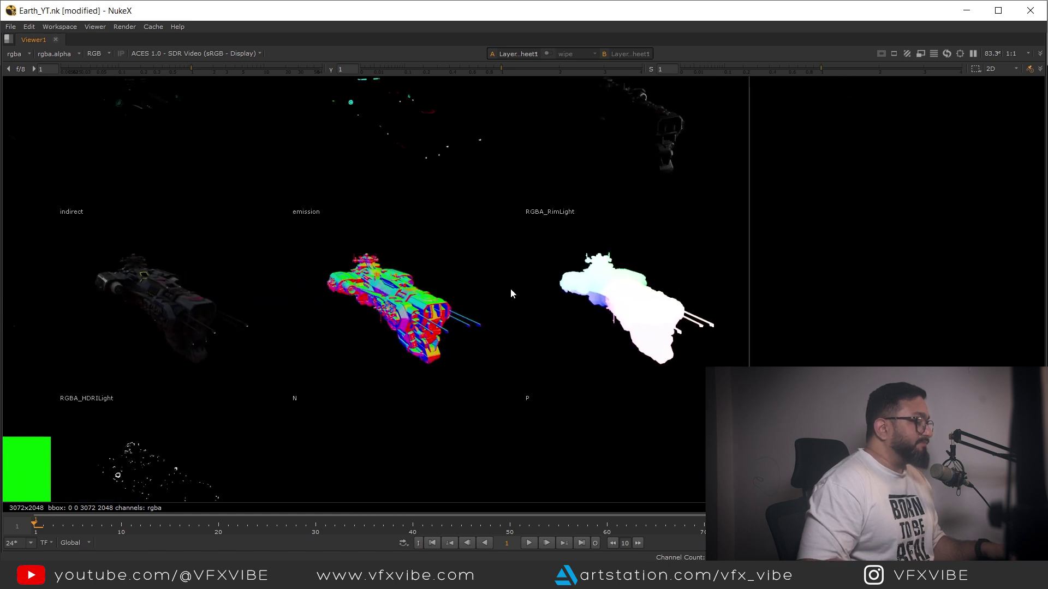
{"action": "scroll", "coordinate": [554, 429], "scroll_direction": "up", "scroll_amount": 1}
{"action": "left_click_drag", "start_coordinate": [773, 129], "coordinate": [607, 307]}
{"action": "scroll", "coordinate": [541, 284], "scroll_direction": "down", "scroll_amount": 2}
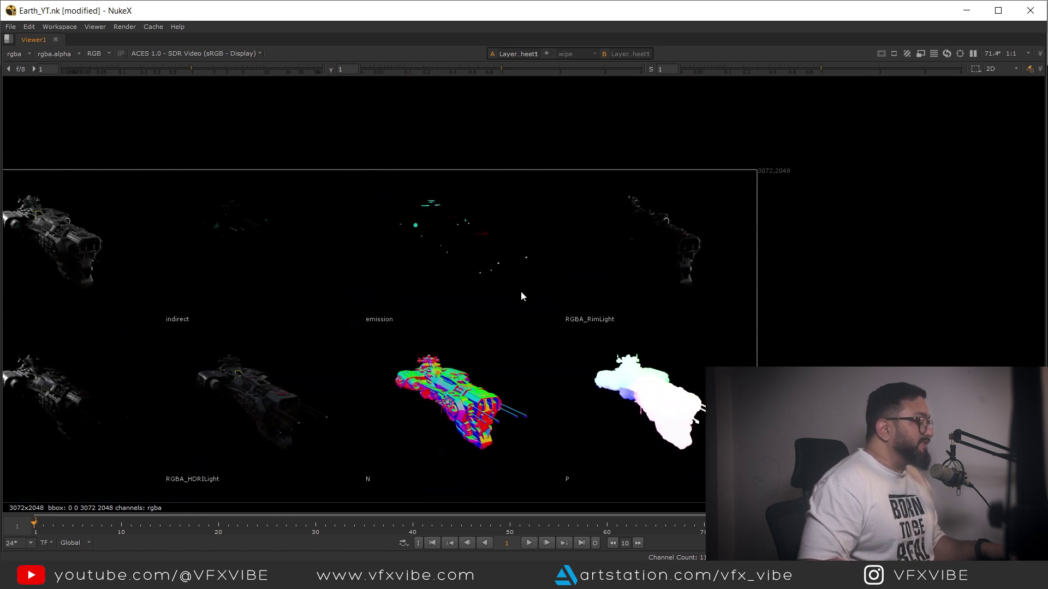
- Examine the emission and indirect passes in the contact sheet's first row
{"action": "middle_click_drag", "start_coordinate": [521, 290], "coordinate": [654, 314]}
{"action": "left_click_drag", "start_coordinate": [659, 198], "coordinate": [643, 215]}
{"action": "middle_click_drag", "start_coordinate": [461, 316], "coordinate": [645, 316]}
{"action": "scroll", "coordinate": [577, 257], "scroll_direction": "up", "scroll_amount": 5}
{"action": "left_click_drag", "start_coordinate": [655, 146], "coordinate": [422, 344]}
{"action": "scroll", "coordinate": [341, 313], "scroll_direction": "down", "scroll_amount": 6}
- Examine the cryptomatte, motionvector, shadow_matte and transmission layers in the contact sheet's lower rows
{"action": "middle_click_drag", "start_coordinate": [286, 377], "coordinate": [589, 211]}
{"action": "scroll", "coordinate": [589, 211], "scroll_direction": "down", "scroll_amount": 3}
{"action": "middle_click_drag", "start_coordinate": [603, 298], "coordinate": [581, 214]}
{"action": "middle_click_drag", "start_coordinate": [531, 330], "coordinate": [503, 267]}
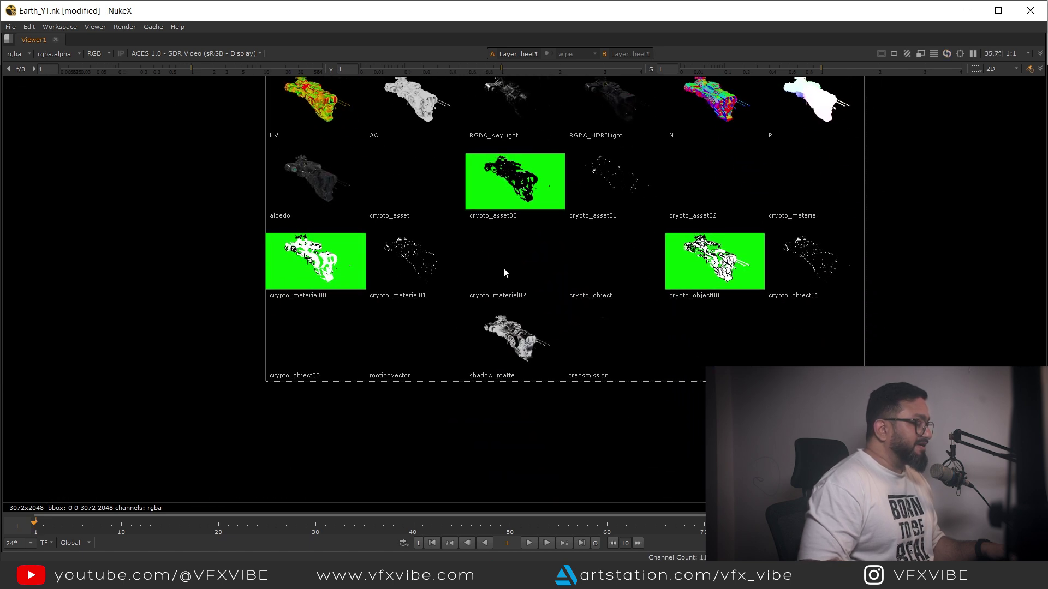
{"action": "scroll", "coordinate": [528, 342], "scroll_direction": "up", "scroll_amount": 8}
{"action": "left_click_drag", "start_coordinate": [613, 202], "coordinate": [336, 393]}
{"action": "scroll", "coordinate": [335, 397], "scroll_direction": "down", "scroll_amount": 4}
{"action": "scroll", "coordinate": [371, 349], "scroll_direction": "up", "scroll_amount": 2}
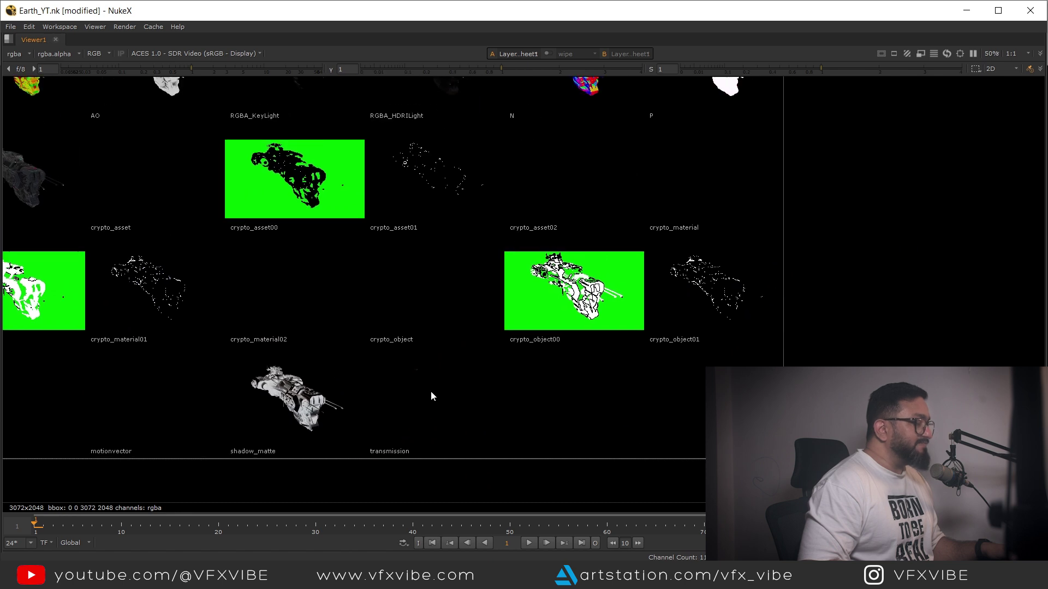
- Examine the motionvector and shadow_matte passes on the contact sheet, moving to frame 60
{"action": "middle_click_drag", "start_coordinate": [279, 328], "coordinate": [470, 391]}
{"action": "scroll", "coordinate": [472, 377], "scroll_direction": "up", "scroll_amount": 3}
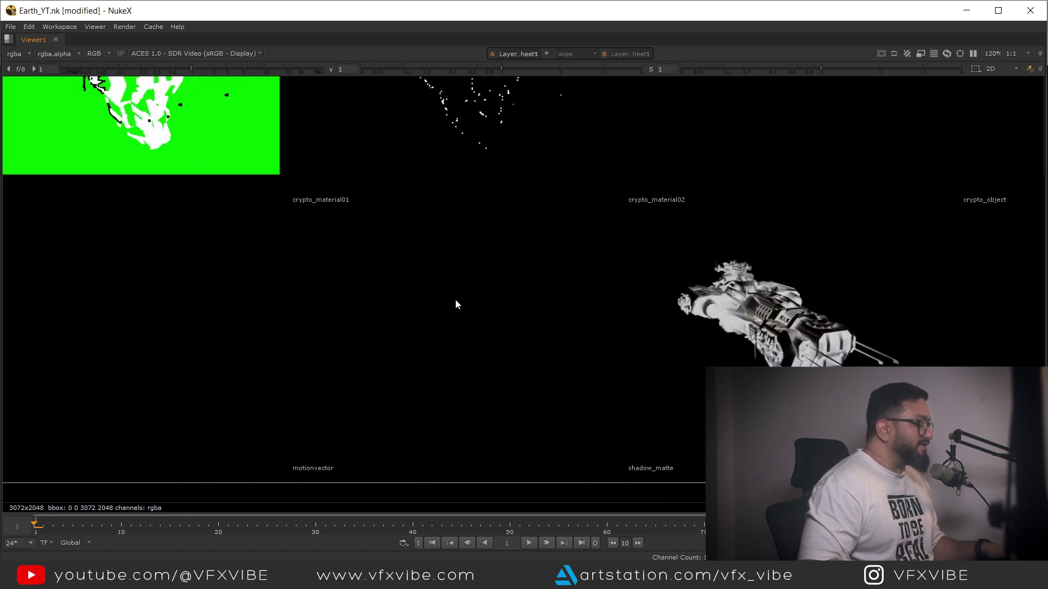
{"action": "left_click_drag", "start_coordinate": [428, 529], "coordinate": [606, 523]}
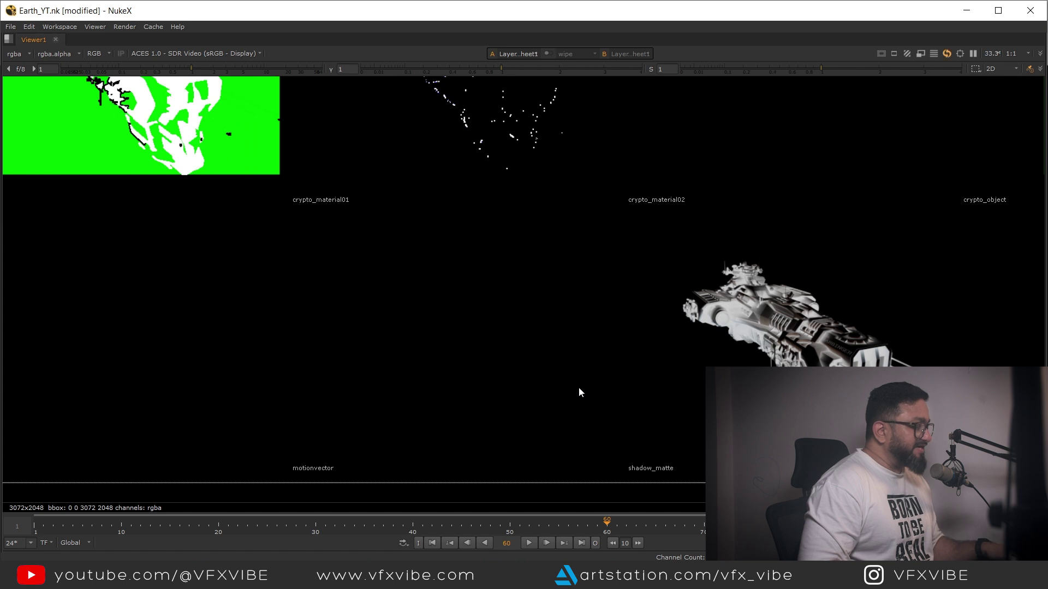
{"action": "key", "text": "space"}
{"action": "scroll", "coordinate": [438, 421], "scroll_direction": "down", "scroll_amount": 3}
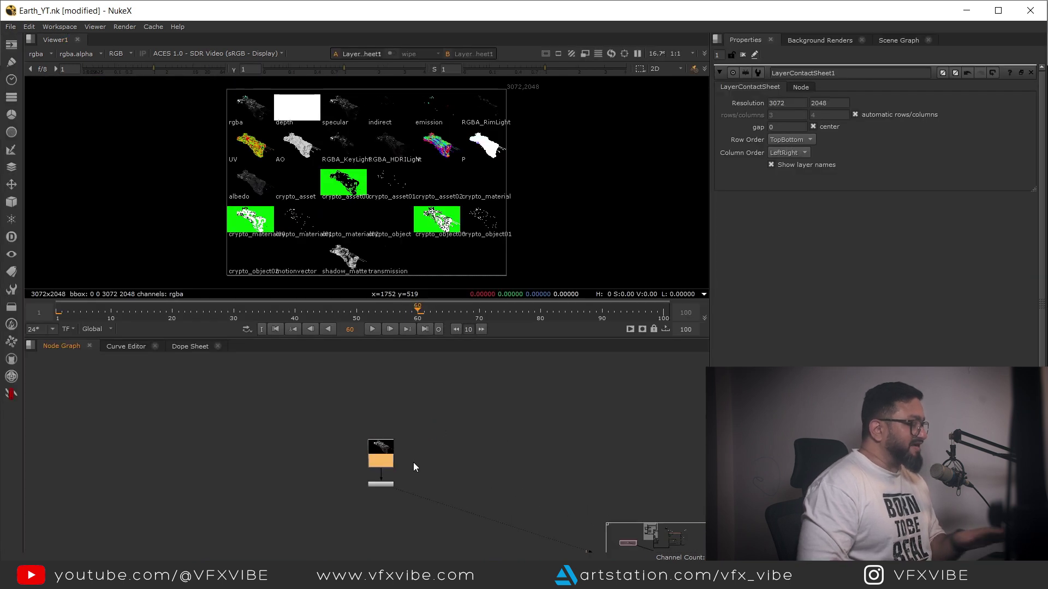
- Open the project's color management settings
{"action": "scroll", "coordinate": [413, 462], "scroll_direction": "up", "scroll_amount": 5}
{"action": "scroll", "coordinate": [427, 456], "scroll_direction": "down", "scroll_amount": 5}
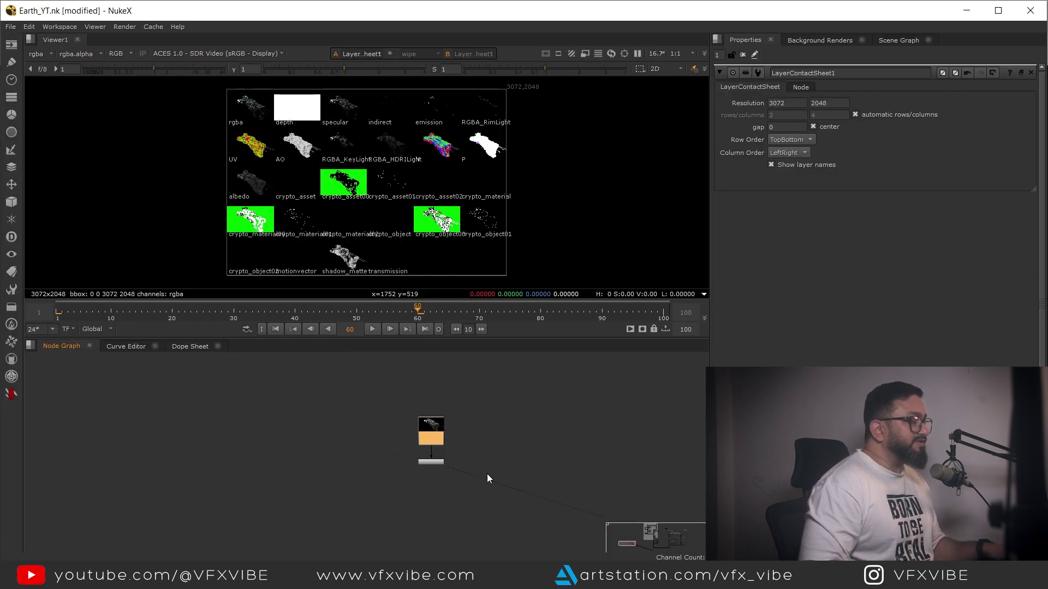
{"action": "key", "text": "s"}
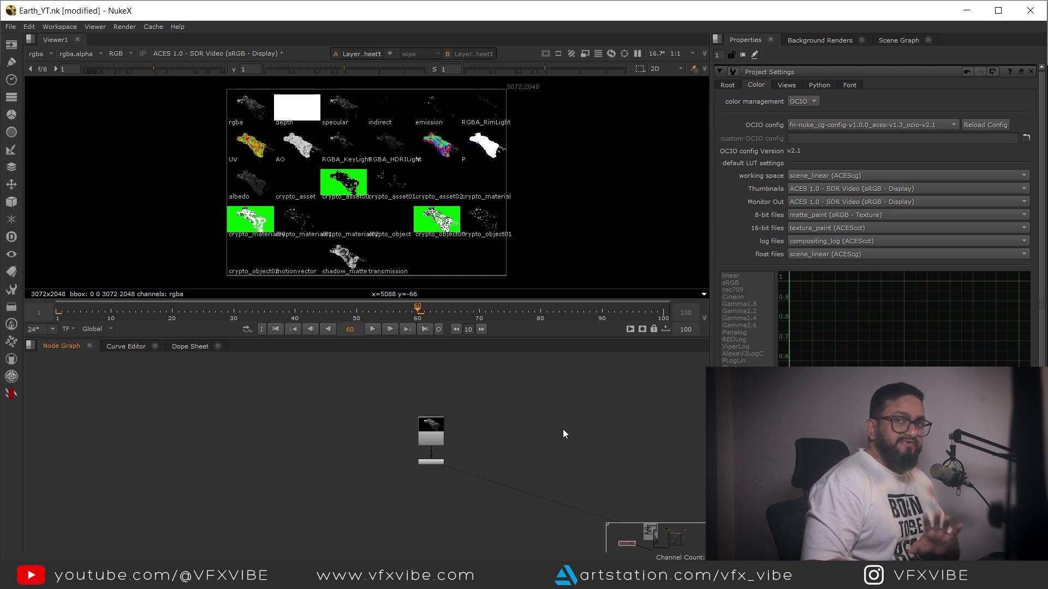
- Read in the finished reference clip FinalsRGB.mov and display it enlarged in the viewer
{"action": "scroll", "coordinate": [457, 459], "scroll_direction": "up", "scroll_amount": 2}
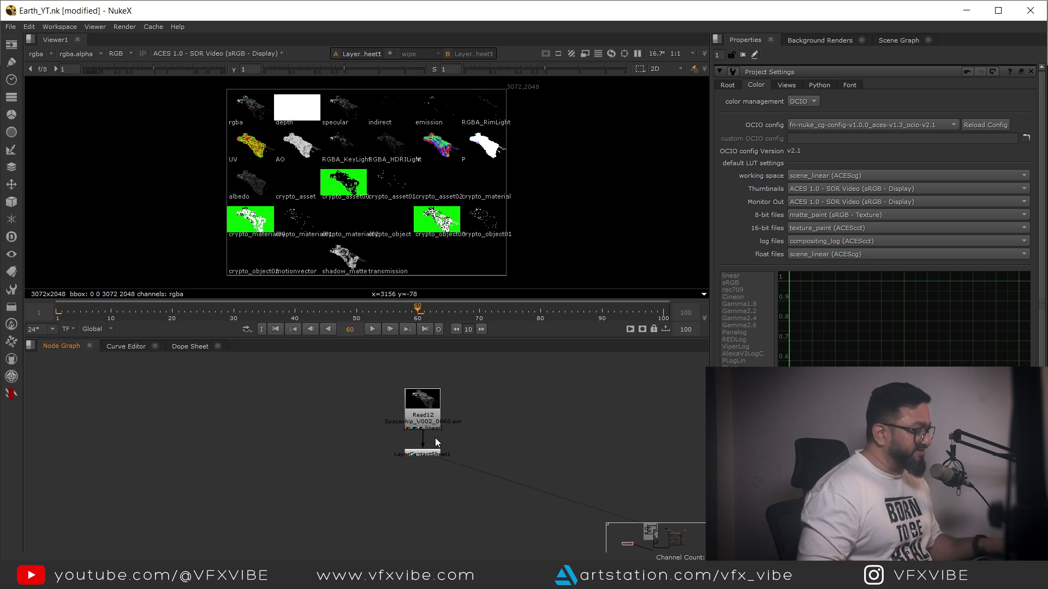
{"action": "key", "text": "r"}
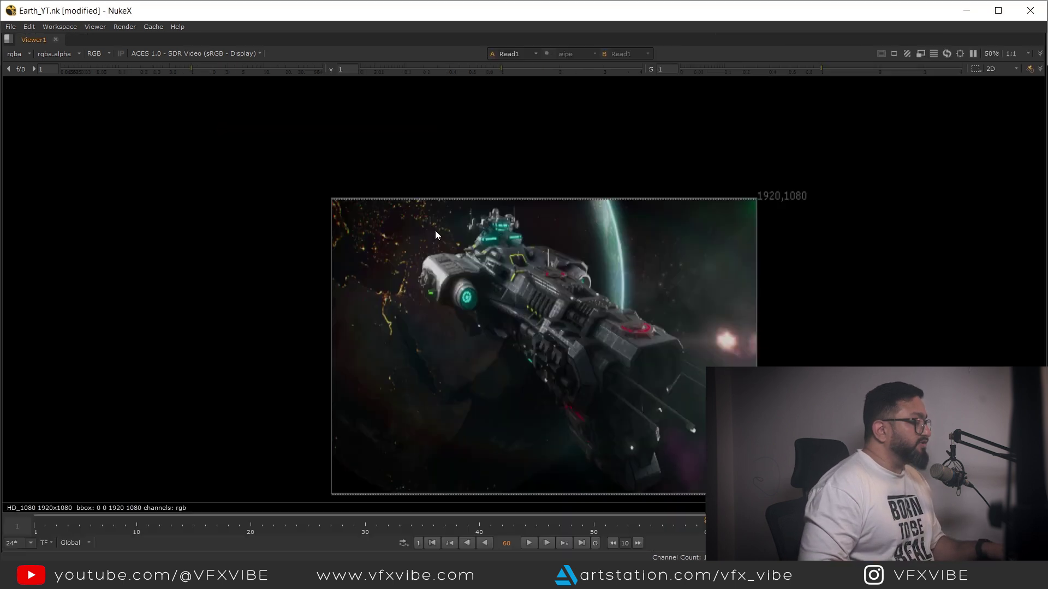
{"action": "middle_click_drag", "start_coordinate": [506, 336], "coordinate": [476, 342]}
{"action": "scroll", "coordinate": [512, 311], "scroll_direction": "up", "scroll_amount": 2}
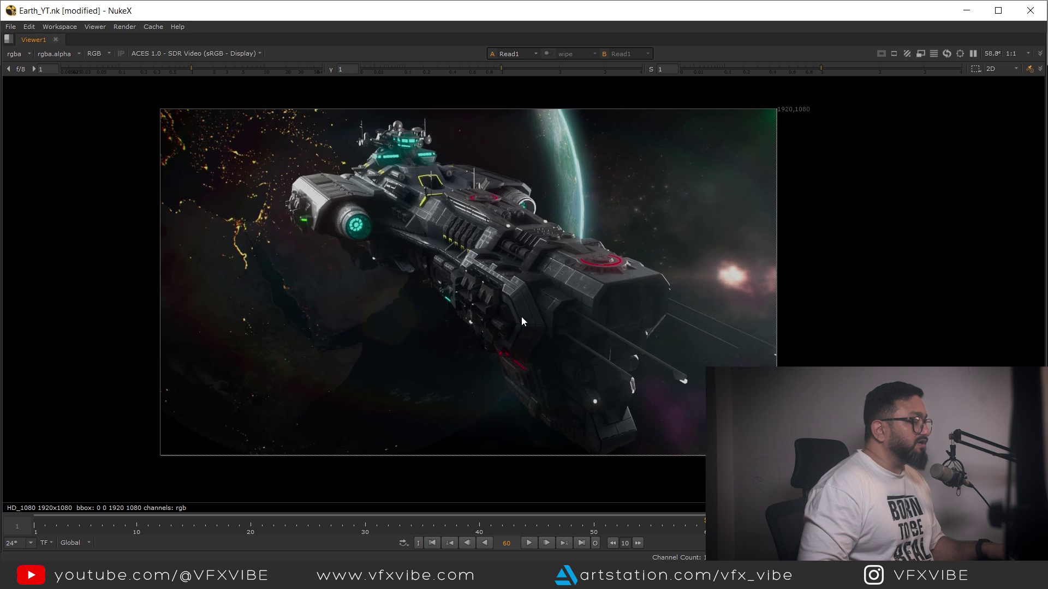
- Play the finished reference clip from its first frame and stop playback at frame 79
{"action": "left_click", "coordinate": [433, 543]}
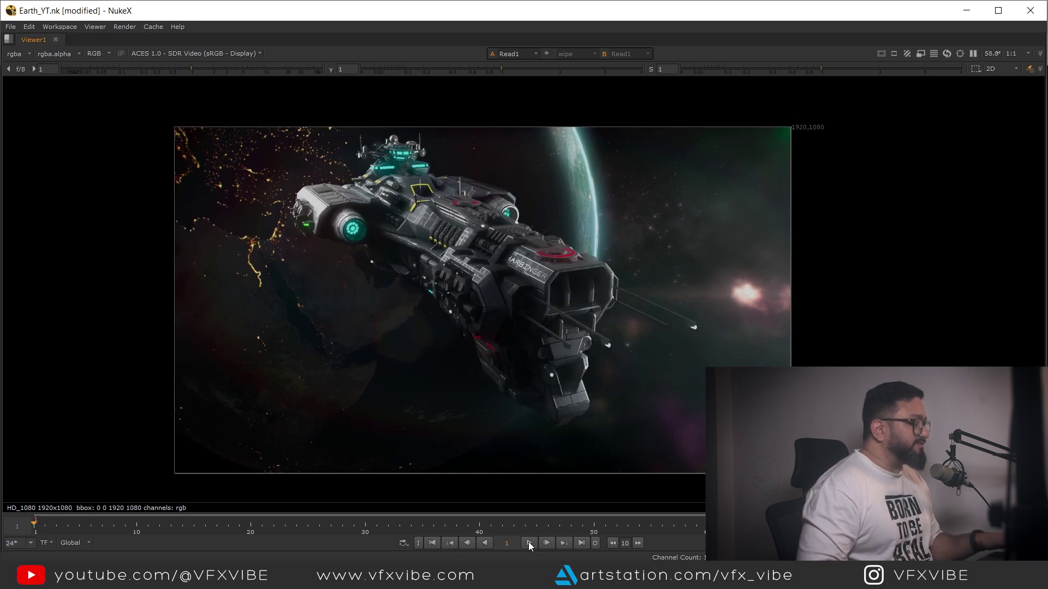
{"action": "left_click", "coordinate": [528, 543]}
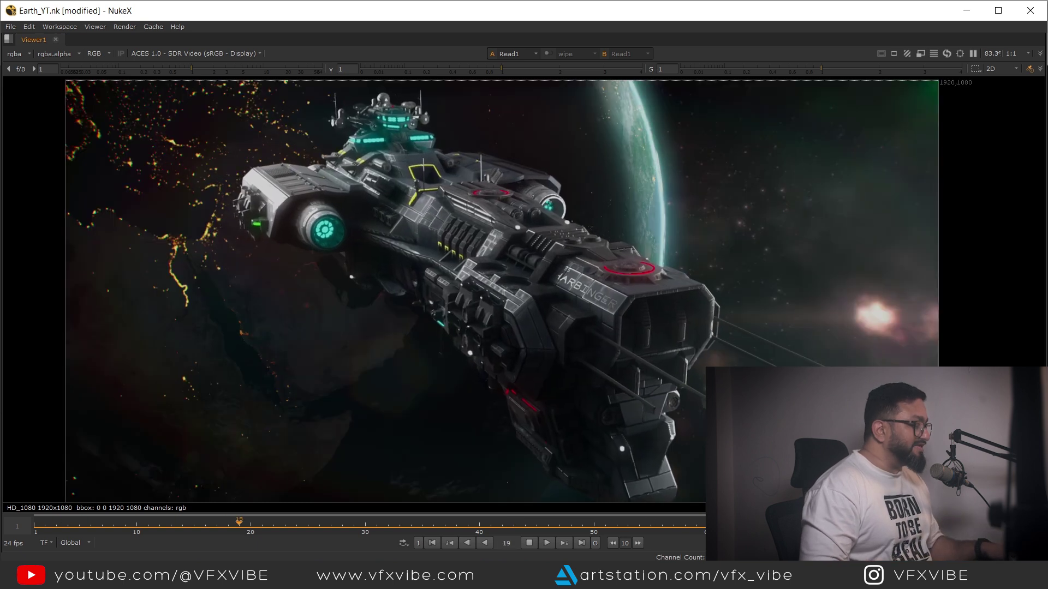
{"action": "key", "text": "space"}
{"action": "scroll", "coordinate": [471, 449], "scroll_direction": "down", "scroll_amount": 3}
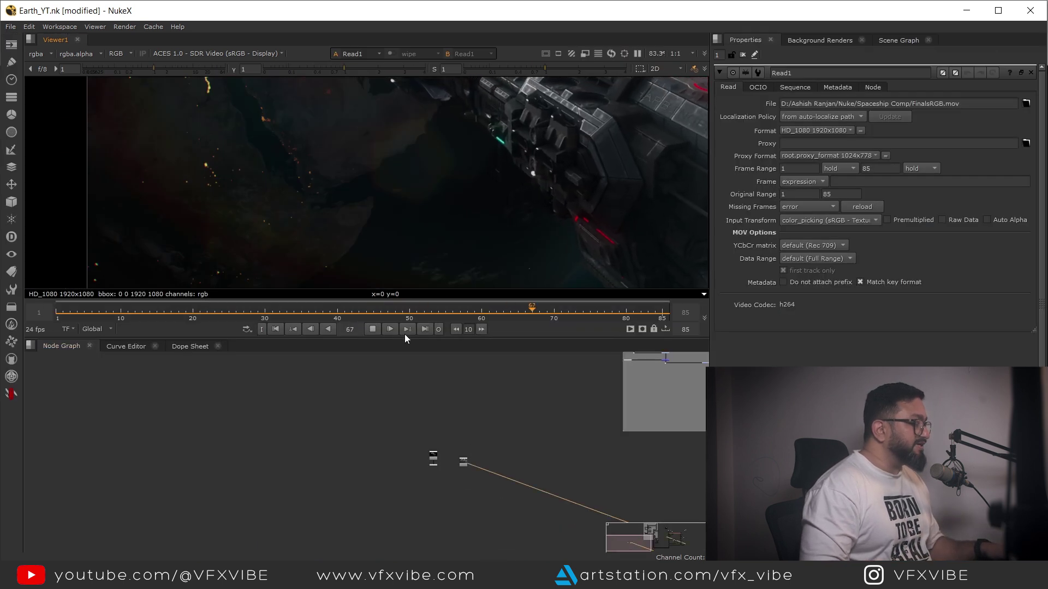
{"action": "left_click", "coordinate": [373, 329]}
- Move the reference clip's node aside and place the spaceship's Read12 node up and away from its contact sheet
{"action": "left_click_drag", "start_coordinate": [461, 463], "coordinate": [272, 447]}
{"action": "scroll", "coordinate": [446, 458], "scroll_direction": "up", "scroll_amount": 3}
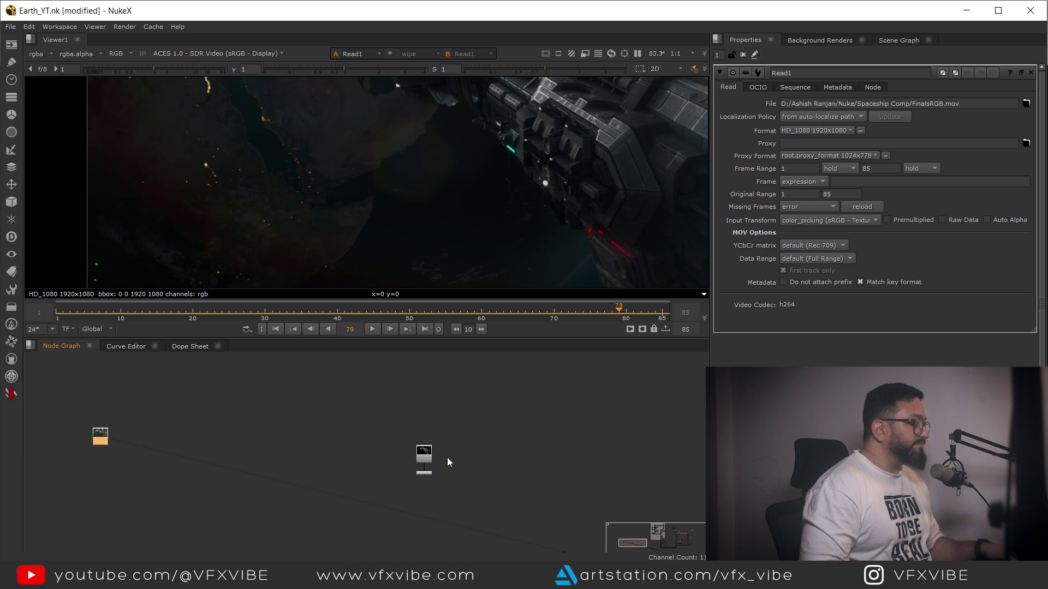
{"action": "scroll", "coordinate": [447, 457], "scroll_direction": "down", "scroll_amount": 3}
{"action": "middle_click_drag", "start_coordinate": [446, 458], "coordinate": [519, 493]}
{"action": "left_click_drag", "start_coordinate": [507, 495], "coordinate": [429, 422]}
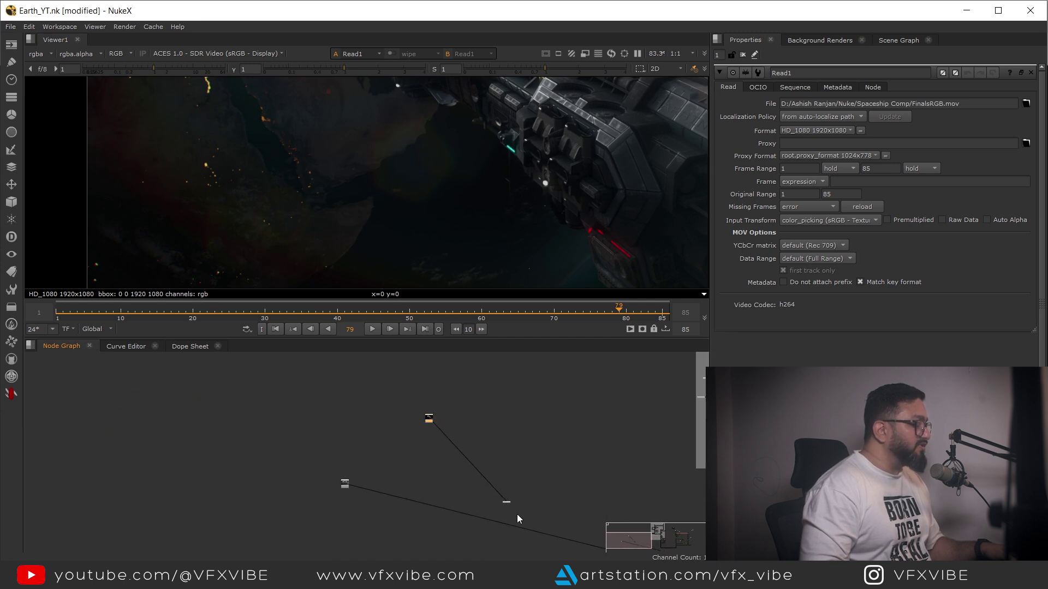
- Align a Dot directly beneath the spaceship's Read12 node, connected to its output
{"action": "scroll", "coordinate": [464, 458], "scroll_direction": "up", "scroll_amount": 2}
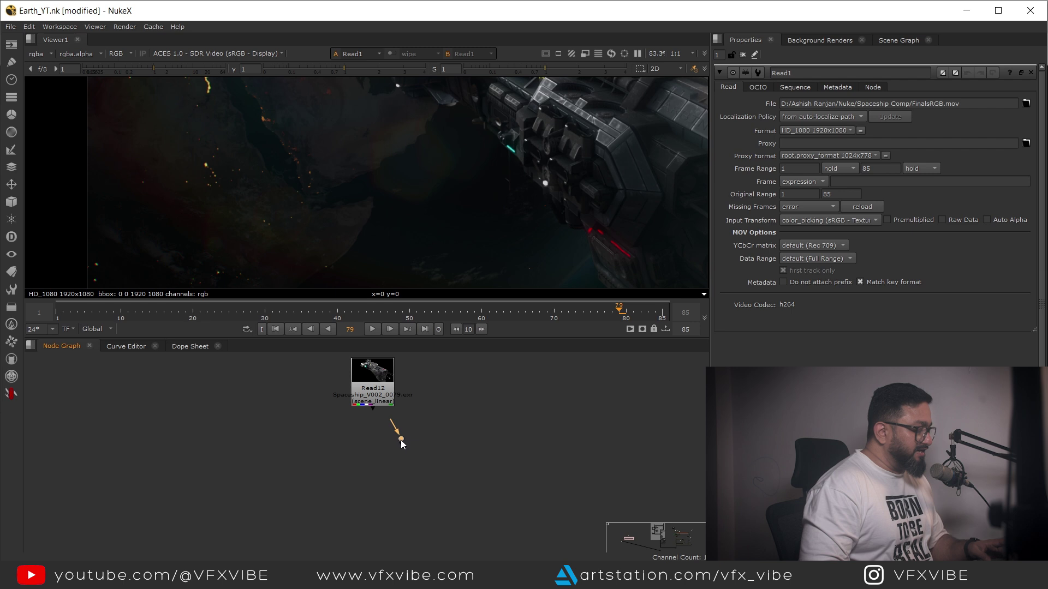
{"action": "scroll", "coordinate": [401, 440], "scroll_direction": "up", "scroll_amount": 4}
{"action": "left_click_drag", "start_coordinate": [401, 440], "coordinate": [354, 474]}
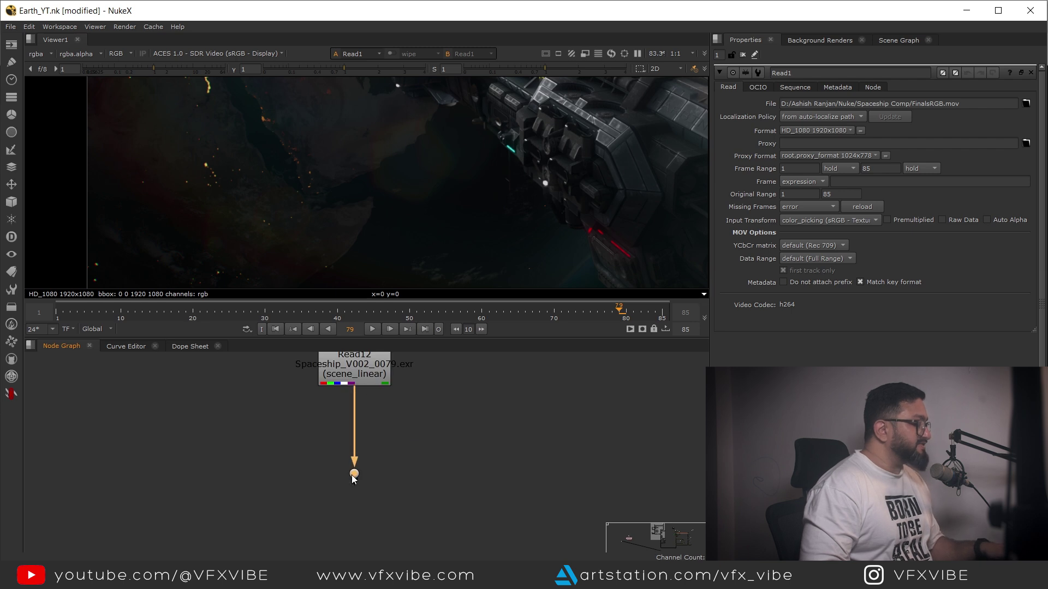
{"action": "scroll", "coordinate": [383, 468], "scroll_direction": "down", "scroll_amount": 4}
{"action": "middle_click_drag", "start_coordinate": [548, 468], "coordinate": [381, 439]}
{"action": "scroll", "coordinate": [527, 434], "scroll_direction": "down", "scroll_amount": 2}
- Add a second Dot far to the right and wire it horizontally to the Dot below Read12
{"action": "left_click", "coordinate": [551, 423]}
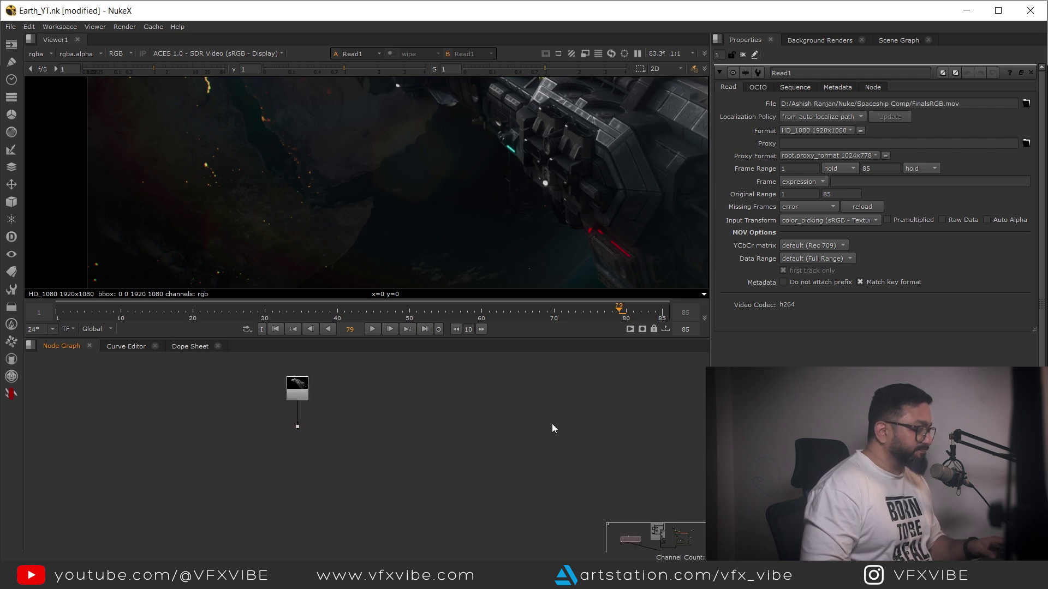
{"action": "scroll", "coordinate": [551, 423], "scroll_direction": "up", "scroll_amount": 1}
{"action": "key", "text": "period"}
{"action": "scroll", "coordinate": [550, 419], "scroll_direction": "up", "scroll_amount": 1}
{"action": "left_click_drag", "start_coordinate": [550, 419], "coordinate": [192, 430]}
{"action": "scroll", "coordinate": [486, 425], "scroll_direction": "up", "scroll_amount": 5}
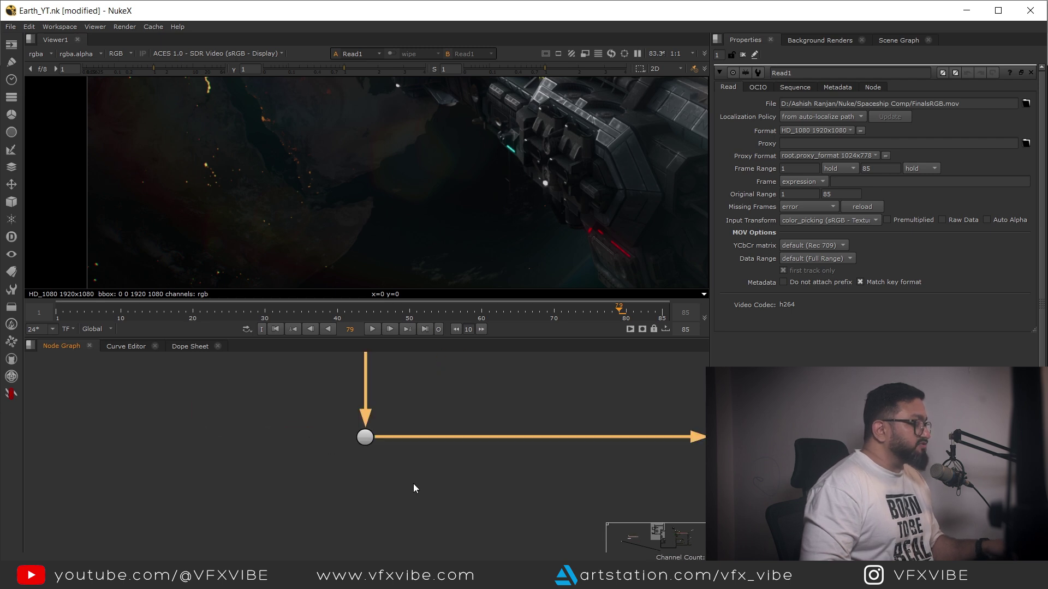
- Insert a Dot on the horizontal connection and place it a short distance right of the first Dot
{"action": "left_click", "coordinate": [546, 435], "text": "ctrl"}
{"action": "left_click_drag", "start_coordinate": [546, 439], "coordinate": [520, 440]}
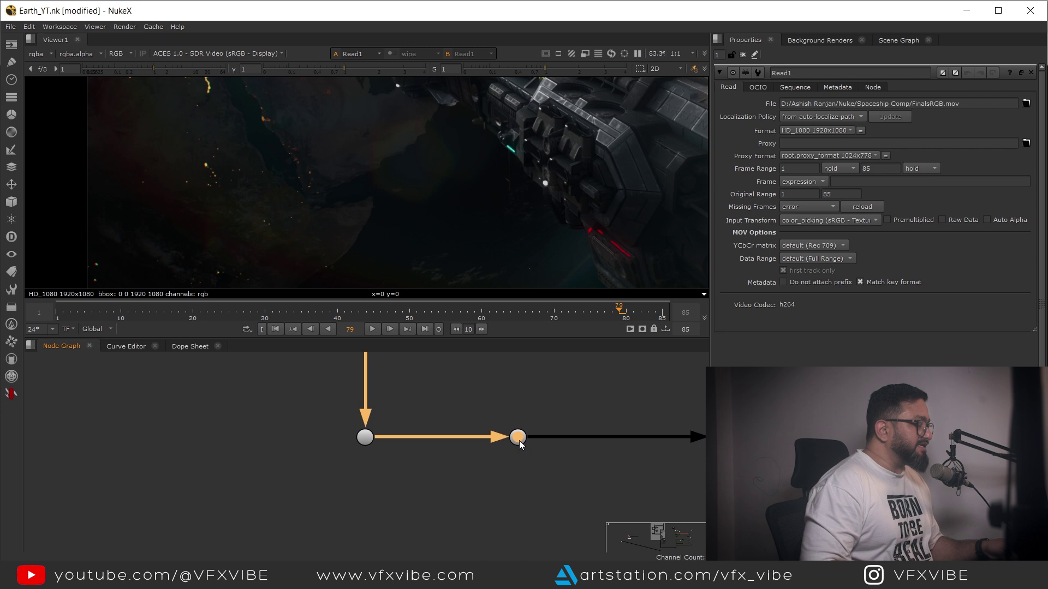
{"action": "scroll", "coordinate": [521, 452], "scroll_direction": "down", "scroll_amount": 4}
{"action": "middle_click_drag", "start_coordinate": [605, 498], "coordinate": [380, 463]}
{"action": "scroll", "coordinate": [382, 459], "scroll_direction": "down", "scroll_amount": 4}
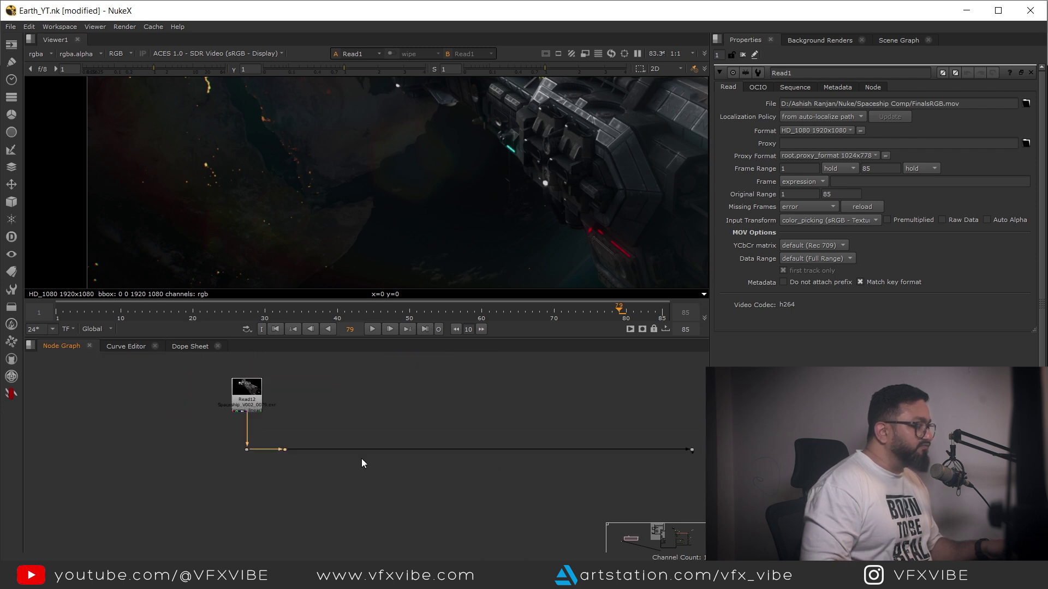
- Create a Shuffle node, connect its B input to the newly inserted Dot and align it directly below
{"action": "scroll", "coordinate": [318, 460], "scroll_direction": "up", "scroll_amount": 5}
{"action": "left_click", "coordinate": [318, 460]}
{"action": "key", "text": "Tab"}
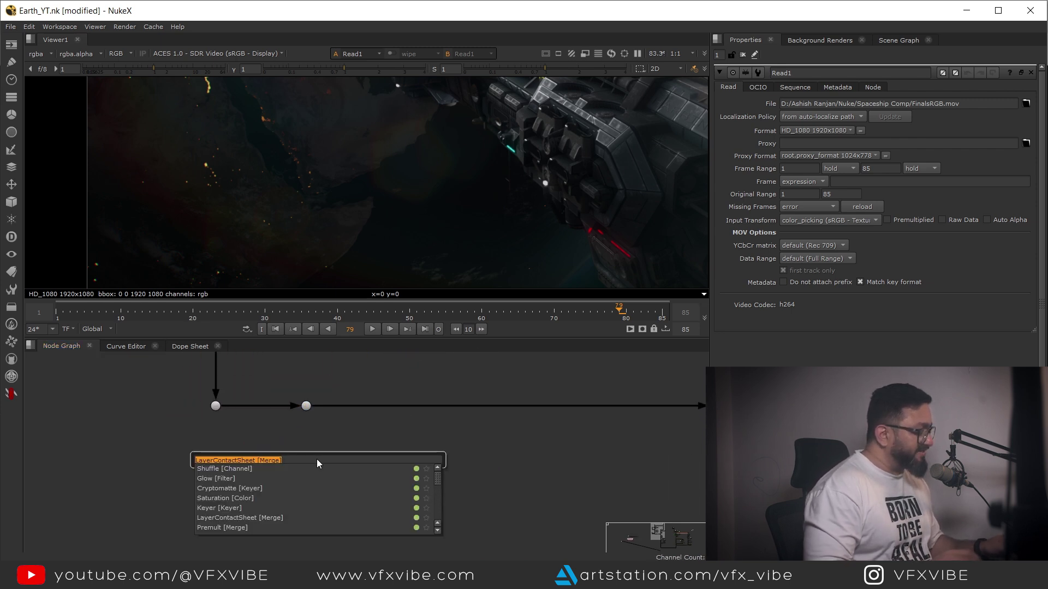
{"action": "type", "text": "shuf"}
{"action": "key", "text": "Return"}
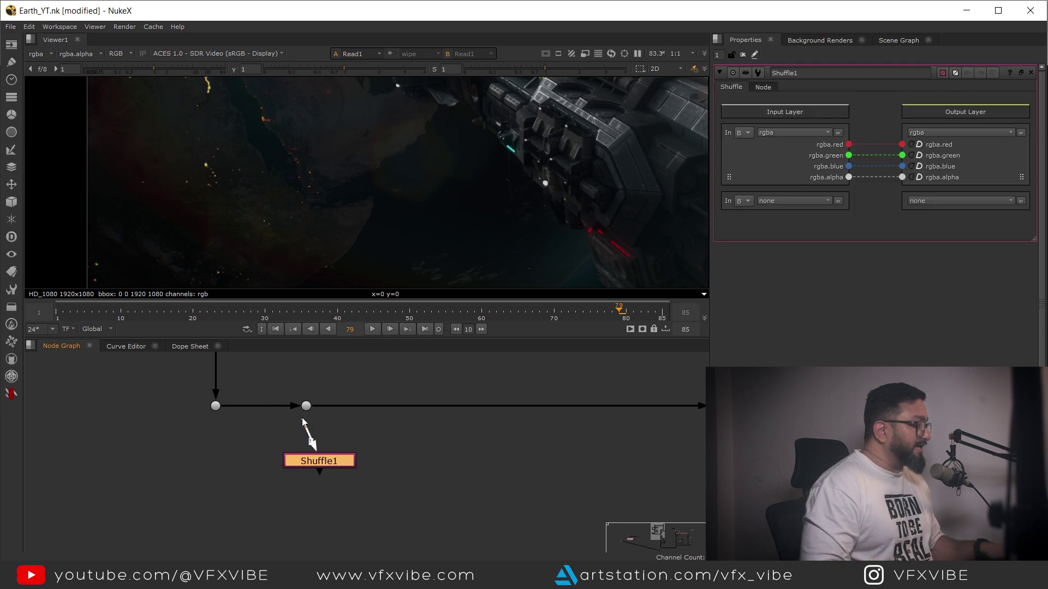
{"action": "left_click_drag", "start_coordinate": [302, 422], "coordinate": [306, 405]}
{"action": "left_click_drag", "start_coordinate": [326, 463], "coordinate": [308, 509]}
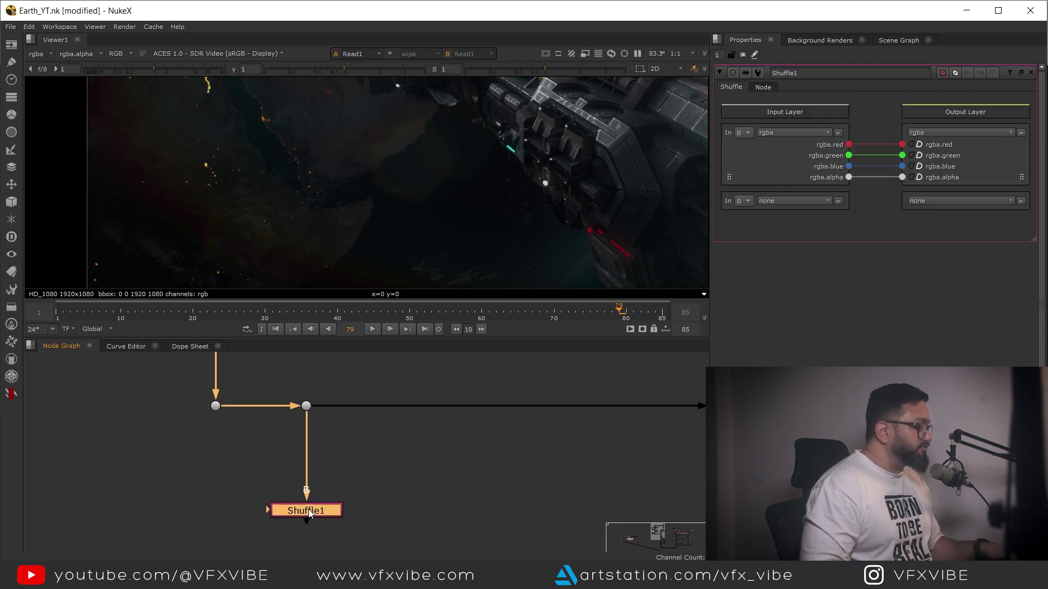
- Display the Shuffle in the viewer and set its label to [value in1]
{"action": "key", "text": "1"}
{"action": "left_click", "coordinate": [763, 86]}
{"action": "left_click", "coordinate": [792, 126]}
{"action": "type", "text": "[value in"}
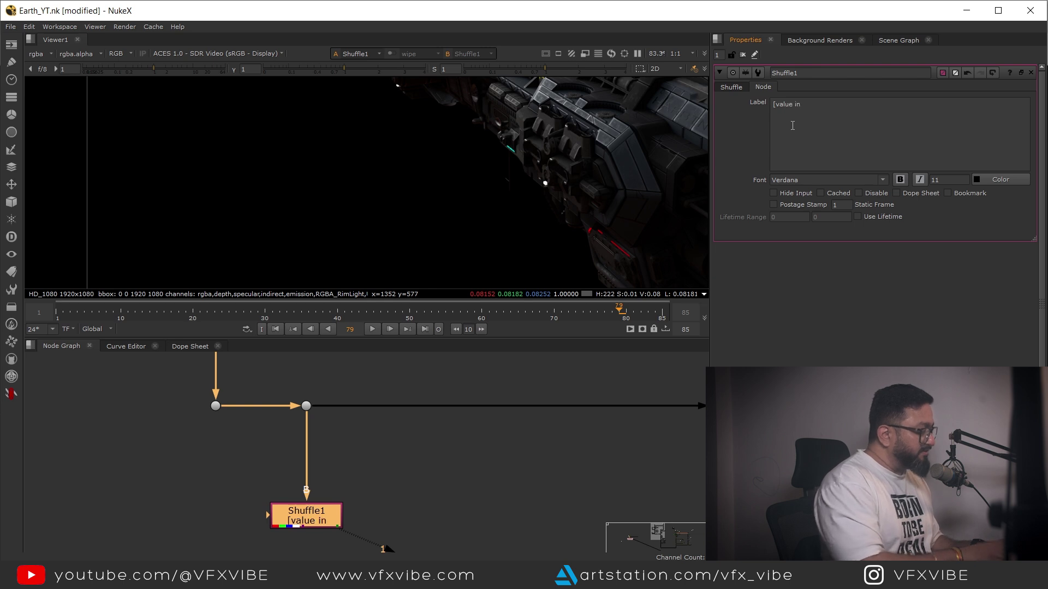
{"action": "type", "text": "1]"}
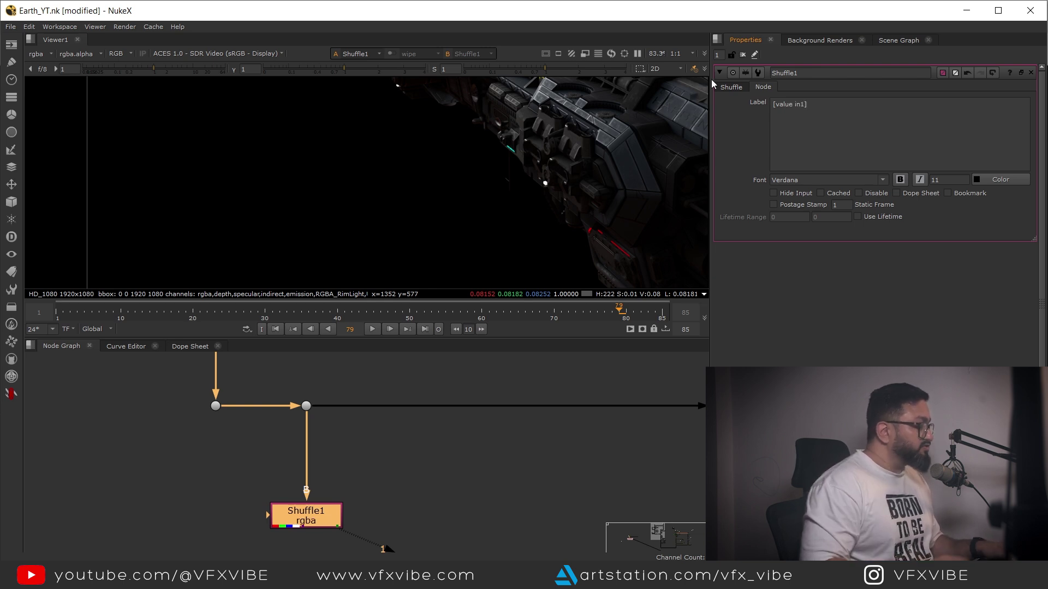
{"action": "left_click", "coordinate": [368, 503]}
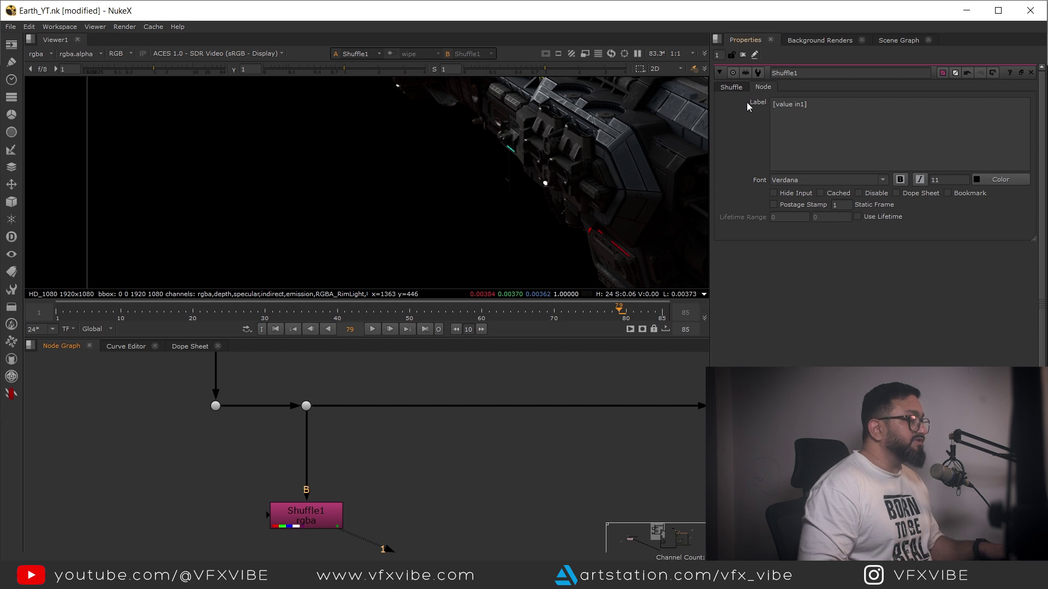
- Set the Shuffle's input layer to RGBA_HDRILight and inspect the resulting pass
{"action": "left_click", "coordinate": [736, 89]}
{"action": "middle_click_drag", "start_coordinate": [315, 497], "coordinate": [356, 424]}
{"action": "left_click", "coordinate": [348, 442]}
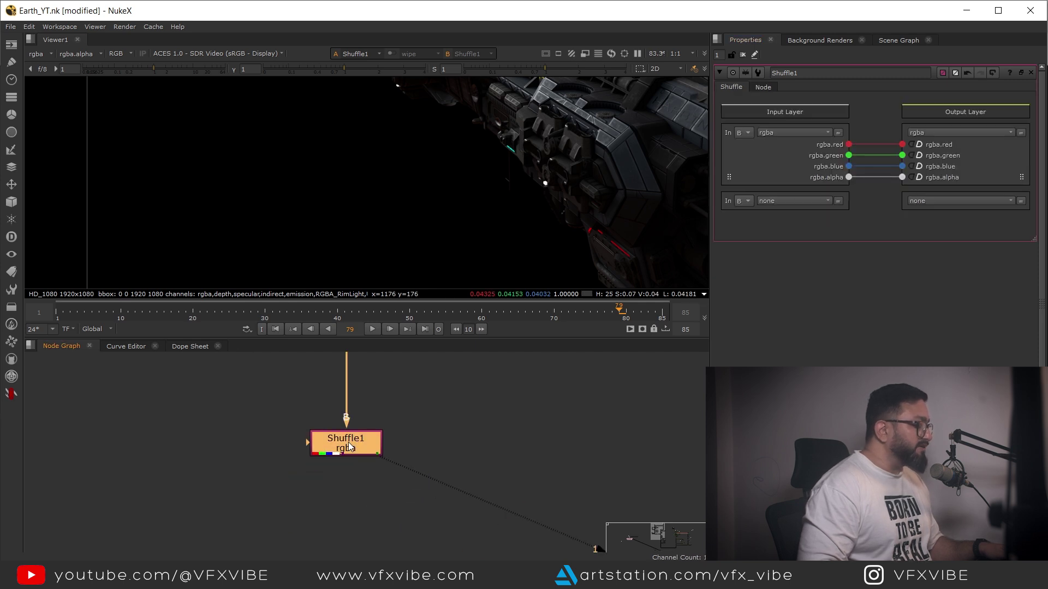
{"action": "left_click", "coordinate": [772, 133]}
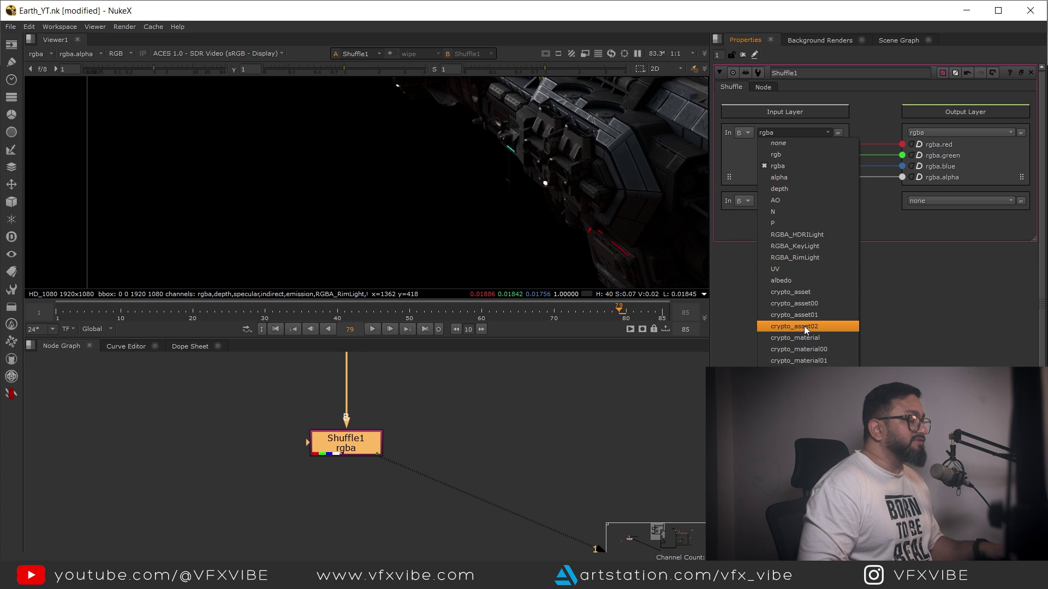
{"action": "left_click", "coordinate": [811, 234]}
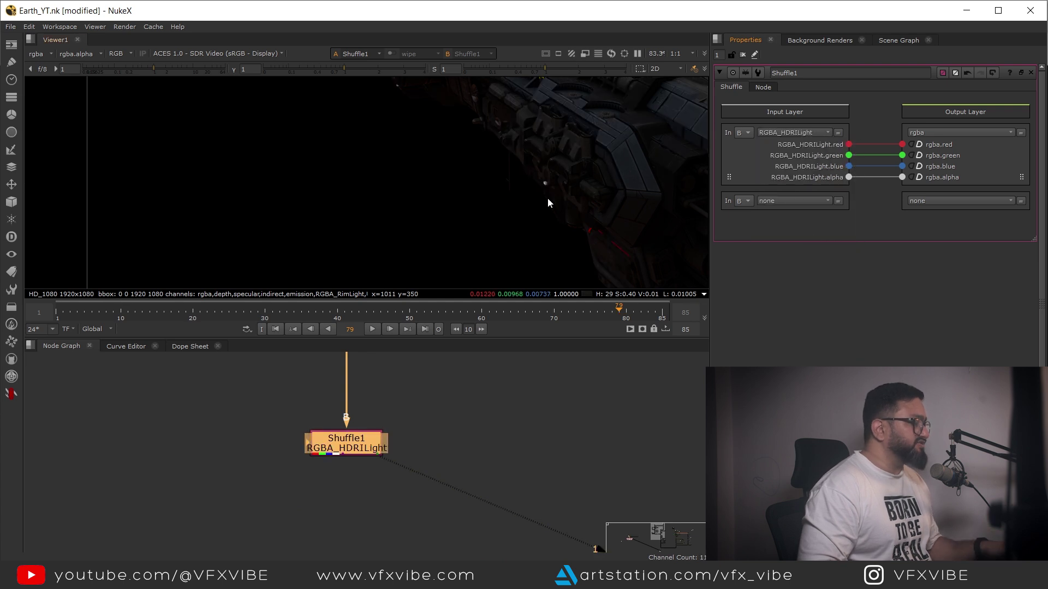
{"action": "scroll", "coordinate": [395, 182], "scroll_direction": "up", "scroll_amount": 3}
{"action": "scroll", "coordinate": [382, 437], "scroll_direction": "down", "scroll_amount": 4}
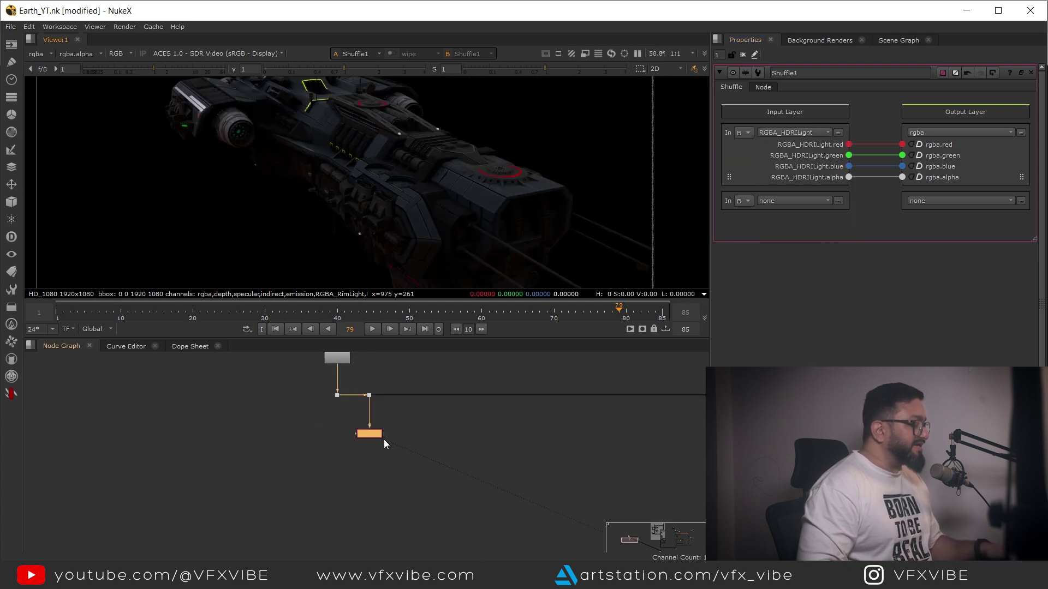
- Insert another Dot on the horizontal connection and place a viewed copy of the Shuffle connected beneath it
{"action": "scroll", "coordinate": [431, 417], "scroll_direction": "up", "scroll_amount": 2}
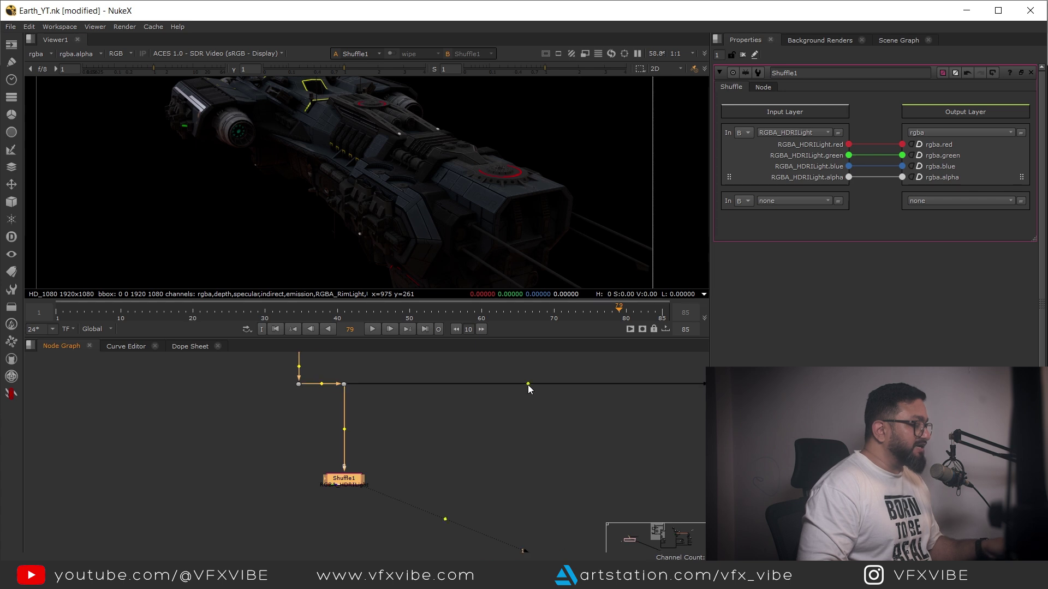
{"action": "left_click", "coordinate": [528, 384], "text": "ctrl"}
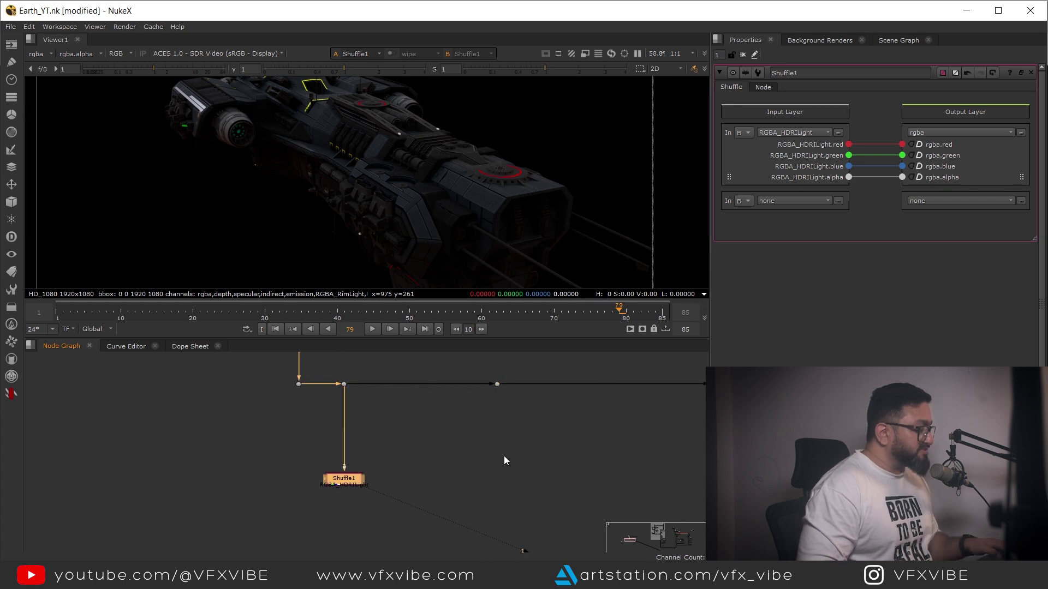
{"action": "key", "text": "ctrl+c"}
{"action": "key", "text": "ctrl+v"}
{"action": "scroll", "coordinate": [502, 453], "scroll_direction": "up", "scroll_amount": 2}
{"action": "left_click_drag", "start_coordinate": [503, 448], "coordinate": [496, 495]}
{"action": "key", "text": "1"}
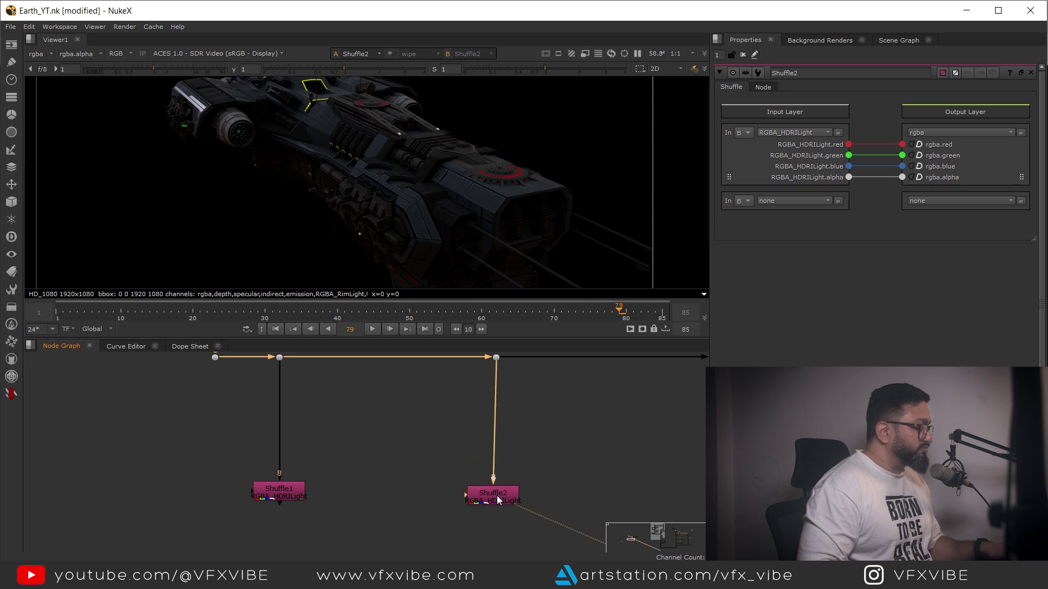
- Set the copied Shuffle's input layer to RGBA_KeyLight
{"action": "left_click", "coordinate": [496, 498]}
{"action": "left_click", "coordinate": [787, 131]}
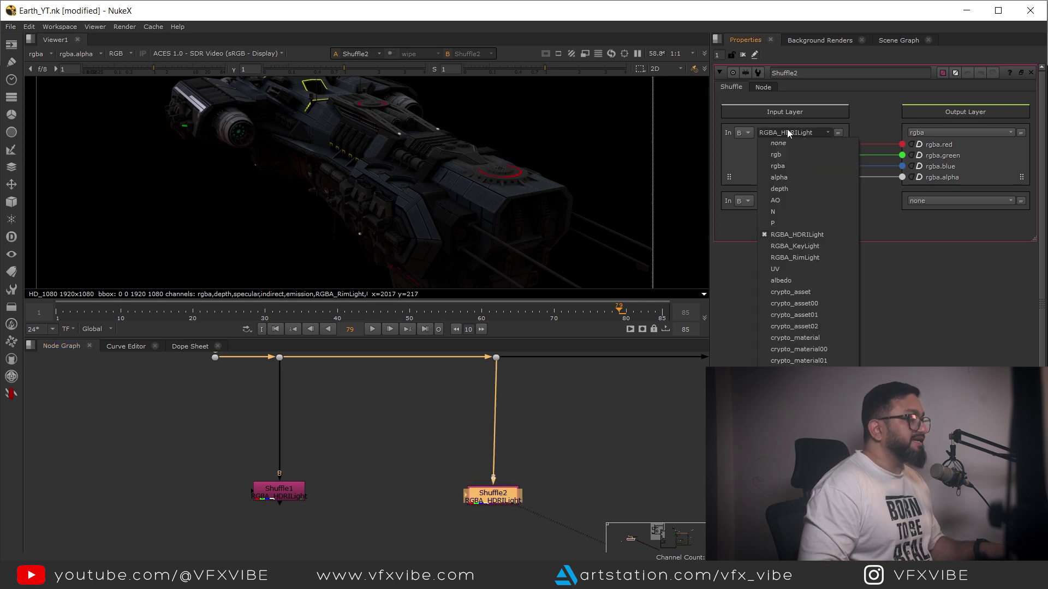
{"action": "left_click", "coordinate": [800, 246]}
{"action": "middle_click_drag", "start_coordinate": [499, 500], "coordinate": [496, 397]}
{"action": "scroll", "coordinate": [495, 417], "scroll_direction": "up", "scroll_amount": 1}
{"action": "scroll", "coordinate": [494, 418], "scroll_direction": "down", "scroll_amount": 4}
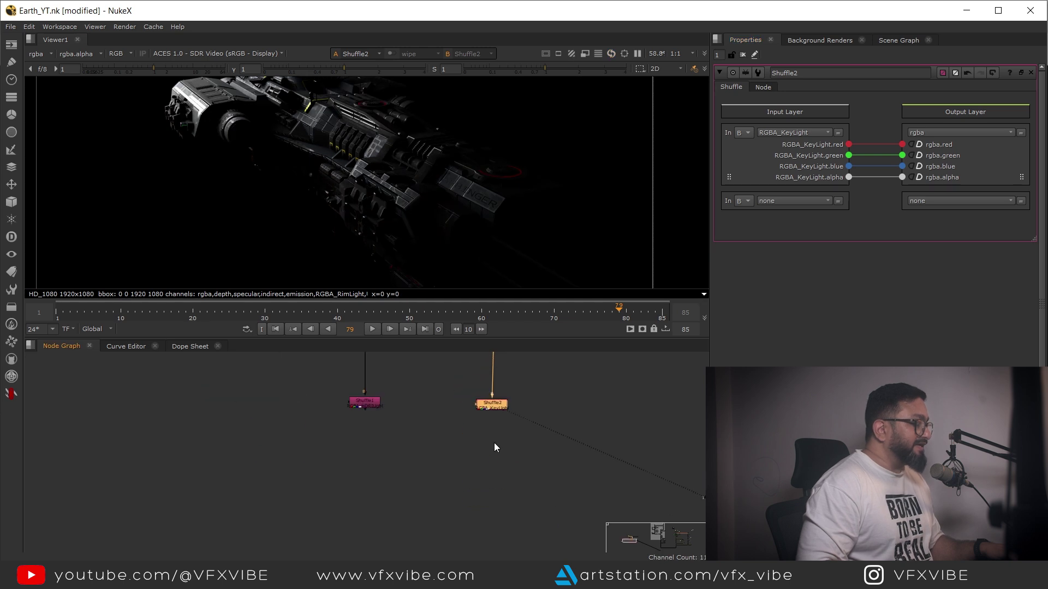
- Add a Merge node below the RGBA_KeyLight Shuffle and connect its other input to the RGBA_HDRILight Shuffle
{"action": "left_click", "coordinate": [493, 443]}
{"action": "key", "text": "m"}
{"action": "left_click_drag", "start_coordinate": [499, 437], "coordinate": [370, 410]}
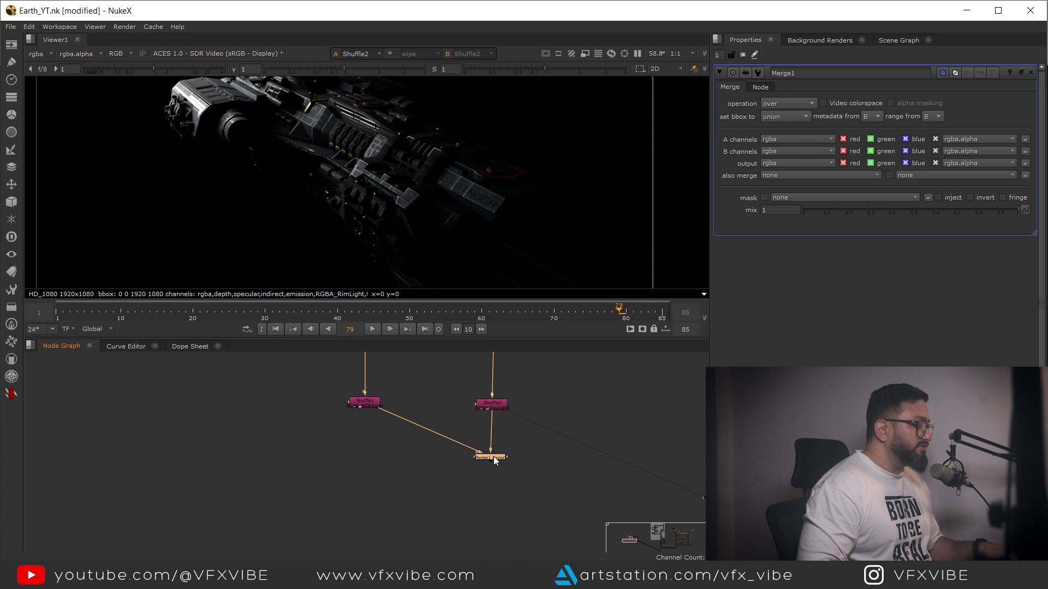
- View the Merge of the RGBA_HDRILight and RGBA_KeyLight Shuffles and set its operation to plus
{"action": "left_click_drag", "start_coordinate": [493, 456], "coordinate": [493, 460]}
{"action": "key", "text": "1"}
{"action": "left_click", "coordinate": [788, 103]}
{"action": "left_click", "coordinate": [785, 282]}
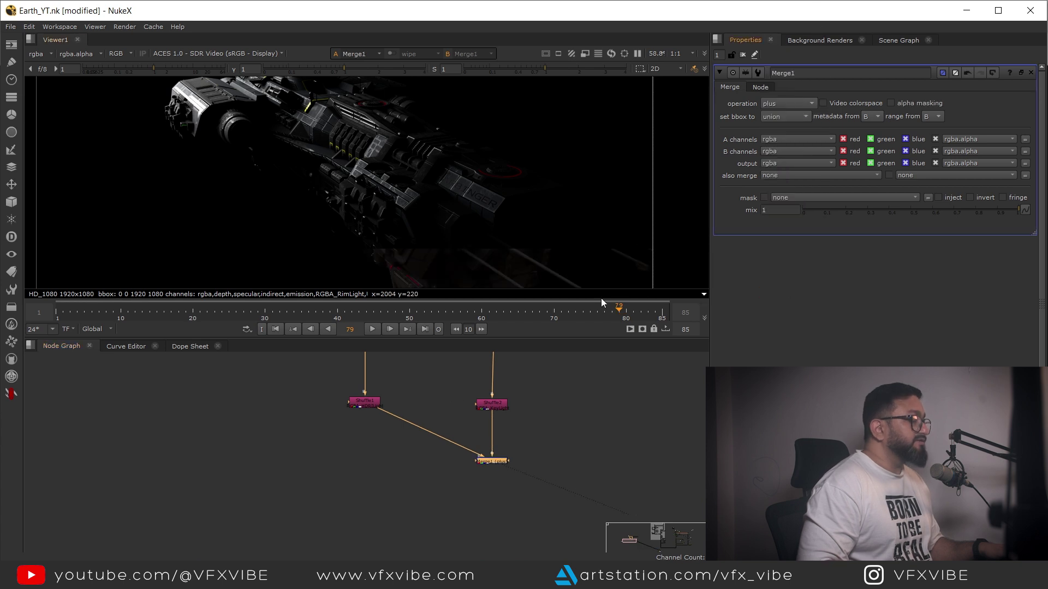
- Insert a Dot between the RGBA_HDRILight Shuffle and the Merge, placed directly below that Shuffle and level with the Merge
{"action": "left_click", "coordinate": [421, 439]}
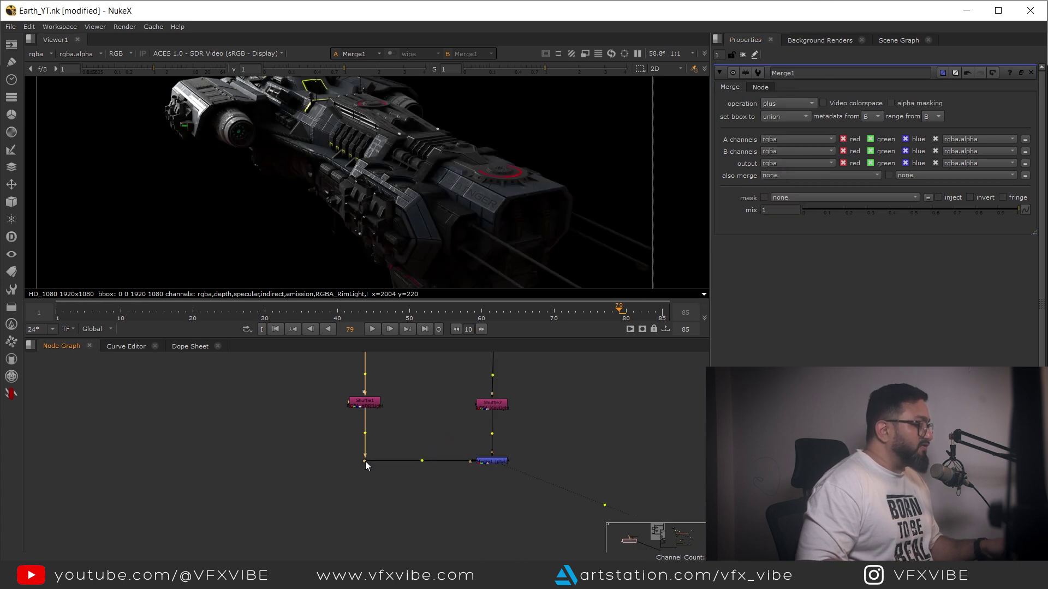
{"action": "scroll", "coordinate": [488, 424], "scroll_direction": "down", "scroll_amount": 3}
{"action": "left_click_drag", "start_coordinate": [389, 490], "coordinate": [500, 455]}
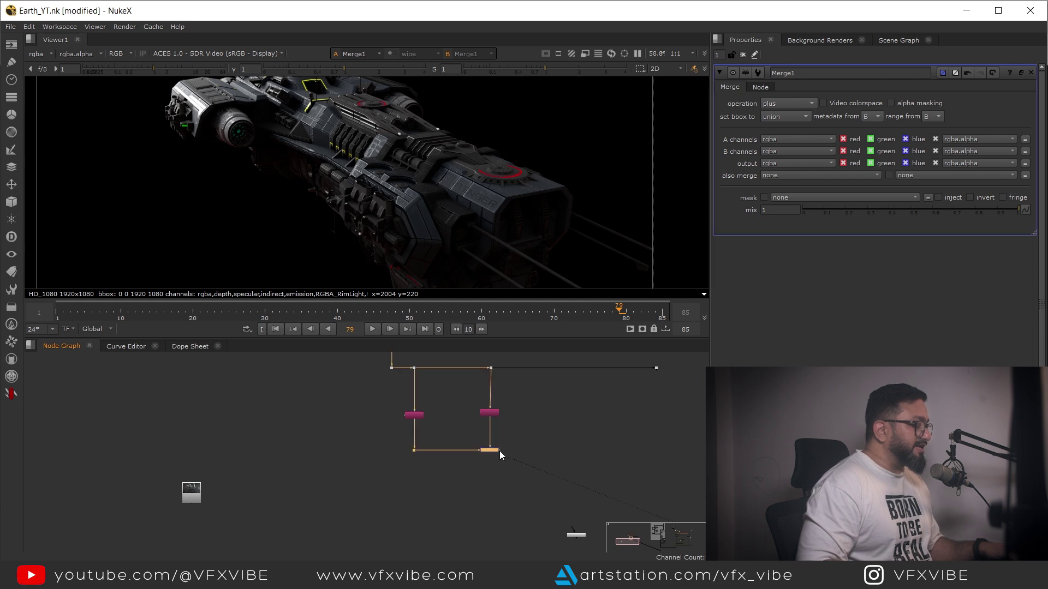
- Insert a third Dot on the horizontal connection, attach a viewed Shuffle copy beneath it and set its input layer to RGBA_RimLight
{"action": "scroll", "coordinate": [489, 417], "scroll_direction": "up", "scroll_amount": 4}
{"action": "left_click", "coordinate": [485, 441]}
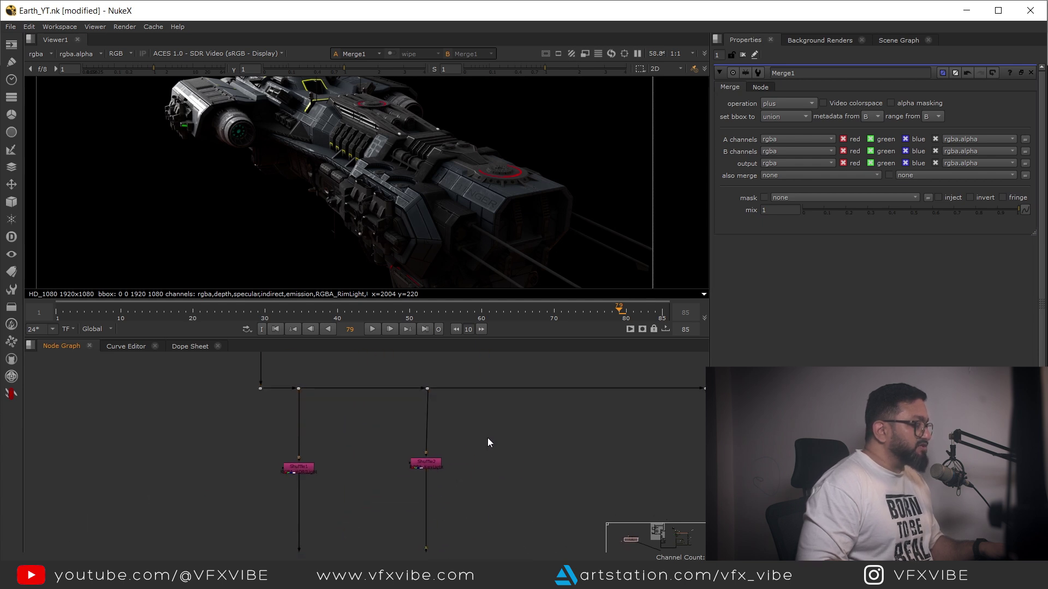
{"action": "left_click", "coordinate": [565, 387]}
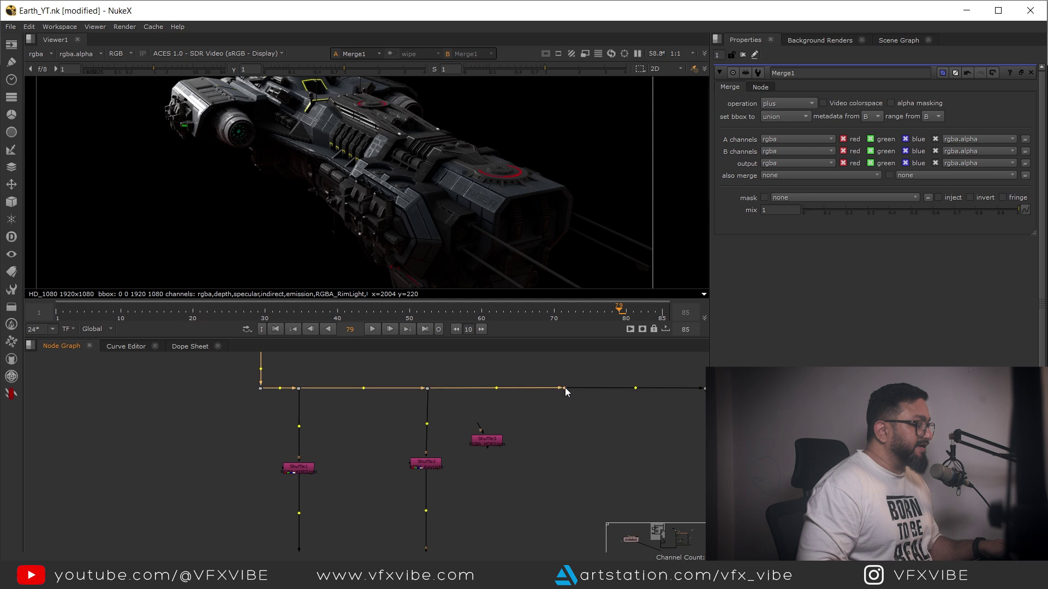
{"action": "left_click_drag", "start_coordinate": [563, 389], "coordinate": [539, 389]}
{"action": "left_click_drag", "start_coordinate": [483, 443], "coordinate": [530, 443]}
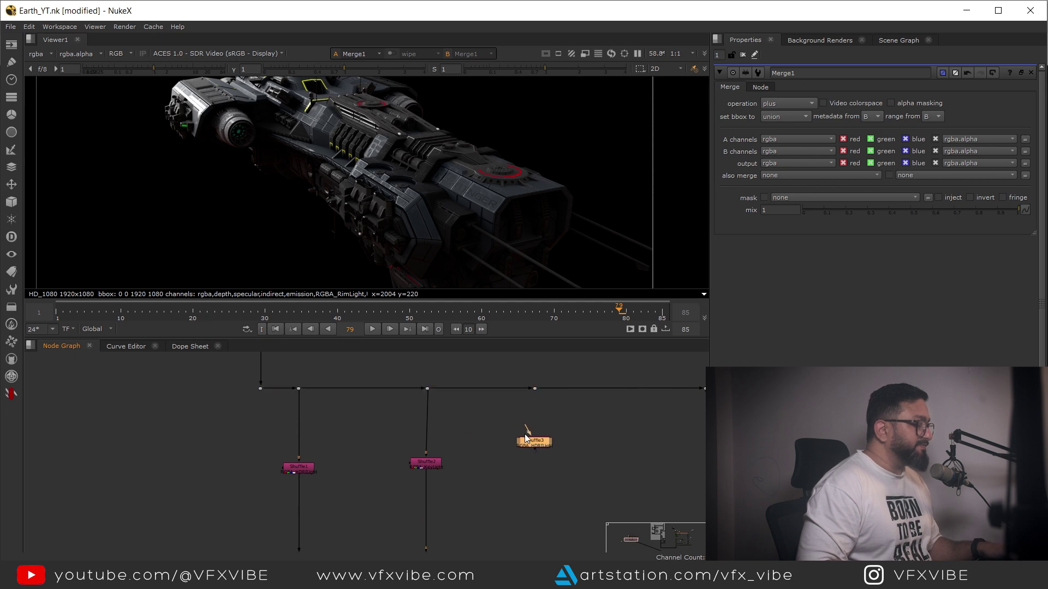
{"action": "left_click_drag", "start_coordinate": [526, 426], "coordinate": [535, 389]}
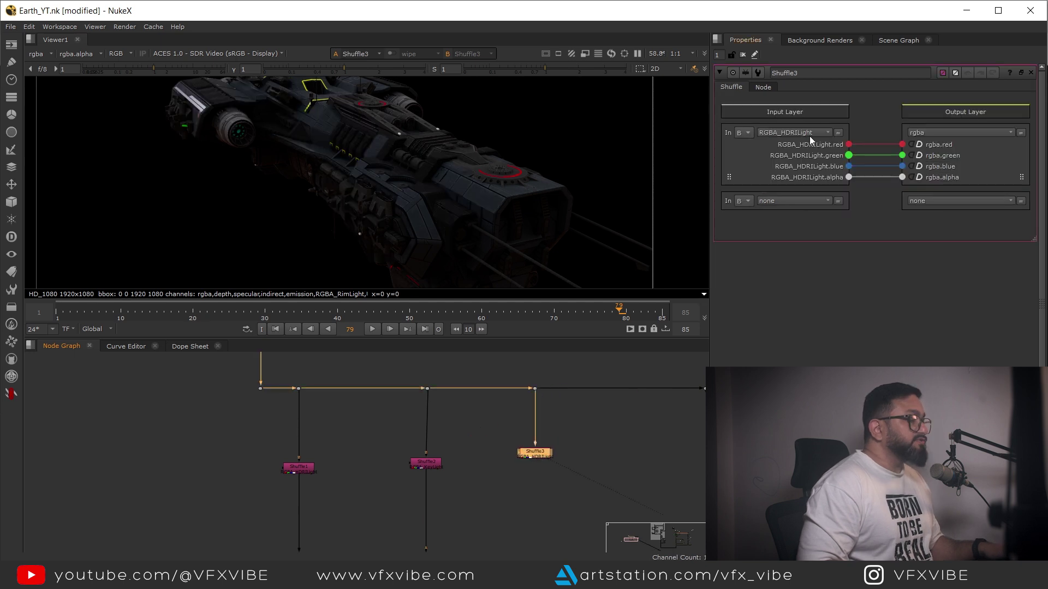
{"action": "left_click", "coordinate": [810, 134]}
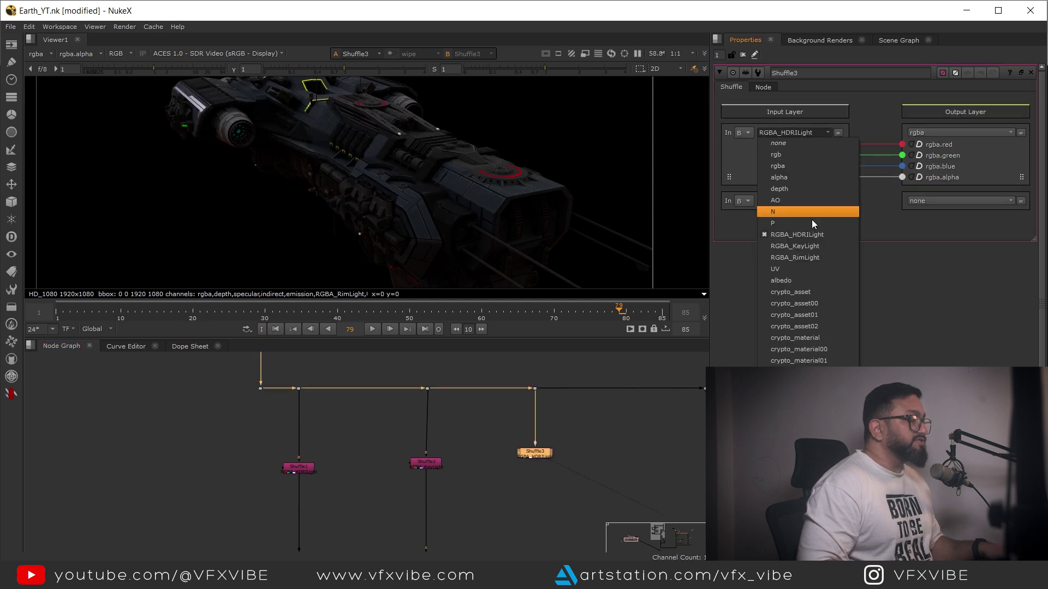
{"action": "left_click", "coordinate": [798, 256]}
- Add a second Merge combining the first Merge with the RGBA_RimLight Shuffle, and view its output
{"action": "middle_click_drag", "start_coordinate": [531, 548], "coordinate": [490, 461]}
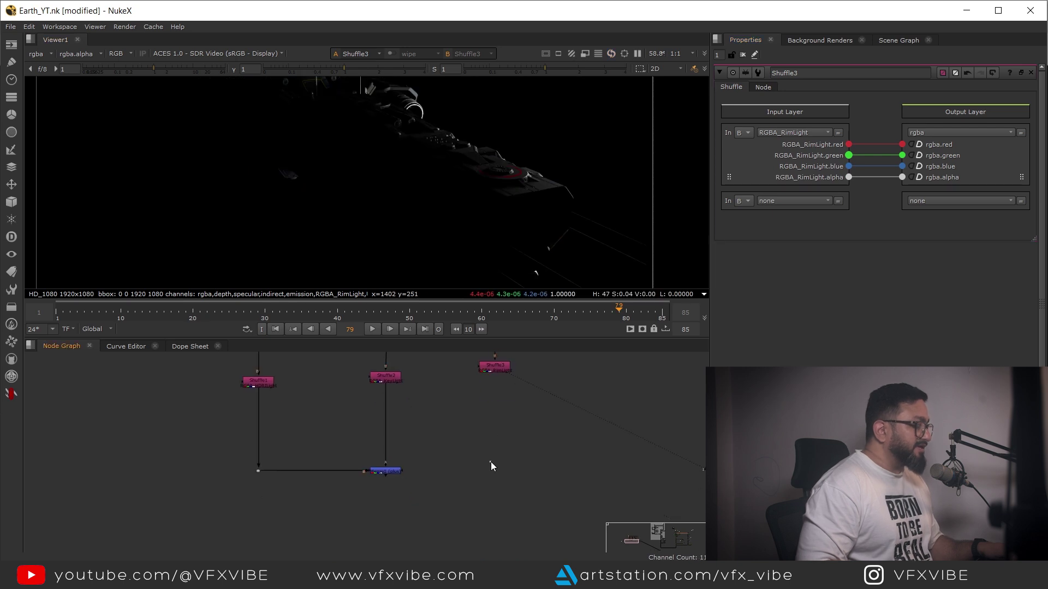
{"action": "key", "text": "m"}
{"action": "left_click_drag", "start_coordinate": [498, 454], "coordinate": [389, 471]}
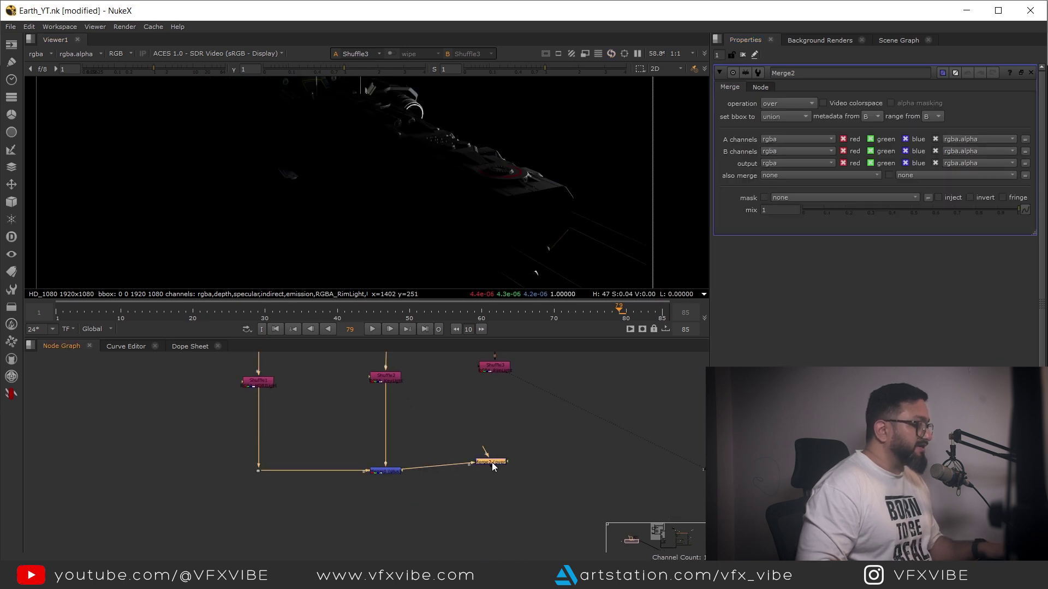
{"action": "left_click_drag", "start_coordinate": [494, 411], "coordinate": [494, 370]}
{"action": "key", "text": "1"}
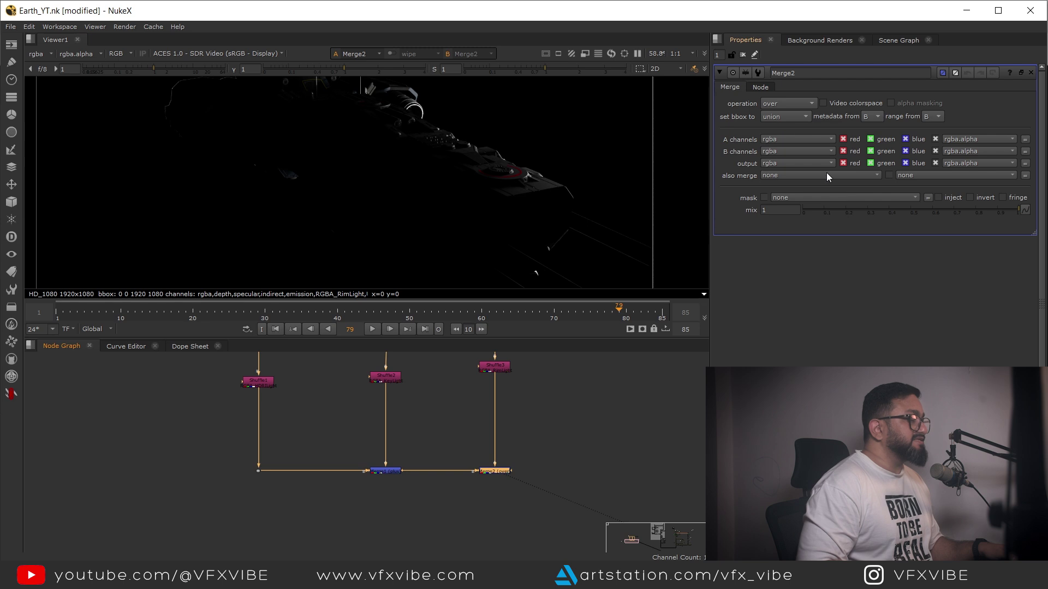
- Set the RGBA_RimLight Merge's operation to plus and view the whole ship
{"action": "left_click", "coordinate": [787, 103]}
{"action": "left_click", "coordinate": [798, 283]}
{"action": "scroll", "coordinate": [457, 208], "scroll_direction": "down", "scroll_amount": 2}
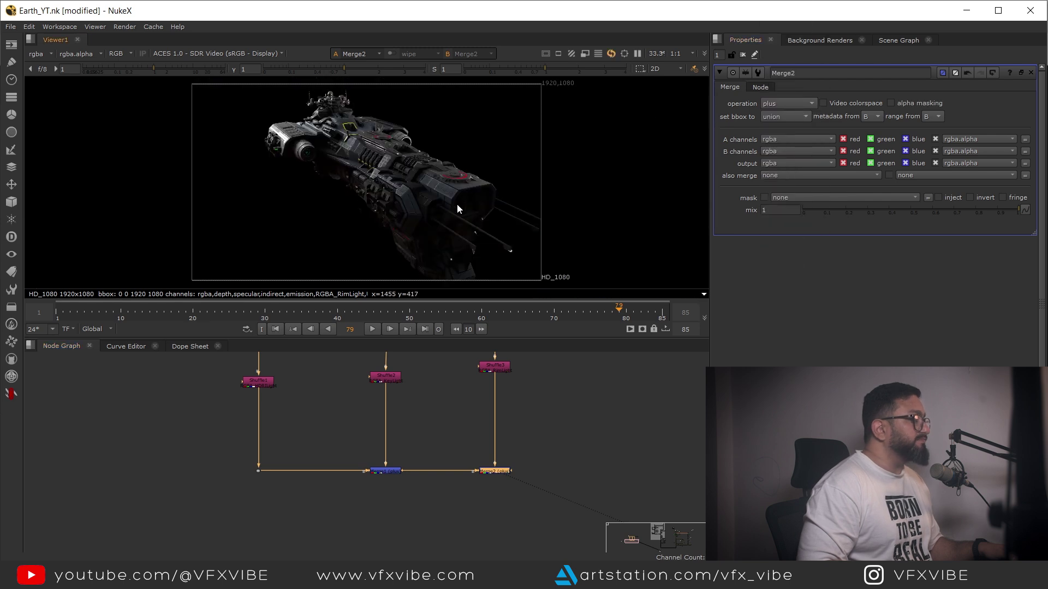
- Move the RGBA_RimLight Shuffle down level with the RGBA_KeyLight Shuffle
{"action": "middle_click_drag", "start_coordinate": [547, 403], "coordinate": [431, 457]}
{"action": "scroll", "coordinate": [431, 456], "scroll_direction": "down", "scroll_amount": 2}
{"action": "scroll", "coordinate": [409, 431], "scroll_direction": "up", "scroll_amount": 3}
{"action": "left_click_drag", "start_coordinate": [395, 436], "coordinate": [394, 446]}
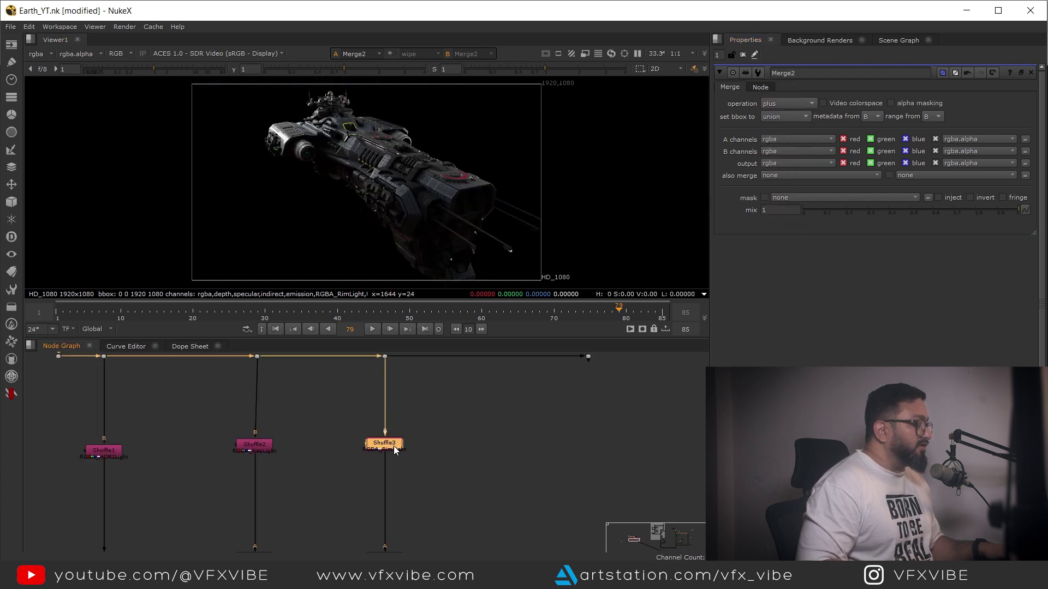
- Insert another Dot on the horizontal connection, attach a viewed Shuffle copy beneath it and set its input layer to indirect
{"action": "scroll", "coordinate": [395, 447], "scroll_direction": "up", "scroll_amount": 2}
{"action": "left_click", "coordinate": [499, 425]}
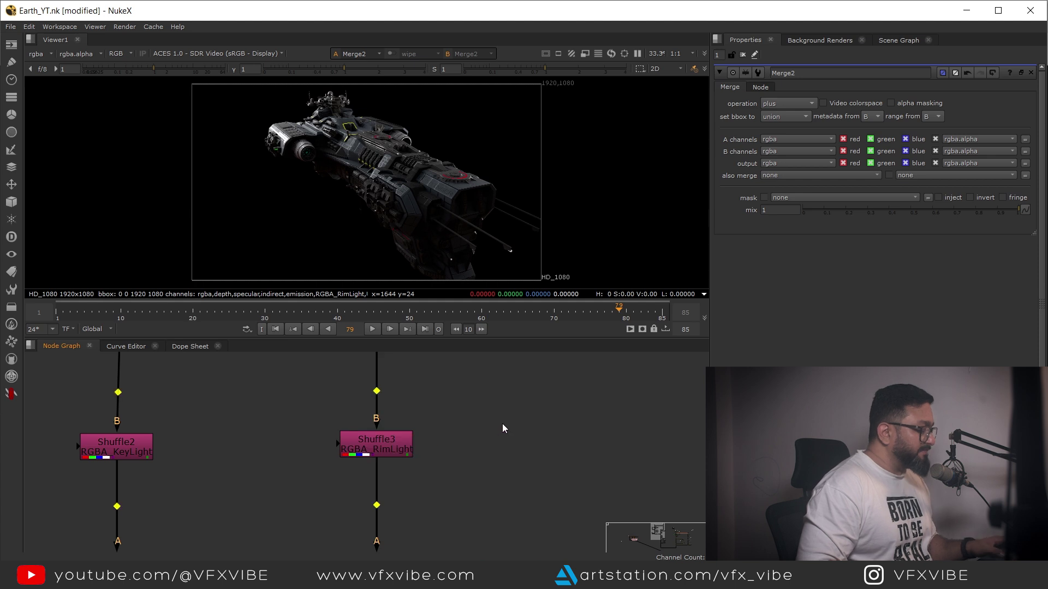
{"action": "key", "text": "ctrl+g"}
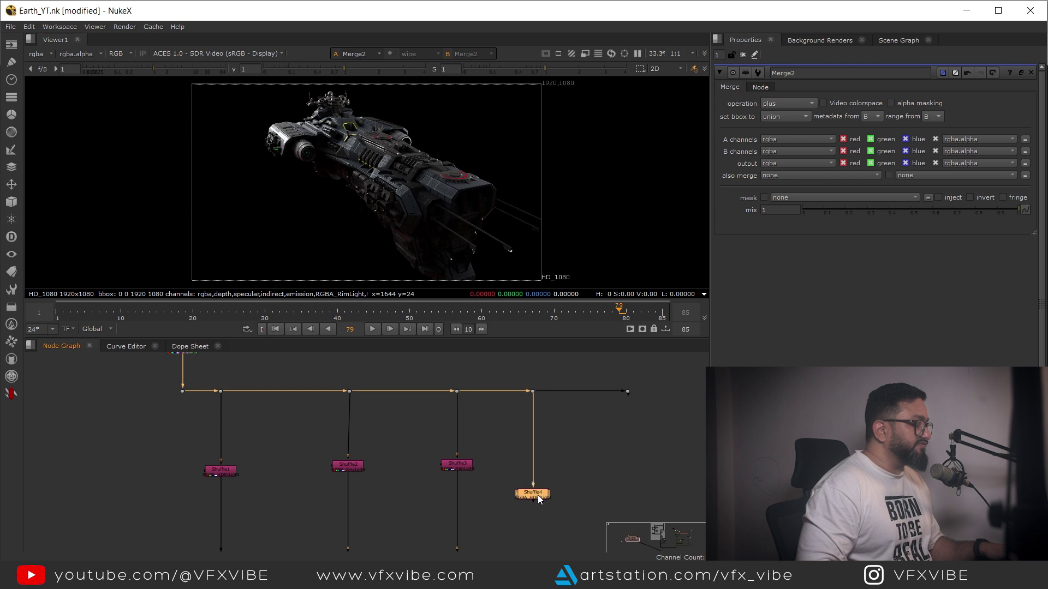
{"action": "key", "text": "1"}
{"action": "double_click", "coordinate": [538, 495]}
{"action": "left_click", "coordinate": [783, 133]}
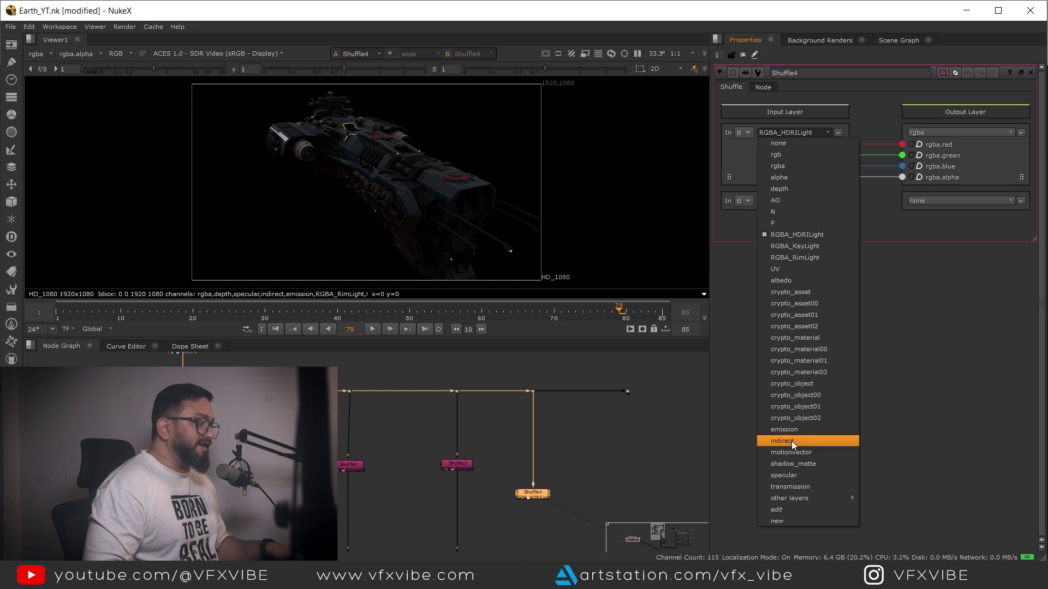
{"action": "left_click", "coordinate": [791, 441]}
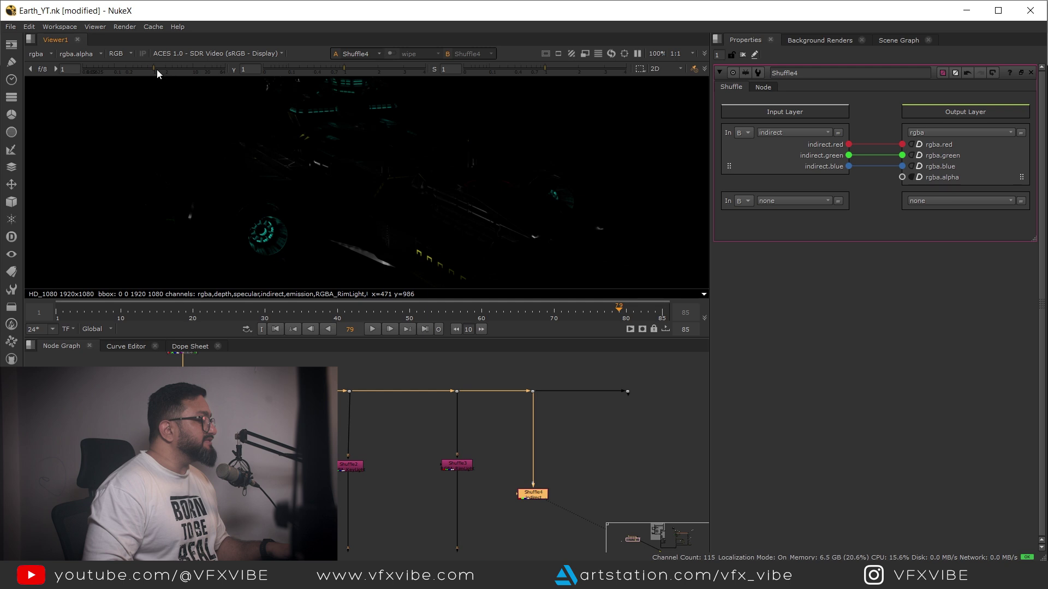
- Raise the viewer gain to about 2.3 to inspect the indirect pass and reset it to the default
{"action": "left_click_drag", "start_coordinate": [153, 68], "coordinate": [167, 69]}
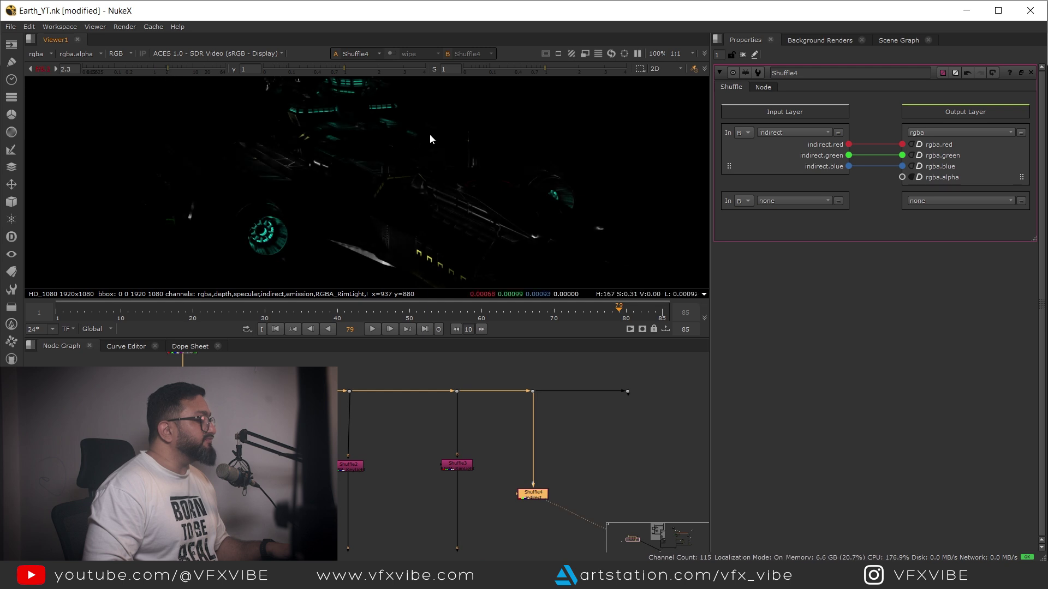
{"action": "left_click", "coordinate": [194, 69], "text": "ctrl"}
{"action": "scroll", "coordinate": [564, 398], "scroll_direction": "down", "scroll_amount": 3}
- Add a third Merge combining the RGBA_RimLight Merge with the indirect Shuffle
{"action": "middle_click_drag", "start_coordinate": [555, 477], "coordinate": [513, 426]}
{"action": "scroll", "coordinate": [513, 427], "scroll_direction": "up", "scroll_amount": 3}
{"action": "left_click", "coordinate": [504, 422]}
{"action": "key", "text": "m"}
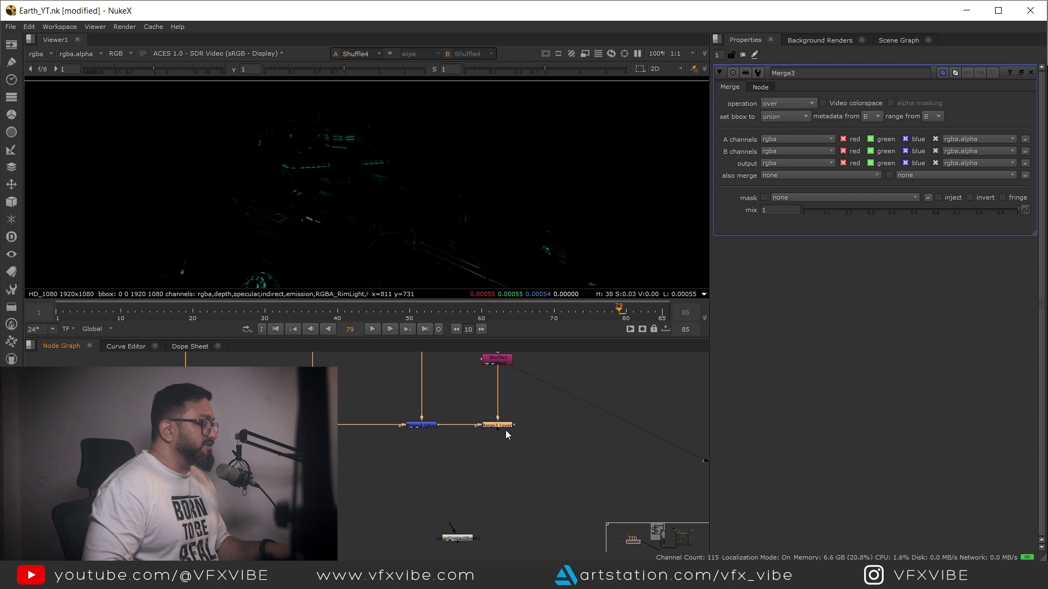
{"action": "left_click_drag", "start_coordinate": [530, 408], "coordinate": [464, 451]}
- View the indirect pass's Merge and set its operation to plus, showing the whole ship
{"action": "key", "text": "1"}
{"action": "left_click", "coordinate": [788, 103]}
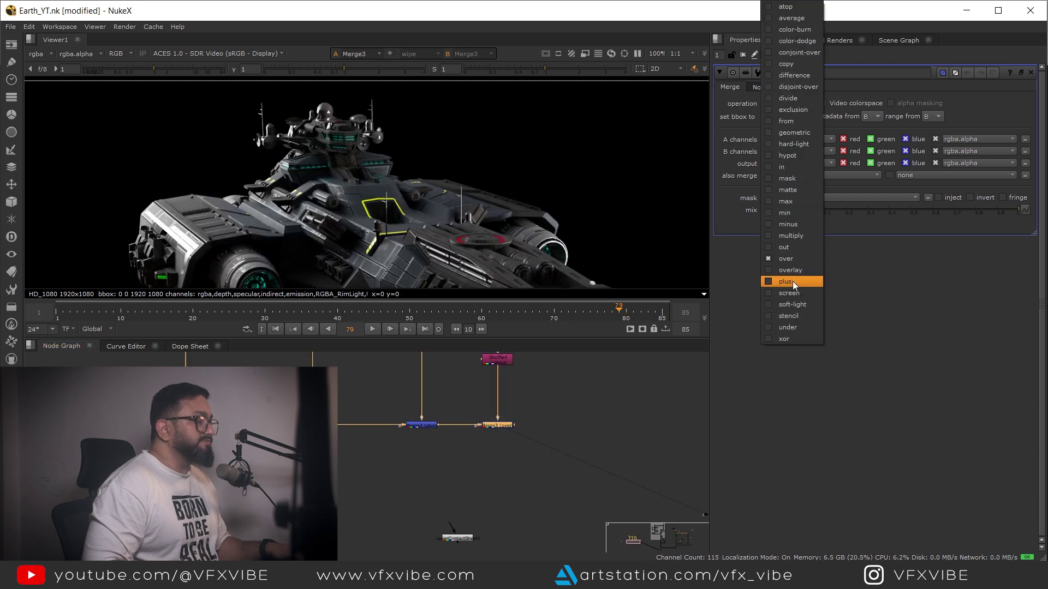
{"action": "left_click", "coordinate": [792, 280]}
{"action": "scroll", "coordinate": [600, 213], "scroll_direction": "down", "scroll_amount": 3}
{"action": "scroll", "coordinate": [517, 421], "scroll_direction": "down", "scroll_amount": 2}
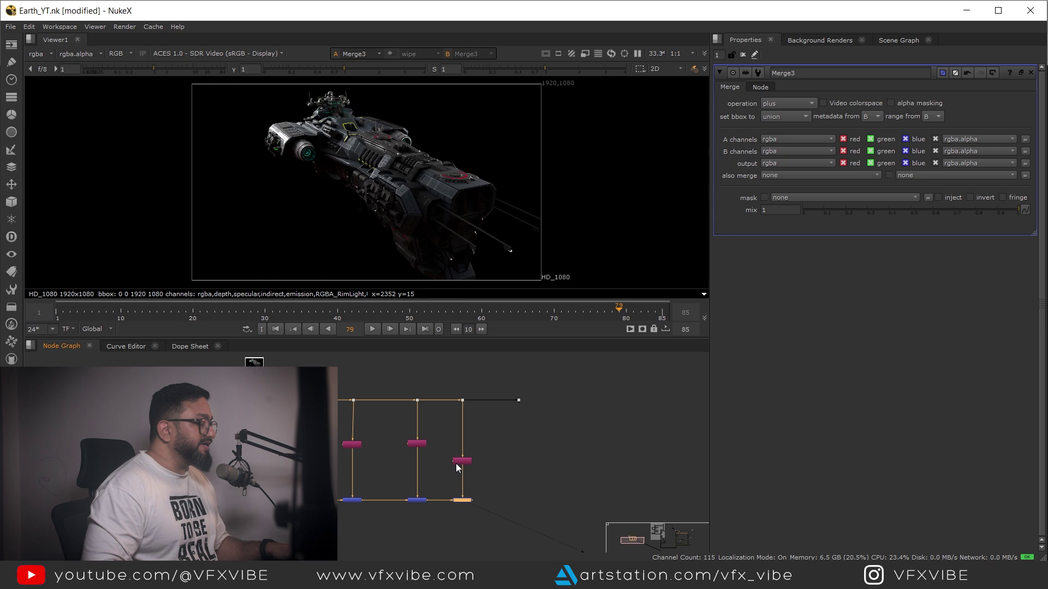
- Insert another Dot on the horizontal connection, attach a viewed Shuffle copy beneath it and set its input layer to emission
{"action": "scroll", "coordinate": [456, 463], "scroll_direction": "up", "scroll_amount": 1}
{"action": "left_click_drag", "start_coordinate": [460, 462], "coordinate": [460, 451]}
{"action": "left_click_drag", "start_coordinate": [556, 370], "coordinate": [509, 379]}
{"action": "key", "text": "ctrl+v"}
{"action": "scroll", "coordinate": [530, 421], "scroll_direction": "up", "scroll_amount": 2}
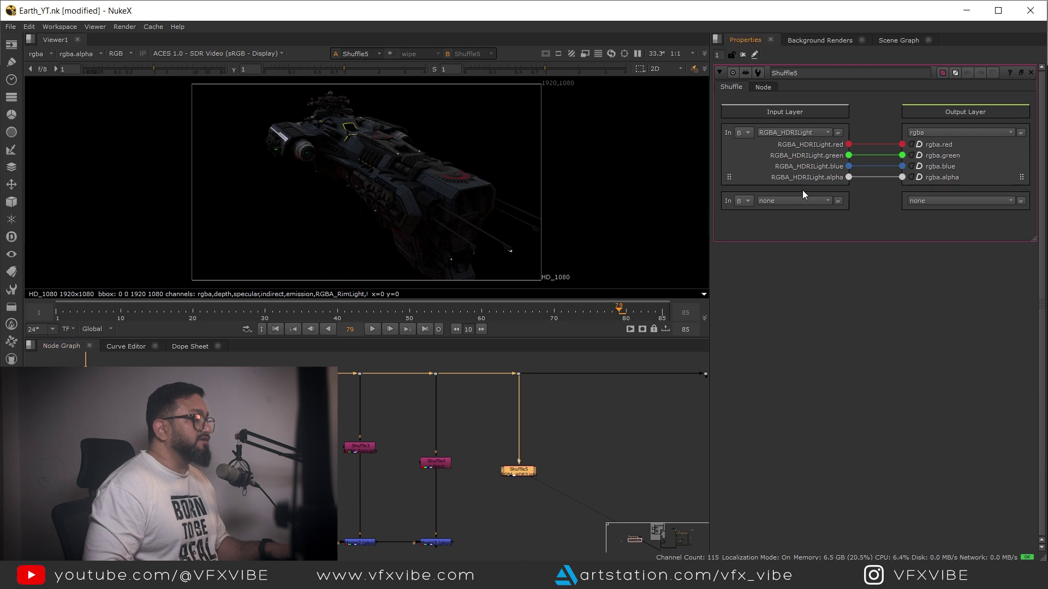
{"action": "left_click", "coordinate": [772, 132]}
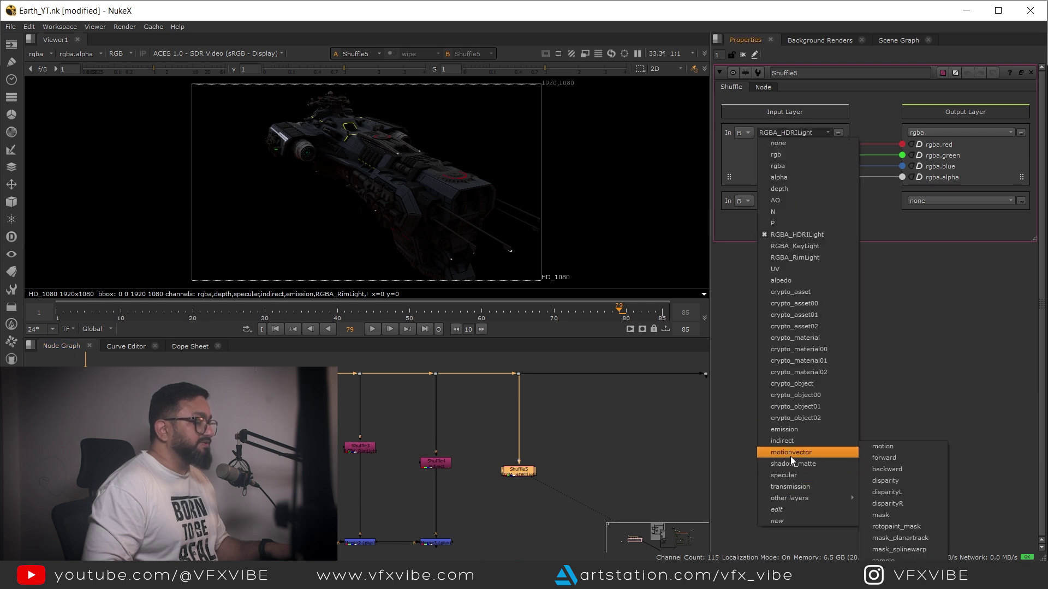
{"action": "left_click", "coordinate": [787, 428]}
- Add a fourth Merge combining the indirect Merge with the emission Shuffle, aligned directly below that Shuffle
{"action": "scroll", "coordinate": [480, 420], "scroll_direction": "up", "scroll_amount": 1}
{"action": "left_click", "coordinate": [490, 469]}
{"action": "key", "text": "m"}
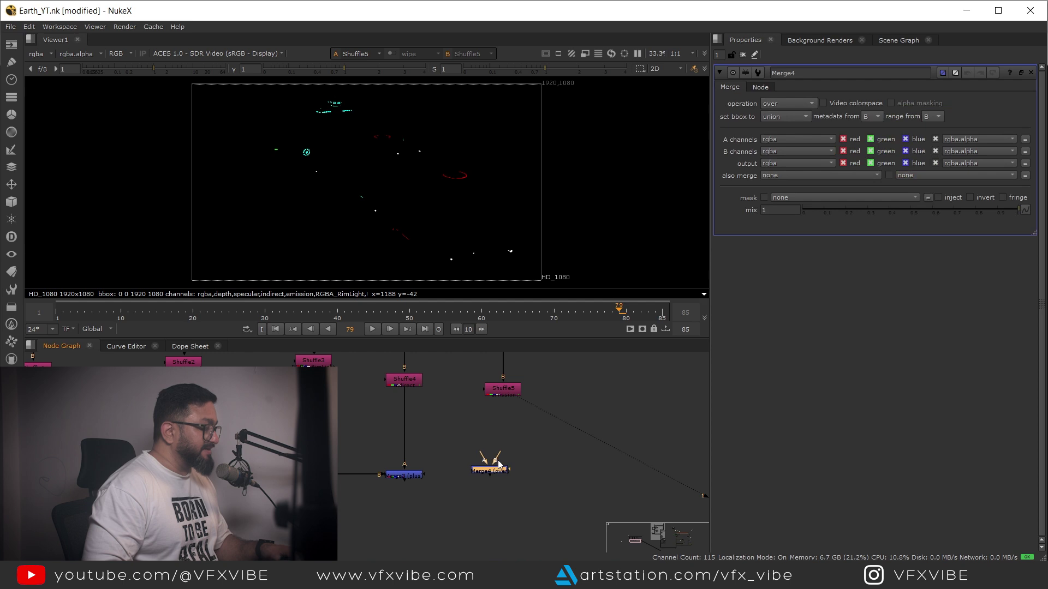
{"action": "left_click_drag", "start_coordinate": [497, 467], "coordinate": [502, 392]}
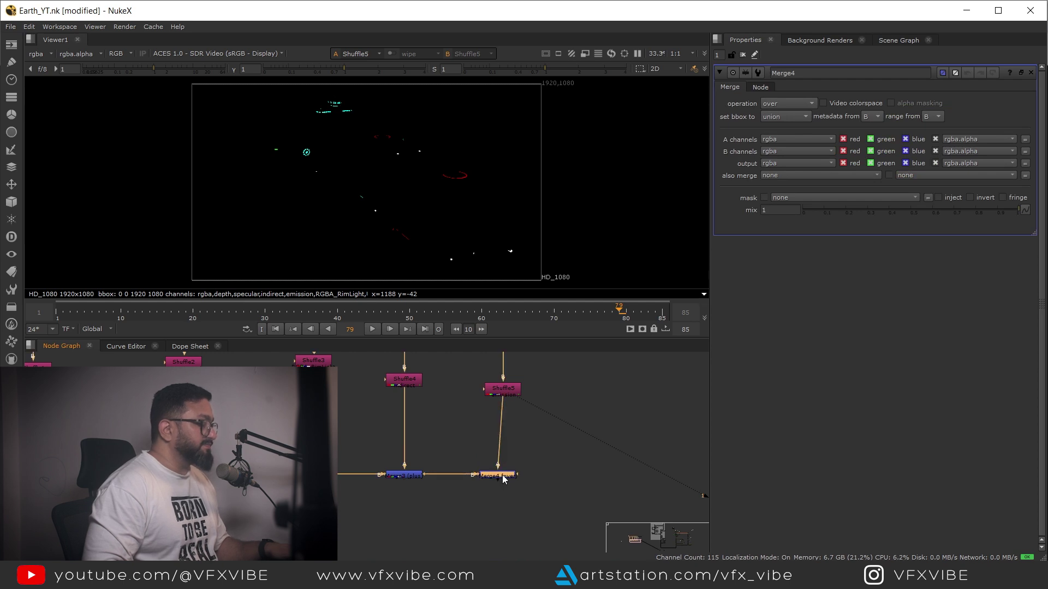
{"action": "left_click_drag", "start_coordinate": [503, 479], "coordinate": [508, 479]}
- View the emission pass's Merge and set its operation to plus
{"action": "key", "text": "1"}
{"action": "left_click", "coordinate": [787, 103]}
{"action": "left_click", "coordinate": [787, 283]}
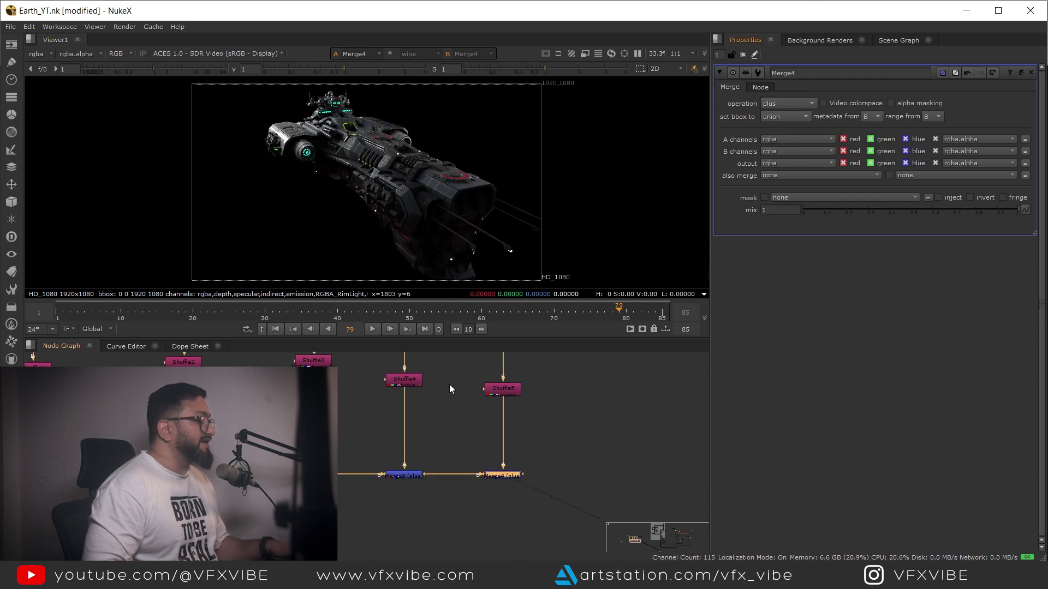
- Move the emission Shuffle slightly up in its branch to tidy the row of Shuffles
{"action": "scroll", "coordinate": [409, 447], "scroll_direction": "down", "scroll_amount": 4}
{"action": "scroll", "coordinate": [460, 419], "scroll_direction": "up", "scroll_amount": 3}
{"action": "left_click_drag", "start_coordinate": [452, 425], "coordinate": [451, 411]}
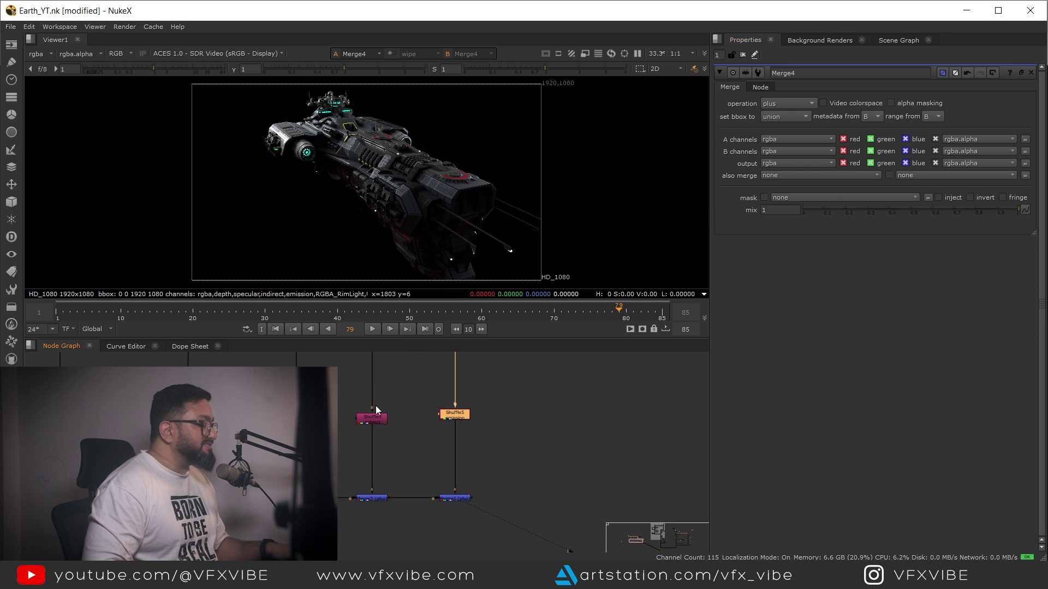
- Compare the RGBA_HDRILight branch's output with that of the Merge that adds the RGBA_KeyLight pass
{"action": "middle_click_drag", "start_coordinate": [387, 418], "coordinate": [552, 434]}
{"action": "key", "text": "Escape"}
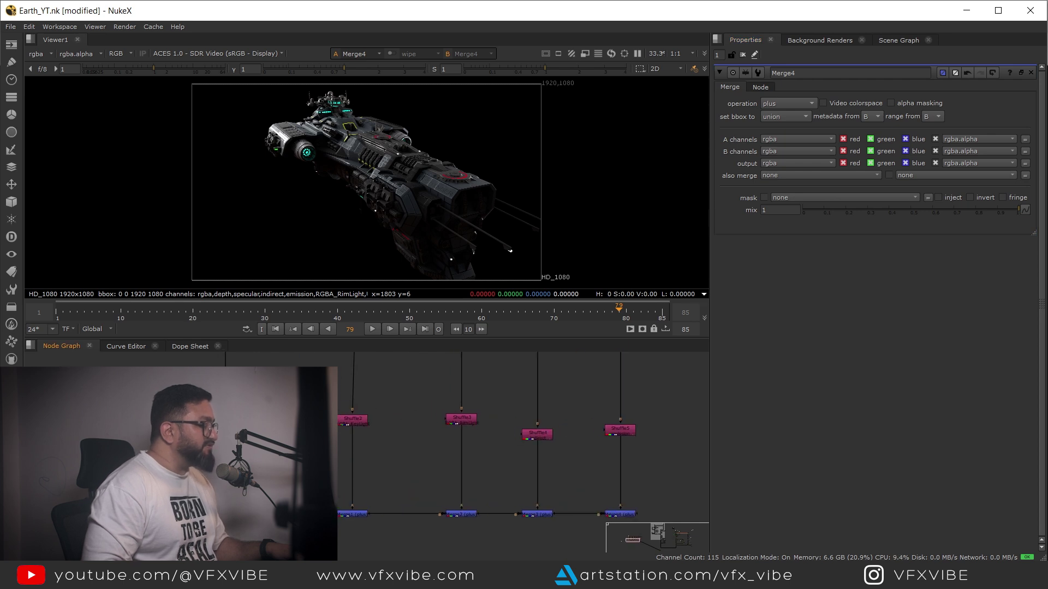
{"action": "key", "text": "1"}
{"action": "left_click", "coordinate": [225, 514]}
{"action": "key", "text": "1"}
{"action": "middle_click_drag", "start_coordinate": [226, 514], "coordinate": [222, 486]}
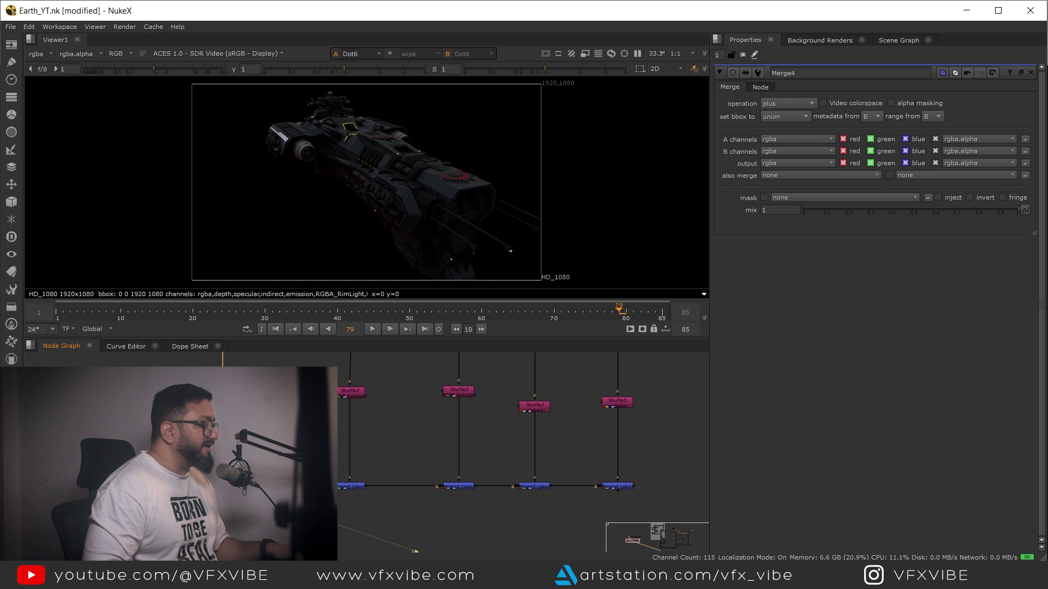
{"action": "left_click", "coordinate": [355, 486]}
{"action": "key", "text": "1"}
- View the outputs of the Merges that add the RGBA_RimLight and indirect passes
{"action": "middle_click_drag", "start_coordinate": [453, 495], "coordinate": [430, 483]}
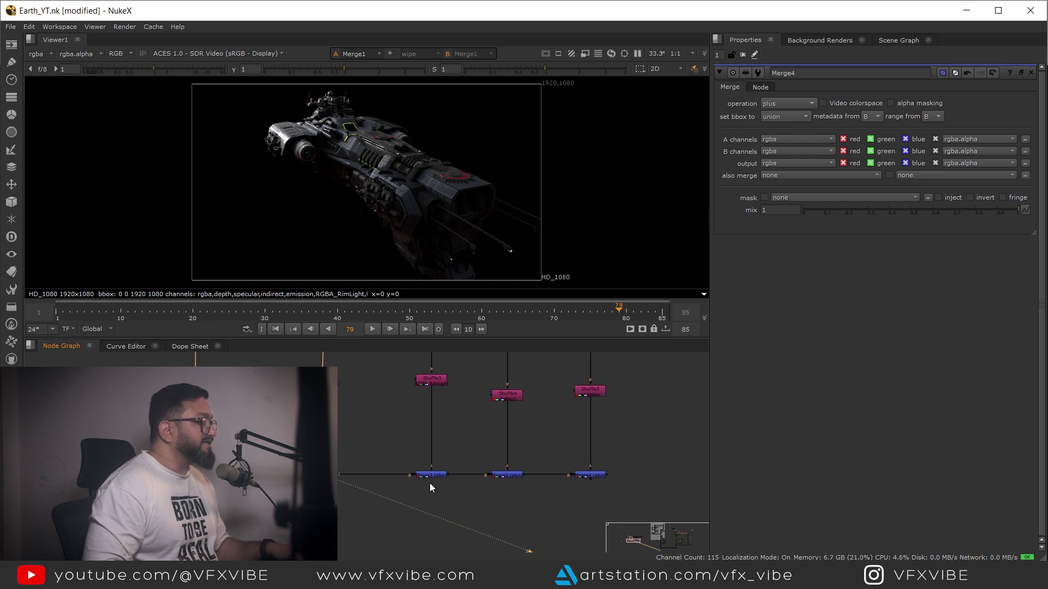
{"action": "scroll", "coordinate": [448, 472], "scroll_direction": "up", "scroll_amount": 1}
{"action": "left_click_drag", "start_coordinate": [466, 444], "coordinate": [374, 502]}
{"action": "key", "text": "1"}
{"action": "left_click", "coordinate": [431, 491]}
{"action": "middle_click_drag", "start_coordinate": [515, 487], "coordinate": [395, 514]}
{"action": "left_click_drag", "start_coordinate": [464, 460], "coordinate": [362, 517]}
{"action": "key", "text": "1"}
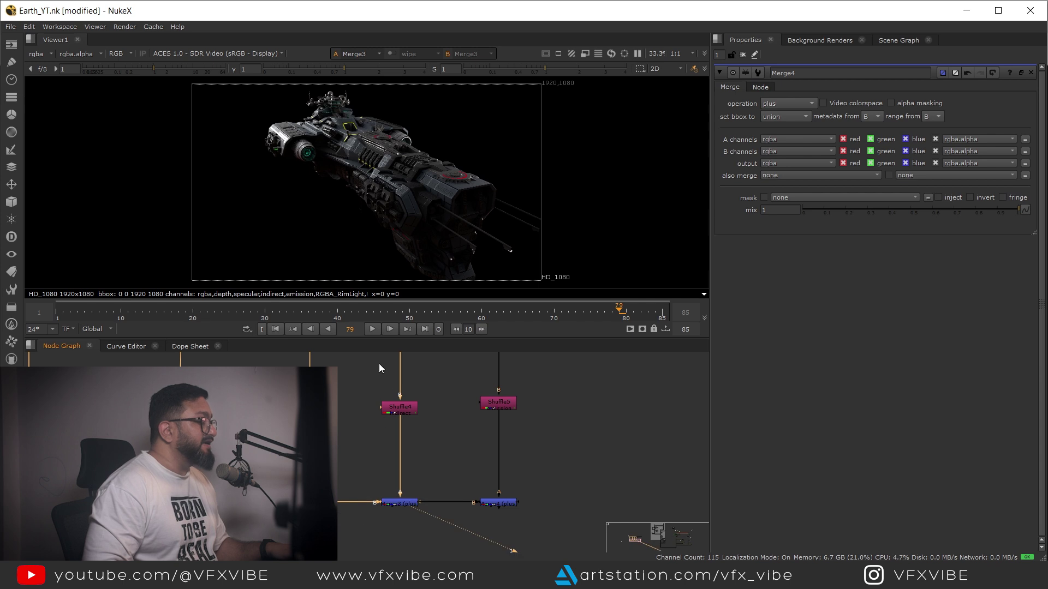
- View the Merge that adds the emission pass and inspect the rebuilt ship up close
{"action": "middle_click_drag", "start_coordinate": [516, 467], "coordinate": [492, 431]}
{"action": "scroll", "coordinate": [492, 431], "scroll_direction": "up", "scroll_amount": 1}
{"action": "left_click_drag", "start_coordinate": [492, 431], "coordinate": [394, 500]}
{"action": "key", "text": "1"}
{"action": "scroll", "coordinate": [382, 245], "scroll_direction": "up", "scroll_amount": 2}
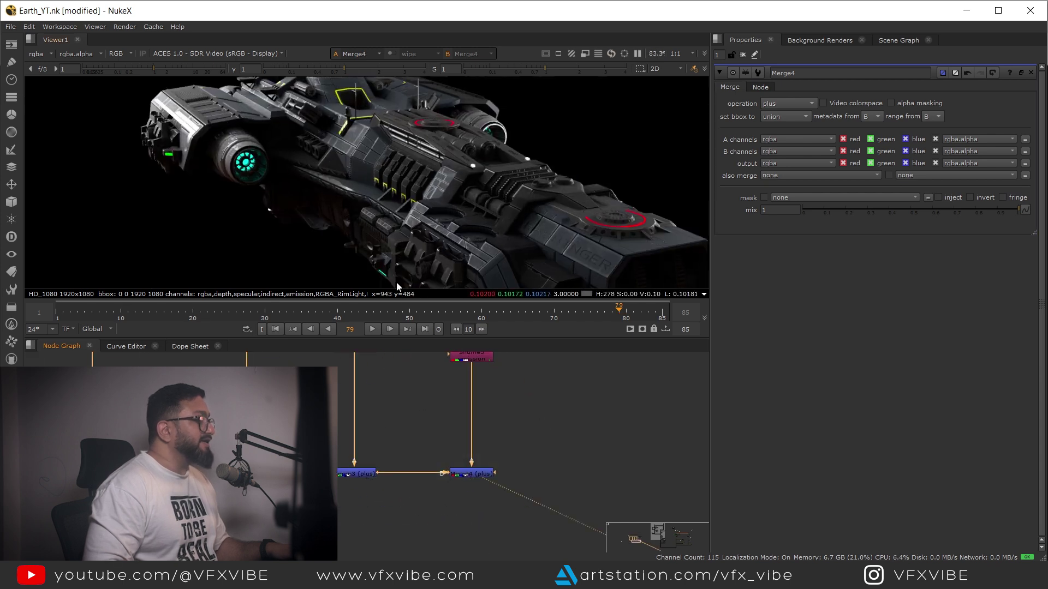
- Insert a Dot on the horizontal connection past the emission branch and attach another copy of the RGBA_HDRILight Shuffle beneath it
{"action": "scroll", "coordinate": [479, 423], "scroll_direction": "down", "scroll_amount": 3}
{"action": "scroll", "coordinate": [478, 444], "scroll_direction": "up", "scroll_amount": 1}
{"action": "left_click", "coordinate": [473, 449]}
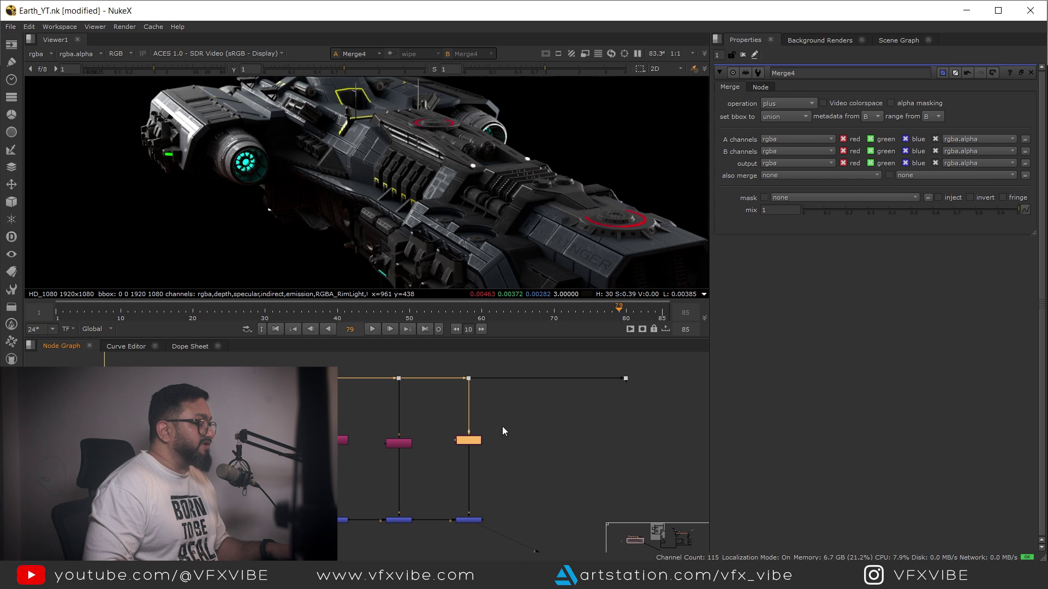
{"action": "scroll", "coordinate": [516, 413], "scroll_direction": "up", "scroll_amount": 4}
{"action": "left_click", "coordinate": [521, 362]}
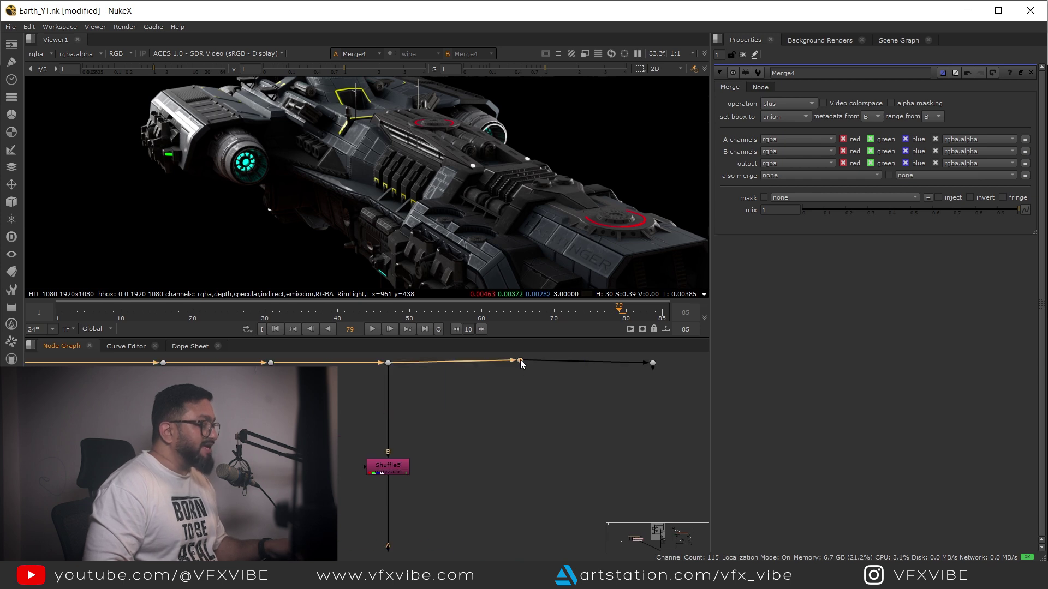
{"action": "key", "text": "ctrl+v"}
{"action": "left_click_drag", "start_coordinate": [520, 363], "coordinate": [520, 362]}
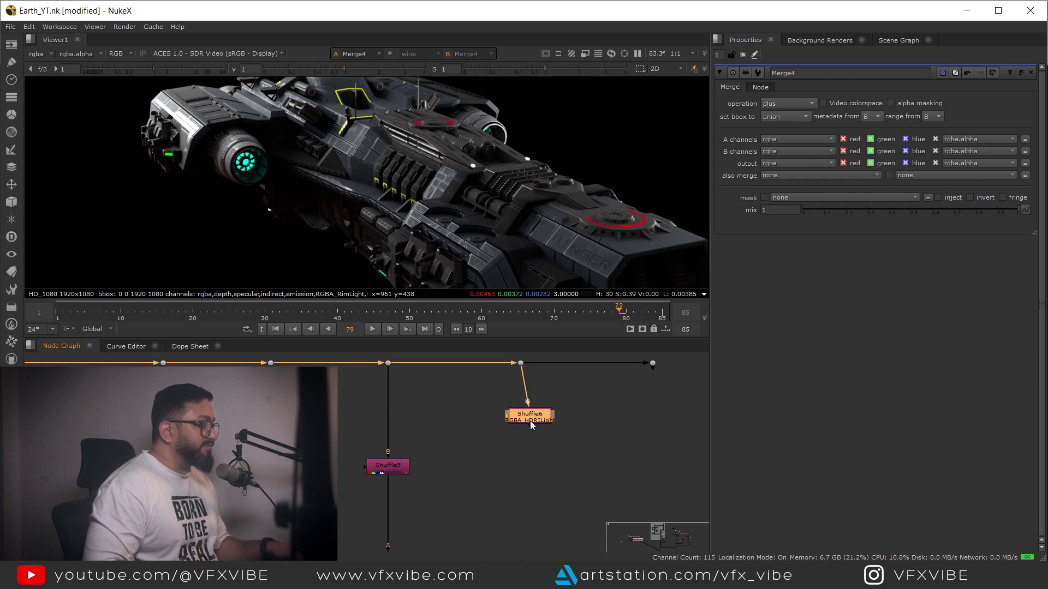
- Align the new Shuffle under its Dot, set its input layer to transmission, and inspect that pass up close
{"action": "left_click_drag", "start_coordinate": [530, 422], "coordinate": [522, 451]}
{"action": "double_click", "coordinate": [521, 451]}
{"action": "key", "text": "1"}
{"action": "left_click", "coordinate": [779, 134]}
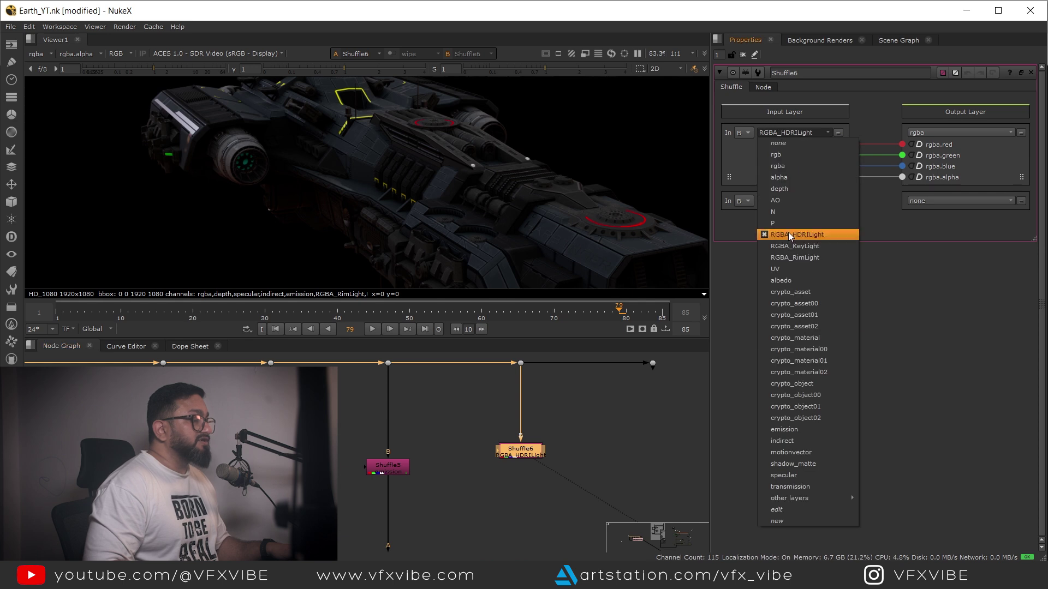
{"action": "left_click", "coordinate": [793, 476]}
{"action": "left_click", "coordinate": [779, 134]}
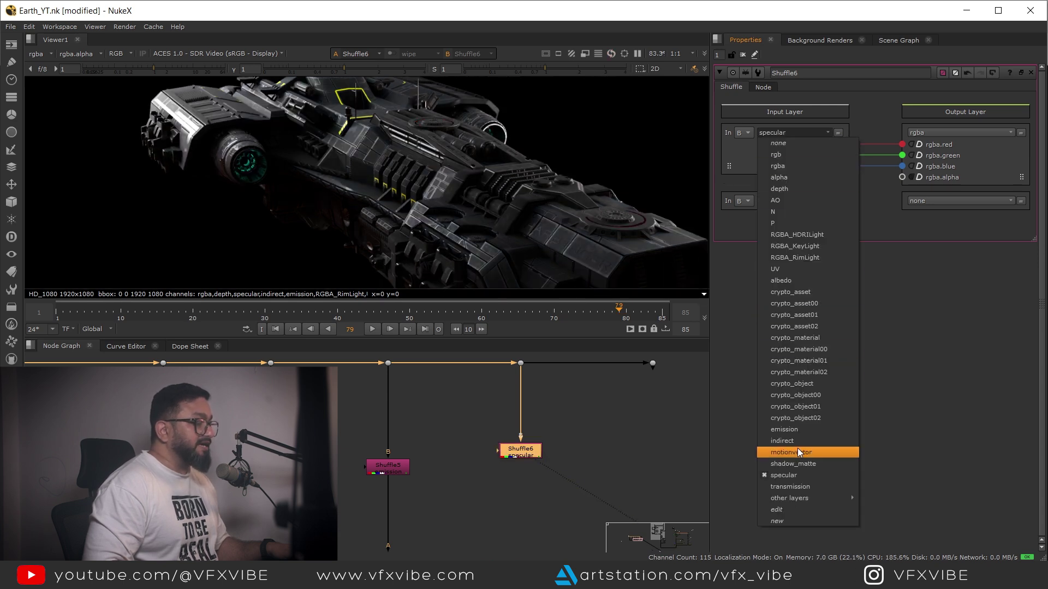
{"action": "left_click", "coordinate": [797, 487]}
{"action": "middle_click_drag", "start_coordinate": [364, 149], "coordinate": [378, 171]}
{"action": "scroll", "coordinate": [378, 172], "scroll_direction": "up", "scroll_amount": 10}
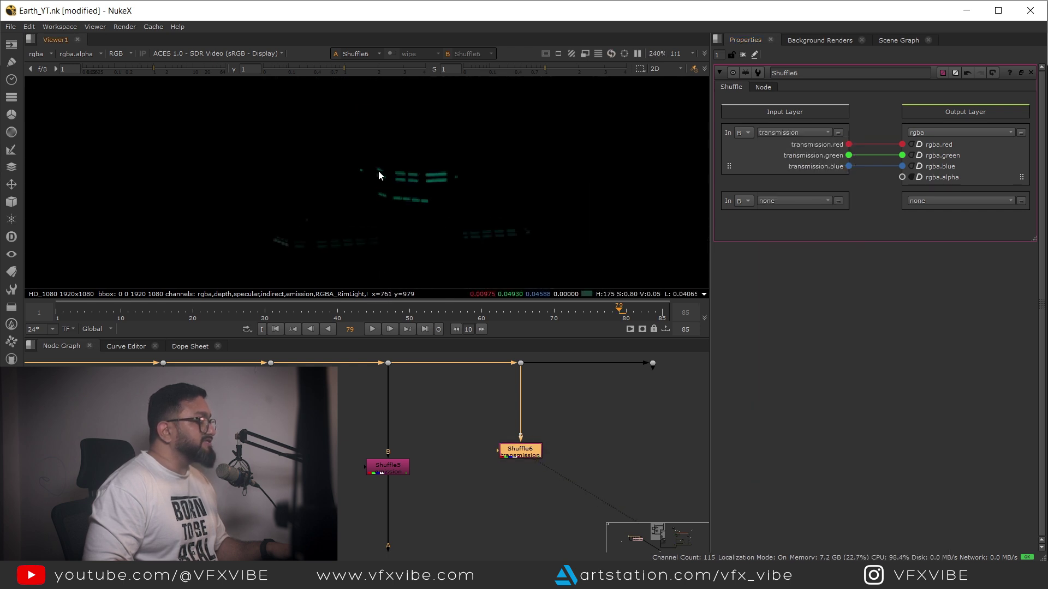
{"action": "left_click_drag", "start_coordinate": [613, 140], "coordinate": [319, 231]}
{"action": "scroll", "coordinate": [443, 407], "scroll_direction": "down", "scroll_amount": 4}
{"action": "scroll", "coordinate": [431, 408], "scroll_direction": "up", "scroll_amount": 8}
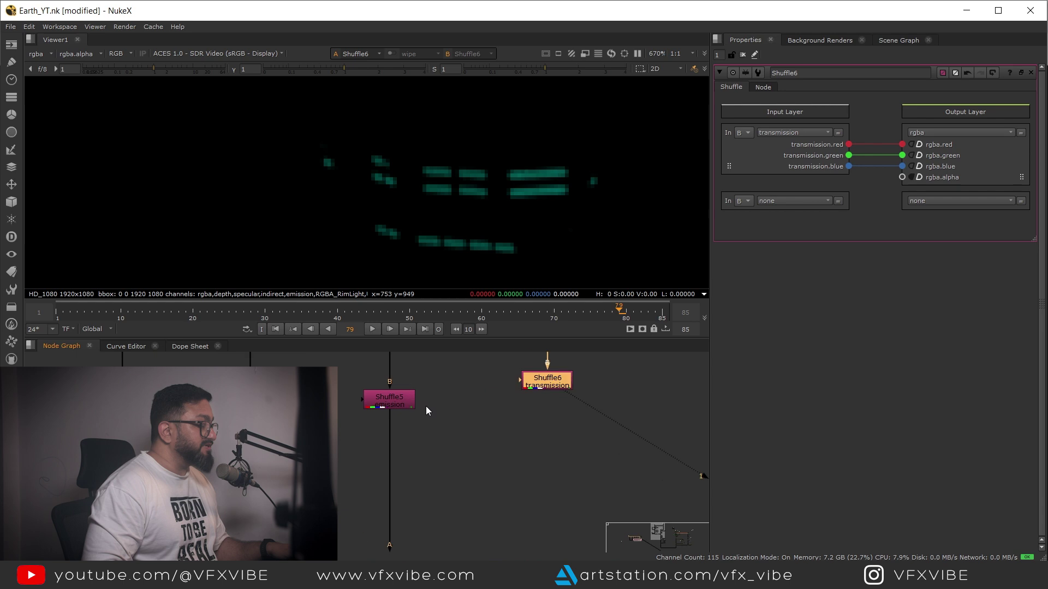
- Add a Merge beneath the transmission Shuffle with B from the emission Merge and A from the Shuffle, and set its operation to plus
{"action": "scroll", "coordinate": [436, 409], "scroll_direction": "down", "scroll_amount": 4}
{"action": "scroll", "coordinate": [469, 431], "scroll_direction": "down", "scroll_amount": 2}
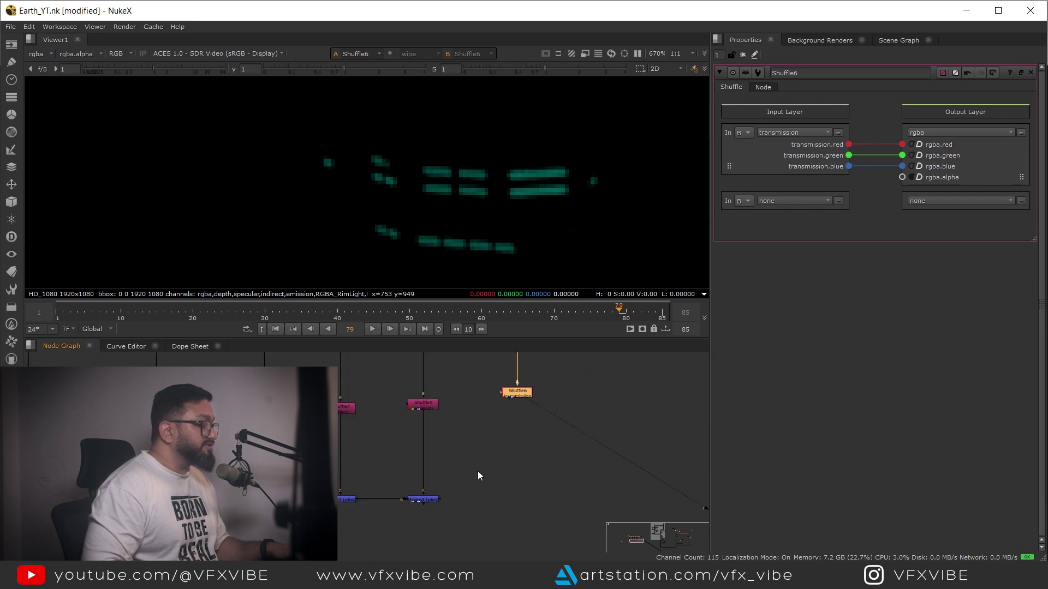
{"action": "left_click", "coordinate": [522, 483]}
{"action": "key", "text": "m"}
{"action": "scroll", "coordinate": [525, 483], "scroll_direction": "up", "scroll_amount": 3}
{"action": "left_click_drag", "start_coordinate": [534, 465], "coordinate": [351, 516]}
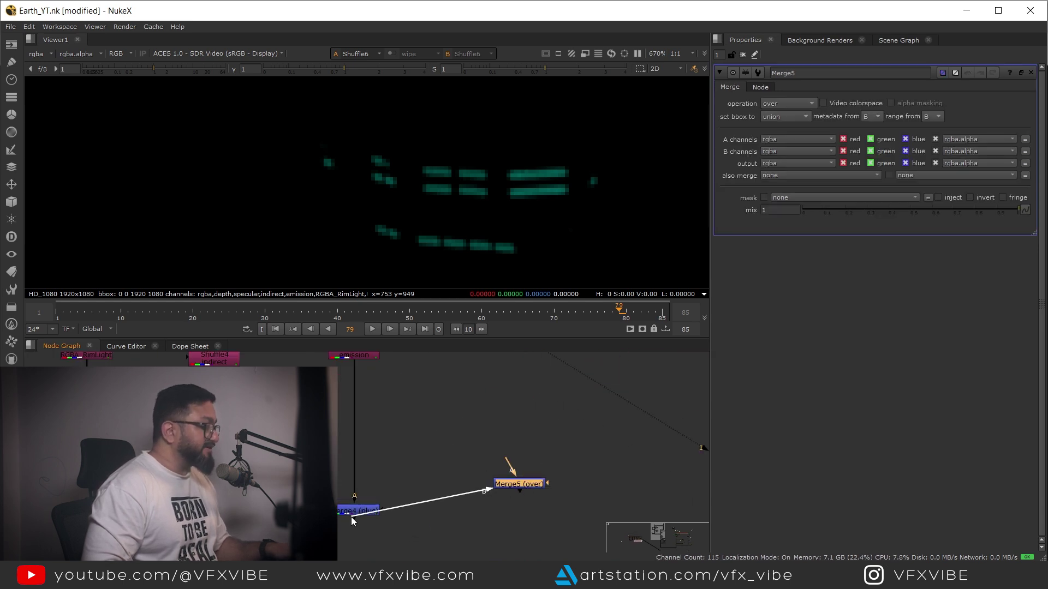
{"action": "left_click_drag", "start_coordinate": [512, 490], "coordinate": [520, 384]}
{"action": "scroll", "coordinate": [524, 453], "scroll_direction": "down", "scroll_amount": 2}
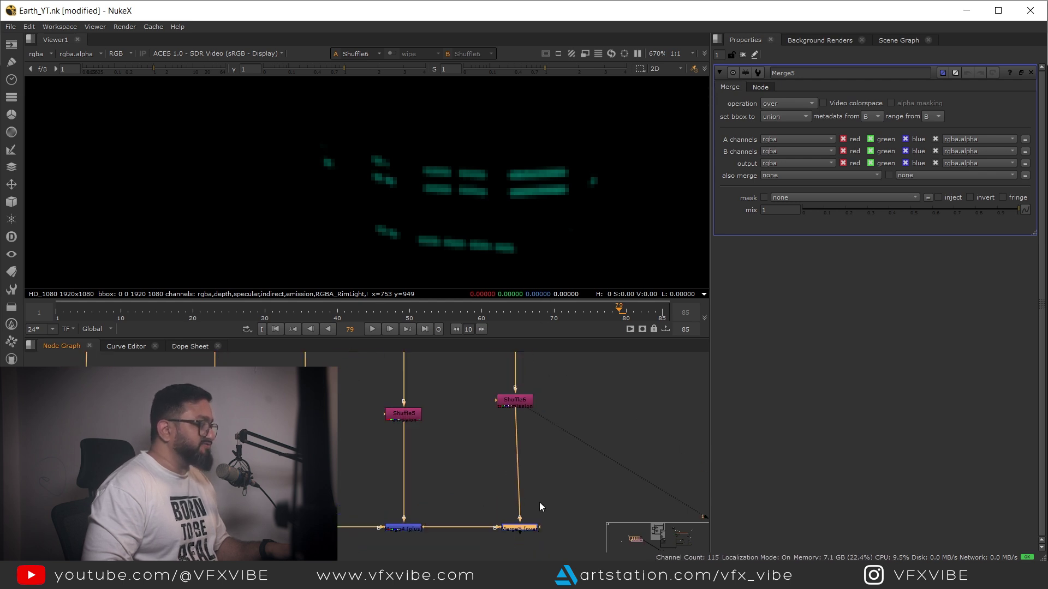
{"action": "key", "text": "1"}
{"action": "left_click", "coordinate": [781, 104]}
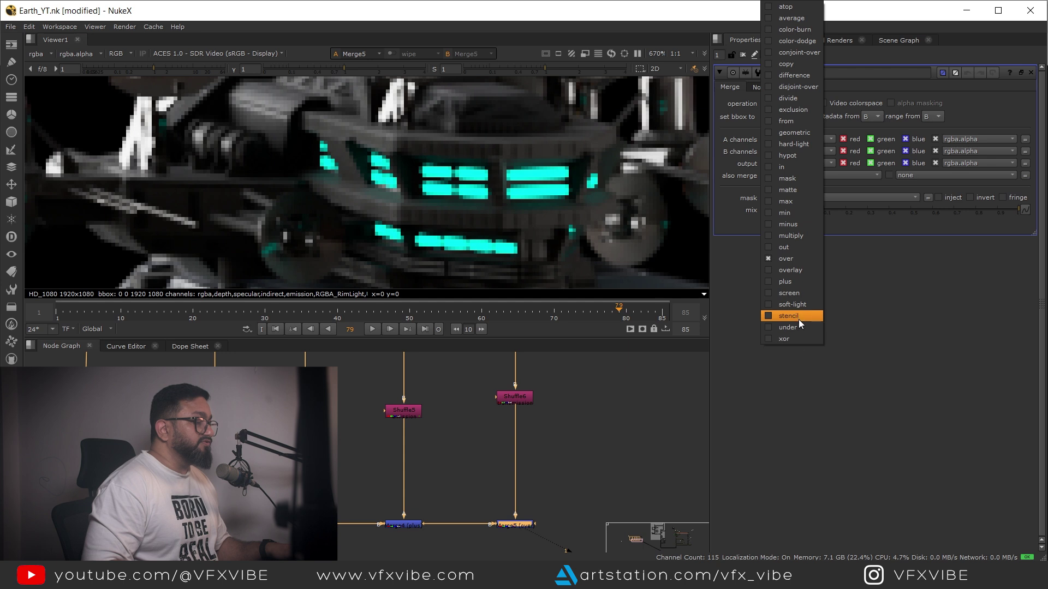
{"action": "left_click", "coordinate": [791, 282]}
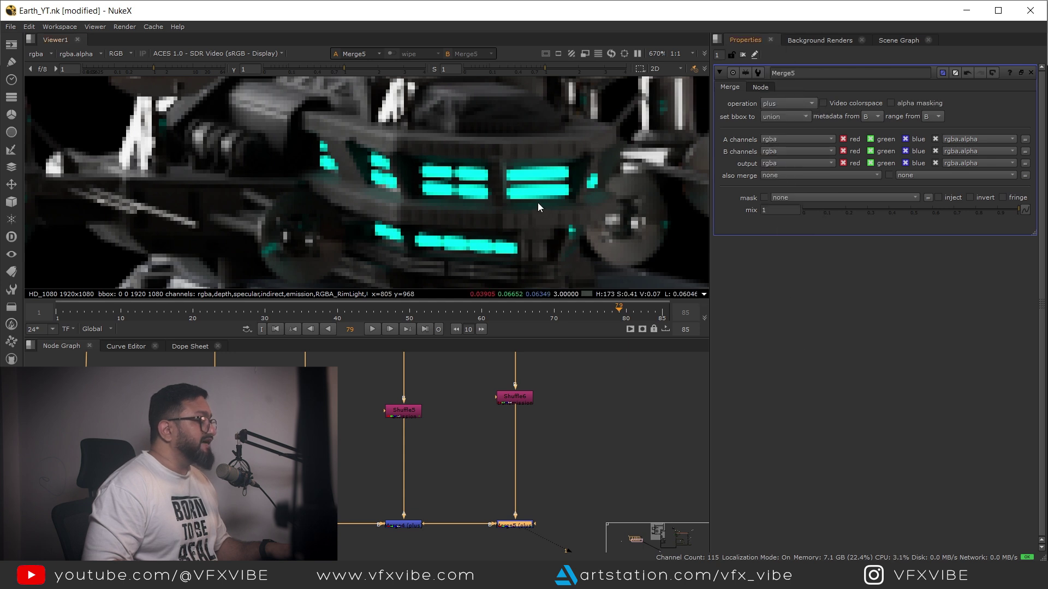
- Compare the transmission pass with the outputs of the Merges before and after it is added
{"action": "scroll", "coordinate": [538, 201], "scroll_direction": "down", "scroll_amount": 10}
{"action": "left_click", "coordinate": [515, 398]}
{"action": "key", "text": "1"}
{"action": "scroll", "coordinate": [355, 100], "scroll_direction": "up", "scroll_amount": 10}
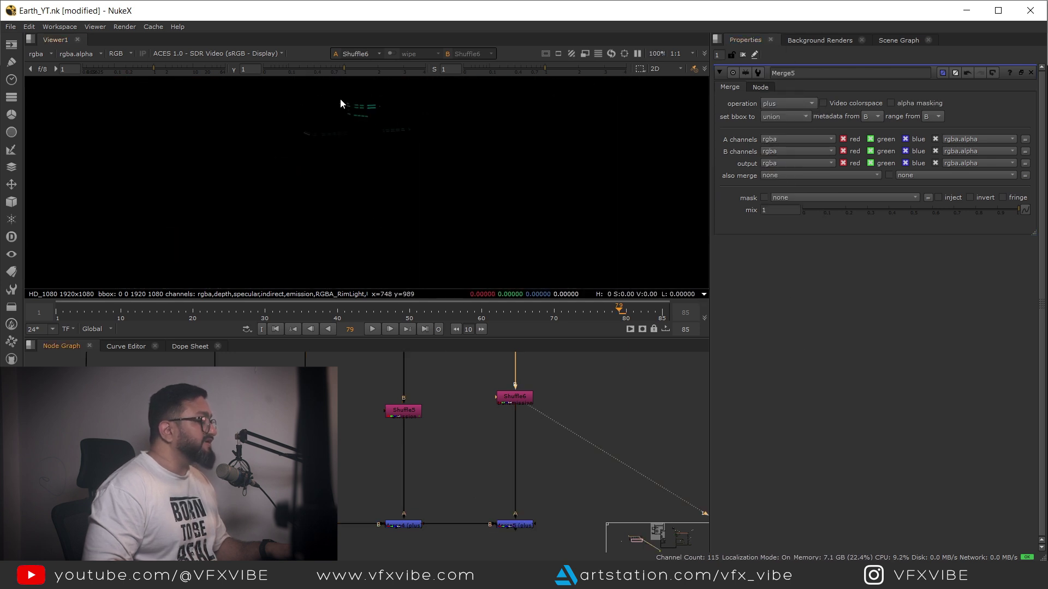
{"action": "left_click_drag", "start_coordinate": [570, 495], "coordinate": [469, 555]}
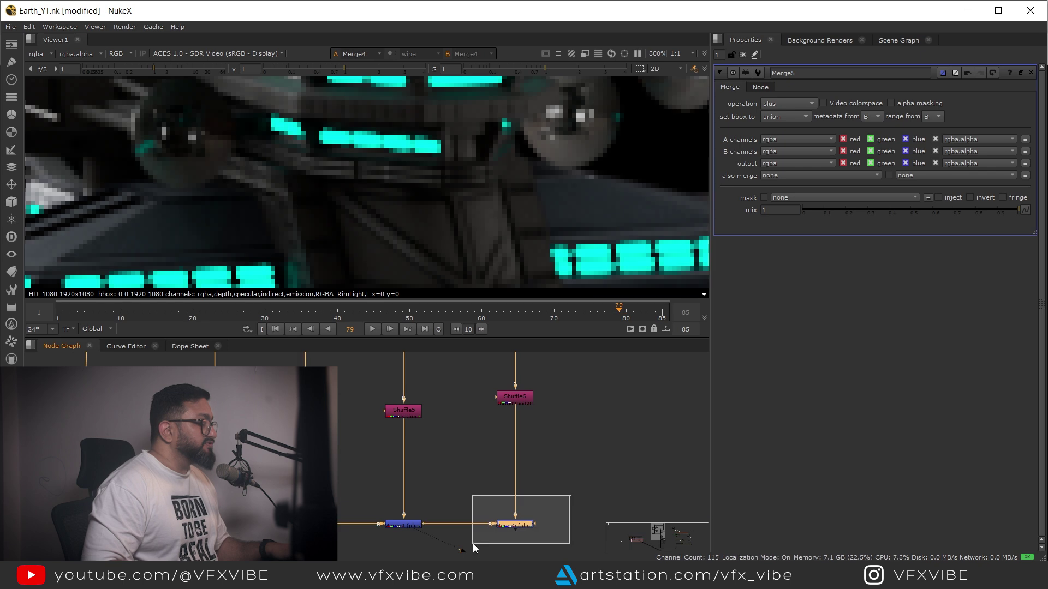
{"action": "key", "text": "1"}
{"action": "left_click", "coordinate": [496, 489]}
- Extend the horizontal line, insert a Dot past the transmission branch, and attach another copy of the RGBA_HDRILight Shuffle beneath it
{"action": "scroll", "coordinate": [503, 449], "scroll_direction": "down", "scroll_amount": 6}
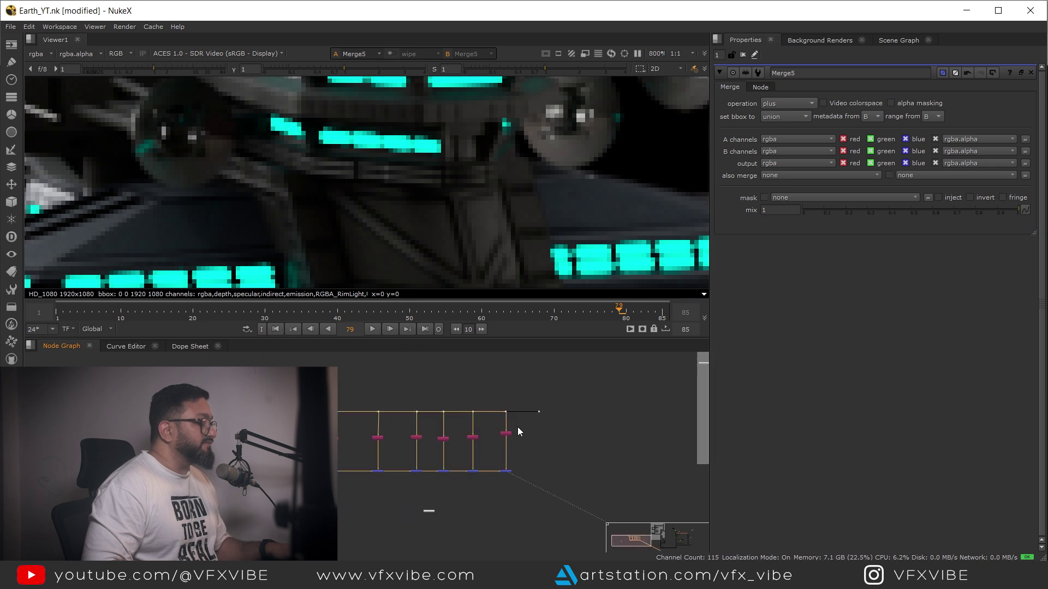
{"action": "scroll", "coordinate": [527, 417], "scroll_direction": "up", "scroll_amount": 4}
{"action": "left_click_drag", "start_coordinate": [551, 409], "coordinate": [655, 409]}
{"action": "left_click", "coordinate": [564, 408], "text": "ctrl"}
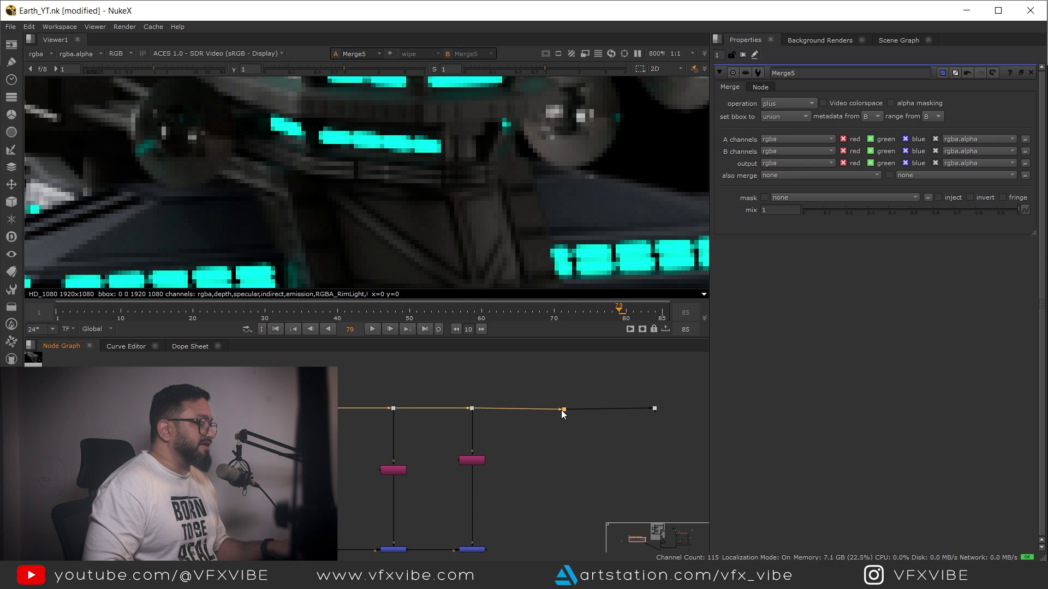
{"action": "left_click", "coordinate": [545, 452]}
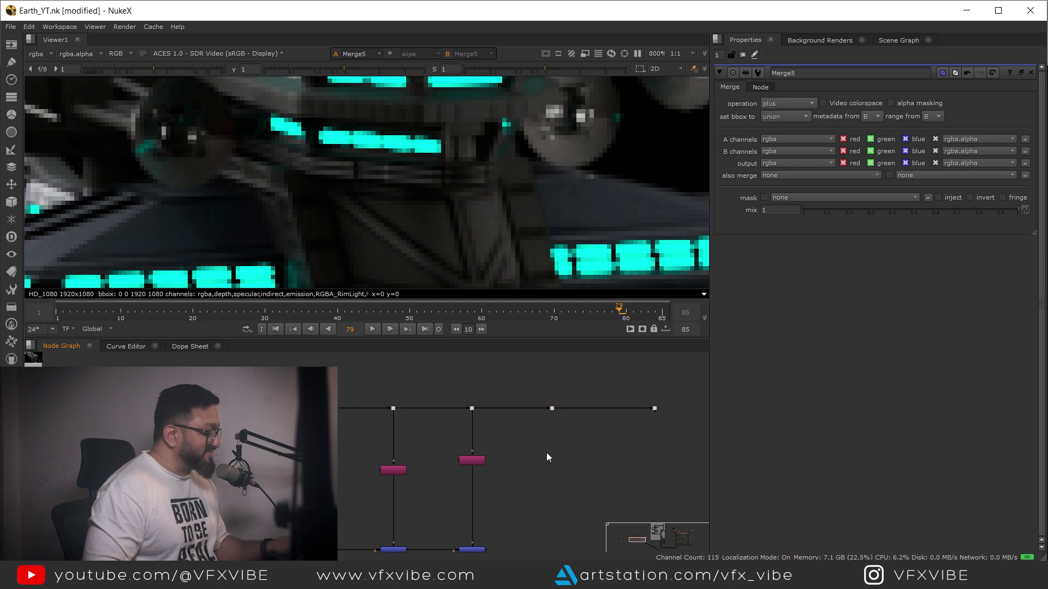
{"action": "key", "text": "ctrl+v"}
{"action": "scroll", "coordinate": [543, 435], "scroll_direction": "up", "scroll_amount": 4}
{"action": "left_click_drag", "start_coordinate": [536, 446], "coordinate": [567, 372]}
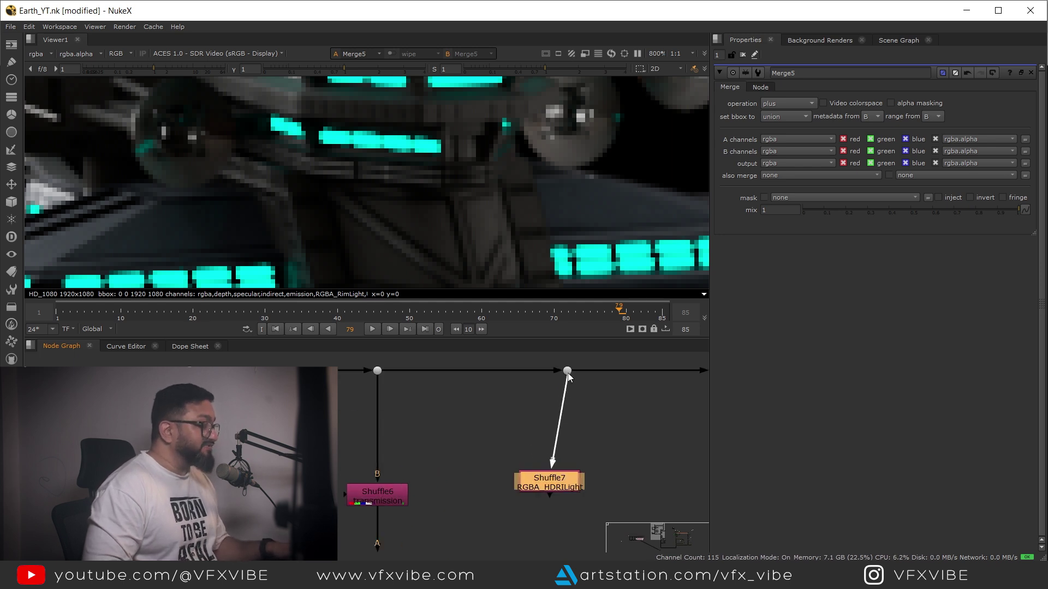
{"action": "scroll", "coordinate": [565, 440], "scroll_direction": "down", "scroll_amount": 3}
{"action": "left_click_drag", "start_coordinate": [578, 471], "coordinate": [570, 479]}
- Set the newest Shuffle's input layer to specular and inspect the specular pass across the ship
{"action": "key", "text": "1"}
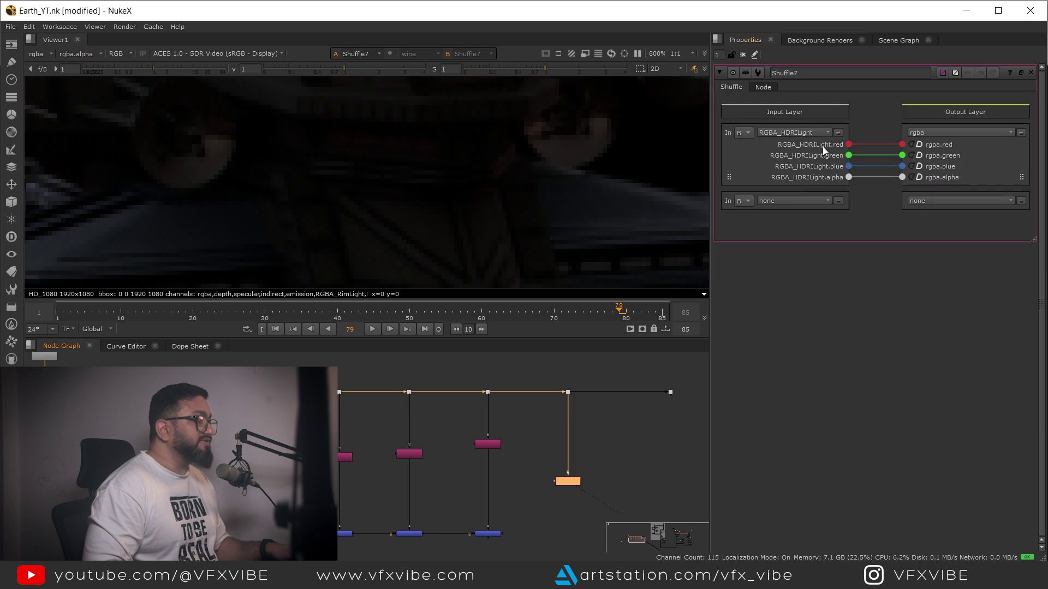
{"action": "left_click", "coordinate": [810, 133]}
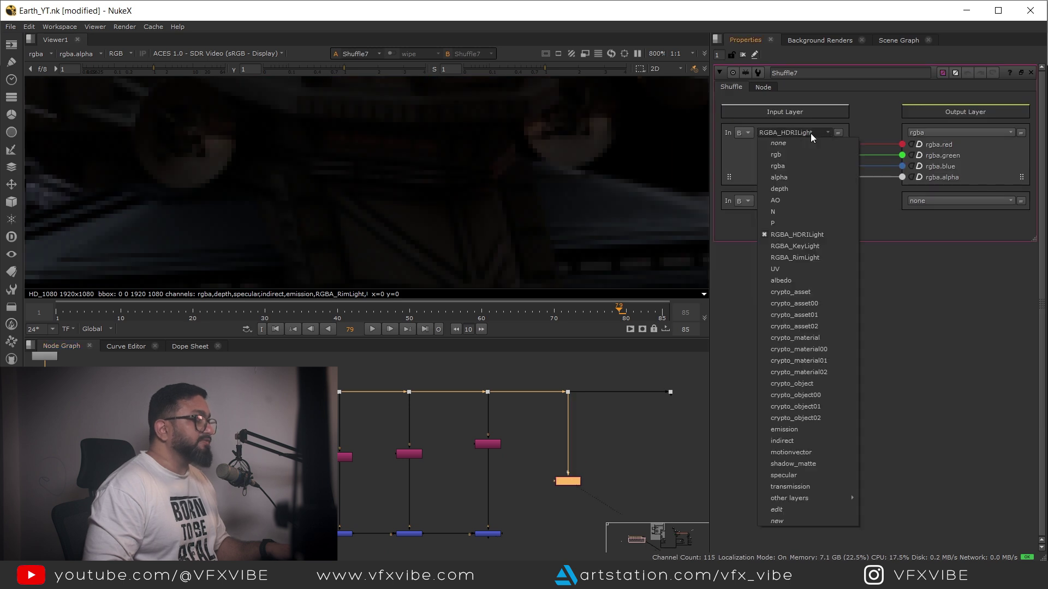
{"action": "left_click", "coordinate": [809, 476]}
{"action": "key", "text": "f"}
{"action": "scroll", "coordinate": [440, 170], "scroll_direction": "up", "scroll_amount": 6}
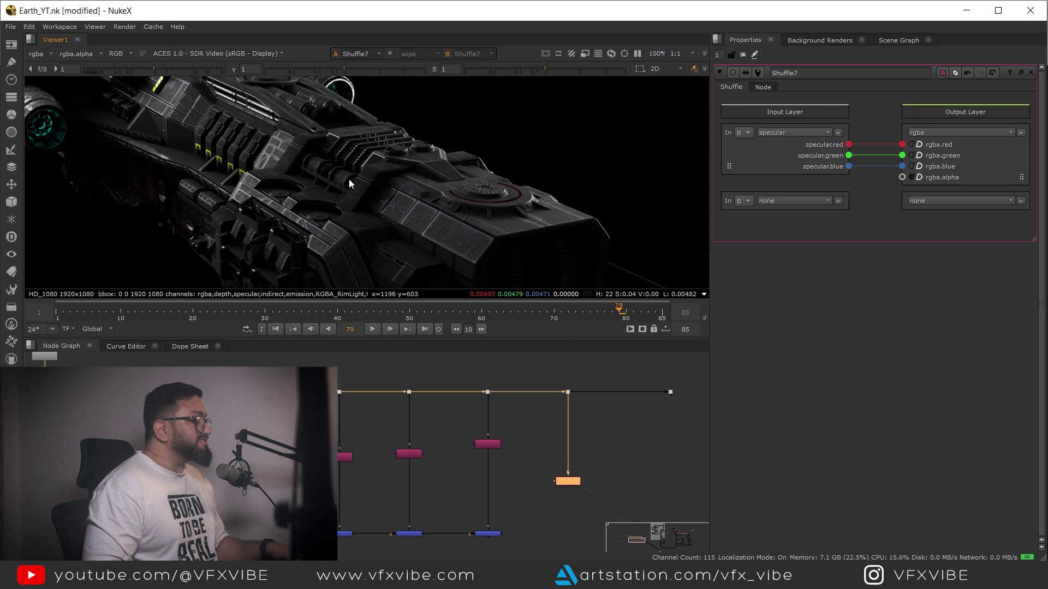
{"action": "middle_click_drag", "start_coordinate": [349, 179], "coordinate": [508, 244]}
{"action": "scroll", "coordinate": [508, 244], "scroll_direction": "up", "scroll_amount": 1}
- Add a Merge beneath the specular Shuffle with B from the transmission Merge and A from the Shuffle, and set its operation to plus
{"action": "middle_click_drag", "start_coordinate": [564, 545], "coordinate": [540, 449]}
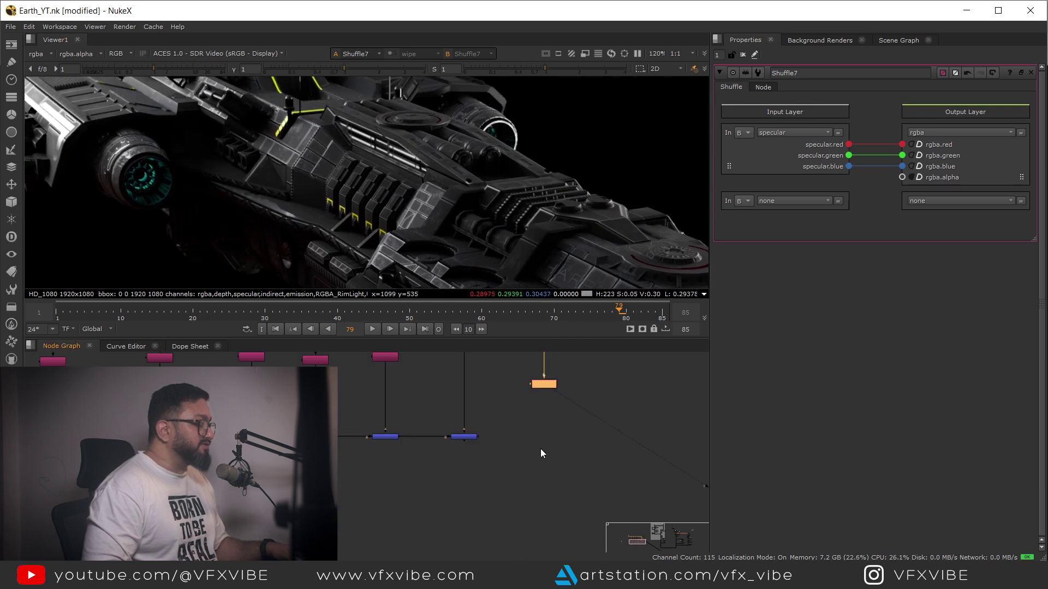
{"action": "left_click", "coordinate": [546, 427]}
{"action": "key", "text": "m"}
{"action": "scroll", "coordinate": [546, 427], "scroll_direction": "up", "scroll_amount": 3}
{"action": "left_click_drag", "start_coordinate": [552, 413], "coordinate": [426, 443]}
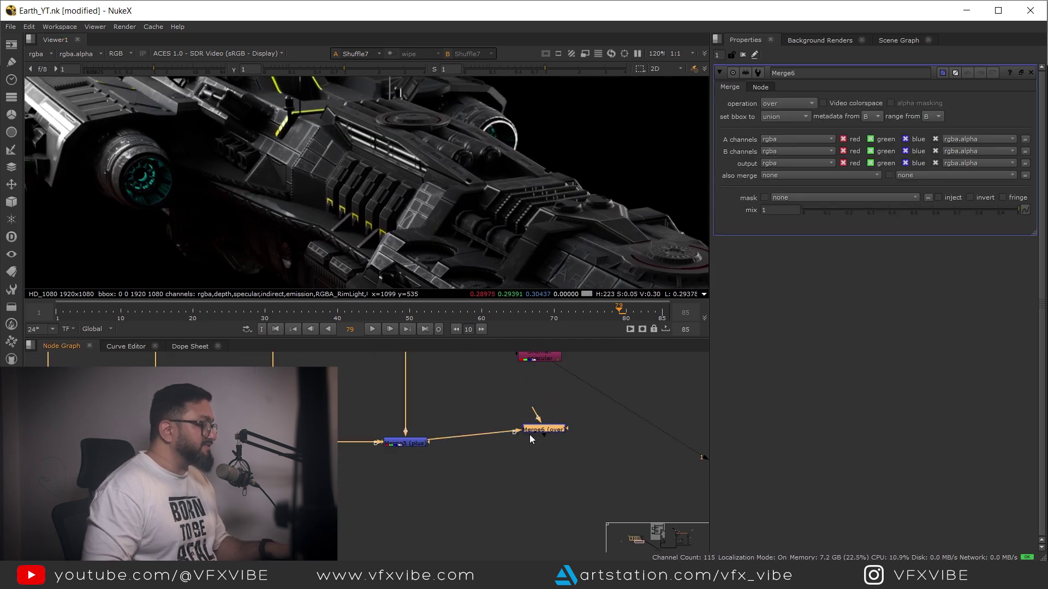
{"action": "left_click_drag", "start_coordinate": [529, 432], "coordinate": [542, 356]}
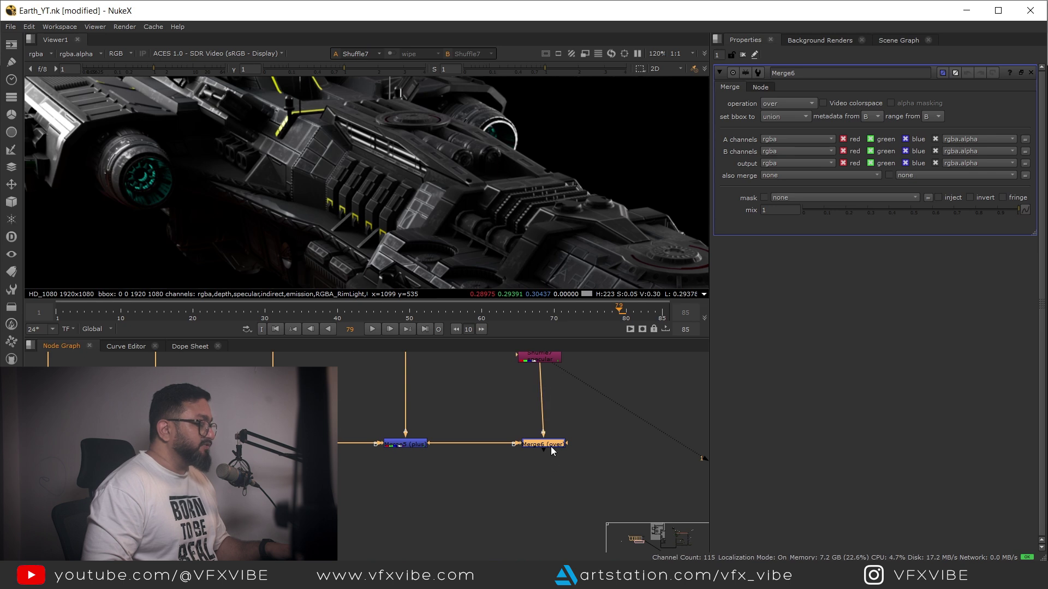
{"action": "left_click_drag", "start_coordinate": [551, 446], "coordinate": [543, 442]}
{"action": "key", "text": "1"}
{"action": "left_click", "coordinate": [795, 103]}
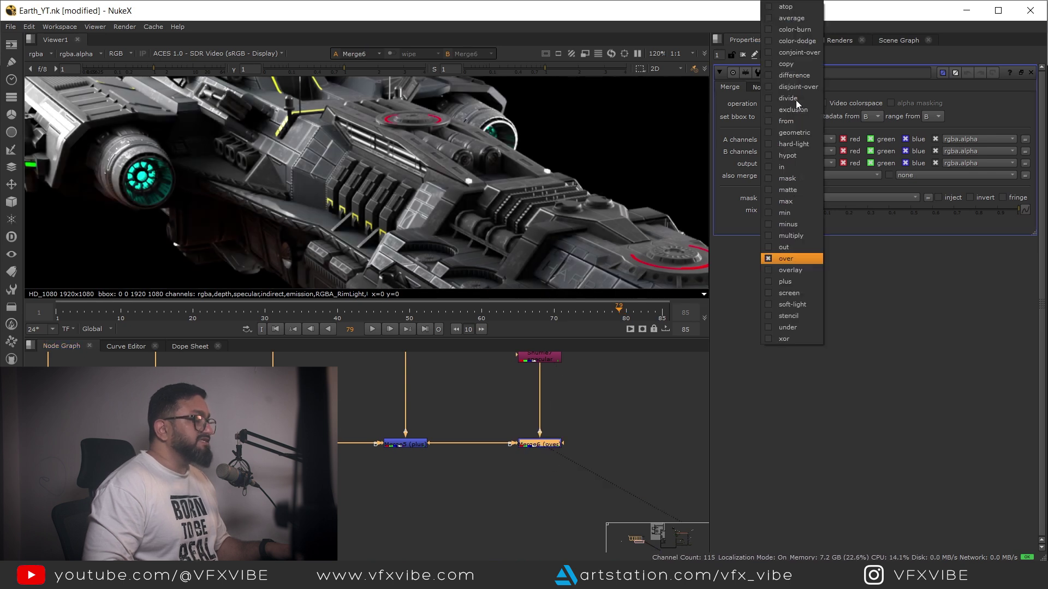
{"action": "left_click", "coordinate": [788, 282]}
- Compare the full rebuilt ship from the specular Merge with the original render at the end Dot
{"action": "key", "text": "f"}
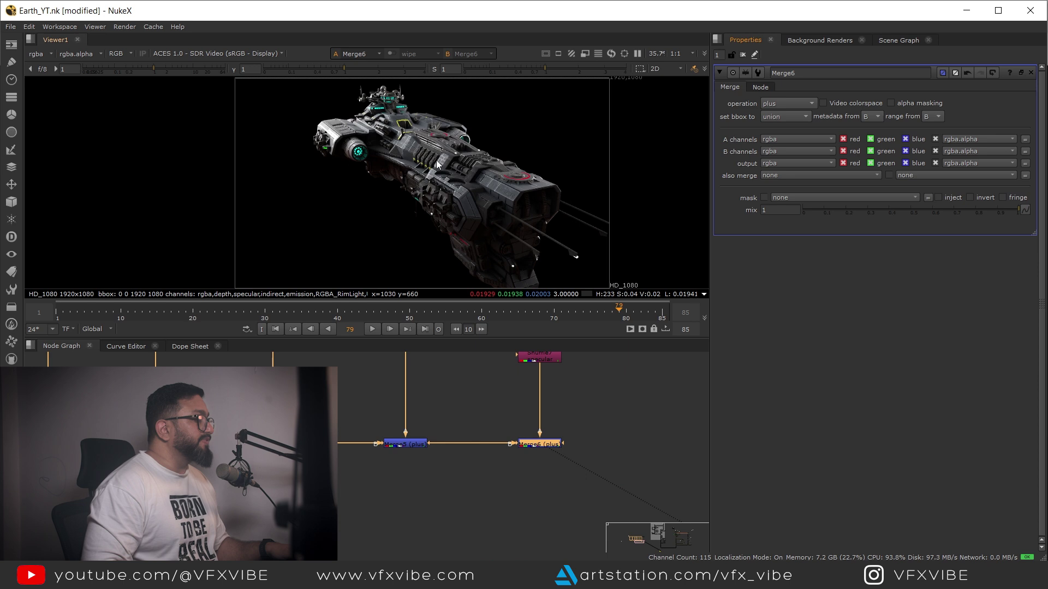
{"action": "scroll", "coordinate": [477, 448], "scroll_direction": "down", "scroll_amount": 4}
{"action": "middle_click_drag", "start_coordinate": [546, 392], "coordinate": [506, 500]}
{"action": "left_click_drag", "start_coordinate": [523, 409], "coordinate": [551, 476]}
{"action": "key", "text": "1"}
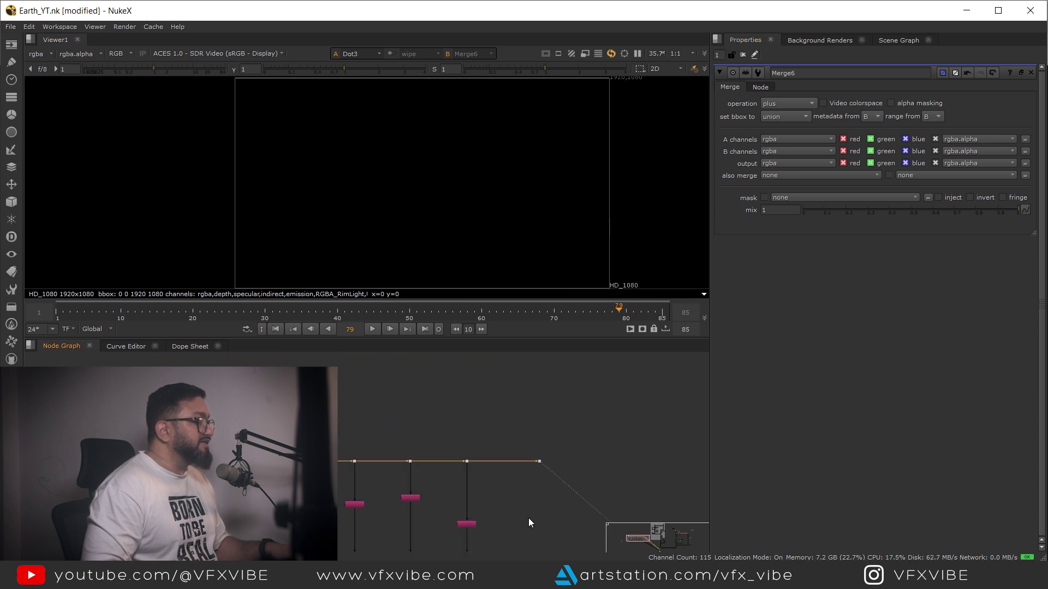
{"action": "middle_click_drag", "start_coordinate": [527, 516], "coordinate": [526, 448]}
{"action": "left_click_drag", "start_coordinate": [495, 474], "coordinate": [461, 504]}
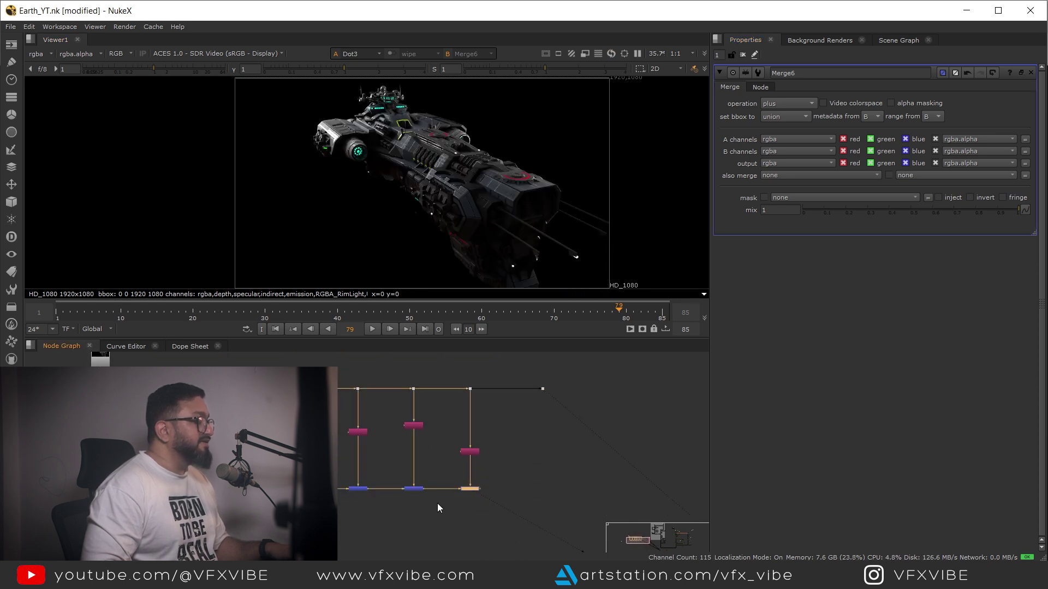
{"action": "key", "text": "1"}
{"action": "scroll", "coordinate": [383, 155], "scroll_direction": "up", "scroll_amount": 5}
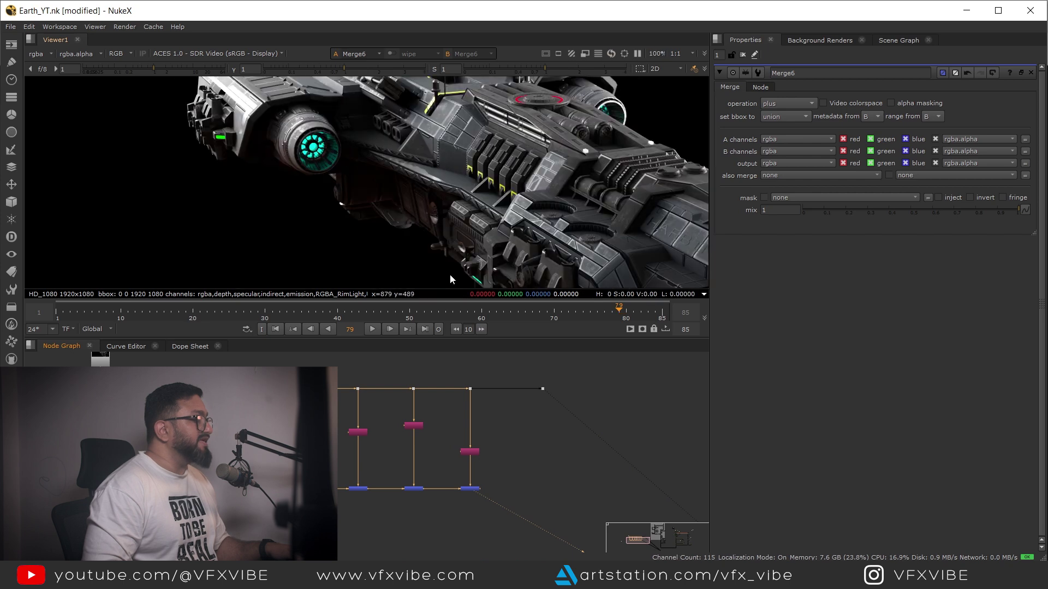
- View the specular Shuffle's output and insert a Grade node between it and its Merge
{"action": "scroll", "coordinate": [468, 433], "scroll_direction": "up", "scroll_amount": 5}
{"action": "left_click_drag", "start_coordinate": [475, 488], "coordinate": [474, 387]}
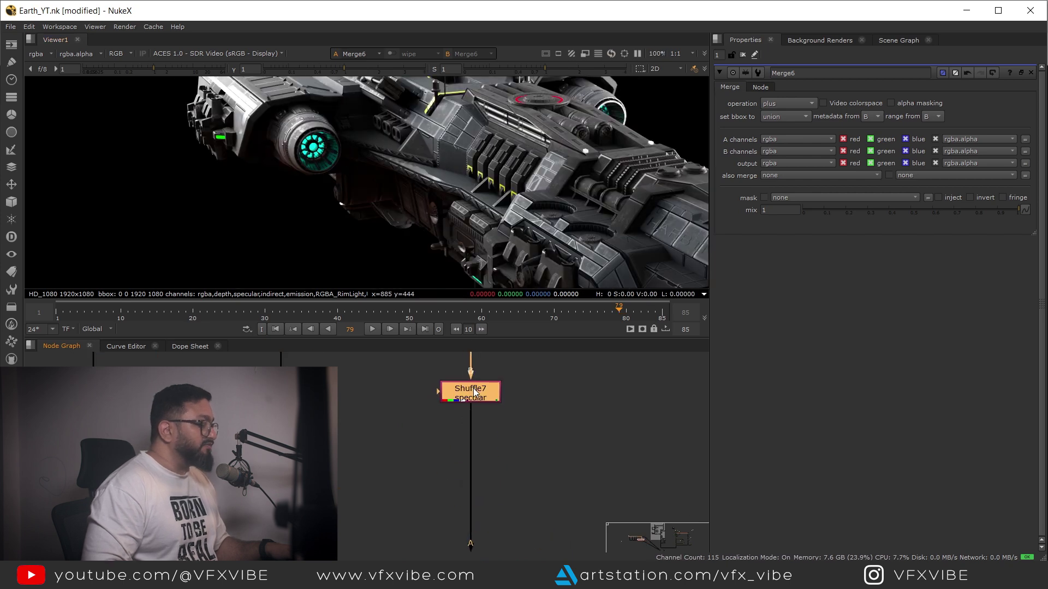
{"action": "key", "text": "1"}
{"action": "key", "text": "g"}
{"action": "left_click_drag", "start_coordinate": [507, 456], "coordinate": [479, 467]}
{"action": "scroll", "coordinate": [447, 205], "scroll_direction": "down", "scroll_amount": 2}
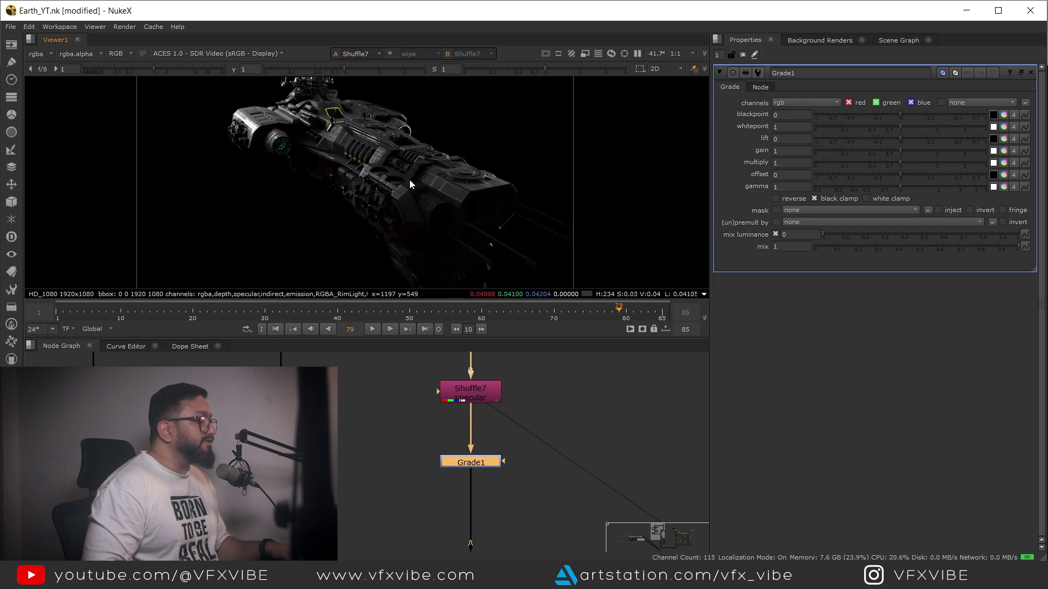
- Set the specular Grade's gamma to 0.7 and gain to 1.08 while viewing its output
{"action": "left_click_drag", "start_coordinate": [901, 187], "coordinate": [876, 186]}
{"action": "key", "text": "1"}
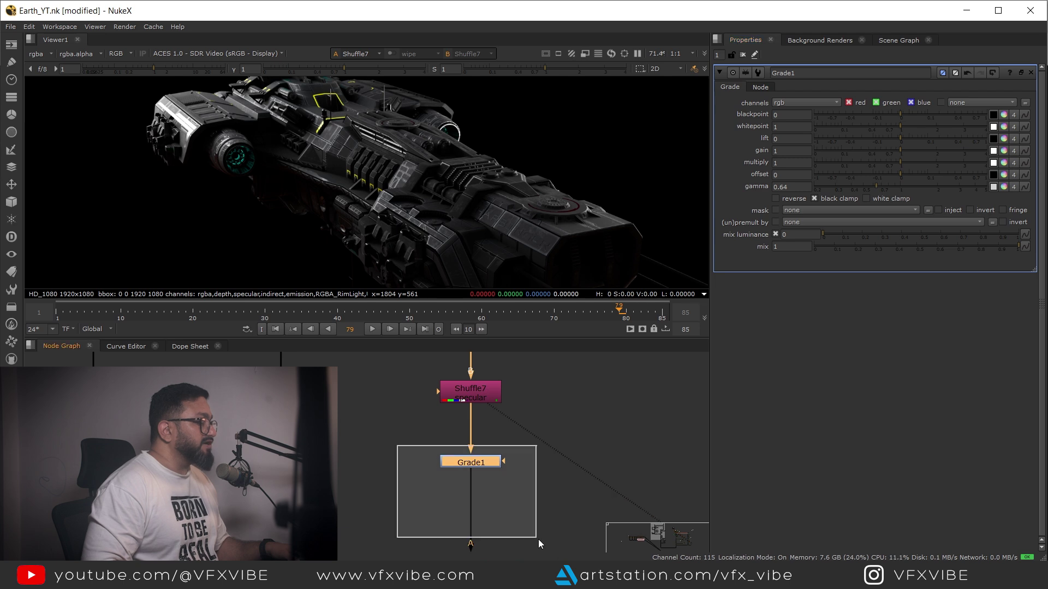
{"action": "left_click", "coordinate": [888, 187]}
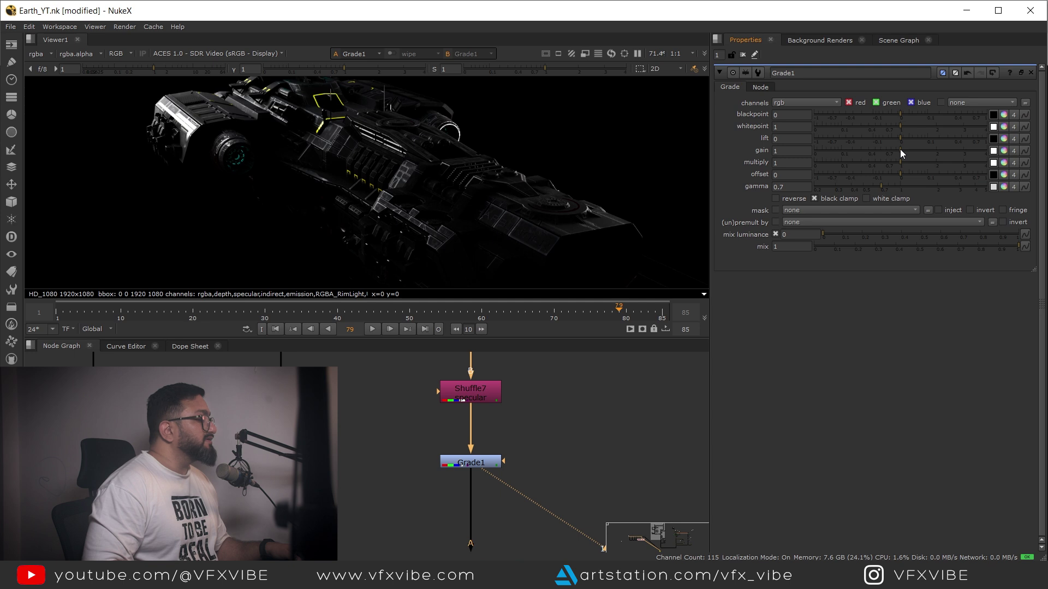
{"action": "left_click_drag", "start_coordinate": [900, 151], "coordinate": [904, 151]}
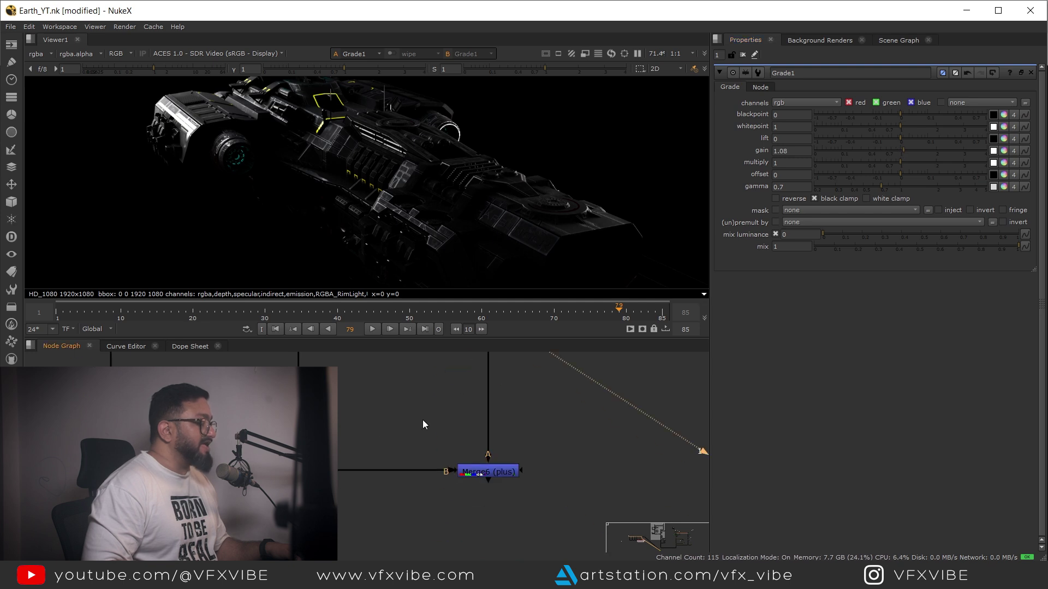
- Compare close-up the outputs of the transmission Merge and the Merge that adds the graded specular pass
{"action": "left_click_drag", "start_coordinate": [374, 426], "coordinate": [292, 483]}
{"action": "key", "text": "1"}
{"action": "left_click_drag", "start_coordinate": [561, 437], "coordinate": [433, 486]}
{"action": "key", "text": "1"}
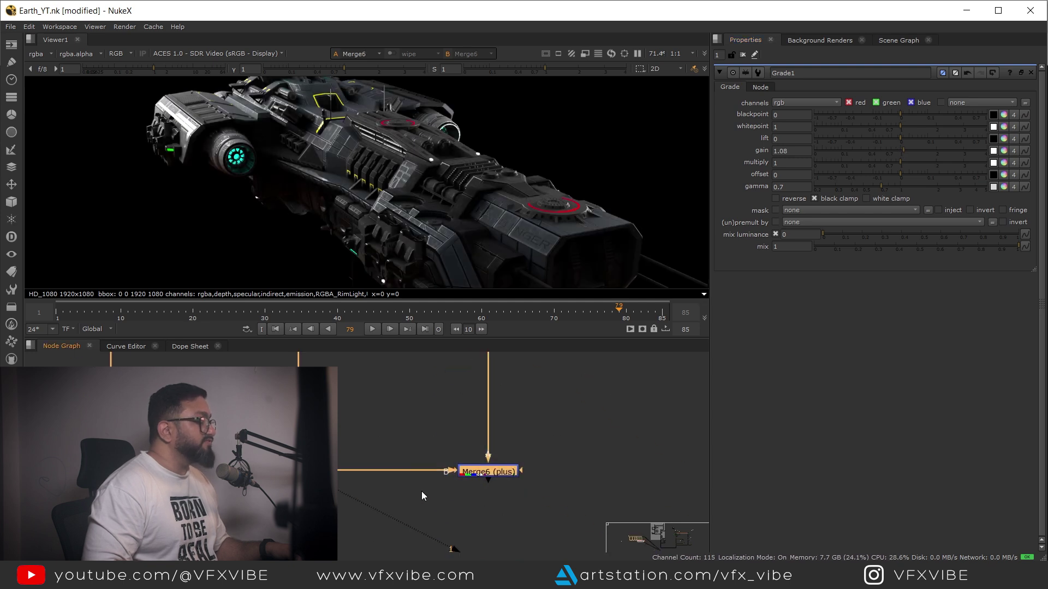
{"action": "scroll", "coordinate": [533, 234], "scroll_direction": "up", "scroll_amount": 2}
{"action": "left_click_drag", "start_coordinate": [367, 518], "coordinate": [295, 434]}
{"action": "key", "text": "1"}
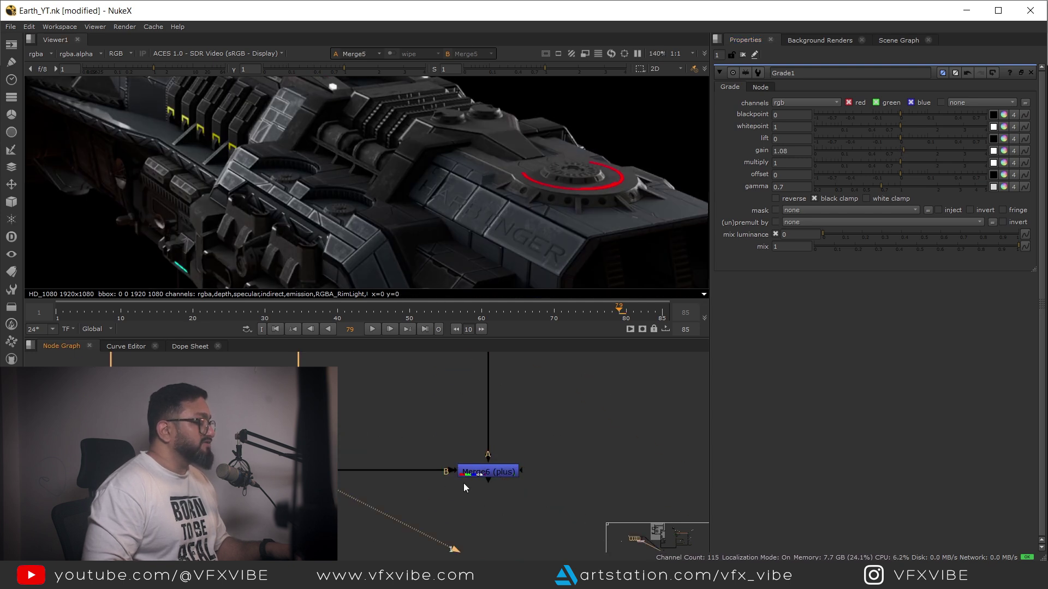
{"action": "left_click", "coordinate": [477, 469]}
{"action": "key", "text": "1"}
- Toggle the specular Grade off and on to compare its effect on the merged ship
{"action": "middle_click_drag", "start_coordinate": [515, 378], "coordinate": [526, 520]}
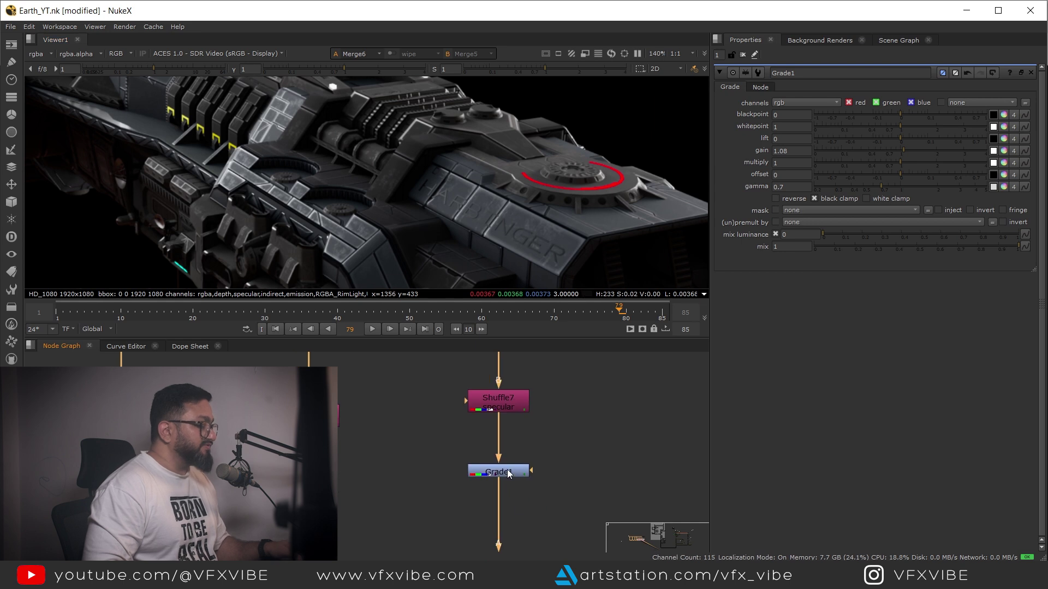
{"action": "key", "text": "d"}
{"action": "key", "text": "d"}
{"action": "key", "text": "d"}
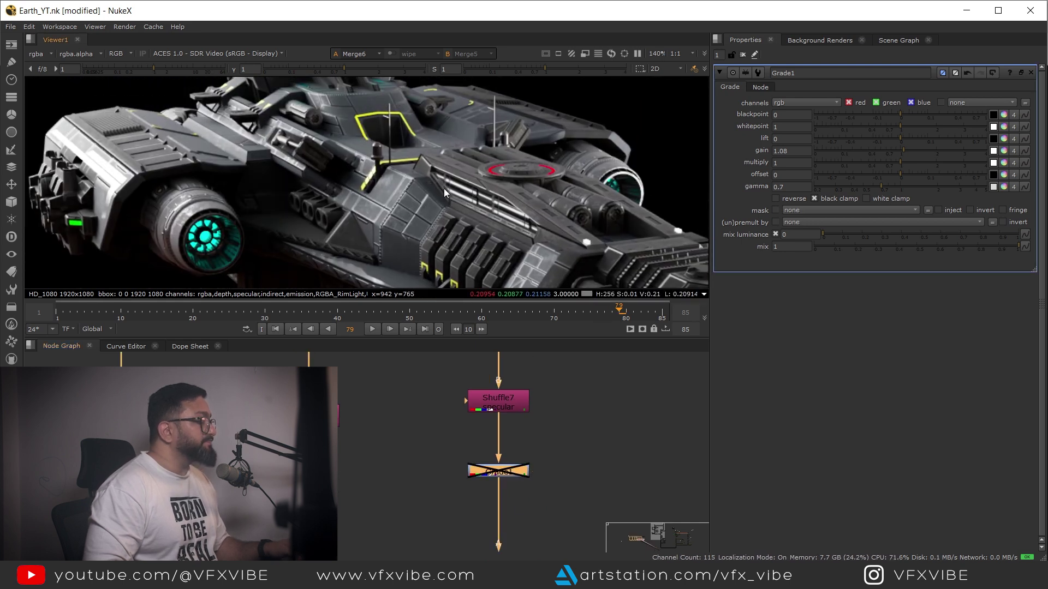
- Re-enable the specular Grade and view the whole merged ship
{"action": "key", "text": "d"}
{"action": "scroll", "coordinate": [555, 191], "scroll_direction": "down", "scroll_amount": 5}
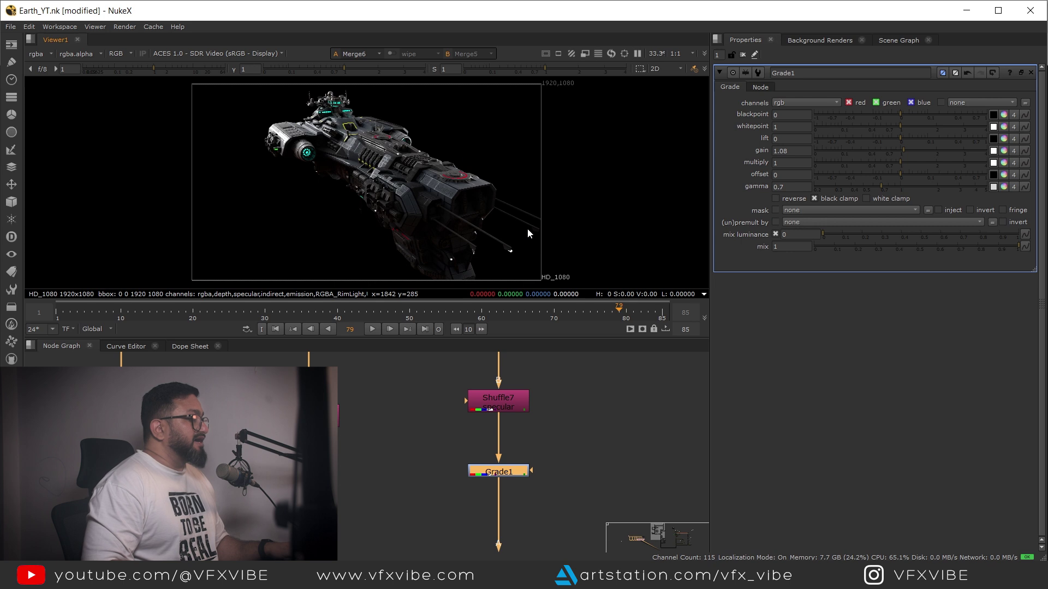
{"action": "scroll", "coordinate": [447, 159], "scroll_direction": "down", "scroll_amount": 3}
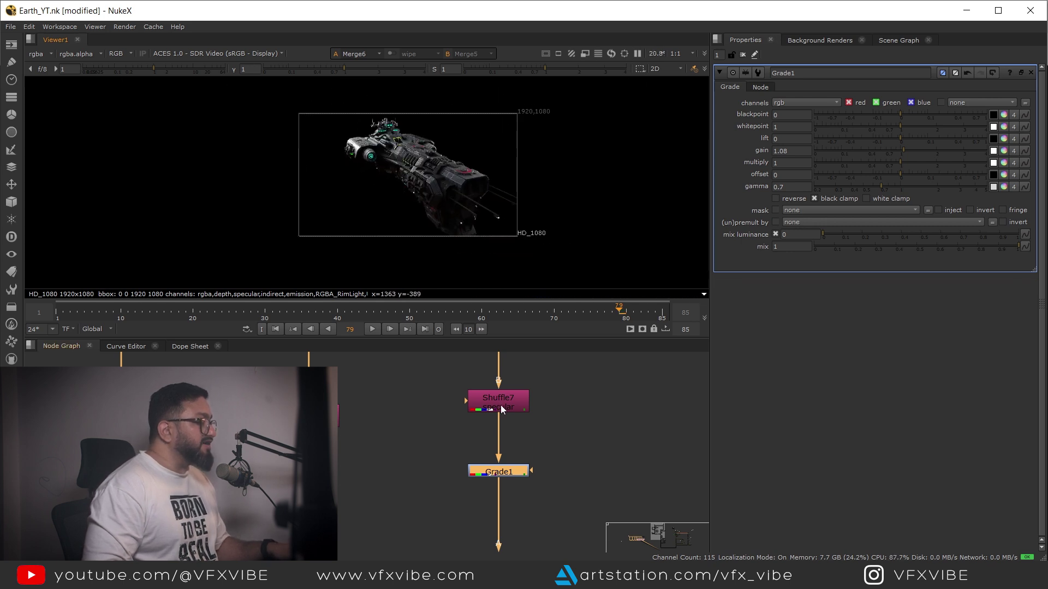
- Move the Viewer node away from the main background composite's stream, into empty space in the node graph
{"action": "scroll", "coordinate": [501, 409], "scroll_direction": "down", "scroll_amount": 8}
{"action": "middle_click_drag", "start_coordinate": [485, 453], "coordinate": [384, 424]}
{"action": "scroll", "coordinate": [383, 424], "scroll_direction": "down", "scroll_amount": 5}
{"action": "middle_click_drag", "start_coordinate": [434, 454], "coordinate": [364, 395]}
{"action": "scroll", "coordinate": [518, 463], "scroll_direction": "up", "scroll_amount": 1}
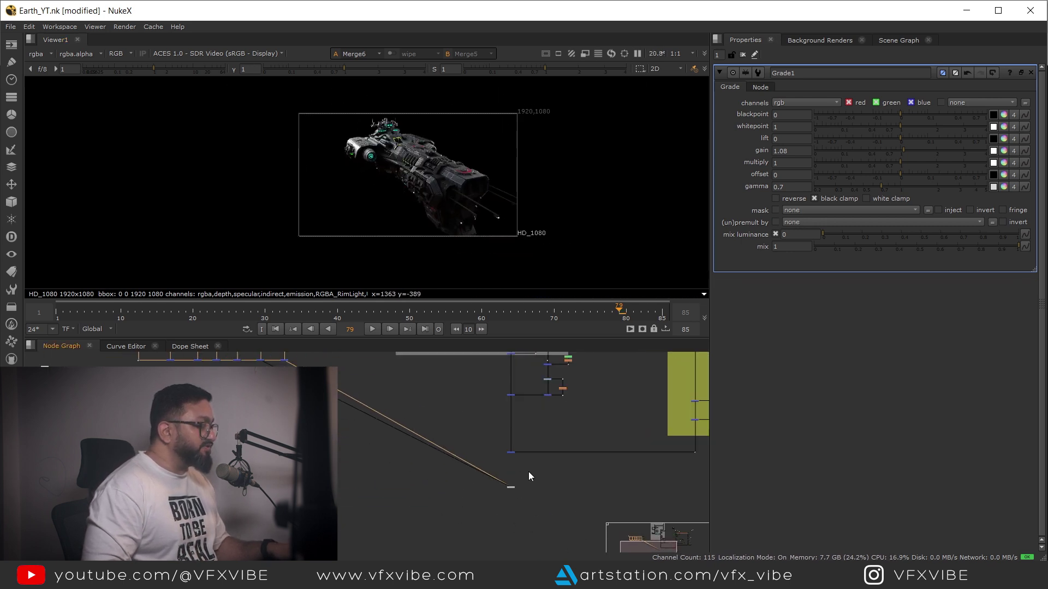
{"action": "left_click_drag", "start_coordinate": [511, 488], "coordinate": [377, 512]}
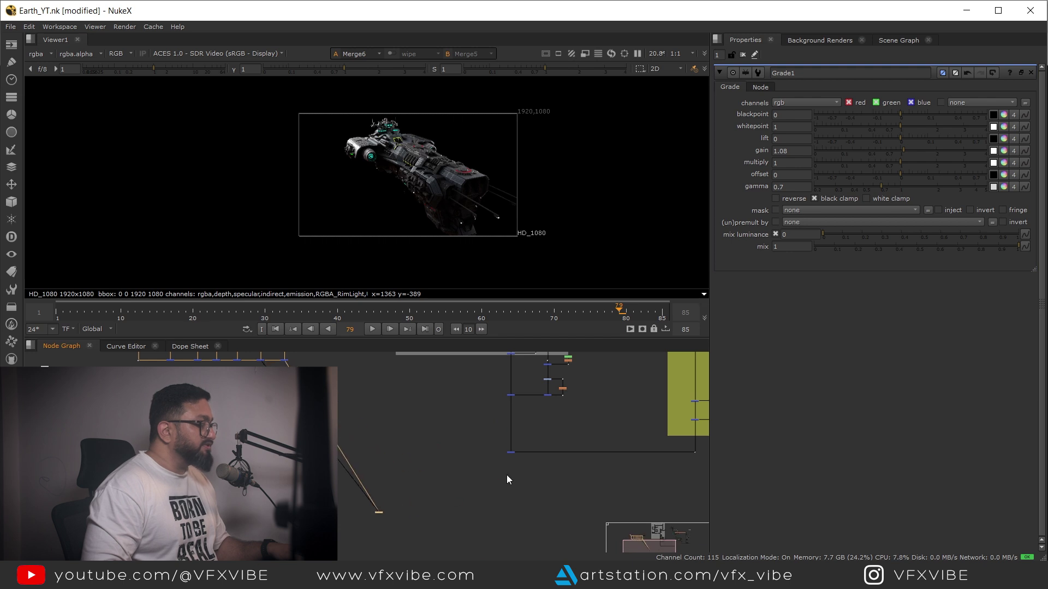
- Add a Merge with the over operation below the last Merge of the space background composite
{"action": "scroll", "coordinate": [508, 472], "scroll_direction": "up", "scroll_amount": 4}
{"action": "key", "text": "m"}
{"action": "scroll", "coordinate": [517, 469], "scroll_direction": "up", "scroll_amount": 2}
{"action": "mouse_move", "coordinate": [517, 458]}
{"action": "left_mouse_down"}
{"action": "mouse_move", "coordinate": [516, 406]}
{"action": "mouse_move", "coordinate": [513, 478]}
{"action": "left_mouse_up"}
{"action": "scroll", "coordinate": [513, 473], "scroll_direction": "down", "scroll_amount": 5}
{"action": "middle_click_drag", "start_coordinate": [527, 485], "coordinate": [645, 496]}
{"action": "scroll", "coordinate": [620, 488], "scroll_direction": "up", "scroll_amount": 4}
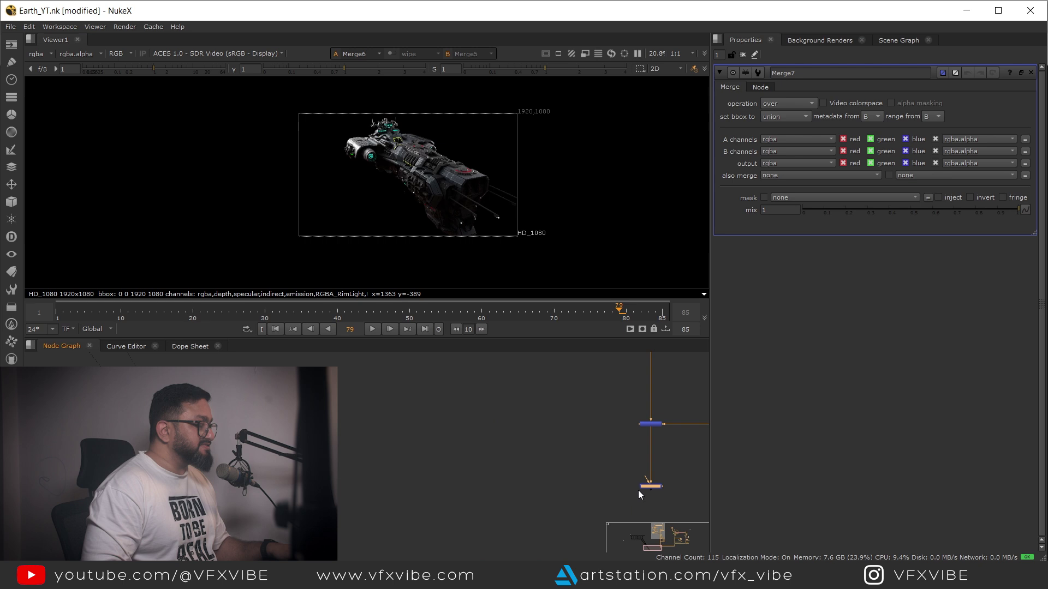
- Connect the new Merge's A input to the final ship Merge and view the ship over the space background
{"action": "left_click_drag", "start_coordinate": [621, 472], "coordinate": [180, 436]}
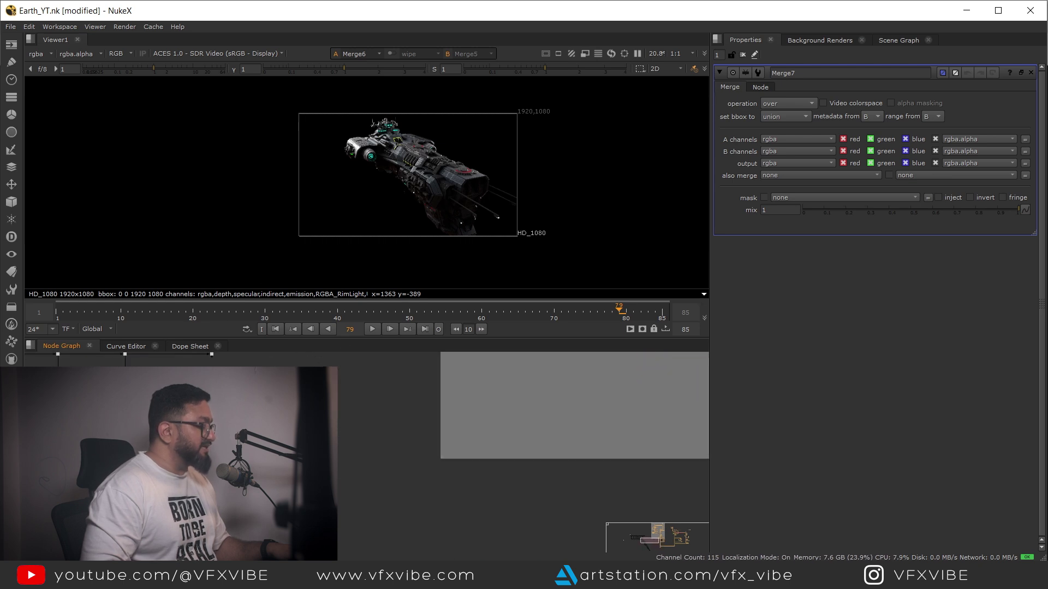
{"action": "scroll", "coordinate": [270, 426], "scroll_direction": "down", "scroll_amount": 3}
{"action": "scroll", "coordinate": [270, 426], "scroll_direction": "down", "scroll_amount": 4}
{"action": "middle_click_drag", "start_coordinate": [321, 476], "coordinate": [77, 361]}
{"action": "scroll", "coordinate": [382, 431], "scroll_direction": "up", "scroll_amount": 5}
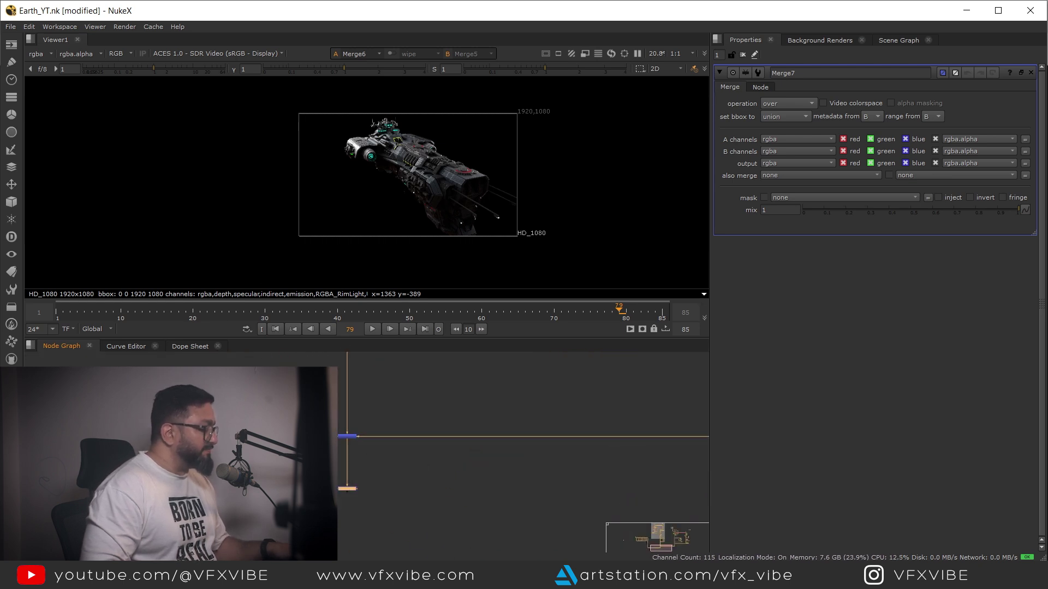
{"action": "key", "text": "1"}
{"action": "scroll", "coordinate": [393, 146], "scroll_direction": "up", "scroll_amount": 6}
{"action": "scroll", "coordinate": [436, 162], "scroll_direction": "down", "scroll_amount": 3}
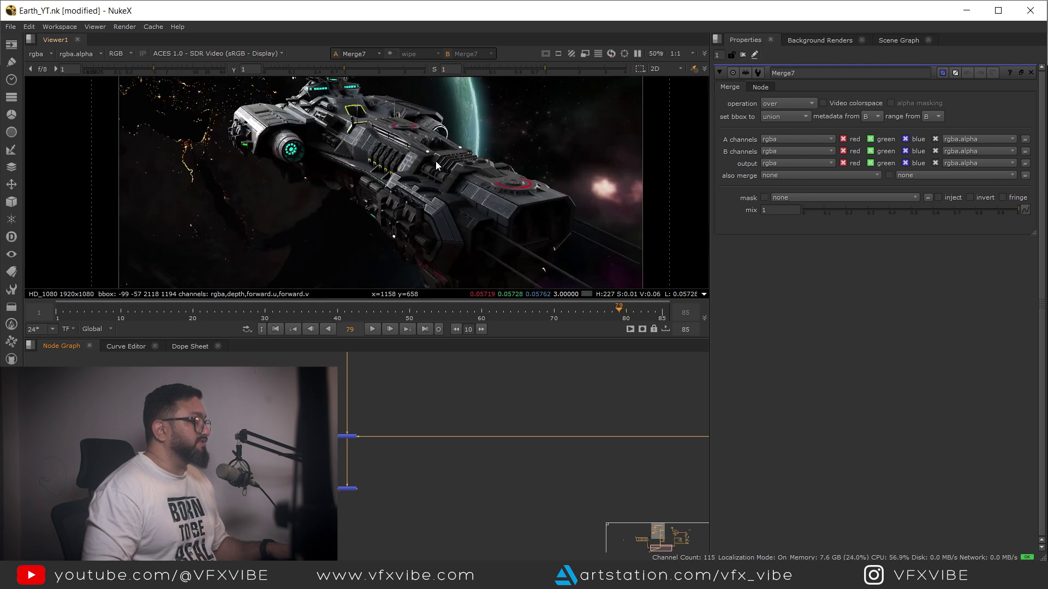
- View the final ship Merge and inspect its alpha channel, returning to full colour
{"action": "scroll", "coordinate": [344, 445], "scroll_direction": "down", "scroll_amount": 4}
{"action": "middle_click_drag", "start_coordinate": [221, 396], "coordinate": [413, 421]}
{"action": "scroll", "coordinate": [414, 421], "scroll_direction": "up", "scroll_amount": 6}
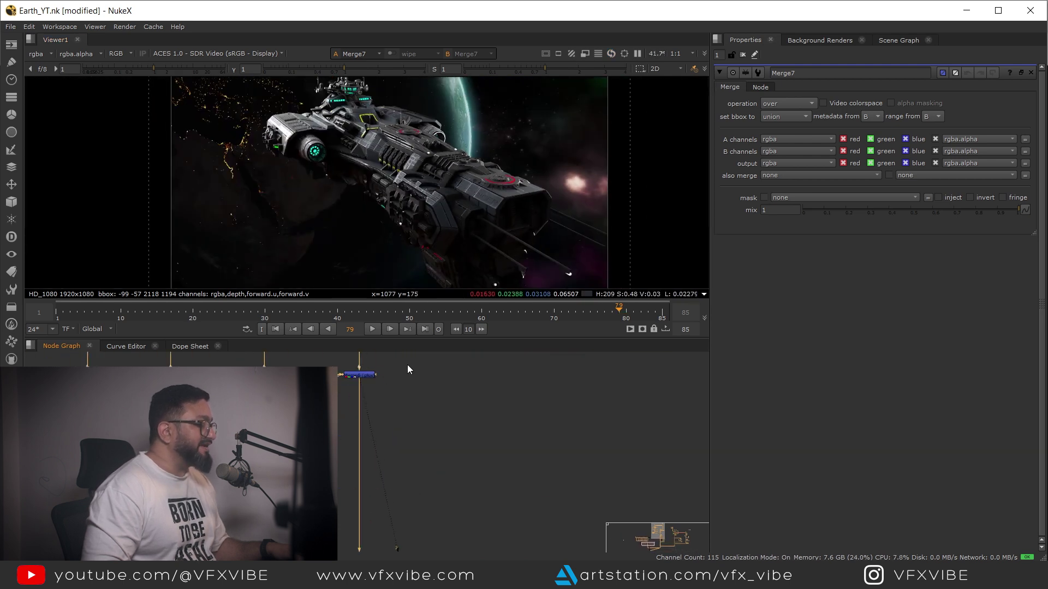
{"action": "middle_click_drag", "start_coordinate": [403, 355], "coordinate": [433, 420]}
{"action": "key", "text": "1"}
{"action": "key", "text": "a"}
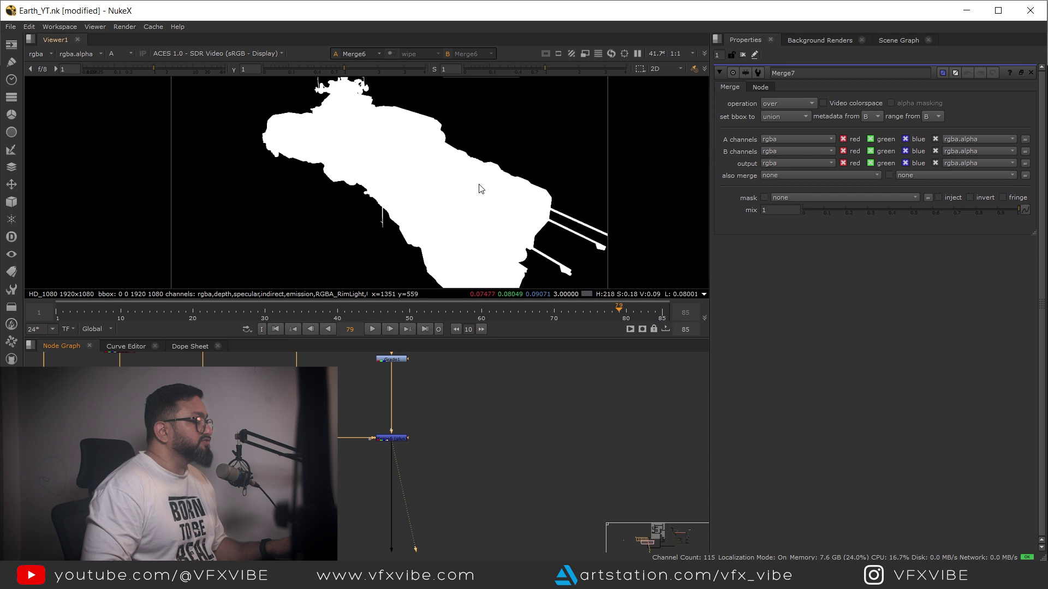
{"action": "key", "text": "a"}
{"action": "key", "text": "a"}
{"action": "key", "text": "a"}
- Examine the alpha channel at the light pass's Dot and at the pass Merges that follow it
{"action": "scroll", "coordinate": [453, 436], "scroll_direction": "down", "scroll_amount": 4}
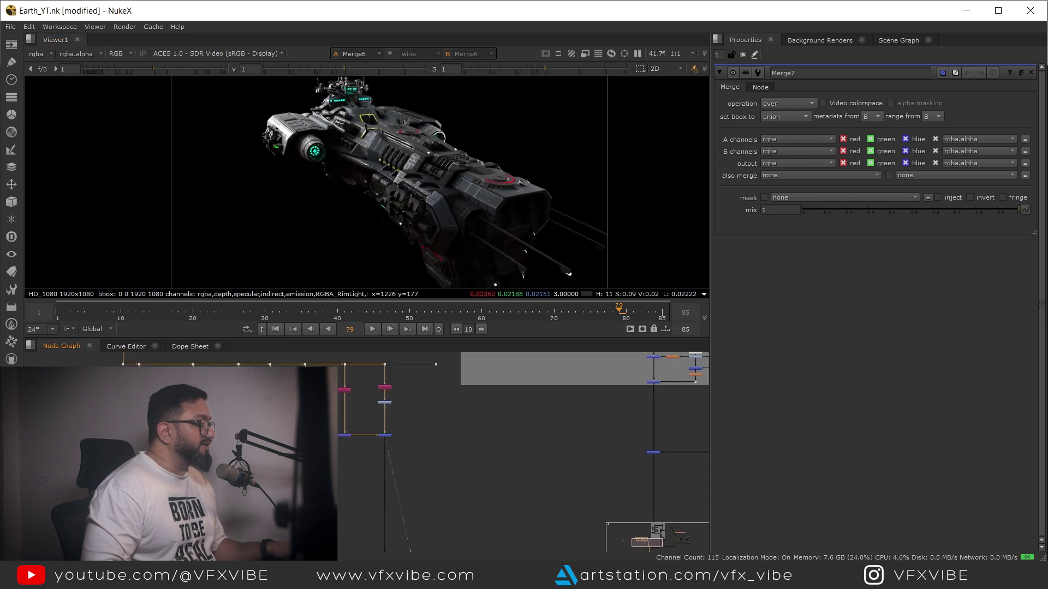
{"action": "middle_click_drag", "start_coordinate": [210, 428], "coordinate": [356, 440]}
{"action": "scroll", "coordinate": [356, 440], "scroll_direction": "up", "scroll_amount": 4}
{"action": "left_click", "coordinate": [399, 462]}
{"action": "key", "text": "1"}
{"action": "key", "text": "a"}
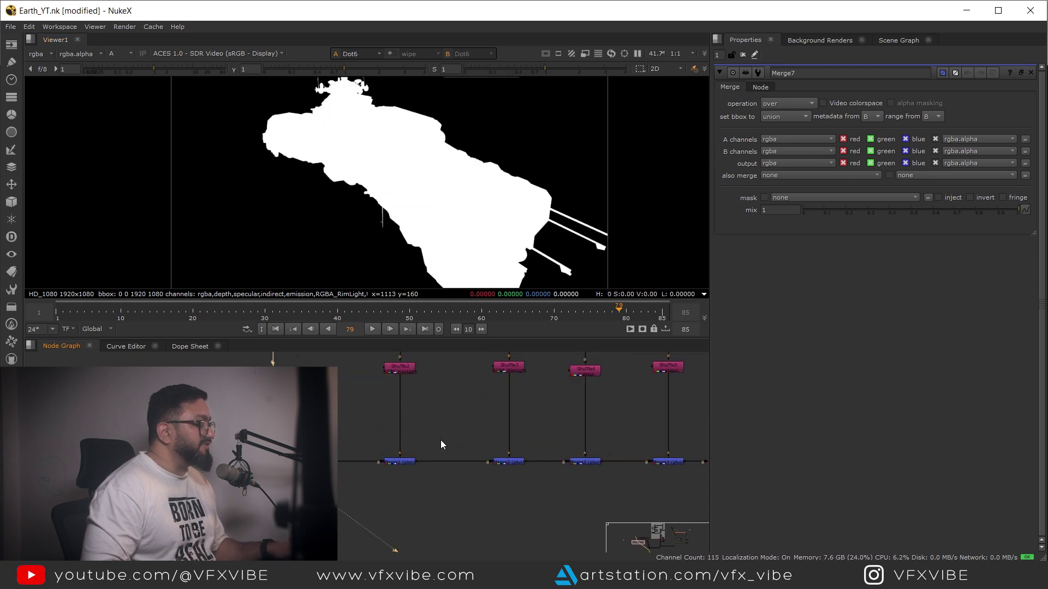
{"action": "left_click_drag", "start_coordinate": [531, 441], "coordinate": [463, 488]}
{"action": "key", "text": "1"}
{"action": "left_click_drag", "start_coordinate": [602, 443], "coordinate": [567, 480]}
{"action": "key", "text": "1"}
{"action": "middle_click_drag", "start_coordinate": [572, 480], "coordinate": [251, 444]}
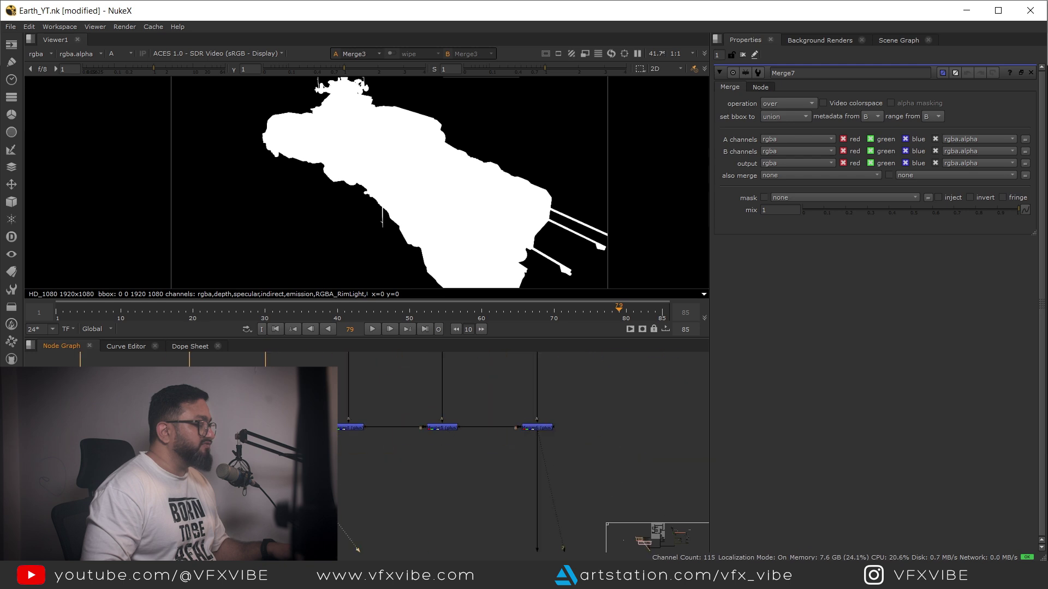
- View the final ship Merge again in full colour
{"action": "scroll", "coordinate": [460, 424], "scroll_direction": "down", "scroll_amount": 4}
{"action": "left_click_drag", "start_coordinate": [509, 412], "coordinate": [472, 447]}
{"action": "key", "text": "1"}
{"action": "key", "text": "a"}
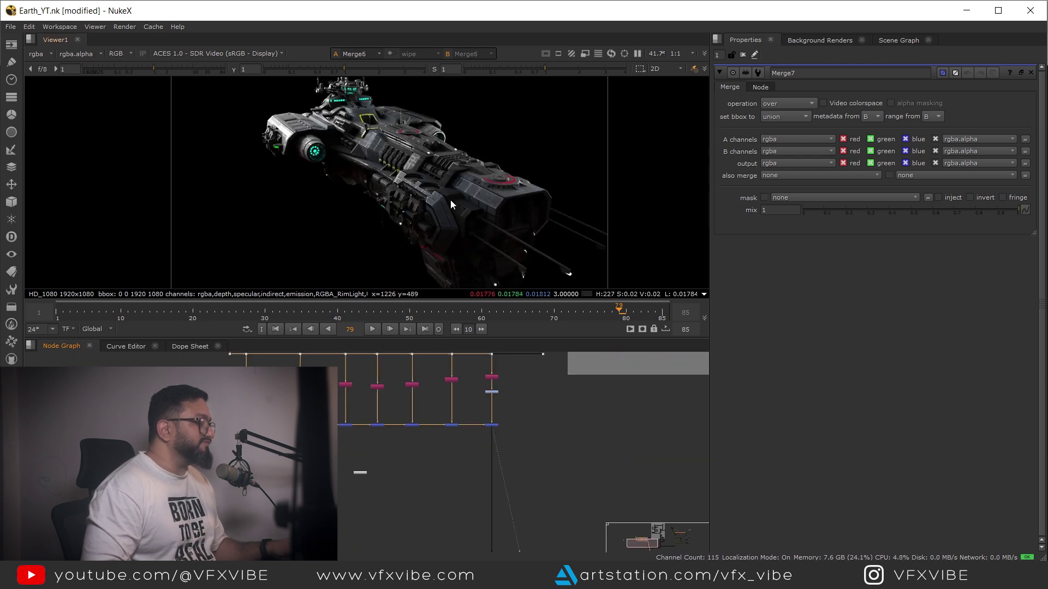
- View Shuffle2's output and check its alpha channel before returning to full colour
{"action": "scroll", "coordinate": [382, 425], "scroll_direction": "up", "scroll_amount": 3}
{"action": "left_click", "coordinate": [349, 378]}
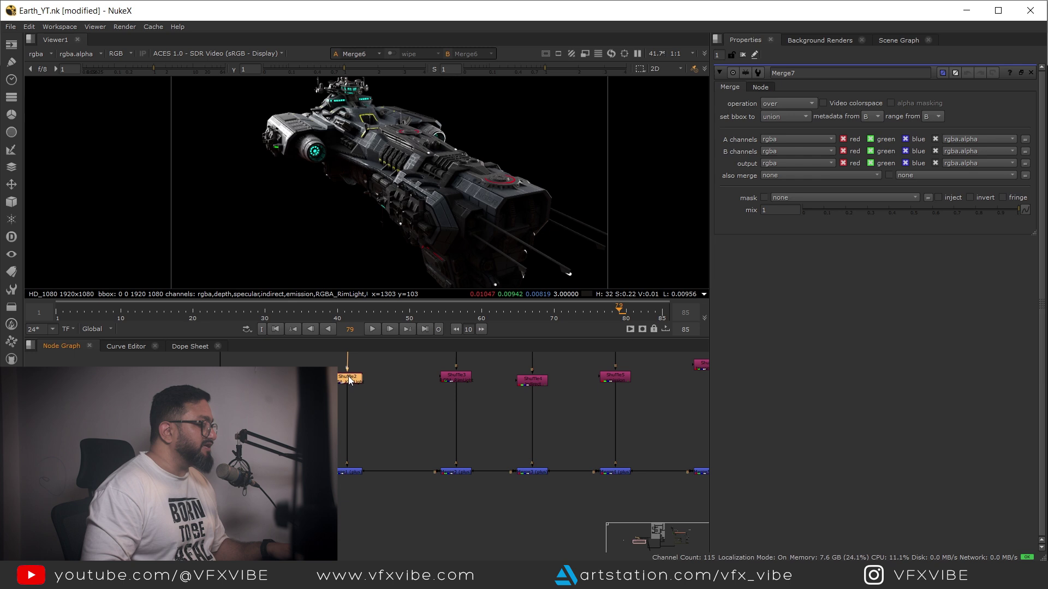
{"action": "key", "text": "1"}
{"action": "key", "text": "a"}
{"action": "key", "text": "a"}
- View the ship-over-background Merge with the viewer maximized
{"action": "scroll", "coordinate": [578, 470], "scroll_direction": "down", "scroll_amount": 3}
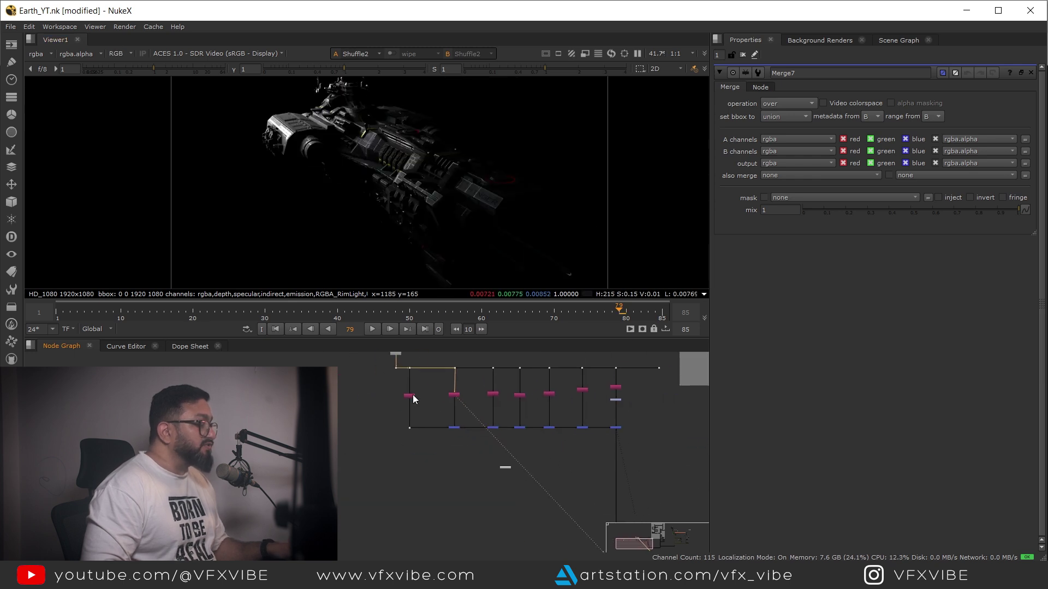
{"action": "scroll", "coordinate": [424, 381], "scroll_direction": "up", "scroll_amount": 6}
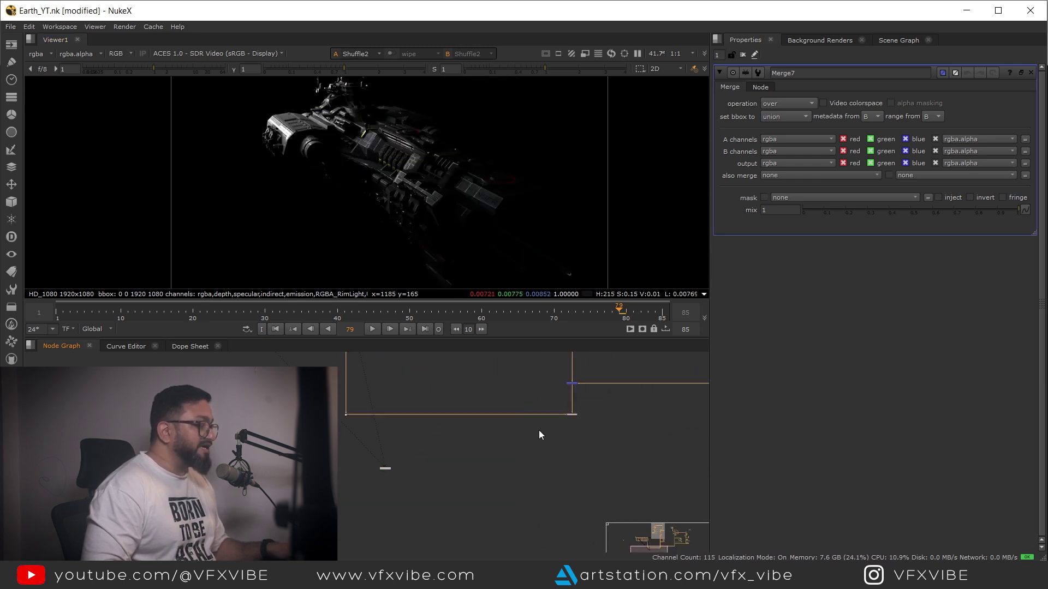
{"action": "key", "text": "1"}
{"action": "key", "text": "space"}
{"action": "scroll", "coordinate": [627, 249], "scroll_direction": "up", "scroll_amount": 3}
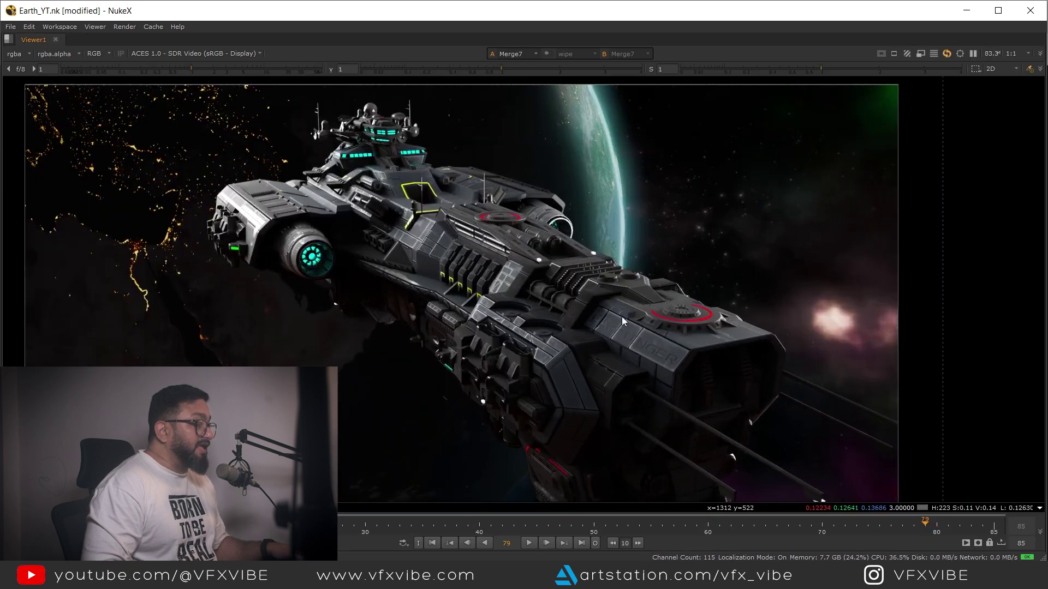
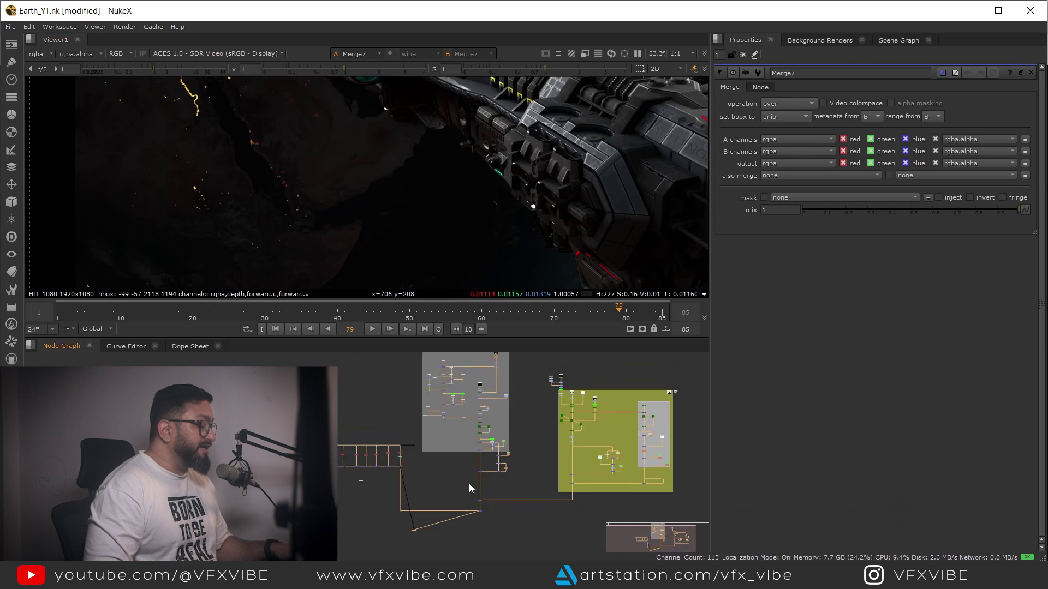
- Shift the emission column and the pass columns before it away from the transmission column to open up space
{"action": "middle_click_drag", "start_coordinate": [360, 441], "coordinate": [466, 415]}
{"action": "scroll", "coordinate": [454, 417], "scroll_direction": "up", "scroll_amount": 8}
{"action": "scroll", "coordinate": [397, 414], "scroll_direction": "down", "scroll_amount": 3}
{"action": "left_click", "coordinate": [385, 413]}
{"action": "scroll", "coordinate": [388, 414], "scroll_direction": "down", "scroll_amount": 7}
{"action": "scroll", "coordinate": [431, 491], "scroll_direction": "down", "scroll_amount": 3}
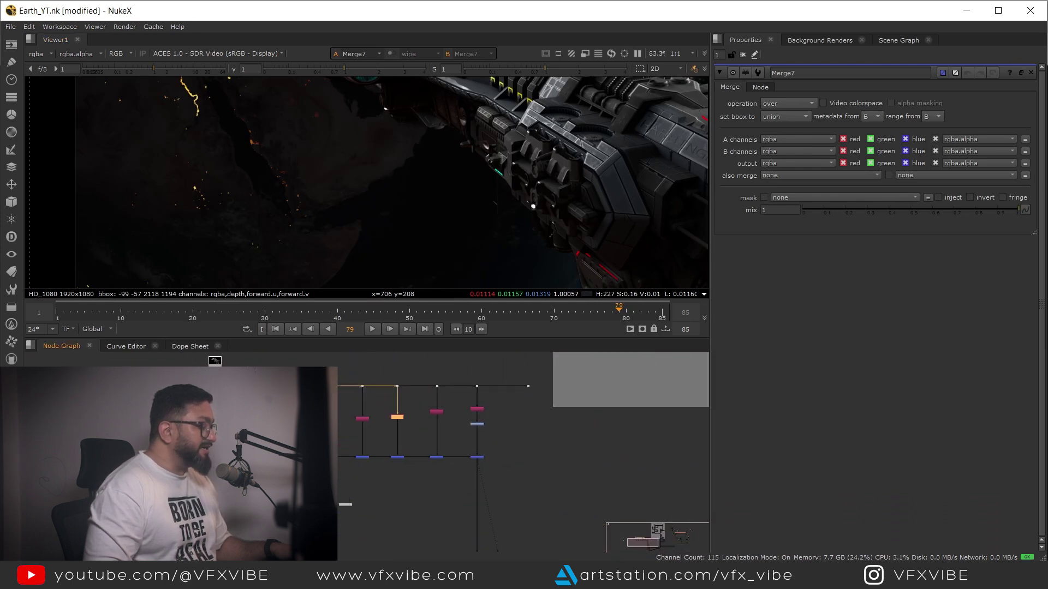
{"action": "left_click_drag", "start_coordinate": [330, 383], "coordinate": [421, 510]}
{"action": "scroll", "coordinate": [407, 451], "scroll_direction": "up", "scroll_amount": 3}
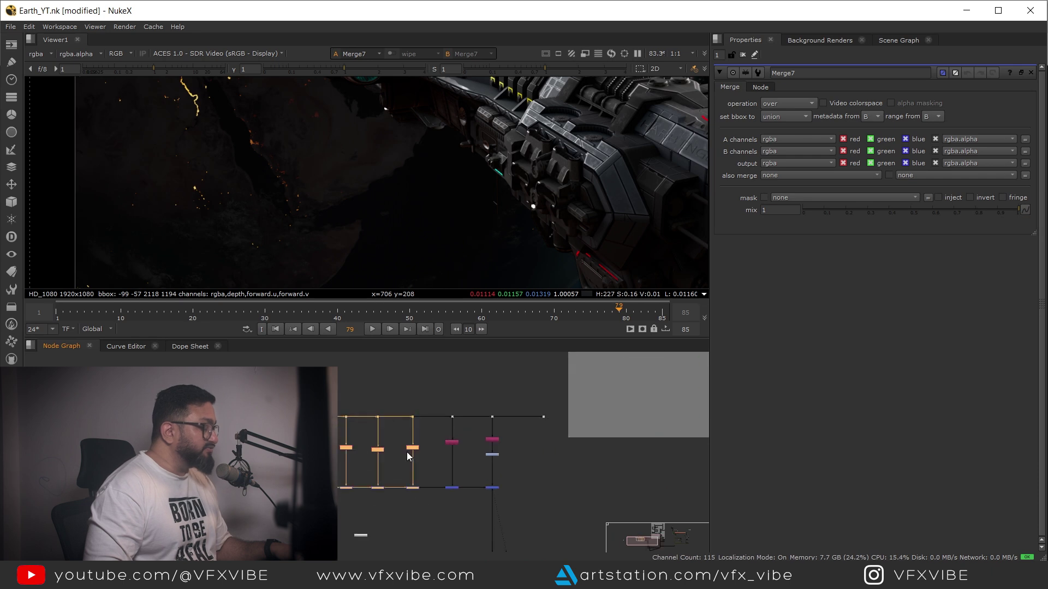
{"action": "key", "text": "Delete"}
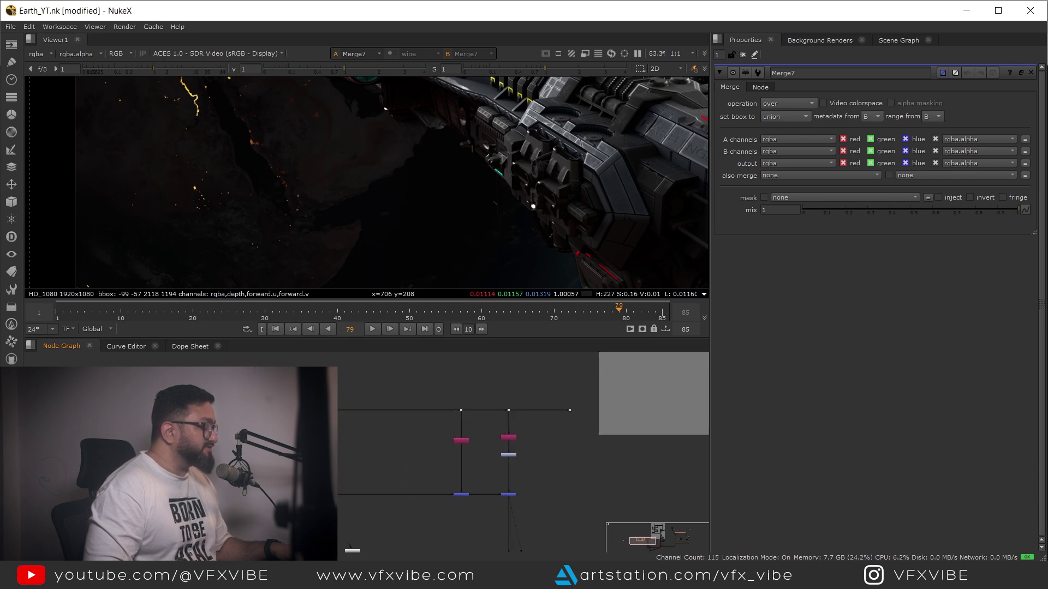
- Raise the emission Shuffle and insert a Dot on the wire below it
{"action": "scroll", "coordinate": [365, 451], "scroll_direction": "up", "scroll_amount": 3}
{"action": "scroll", "coordinate": [383, 442], "scroll_direction": "down", "scroll_amount": 3}
{"action": "scroll", "coordinate": [374, 434], "scroll_direction": "up", "scroll_amount": 5}
{"action": "middle_click_drag", "start_coordinate": [368, 437], "coordinate": [424, 426]}
{"action": "middle_click_drag", "start_coordinate": [394, 487], "coordinate": [404, 443]}
{"action": "left_click_drag", "start_coordinate": [405, 443], "coordinate": [402, 374]}
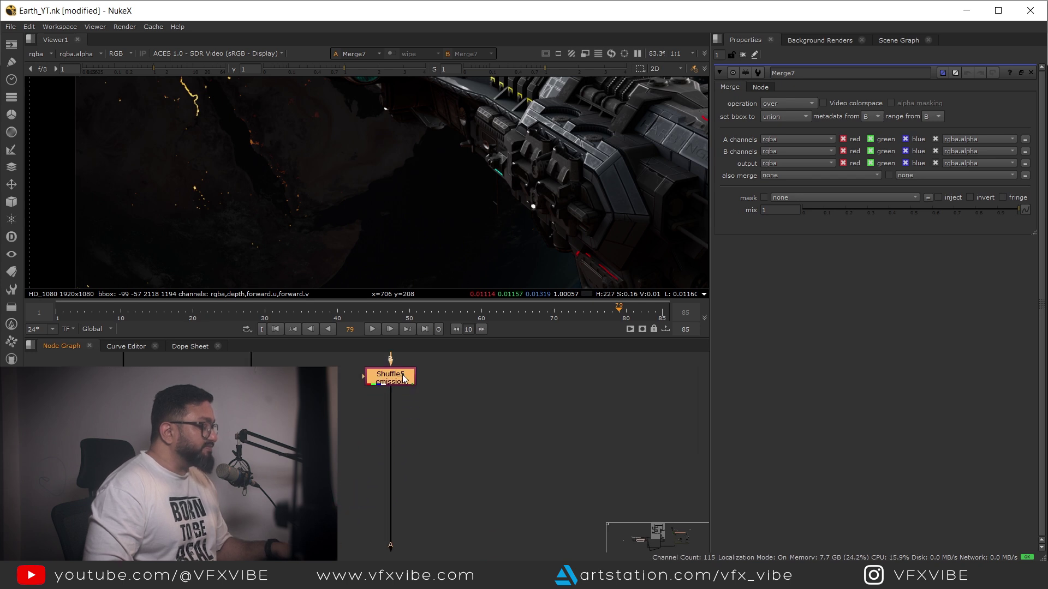
{"action": "left_click_drag", "start_coordinate": [391, 472], "coordinate": [390, 430], "text": "ctrl"}
- Branch a Glow node off the Dot below the emission Shuffle and view its output
{"action": "key", "text": "Tab"}
{"action": "type", "text": "glow"}
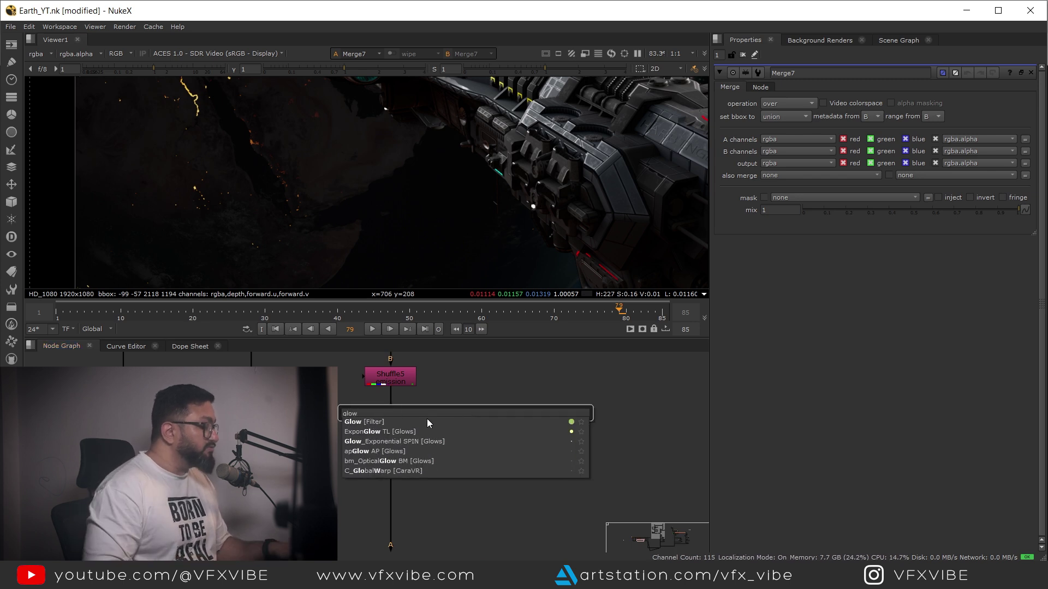
{"action": "key", "text": "Return"}
{"action": "left_click_drag", "start_coordinate": [473, 421], "coordinate": [617, 426]}
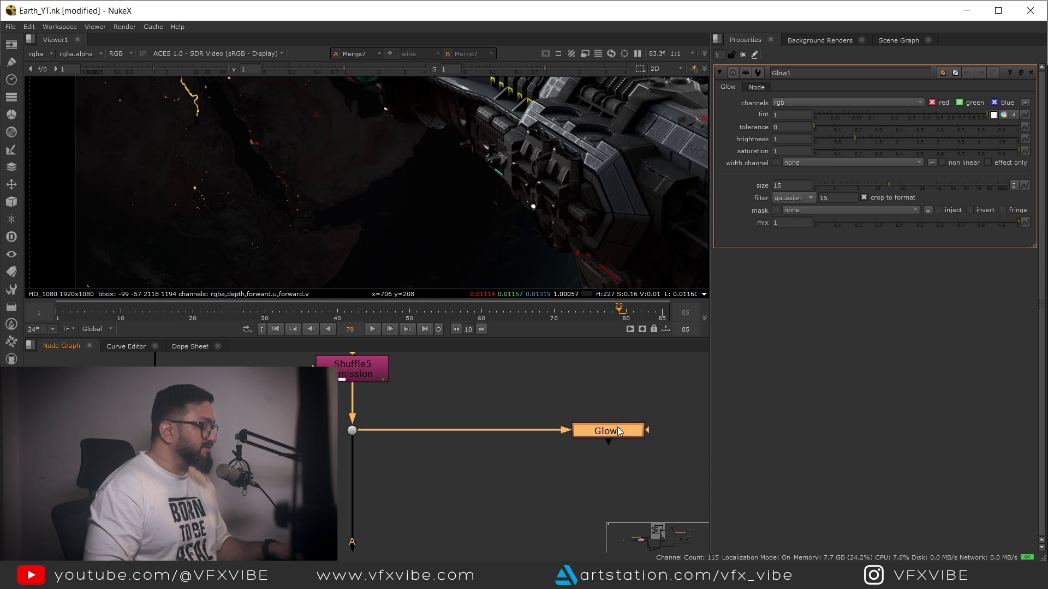
{"action": "key", "text": "1"}
{"action": "scroll", "coordinate": [335, 112], "scroll_direction": "up", "scroll_amount": 2}
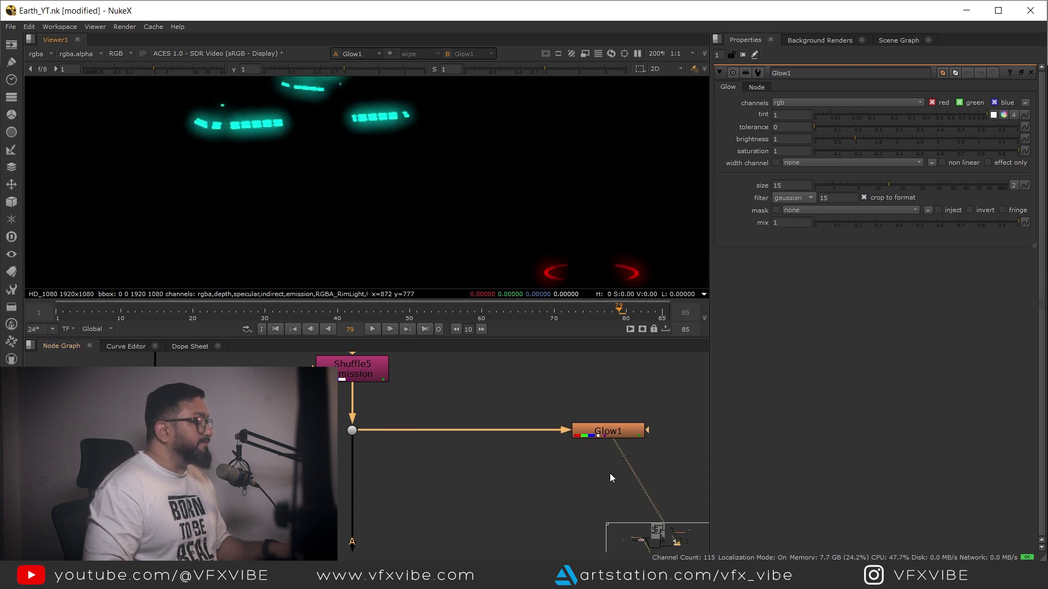
- Set the emission Glow to effect only, with size 42 and brightness 1.58
{"action": "left_click", "coordinate": [989, 163]}
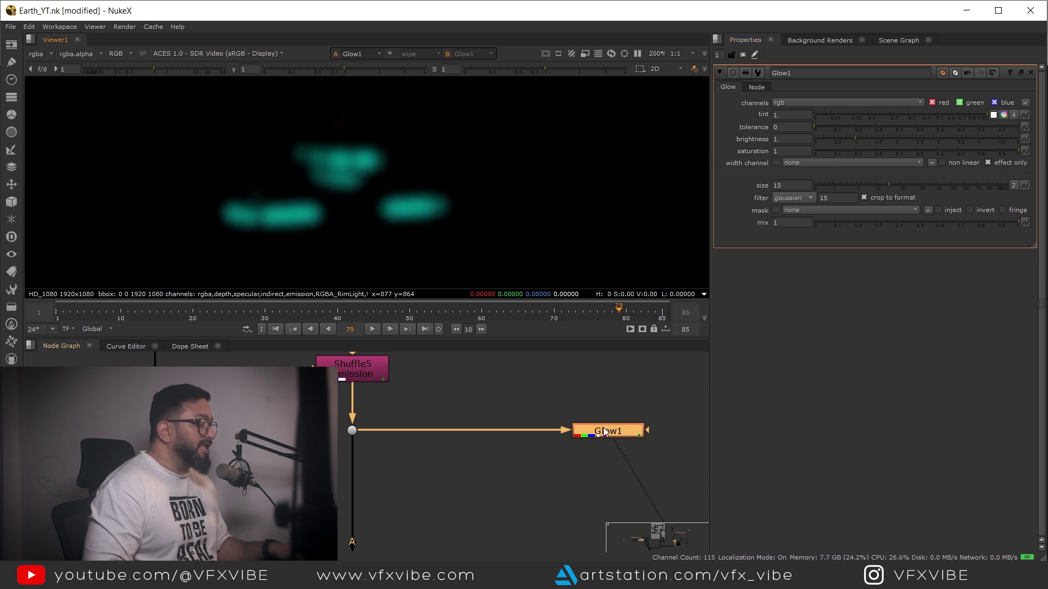
{"action": "left_click_drag", "start_coordinate": [889, 184], "coordinate": [937, 188]}
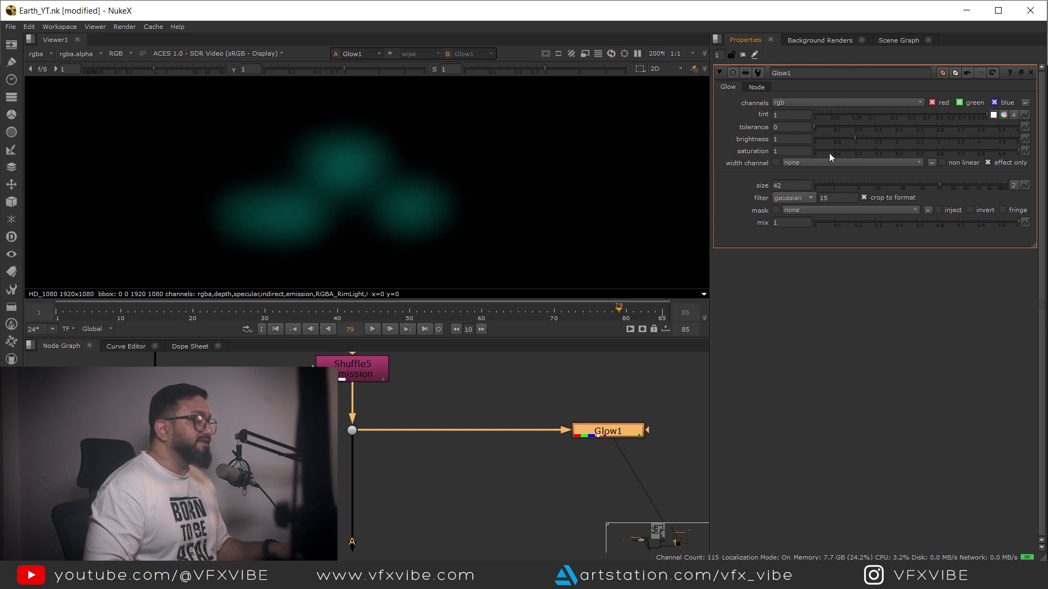
{"action": "left_click_drag", "start_coordinate": [854, 139], "coordinate": [877, 139]}
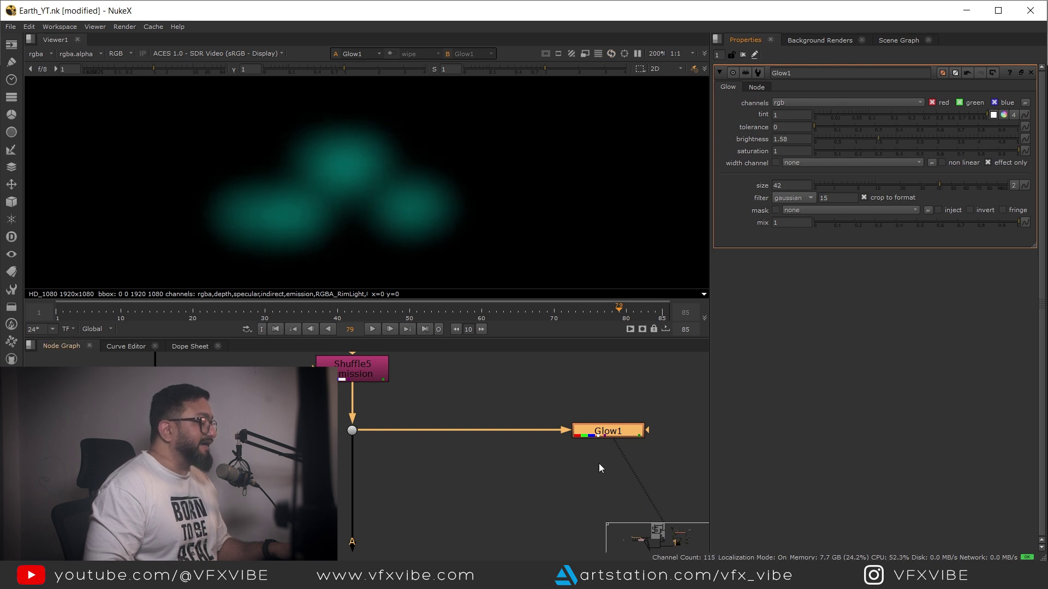
- Insert a Merge below the emission Dot with the Glow as its A input, squaring that wire with a Dot
{"action": "scroll", "coordinate": [463, 478], "scroll_direction": "down", "scroll_amount": 1}
{"action": "middle_click_drag", "start_coordinate": [463, 478], "coordinate": [496, 425]}
{"action": "left_click", "coordinate": [470, 427]}
{"action": "key", "text": "m"}
{"action": "left_click_drag", "start_coordinate": [470, 426], "coordinate": [616, 388]}
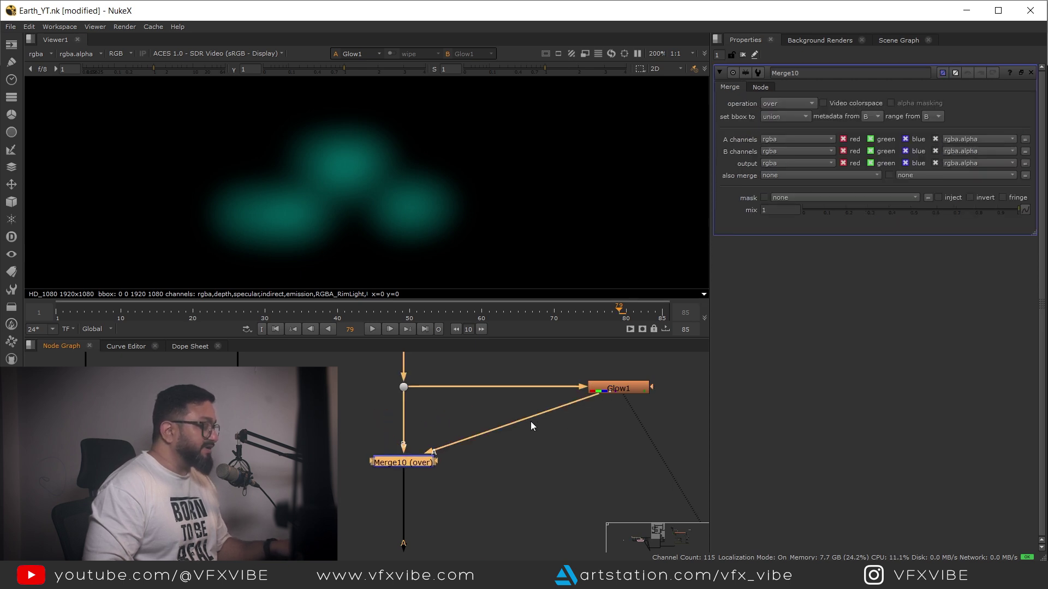
{"action": "left_click_drag", "start_coordinate": [516, 424], "coordinate": [619, 462], "text": "ctrl"}
- View the glow Merge and set its operation to plus
{"action": "left_click", "coordinate": [406, 464]}
{"action": "key", "text": "1"}
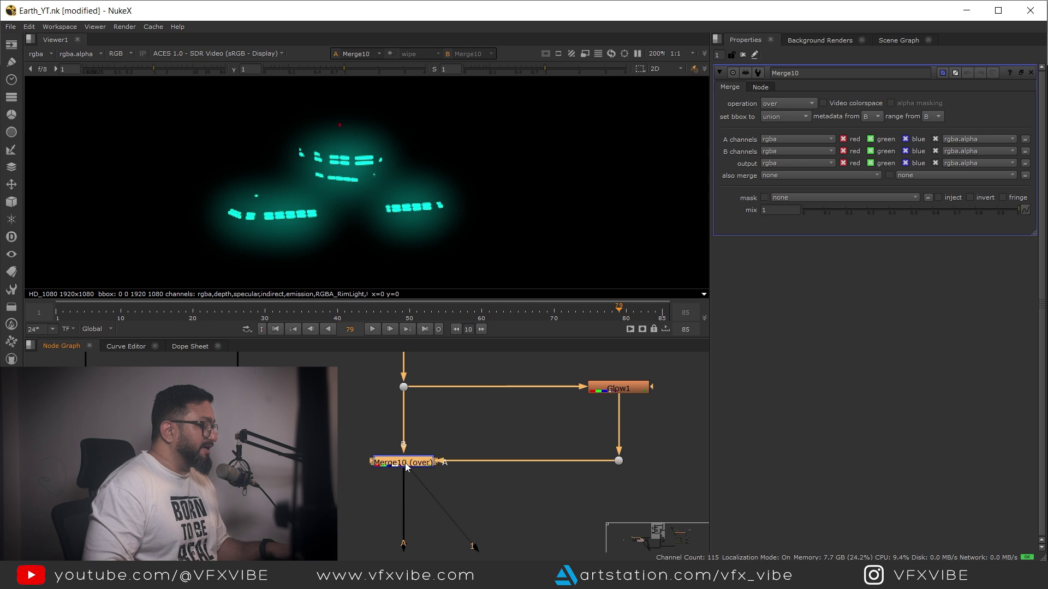
{"action": "left_click", "coordinate": [787, 104]}
{"action": "left_click", "coordinate": [795, 293]}
- Insert a Dot on the wire feeding the Glow, branch a second Glow node below it, and view its output
{"action": "left_click", "coordinate": [501, 386], "text": "ctrl"}
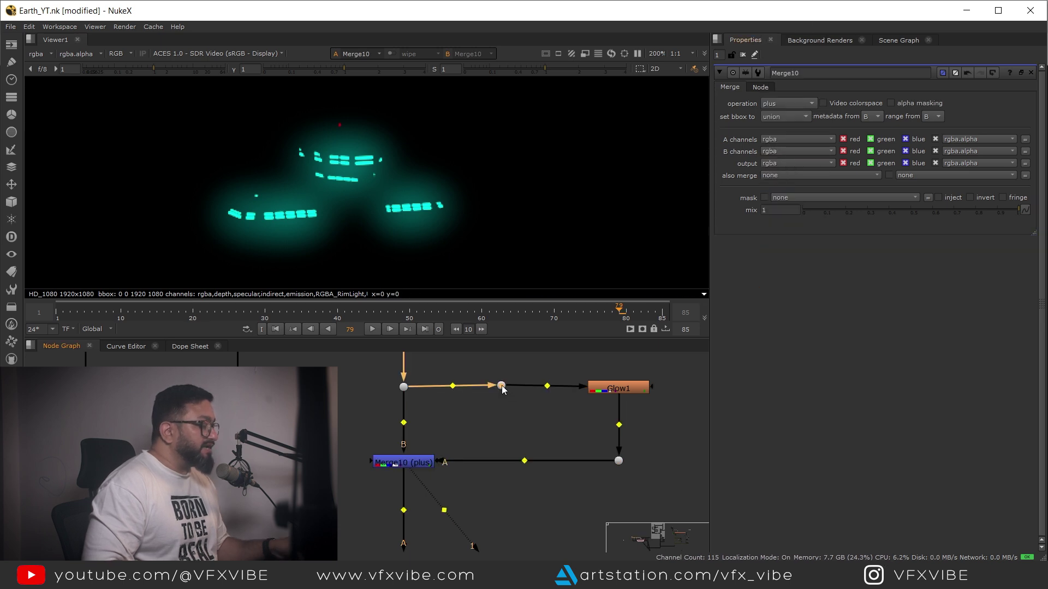
{"action": "left_click_drag", "start_coordinate": [503, 386], "coordinate": [517, 386]}
{"action": "left_click", "coordinate": [514, 422]}
{"action": "key", "text": "Tab"}
{"action": "key", "text": "Return"}
{"action": "left_click_drag", "start_coordinate": [527, 426], "coordinate": [526, 520]}
{"action": "scroll", "coordinate": [526, 502], "scroll_direction": "up", "scroll_amount": 1}
{"action": "key", "text": "1"}
{"action": "left_click", "coordinate": [525, 484]}
- Set the second Glow to effect only, with tolerance 0.475 and size 5.4
{"action": "left_click", "coordinate": [989, 163]}
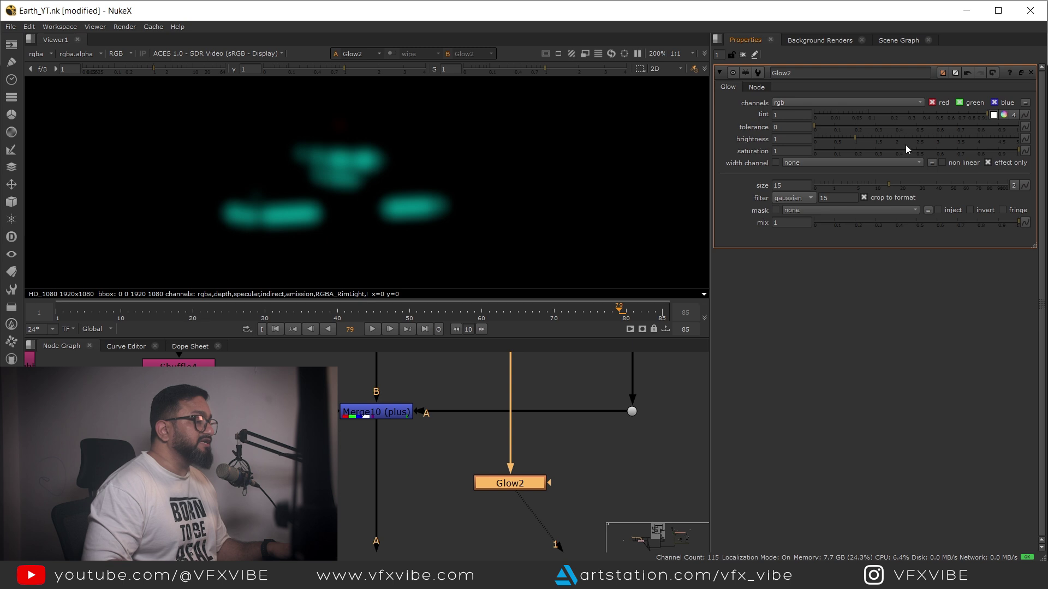
{"action": "left_click_drag", "start_coordinate": [818, 126], "coordinate": [911, 130]}
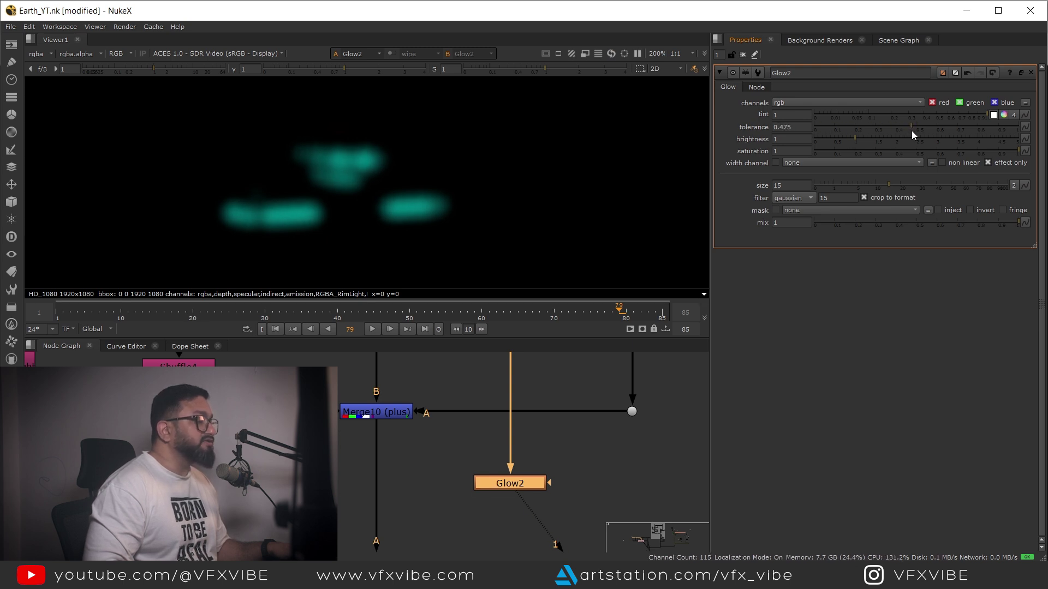
{"action": "left_click_drag", "start_coordinate": [889, 188], "coordinate": [859, 186]}
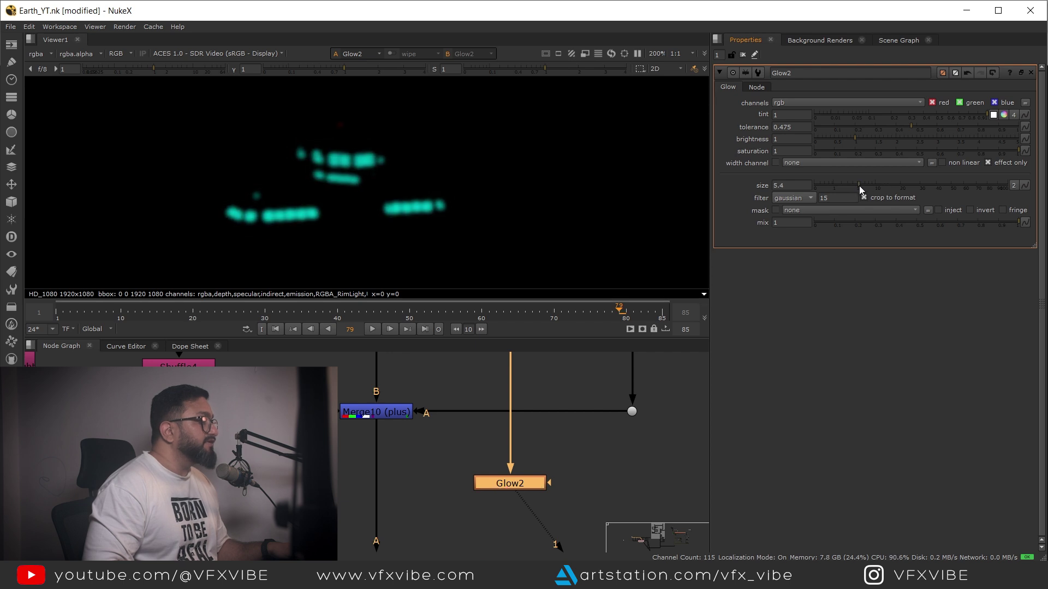
- Set the second Glow's tolerance to 0.415, brightness to 0.76 and size to 10.2, and add it below the first glow Merge with a plus Merge
{"action": "left_click_drag", "start_coordinate": [914, 124], "coordinate": [934, 134]}
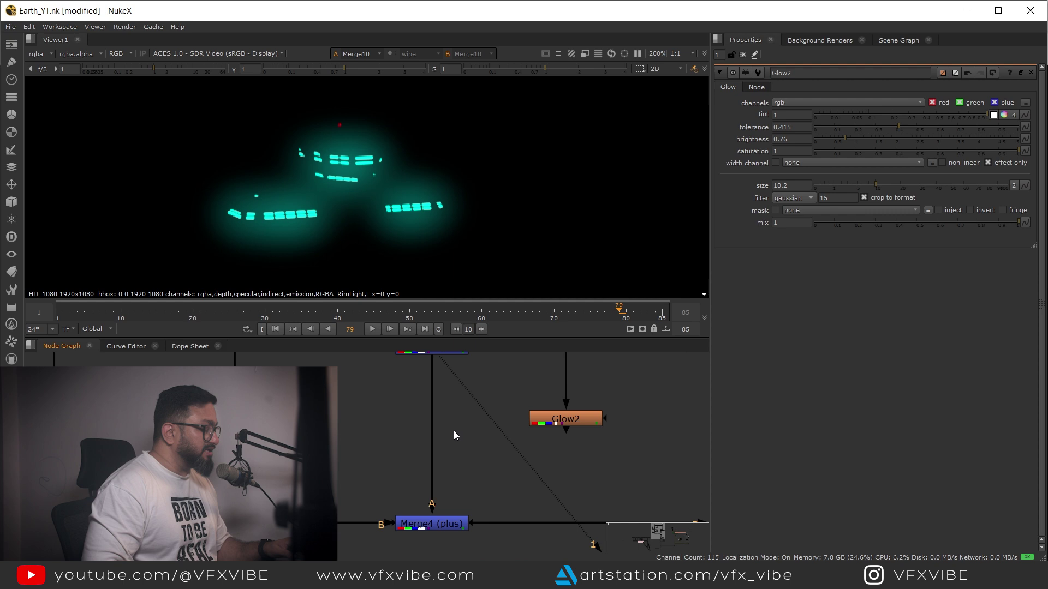
{"action": "key", "text": "m"}
{"action": "left_click_drag", "start_coordinate": [449, 427], "coordinate": [430, 418]}
{"action": "key", "text": "1"}
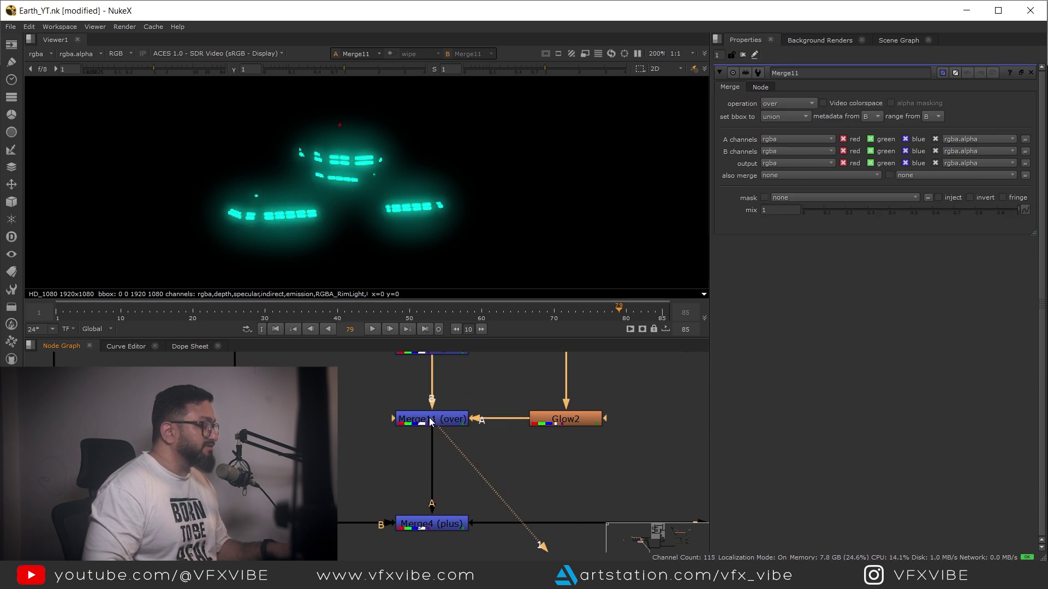
{"action": "left_click", "coordinate": [776, 107]}
{"action": "left_click", "coordinate": [794, 288]}
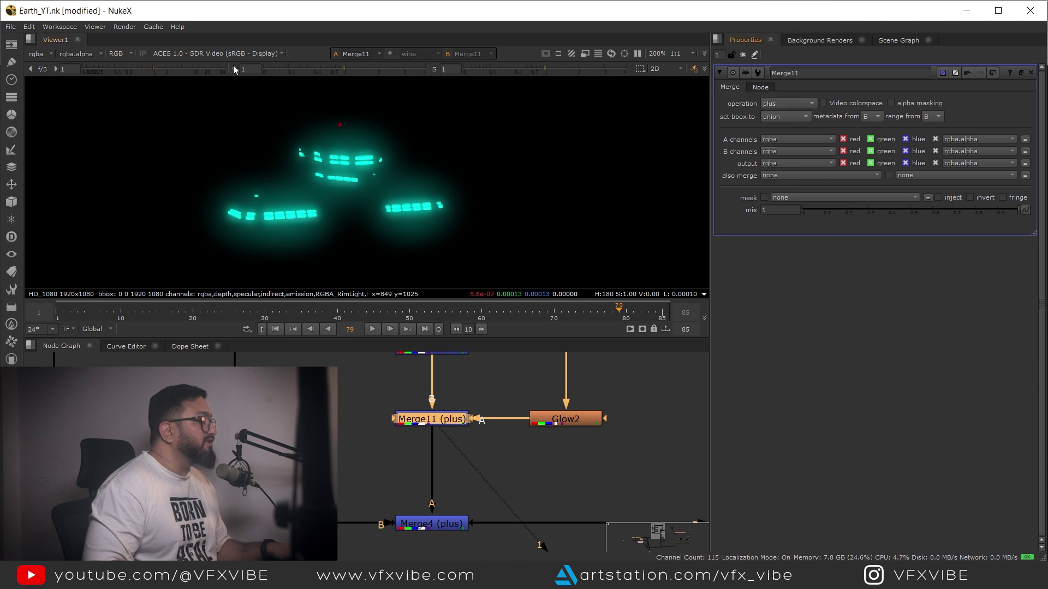
- View the final background Merge and examine the glow around the ship's lights and engine
{"action": "left_click", "coordinate": [109, 68]}
{"action": "middle_click_drag", "start_coordinate": [464, 409], "coordinate": [489, 509]}
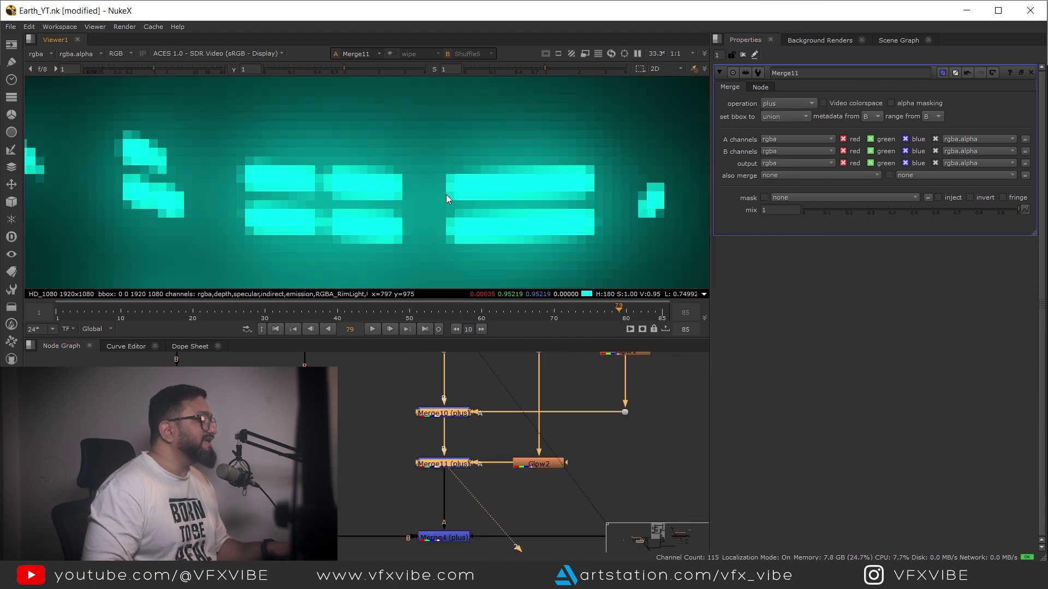
{"action": "scroll", "coordinate": [382, 175], "scroll_direction": "down", "scroll_amount": 10}
{"action": "scroll", "coordinate": [292, 142], "scroll_direction": "up", "scroll_amount": 4}
{"action": "scroll", "coordinate": [397, 405], "scroll_direction": "down", "scroll_amount": 5}
{"action": "scroll", "coordinate": [398, 405], "scroll_direction": "up", "scroll_amount": 5}
{"action": "left_click_drag", "start_coordinate": [591, 505], "coordinate": [664, 469]}
{"action": "key", "text": "1"}
{"action": "scroll", "coordinate": [378, 163], "scroll_direction": "down", "scroll_amount": 6}
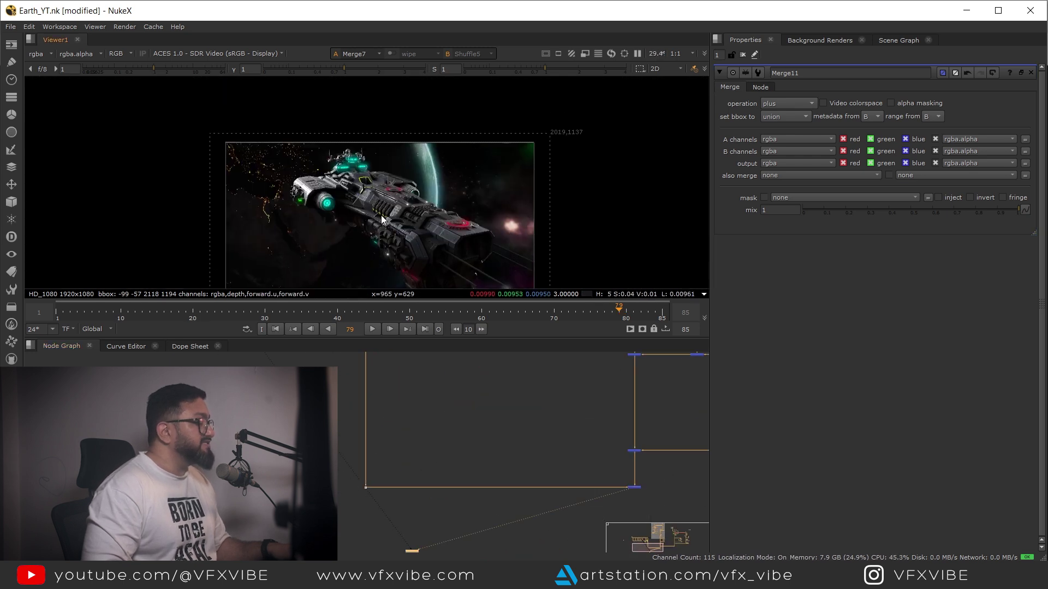
{"action": "scroll", "coordinate": [355, 163], "scroll_direction": "up", "scroll_amount": 6}
{"action": "middle_click_drag", "start_coordinate": [411, 457], "coordinate": [415, 486]}
{"action": "middle_click_drag", "start_coordinate": [374, 147], "coordinate": [430, 233]}
{"action": "scroll", "coordinate": [403, 173], "scroll_direction": "down", "scroll_amount": 3}
{"action": "scroll", "coordinate": [404, 173], "scroll_direction": "up", "scroll_amount": 4}
{"action": "scroll", "coordinate": [425, 460], "scroll_direction": "down", "scroll_amount": 4}
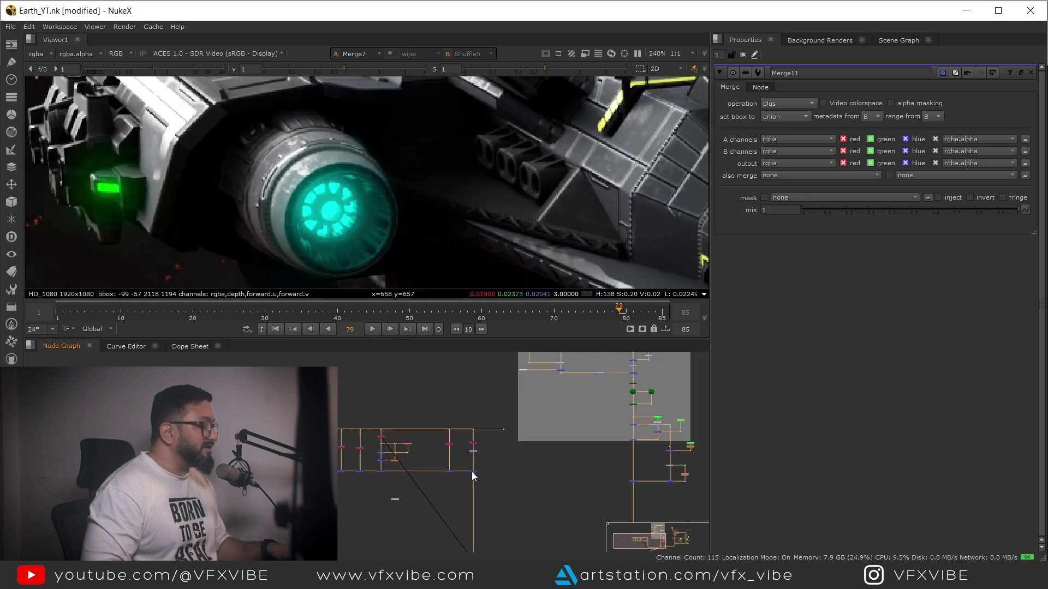
- Toggle the second glow Merge off and on to compare the ship's engine glow in the composite
{"action": "scroll", "coordinate": [473, 476], "scroll_direction": "up", "scroll_amount": 6}
{"action": "key", "text": "d"}
{"action": "key", "text": "d"}
{"action": "key", "text": "d"}
{"action": "key", "text": "d"}
- Set the first Glow's size to 62.5
{"action": "double_click", "coordinate": [383, 479]}
{"action": "double_click", "coordinate": [631, 388]}
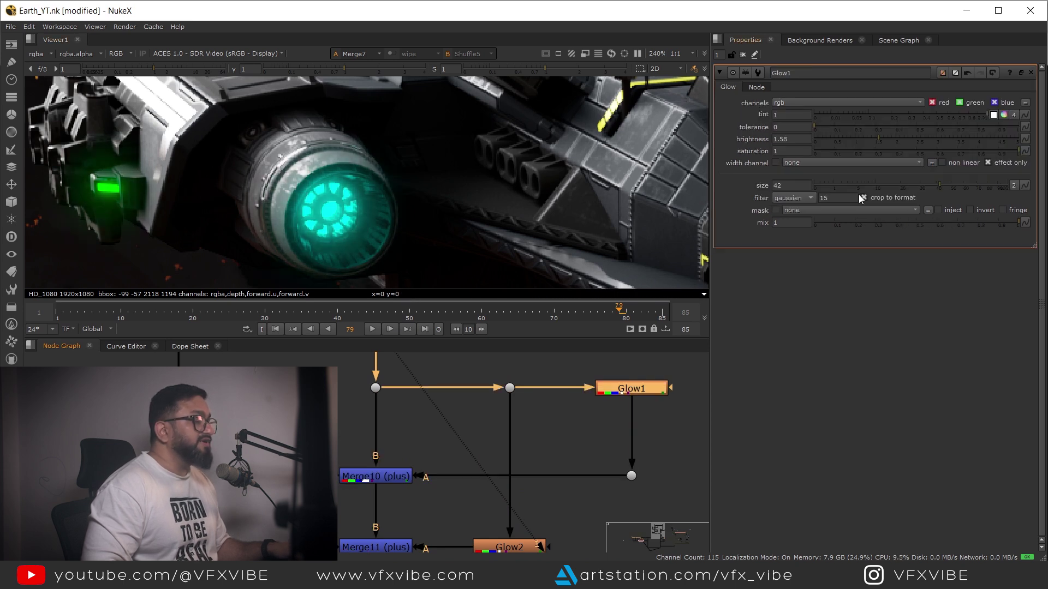
{"action": "left_click_drag", "start_coordinate": [944, 182], "coordinate": [973, 182]}
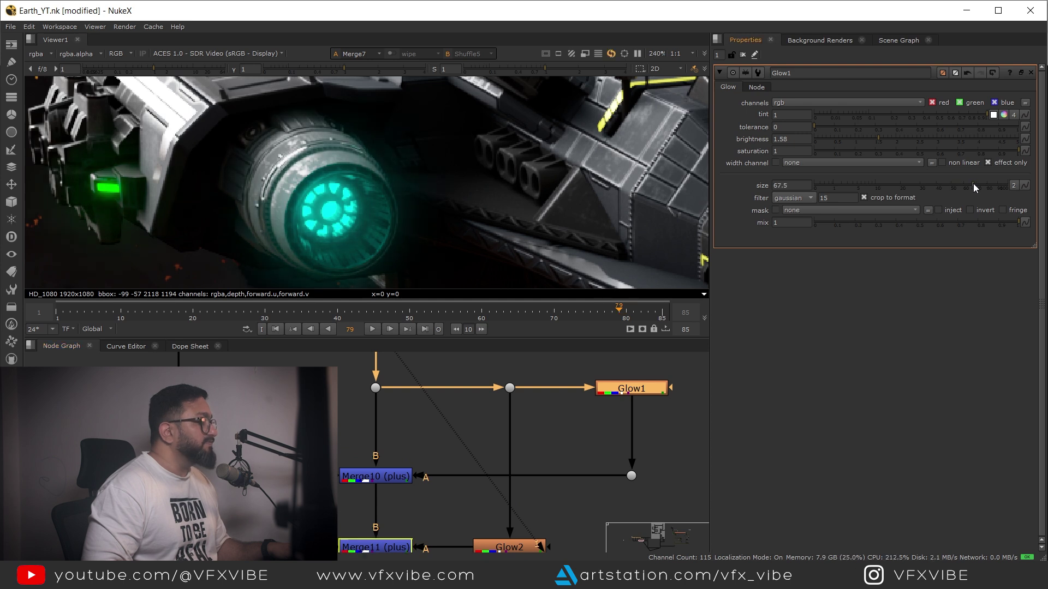
{"action": "scroll", "coordinate": [433, 236], "scroll_direction": "down", "scroll_amount": 2}
{"action": "scroll", "coordinate": [433, 241], "scroll_direction": "down", "scroll_amount": 2}
{"action": "scroll", "coordinate": [405, 451], "scroll_direction": "up", "scroll_amount": 4}
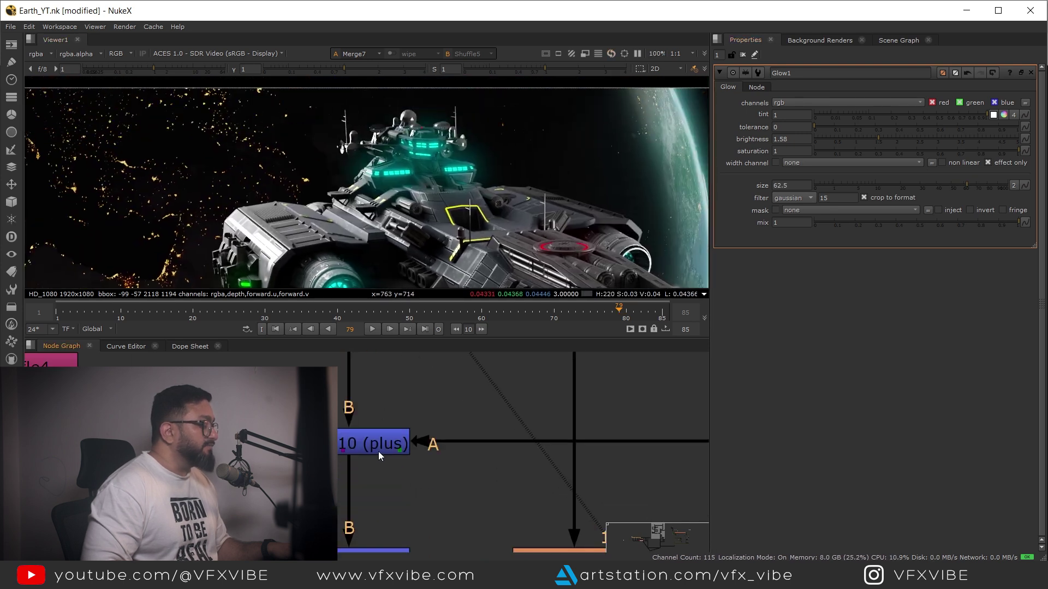
- Reduce the mix of the first glow Merge to 0.39
{"action": "scroll", "coordinate": [397, 418], "scroll_direction": "down", "scroll_amount": 2}
{"action": "double_click", "coordinate": [361, 480]}
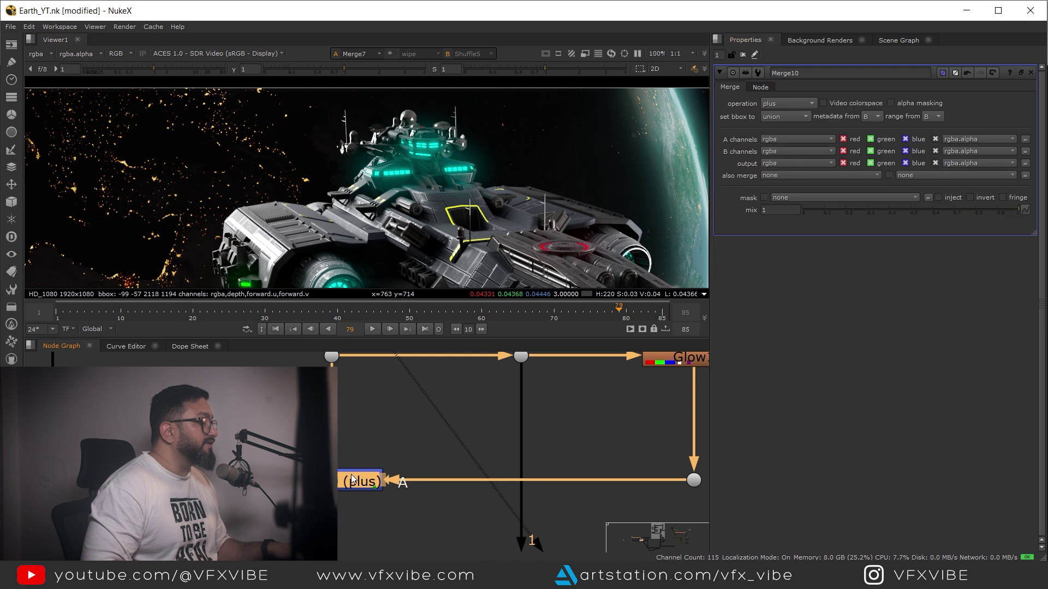
{"action": "left_click_drag", "start_coordinate": [976, 211], "coordinate": [885, 218]}
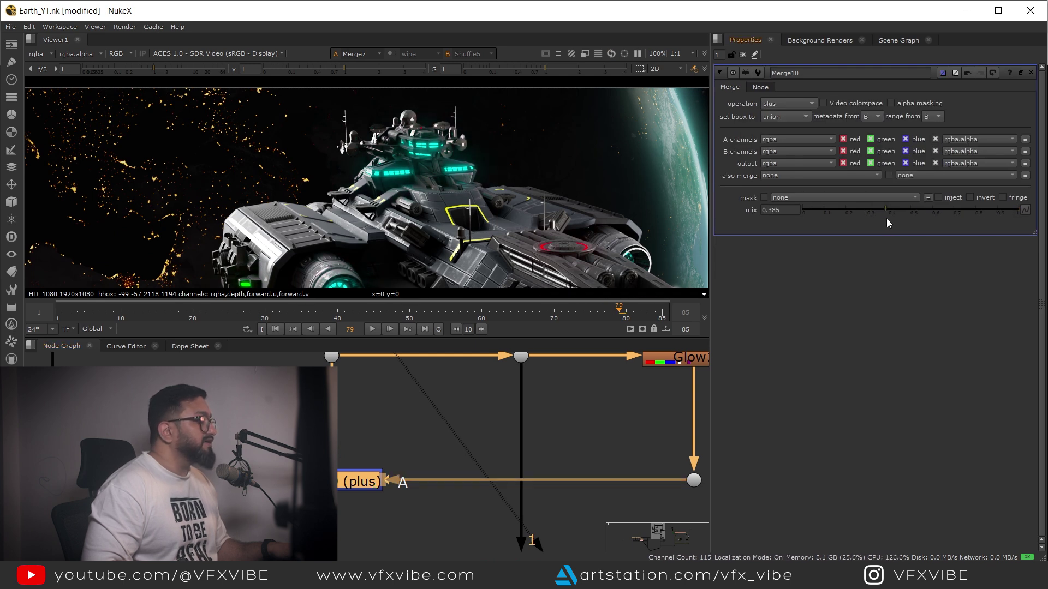
{"action": "scroll", "coordinate": [431, 198], "scroll_direction": "down", "scroll_amount": 4}
{"action": "scroll", "coordinate": [431, 197], "scroll_direction": "up", "scroll_amount": 4}
{"action": "scroll", "coordinate": [352, 420], "scroll_direction": "down", "scroll_amount": 3}
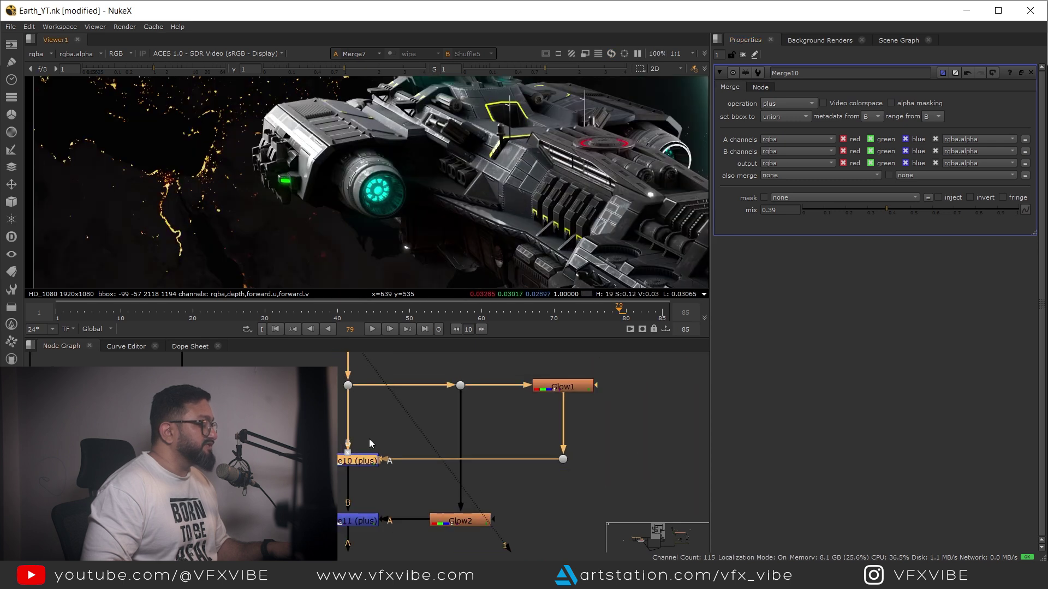
- Select both glow Merges and toggle them off and on together to compare the glow across the ship
{"action": "left_click", "coordinate": [368, 439]}
{"action": "left_click_drag", "start_coordinate": [369, 438], "coordinate": [383, 508]}
{"action": "key", "text": "d"}
{"action": "scroll", "coordinate": [384, 206], "scroll_direction": "up", "scroll_amount": 4}
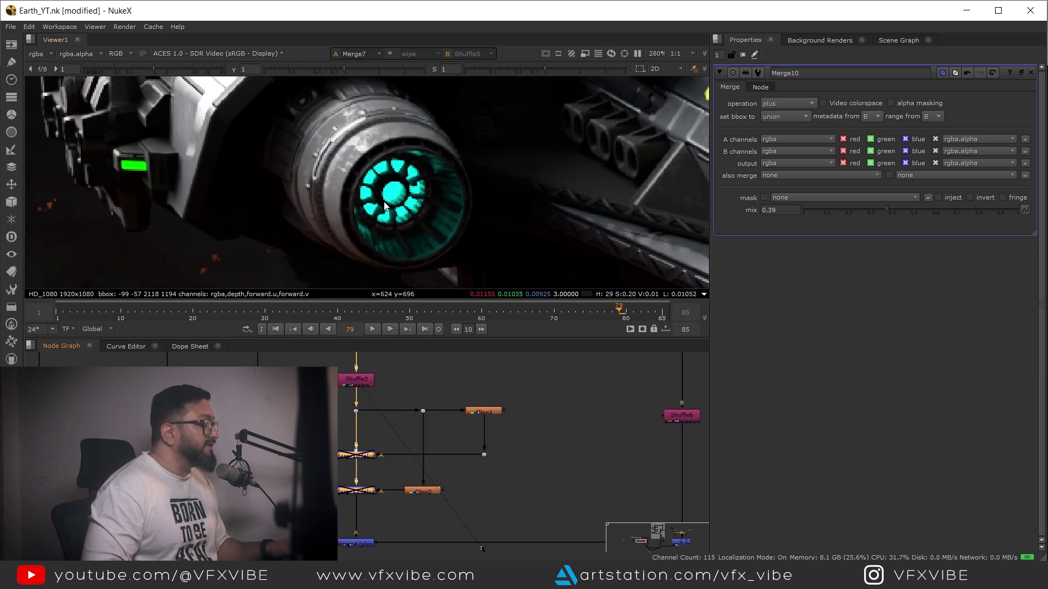
{"action": "key", "text": "d"}
{"action": "key", "text": "d"}
{"action": "key", "text": "d"}
{"action": "scroll", "coordinate": [387, 202], "scroll_direction": "down", "scroll_amount": 3}
{"action": "key", "text": "d"}
{"action": "key", "text": "d"}
{"action": "middle_click_drag", "start_coordinate": [366, 173], "coordinate": [376, 266]}
{"action": "middle_click_drag", "start_coordinate": [586, 198], "coordinate": [496, 231]}
{"action": "middle_click_drag", "start_coordinate": [505, 134], "coordinate": [473, 229]}
{"action": "key", "text": "d"}
{"action": "key", "text": "d"}
{"action": "scroll", "coordinate": [412, 156], "scroll_direction": "up", "scroll_amount": 3}
{"action": "key", "text": "d"}
{"action": "key", "text": "d"}
{"action": "scroll", "coordinate": [492, 181], "scroll_direction": "down", "scroll_amount": 3}
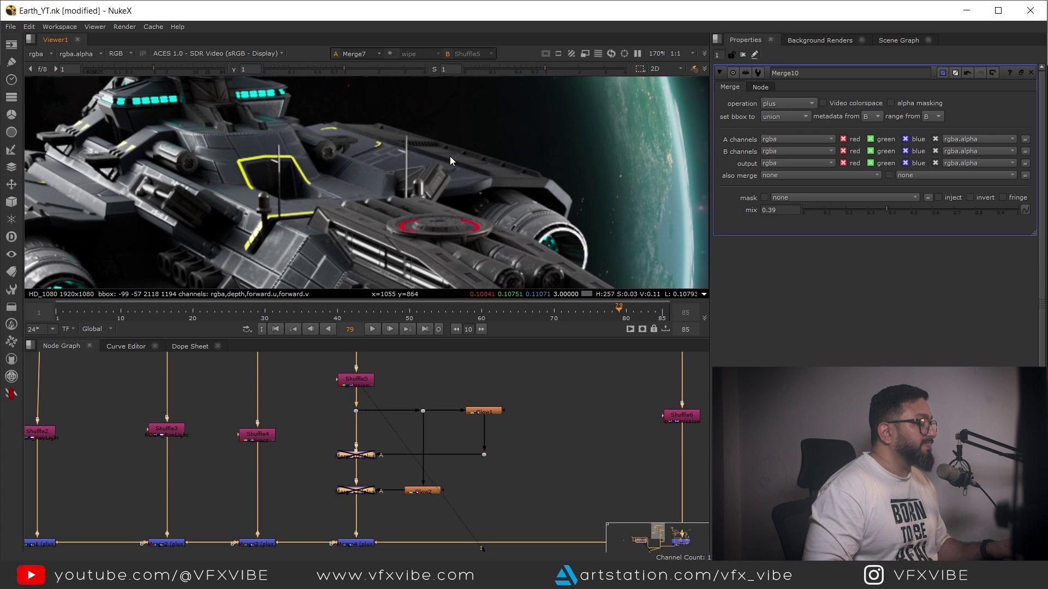
{"action": "scroll", "coordinate": [450, 156], "scroll_direction": "down", "scroll_amount": 3}
{"action": "key", "text": "d"}
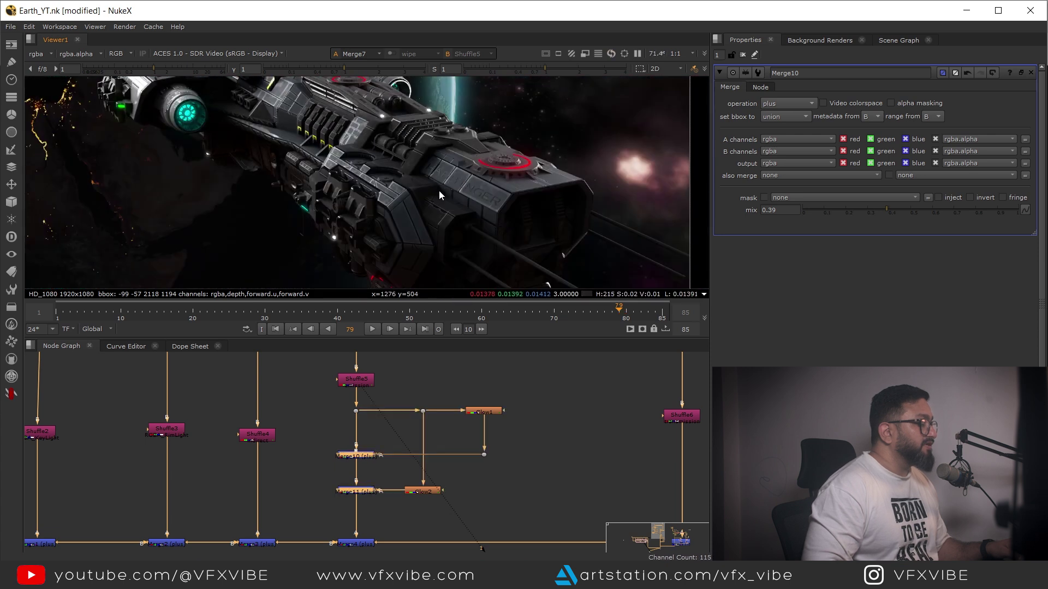
- View the output of the HDRI light Shuffle and examine the lighting on the ship's hull
{"action": "middle_click_drag", "start_coordinate": [450, 203], "coordinate": [483, 200]}
{"action": "scroll", "coordinate": [401, 439], "scroll_direction": "down", "scroll_amount": 5}
{"action": "middle_click_drag", "start_coordinate": [237, 443], "coordinate": [379, 489]}
{"action": "scroll", "coordinate": [353, 455], "scroll_direction": "up", "scroll_amount": 4}
{"action": "left_click_drag", "start_coordinate": [362, 473], "coordinate": [362, 435]}
{"action": "scroll", "coordinate": [362, 435], "scroll_direction": "up", "scroll_amount": 4}
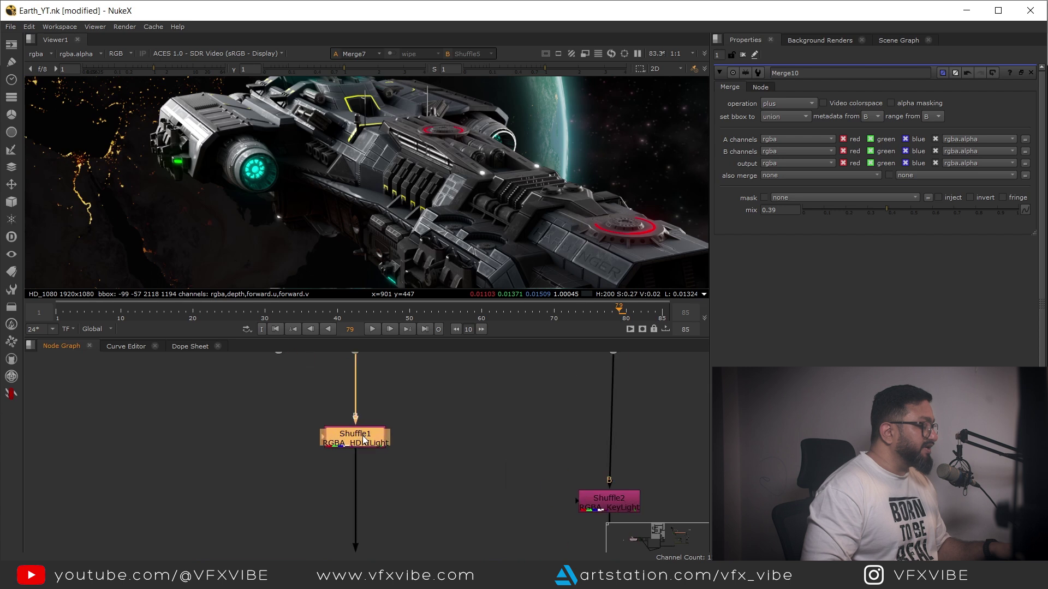
{"action": "key", "text": "1"}
{"action": "scroll", "coordinate": [330, 175], "scroll_direction": "up", "scroll_amount": 3}
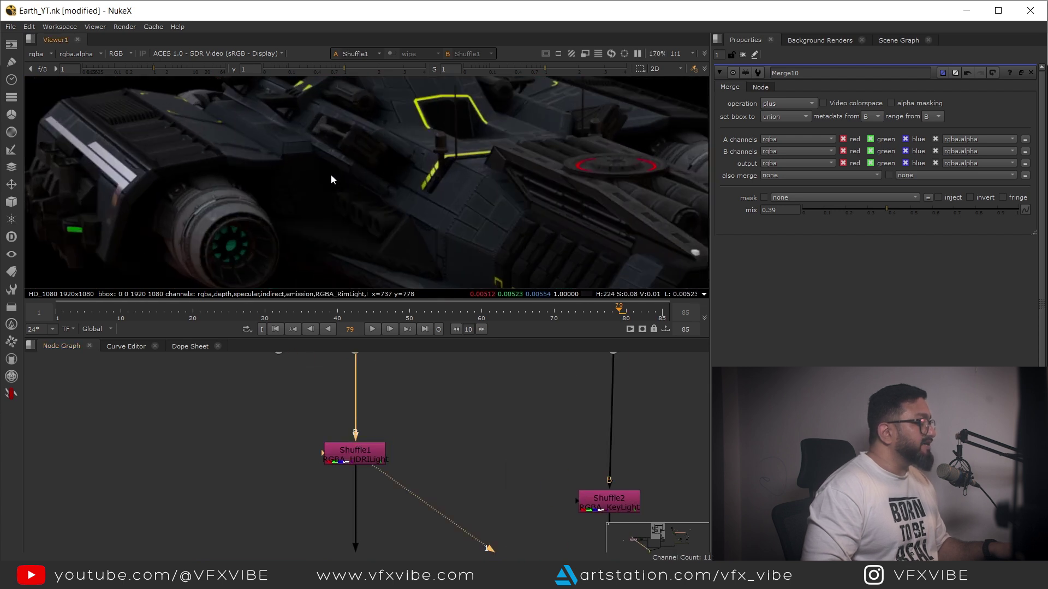
{"action": "scroll", "coordinate": [328, 172], "scroll_direction": "down", "scroll_amount": 4}
{"action": "middle_click_drag", "start_coordinate": [469, 452], "coordinate": [291, 394]}
{"action": "middle_click_drag", "start_coordinate": [353, 180], "coordinate": [249, 68]}
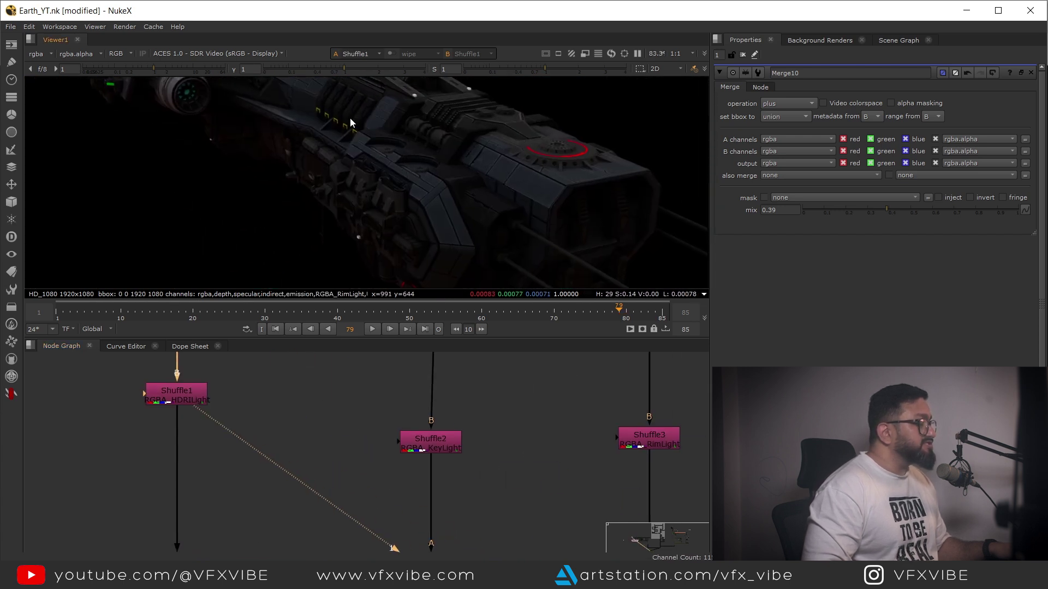
{"action": "scroll", "coordinate": [422, 147], "scroll_direction": "up", "scroll_amount": 2}
{"action": "scroll", "coordinate": [439, 438], "scroll_direction": "up", "scroll_amount": 2}
- Add a Grade node below the HDRI light Shuffle and set its gain to 0.8
{"action": "left_click", "coordinate": [436, 452]}
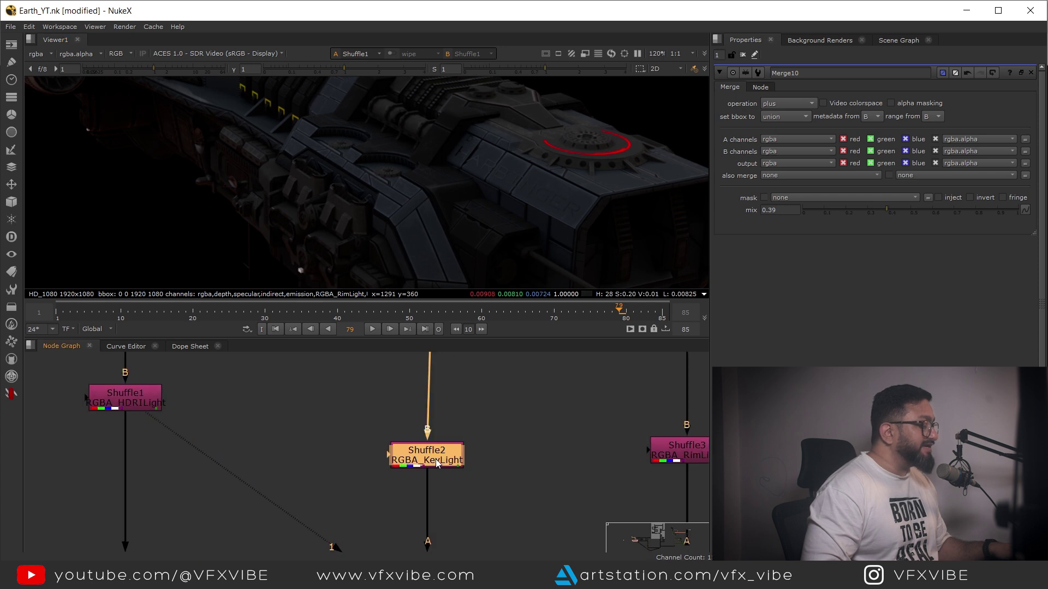
{"action": "scroll", "coordinate": [289, 425], "scroll_direction": "down", "scroll_amount": 3}
{"action": "scroll", "coordinate": [272, 425], "scroll_direction": "up", "scroll_amount": 3}
{"action": "left_click", "coordinate": [272, 425]}
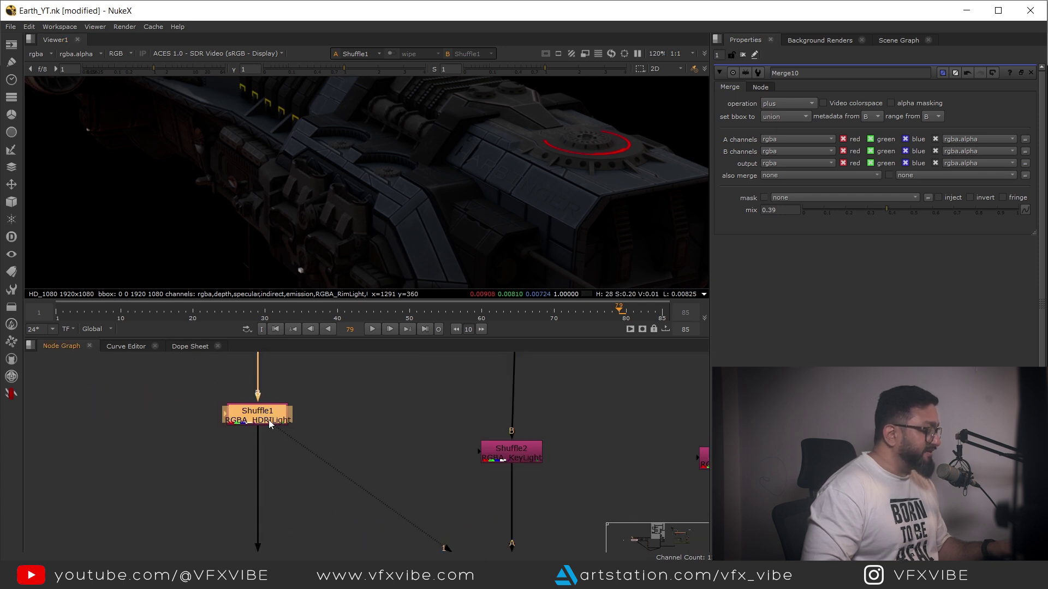
{"action": "key", "text": "g"}
{"action": "left_click_drag", "start_coordinate": [264, 443], "coordinate": [264, 468]}
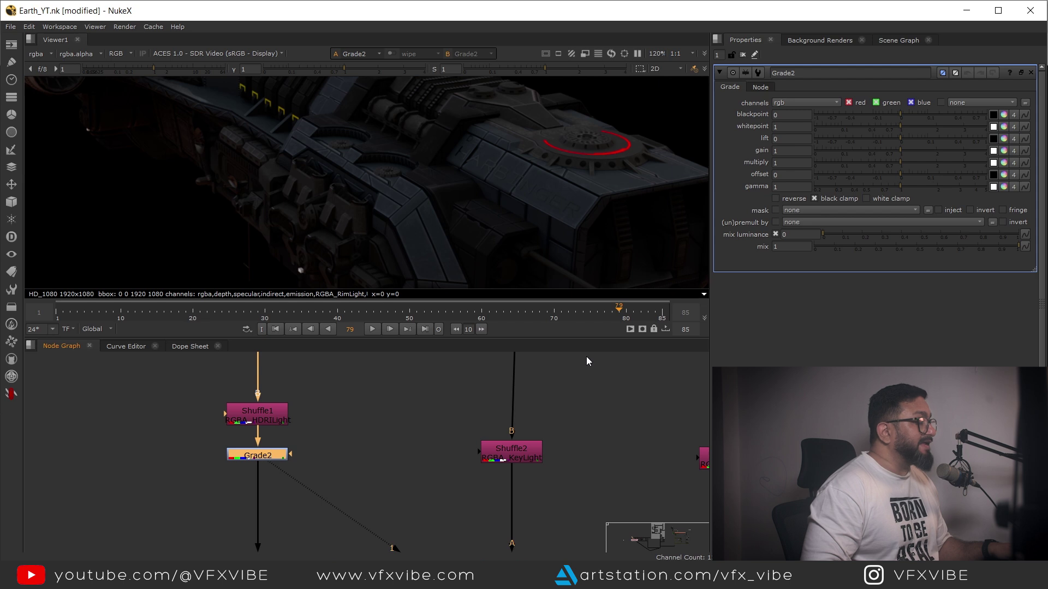
{"action": "left_click_drag", "start_coordinate": [899, 150], "coordinate": [892, 150]}
- View the Merge of the HDRI and key light passes and toggle the new Grade off and on to compare
{"action": "middle_click_drag", "start_coordinate": [512, 471], "coordinate": [475, 311]}
{"action": "left_click_drag", "start_coordinate": [560, 457], "coordinate": [365, 538]}
{"action": "key", "text": "1"}
{"action": "middle_click_drag", "start_coordinate": [463, 359], "coordinate": [471, 414]}
{"action": "scroll", "coordinate": [289, 409], "scroll_direction": "down", "scroll_amount": 1}
{"action": "middle_click_drag", "start_coordinate": [251, 368], "coordinate": [280, 447]}
{"action": "left_click", "coordinate": [276, 439]}
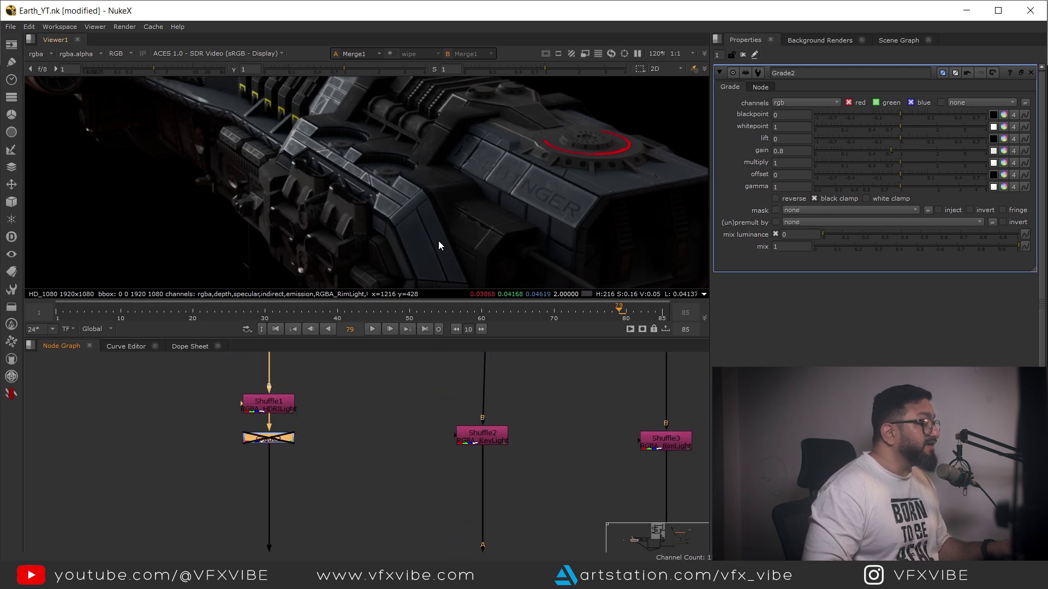
{"action": "middle_click_drag", "start_coordinate": [469, 180], "coordinate": [493, 254]}
{"action": "middle_click_drag", "start_coordinate": [419, 208], "coordinate": [499, 263]}
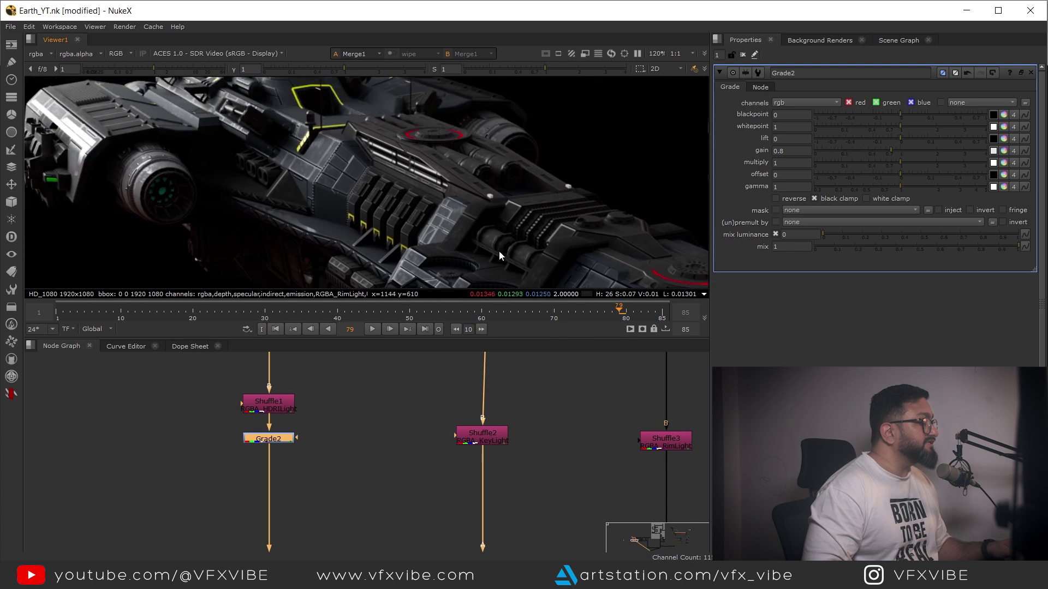
{"action": "scroll", "coordinate": [484, 447], "scroll_direction": "down", "scroll_amount": 1}
- Move the key light Shuffle up and insert a Dot on the wire below it
{"action": "left_click_drag", "start_coordinate": [485, 437], "coordinate": [488, 390]}
{"action": "scroll", "coordinate": [491, 401], "scroll_direction": "down", "scroll_amount": 3}
{"action": "scroll", "coordinate": [494, 400], "scroll_direction": "up", "scroll_amount": 2}
{"action": "middle_click_drag", "start_coordinate": [495, 415], "coordinate": [496, 437]}
{"action": "middle_click_drag", "start_coordinate": [492, 534], "coordinate": [476, 441]}
{"action": "scroll", "coordinate": [476, 441], "scroll_direction": "down", "scroll_amount": 1}
{"action": "left_click_drag", "start_coordinate": [467, 465], "coordinate": [470, 467]}
{"action": "middle_click_drag", "start_coordinate": [474, 367], "coordinate": [471, 450]}
{"action": "scroll", "coordinate": [470, 450], "scroll_direction": "up", "scroll_amount": 4}
{"action": "left_click_drag", "start_coordinate": [462, 483], "coordinate": [463, 457], "text": "ctrl"}
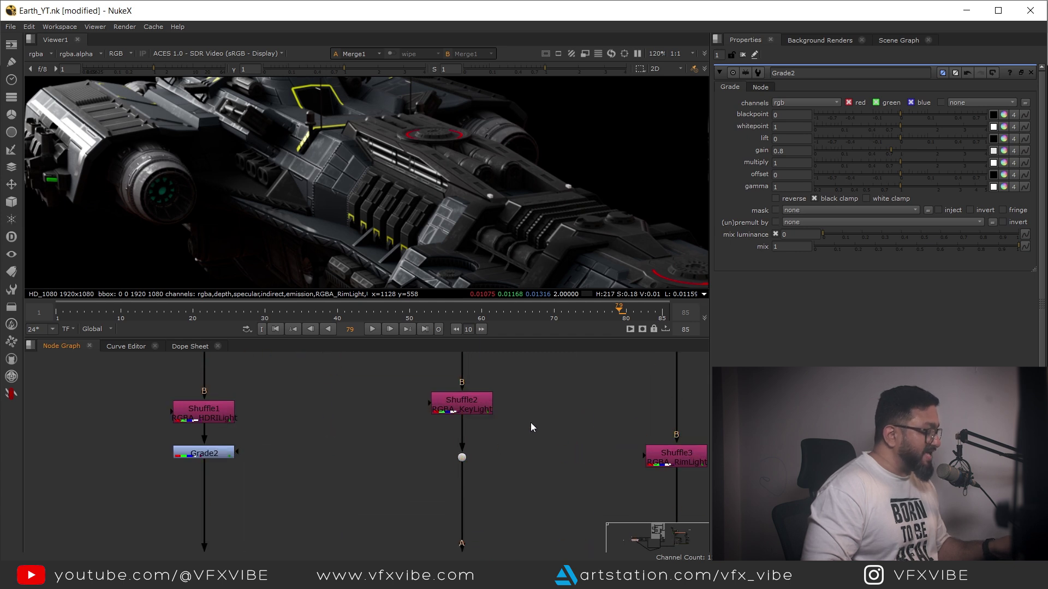
- Create an unconnected Glow node beside the key light Dot
{"action": "key", "text": "g"}
{"action": "key", "text": "o"}
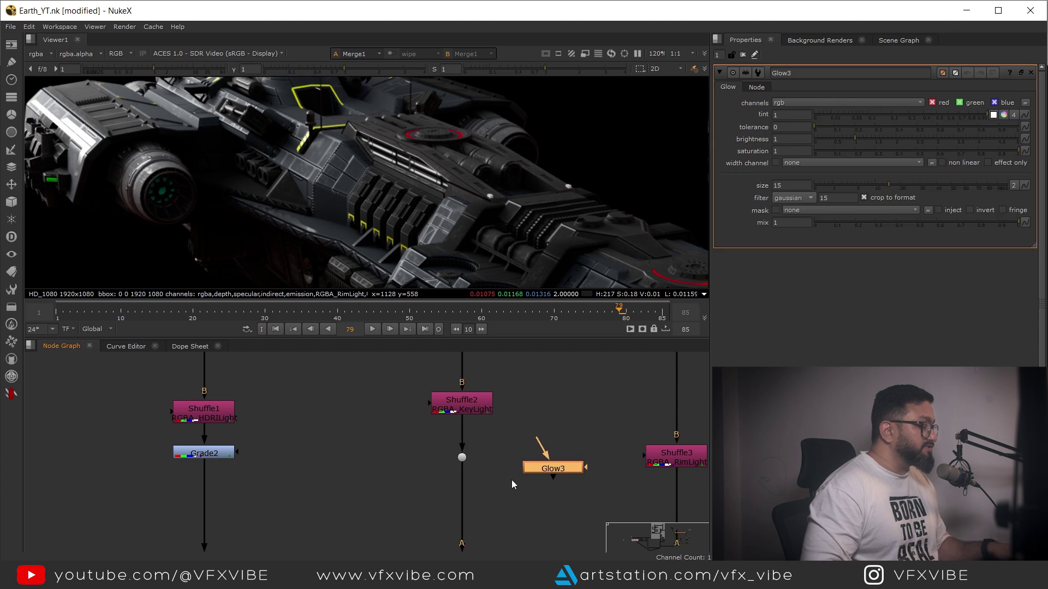
{"action": "left_click", "coordinate": [512, 480]}
- Switch to PureRef and open the recent reference board Reference.pur
{"action": "key", "text": "super"}
{"action": "type", "text": "pure"}
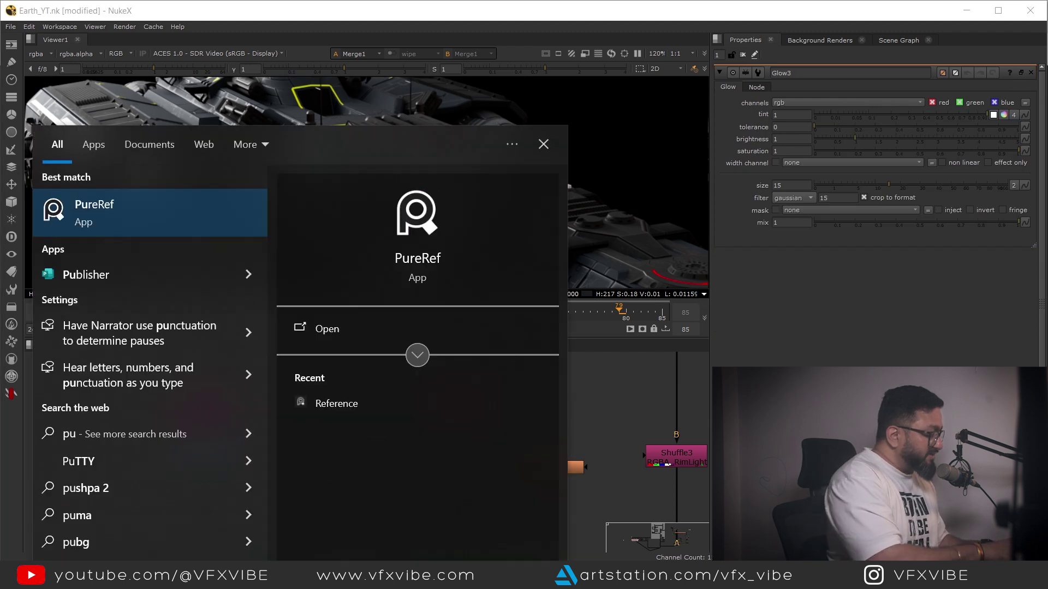
{"action": "left_click", "coordinate": [95, 216]}
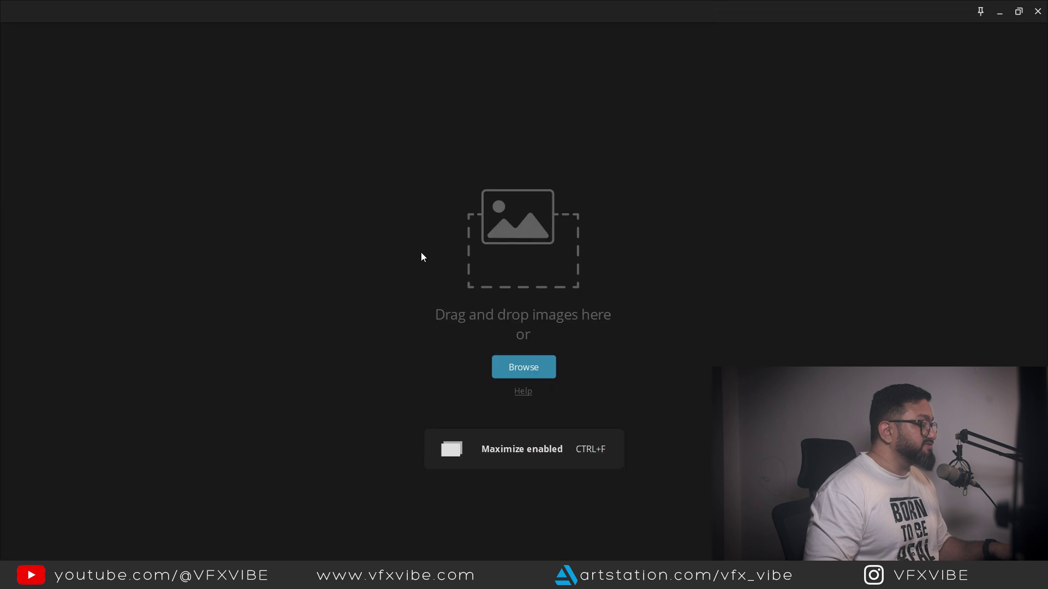
{"action": "right_click", "coordinate": [171, 181]}
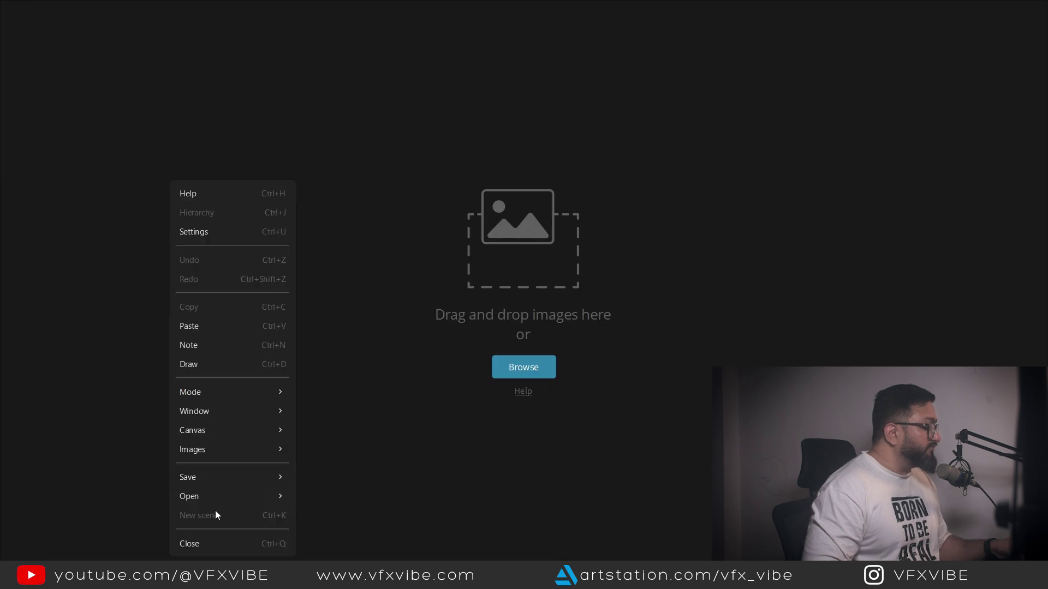
{"action": "mouse_move", "coordinate": [211, 495]}
{"action": "mouse_move", "coordinate": [355, 517]}
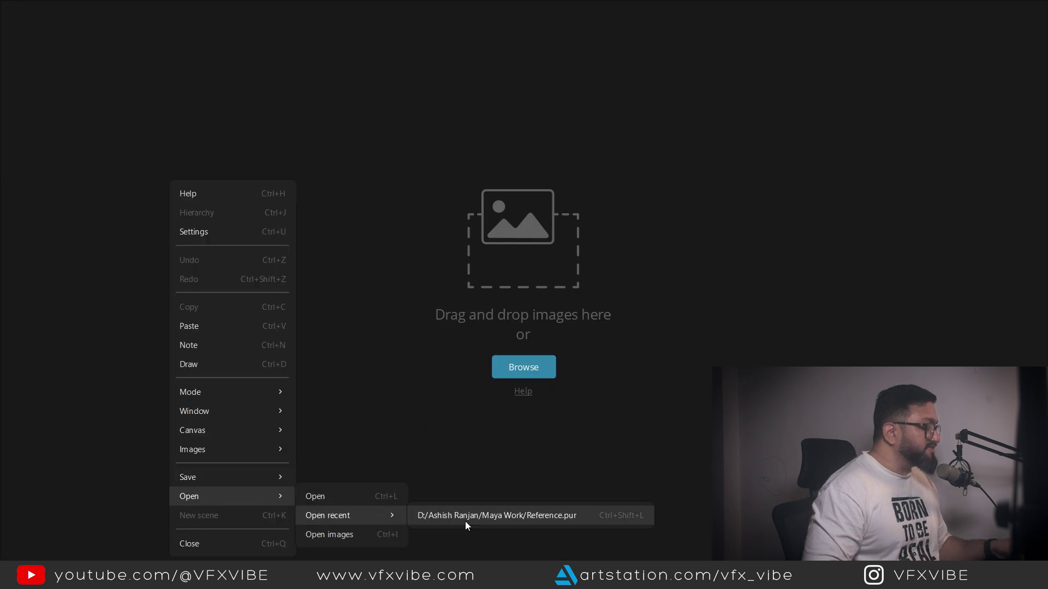
{"action": "left_click", "coordinate": [465, 519]}
- Restore the reference board from its maximized view and examine the glow and lighting in its spaceship images up close
{"action": "scroll", "coordinate": [464, 194], "scroll_direction": "up", "scroll_amount": 8}
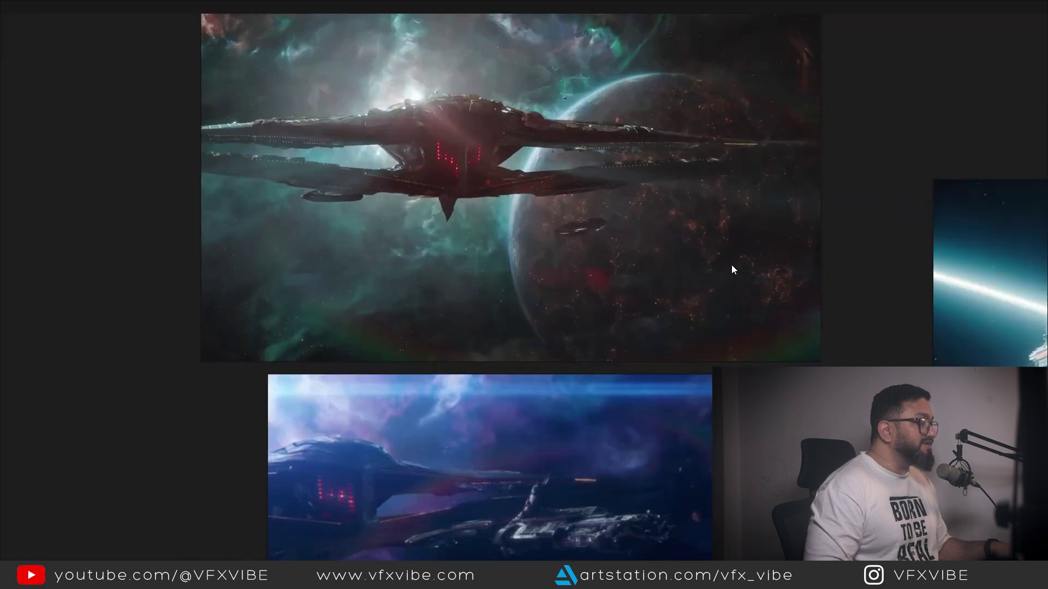
{"action": "key", "text": "ctrl+f"}
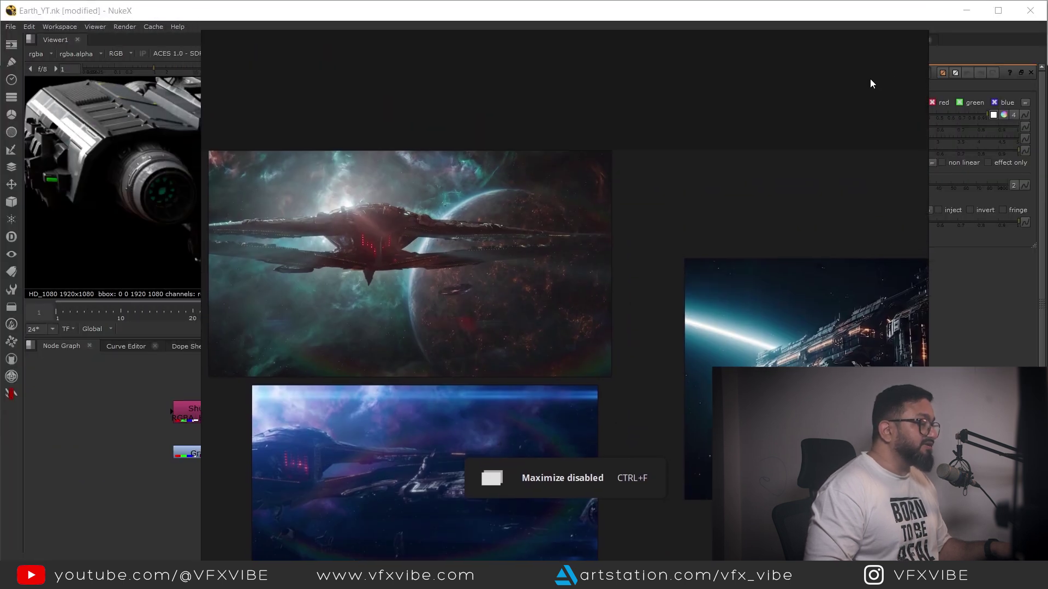
{"action": "scroll", "coordinate": [555, 243], "scroll_direction": "down", "scroll_amount": 5}
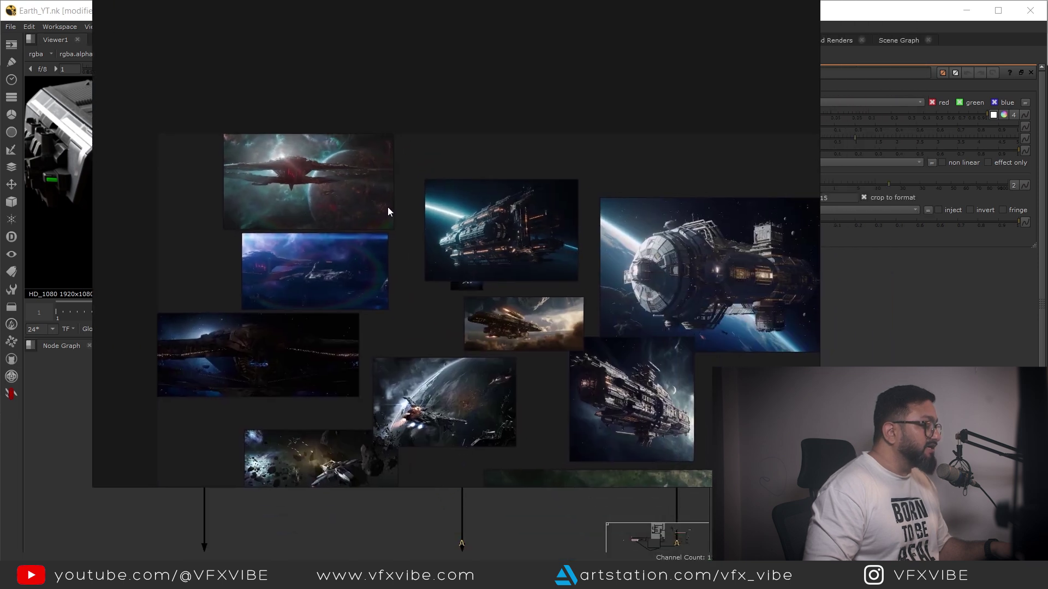
{"action": "scroll", "coordinate": [552, 352], "scroll_direction": "up", "scroll_amount": 10}
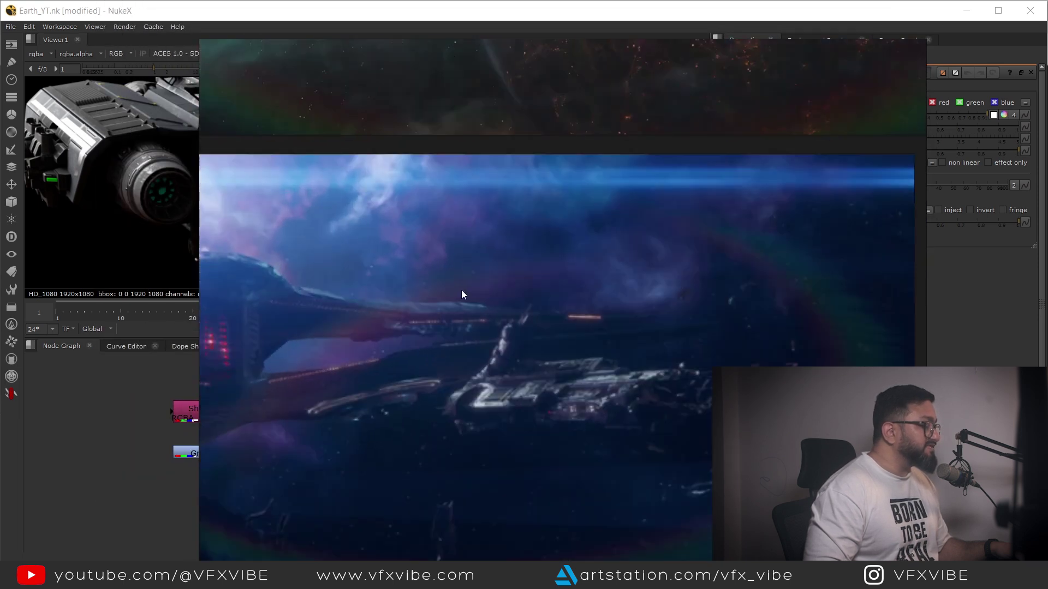
{"action": "middle_click_drag", "start_coordinate": [462, 295], "coordinate": [229, 425]}
{"action": "middle_click_drag", "start_coordinate": [660, 374], "coordinate": [371, 293]}
{"action": "scroll", "coordinate": [371, 293], "scroll_direction": "down", "scroll_amount": 8}
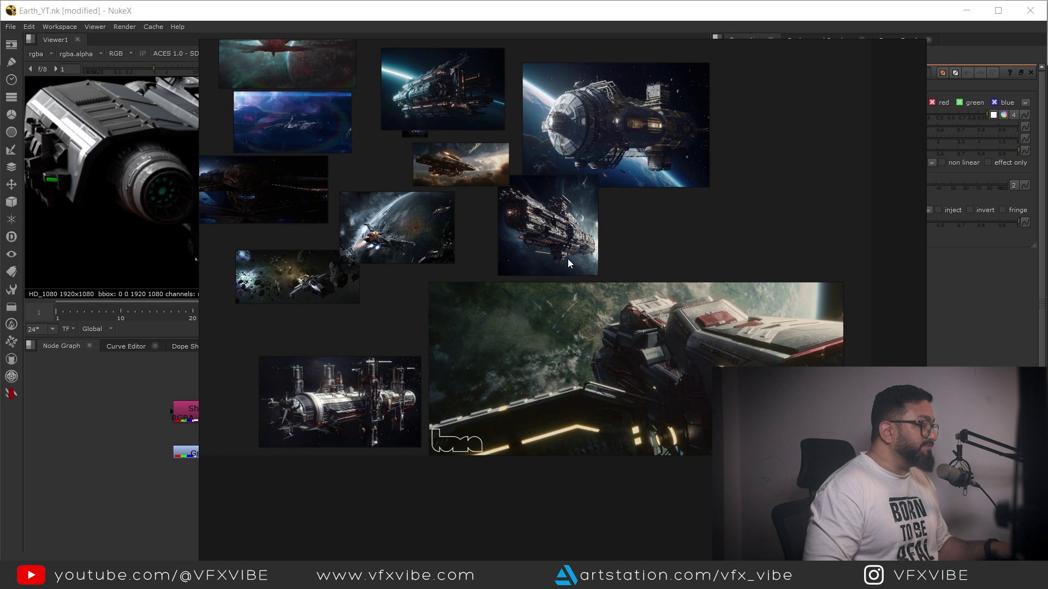
{"action": "scroll", "coordinate": [558, 229], "scroll_direction": "up", "scroll_amount": 8}
{"action": "middle_click_drag", "start_coordinate": [558, 192], "coordinate": [569, 263]}
{"action": "left_click", "coordinate": [603, 265]}
{"action": "scroll", "coordinate": [603, 266], "scroll_direction": "down", "scroll_amount": 6}
{"action": "middle_click_drag", "start_coordinate": [506, 405], "coordinate": [199, 362]}
{"action": "scroll", "coordinate": [720, 259], "scroll_direction": "up", "scroll_amount": 4}
{"action": "left_click", "coordinate": [668, 257]}
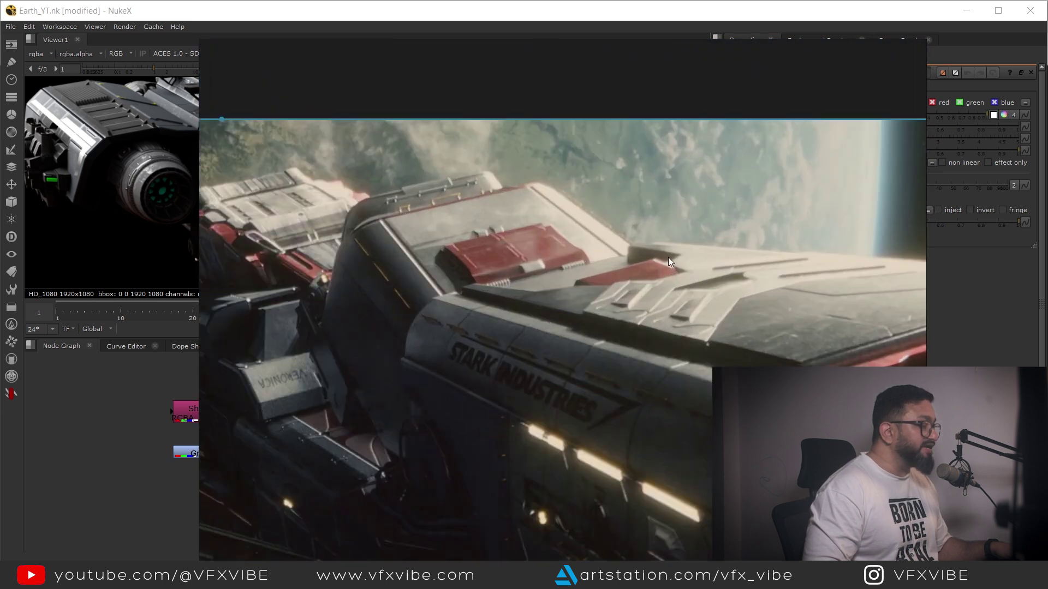
- Examine the lighting and highlight glow on the Stark Industries ship reference, both close up and as a whole
{"action": "scroll", "coordinate": [667, 257], "scroll_direction": "down", "scroll_amount": 5}
{"action": "scroll", "coordinate": [576, 261], "scroll_direction": "up", "scroll_amount": 3}
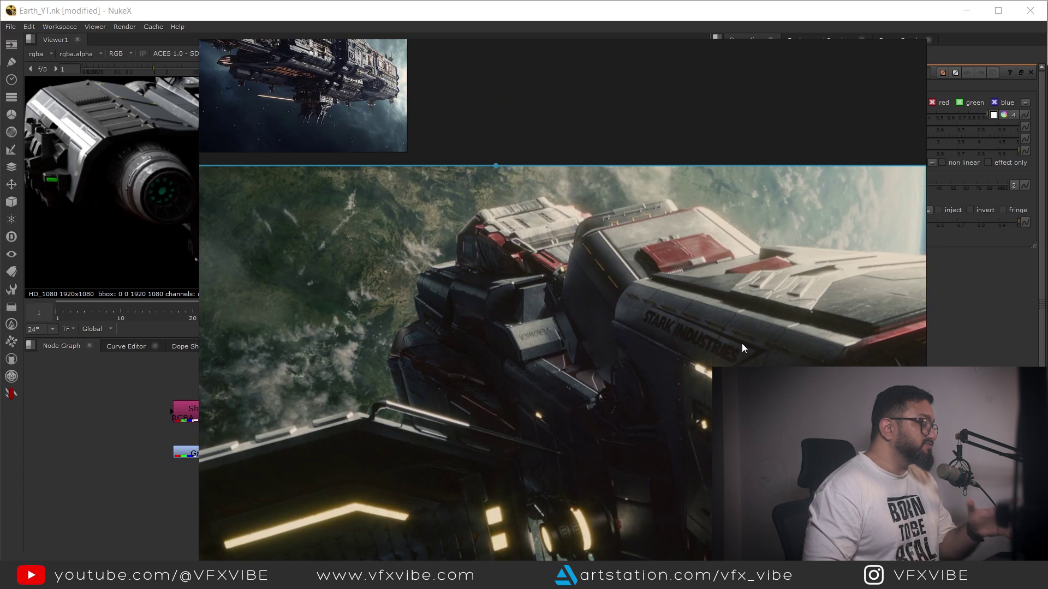
{"action": "scroll", "coordinate": [741, 343], "scroll_direction": "up", "scroll_amount": 3}
{"action": "scroll", "coordinate": [748, 311], "scroll_direction": "down", "scroll_amount": 3}
{"action": "scroll", "coordinate": [748, 304], "scroll_direction": "down", "scroll_amount": 3}
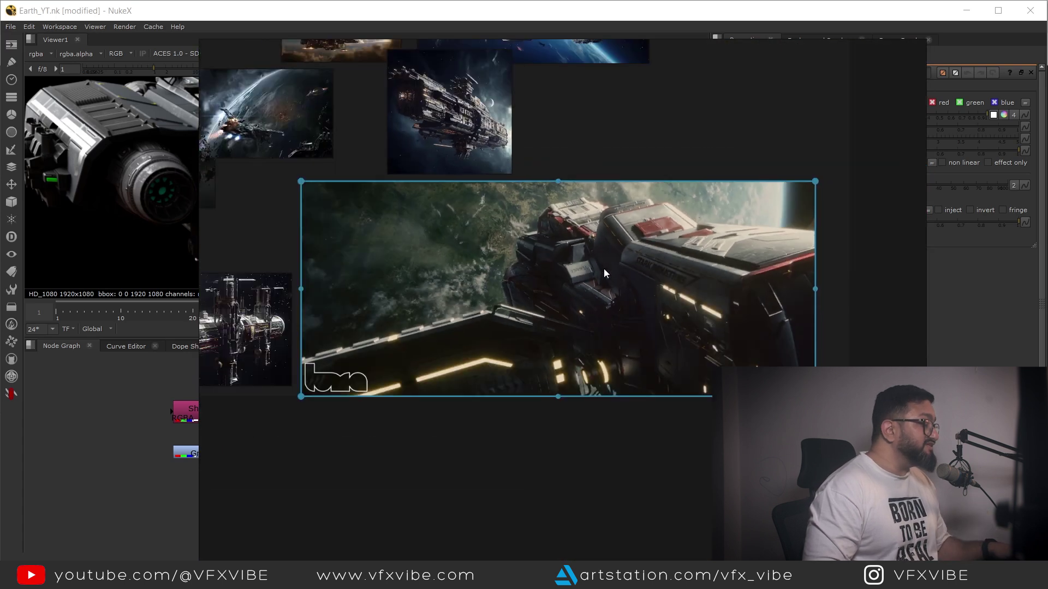
{"action": "scroll", "coordinate": [578, 259], "scroll_direction": "up", "scroll_amount": 1}
- Study the glow and lighting in the other spaceship references on the board and return to NukeX
{"action": "middle_click_drag", "start_coordinate": [412, 151], "coordinate": [514, 322]}
{"action": "scroll", "coordinate": [613, 246], "scroll_direction": "up", "scroll_amount": 3}
{"action": "mouse_move", "coordinate": [493, 251]}
{"action": "middle_mouse_down"}
{"action": "mouse_move", "coordinate": [613, 247]}
{"action": "mouse_move", "coordinate": [643, 233]}
{"action": "middle_mouse_up"}
{"action": "scroll", "coordinate": [642, 233], "scroll_direction": "up", "scroll_amount": 4}
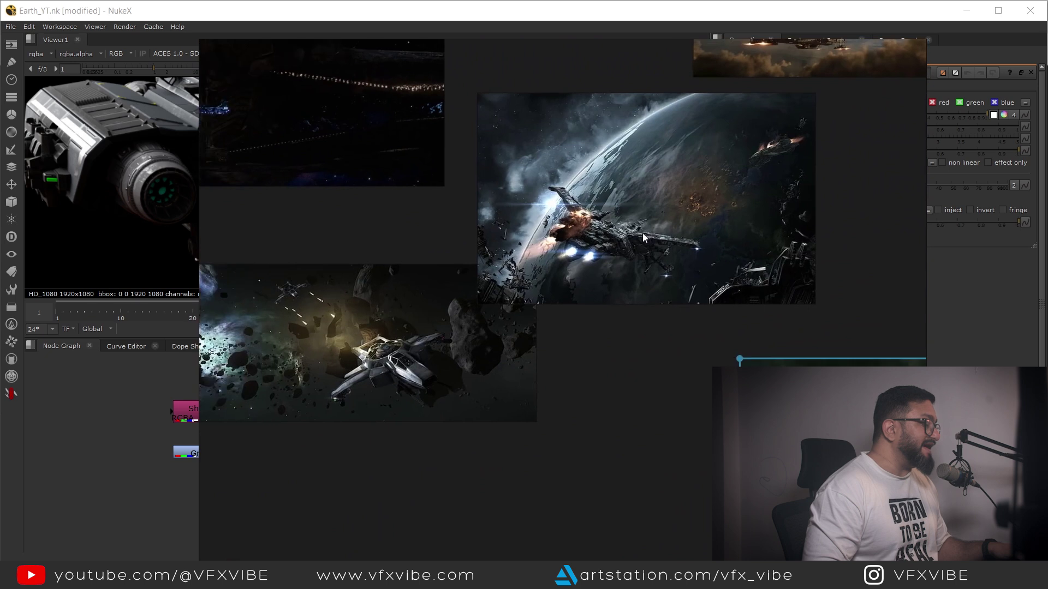
{"action": "scroll", "coordinate": [594, 221], "scroll_direction": "down", "scroll_amount": 2}
{"action": "middle_click_drag", "start_coordinate": [496, 346], "coordinate": [676, 187]}
{"action": "scroll", "coordinate": [387, 358], "scroll_direction": "up", "scroll_amount": 1}
{"action": "scroll", "coordinate": [346, 295], "scroll_direction": "down", "scroll_amount": 4}
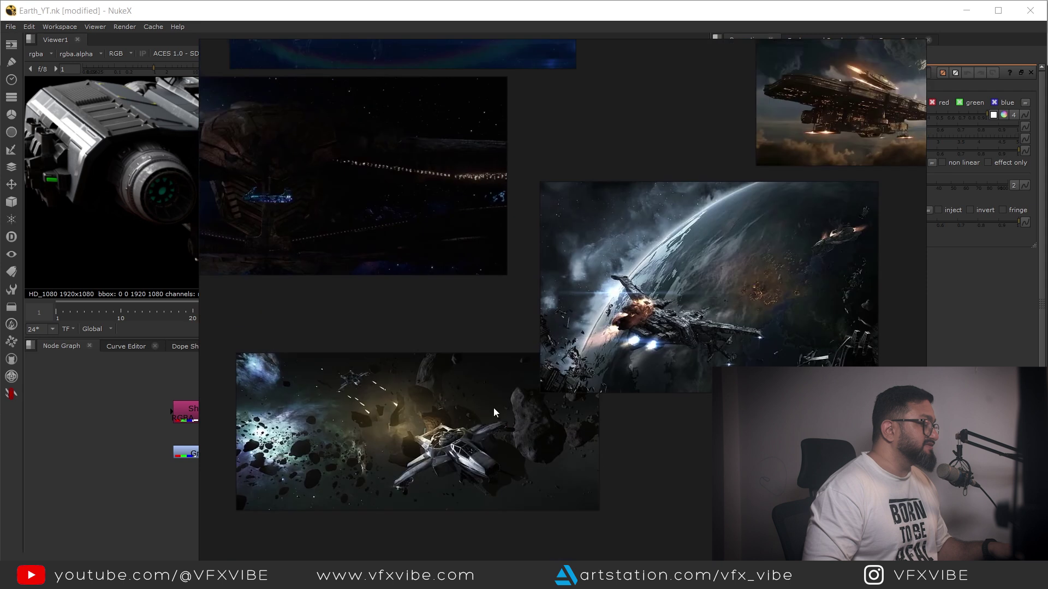
{"action": "middle_click_drag", "start_coordinate": [493, 413], "coordinate": [490, 442]}
{"action": "scroll", "coordinate": [624, 279], "scroll_direction": "down", "scroll_amount": 5}
{"action": "middle_click_drag", "start_coordinate": [636, 434], "coordinate": [676, 325]}
{"action": "middle_click_drag", "start_coordinate": [641, 385], "coordinate": [644, 432]}
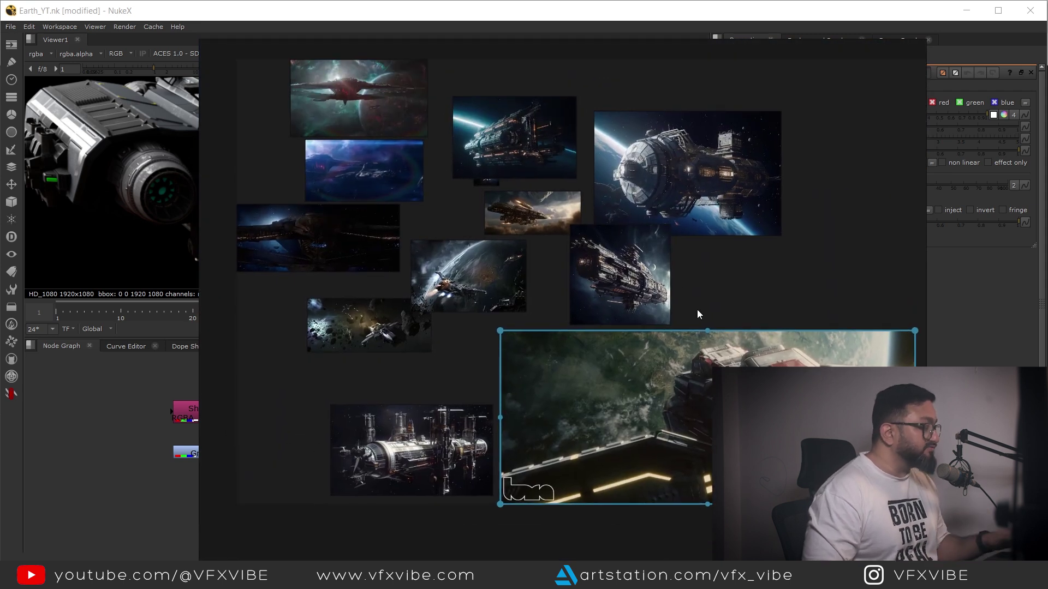
{"action": "scroll", "coordinate": [650, 341], "scroll_direction": "up", "scroll_amount": 2}
{"action": "scroll", "coordinate": [651, 342], "scroll_direction": "down", "scroll_amount": 3}
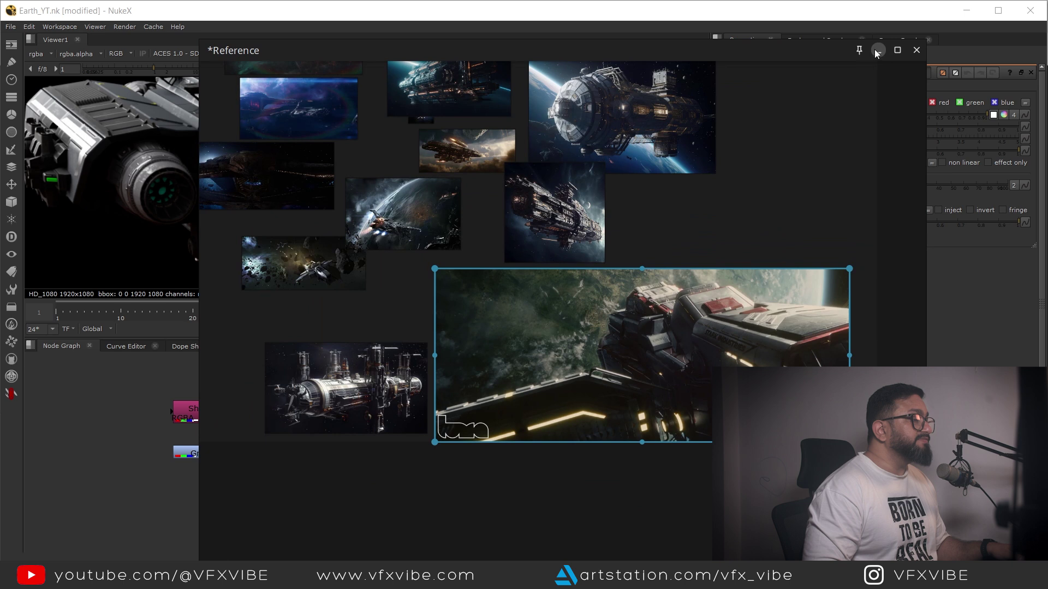
{"action": "left_click", "coordinate": [875, 51]}
{"action": "scroll", "coordinate": [434, 198], "scroll_direction": "down", "scroll_amount": 5}
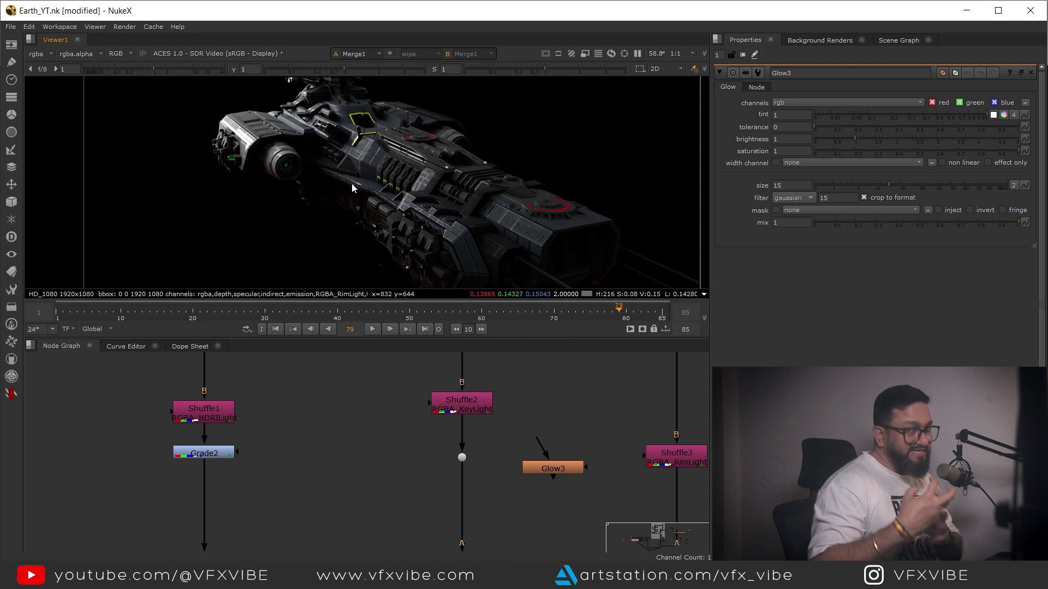
- Move the key light Shuffle up and add a Grade below it with gain 1.2 and gamma 0.97
{"action": "middle_click_drag", "start_coordinate": [545, 470], "coordinate": [552, 533]}
{"action": "left_click_drag", "start_coordinate": [485, 473], "coordinate": [485, 429]}
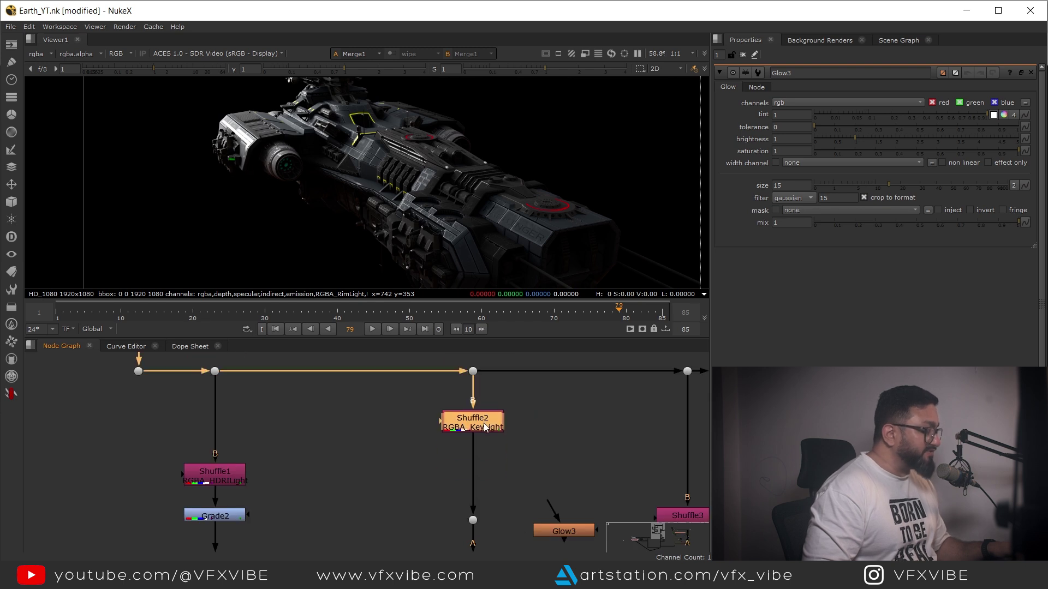
{"action": "key", "text": "g"}
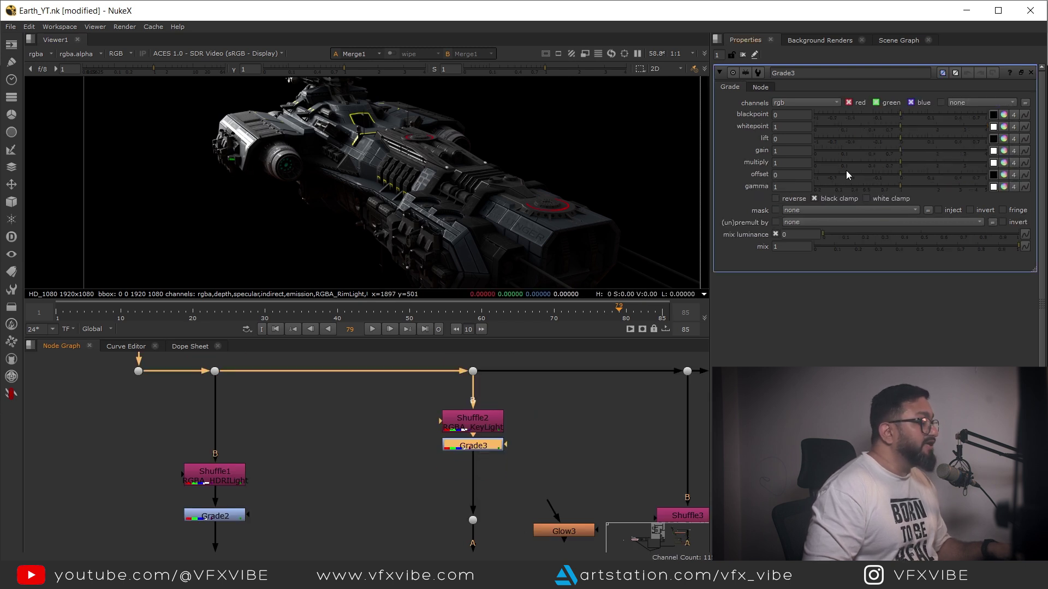
{"action": "left_click_drag", "start_coordinate": [902, 150], "coordinate": [908, 150]}
{"action": "left_click", "coordinate": [901, 187]}
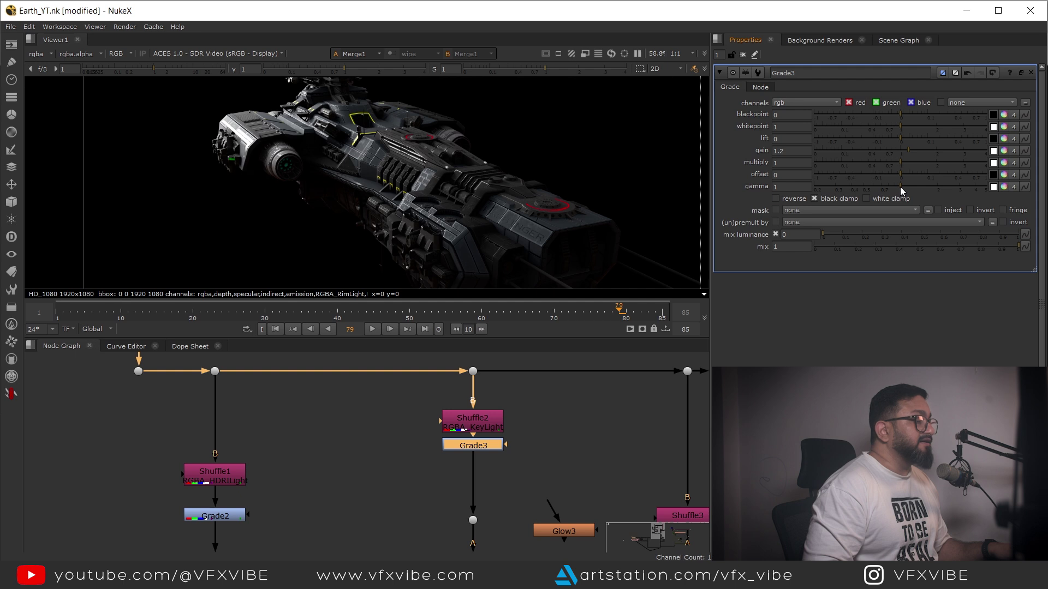
{"action": "left_click_drag", "start_coordinate": [899, 186], "coordinate": [898, 185]}
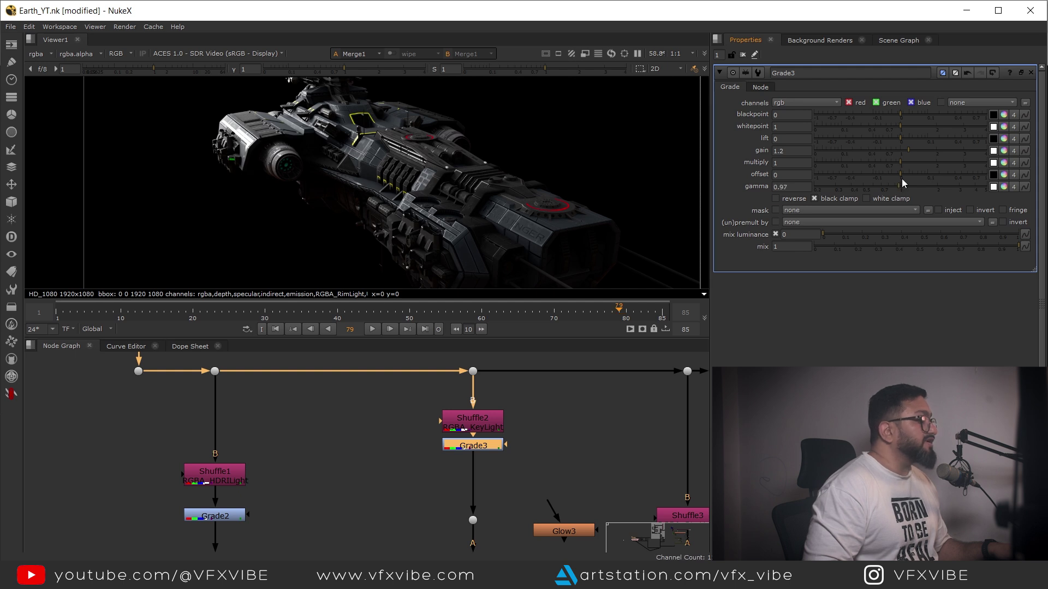
- Connect the Glow to the key light Dot, view it, and make it effect only with a slightly larger size
{"action": "middle_click_drag", "start_coordinate": [519, 471], "coordinate": [461, 425]}
{"action": "left_click_drag", "start_coordinate": [491, 461], "coordinate": [418, 480]}
{"action": "left_click", "coordinate": [493, 484]}
{"action": "left_click_drag", "start_coordinate": [493, 485], "coordinate": [530, 472]}
{"action": "key", "text": "1"}
{"action": "double_click", "coordinate": [539, 472]}
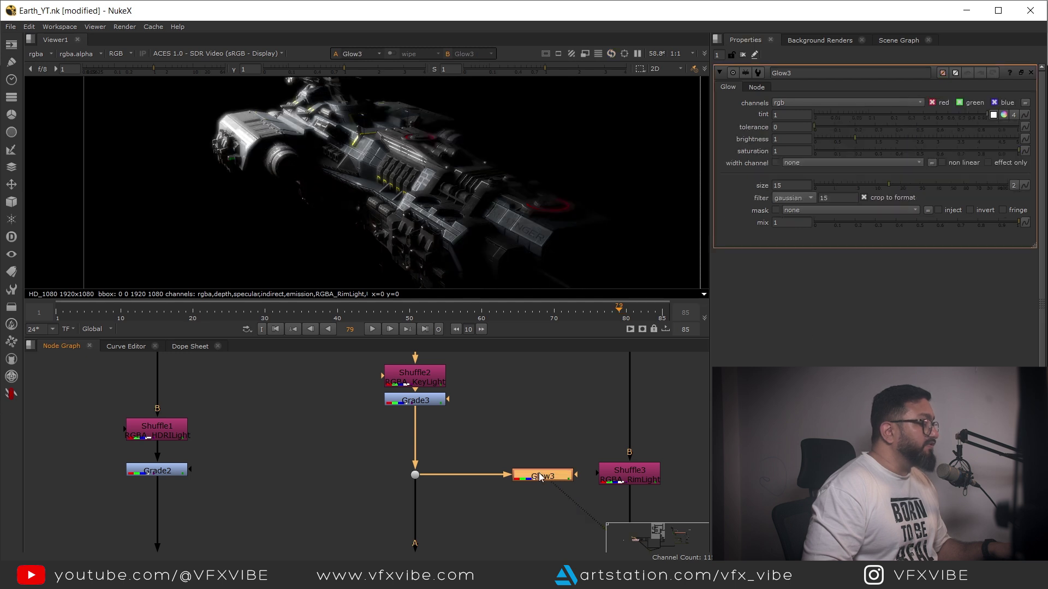
{"action": "left_click", "coordinate": [988, 162]}
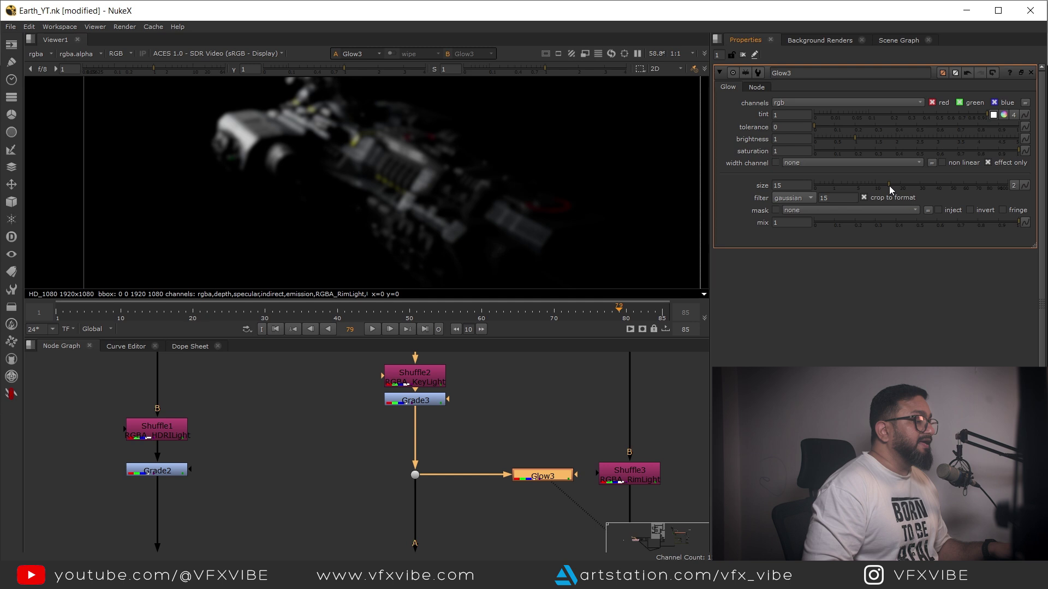
{"action": "left_click_drag", "start_coordinate": [889, 186], "coordinate": [897, 185]}
- Add a Merge on the key light branch below the Dot, with the Glow as its A input
{"action": "middle_click_drag", "start_coordinate": [477, 519], "coordinate": [474, 467]}
{"action": "key", "text": "m"}
{"action": "left_click_drag", "start_coordinate": [476, 467], "coordinate": [544, 511]}
- Switch to PureRef, check the hull highlights in the Stark Industries ship reference, and return to NukeX
{"action": "key", "text": "alt+Tab"}
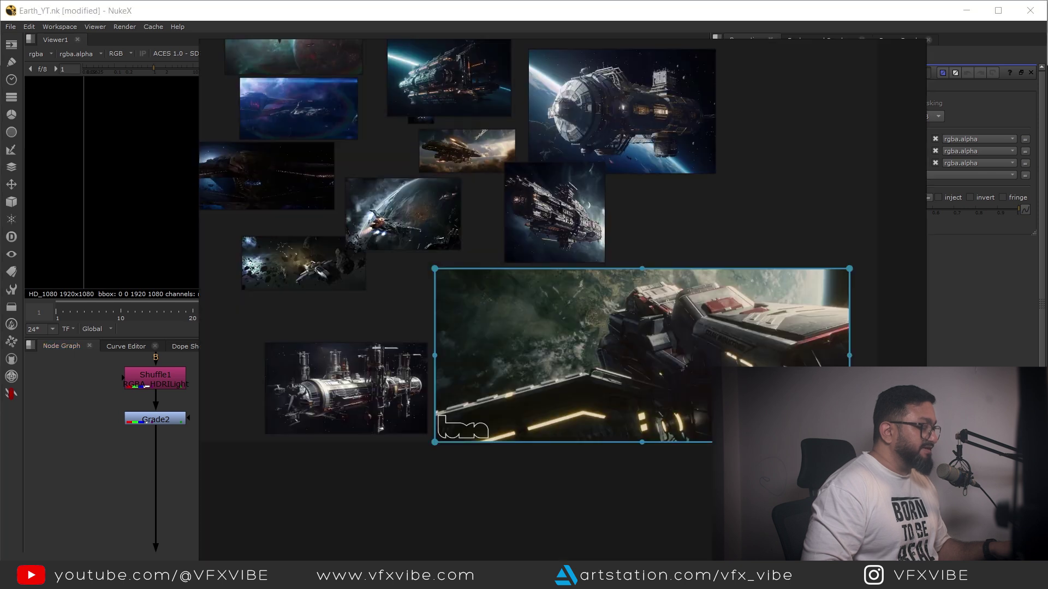
{"action": "double_click", "coordinate": [760, 300]}
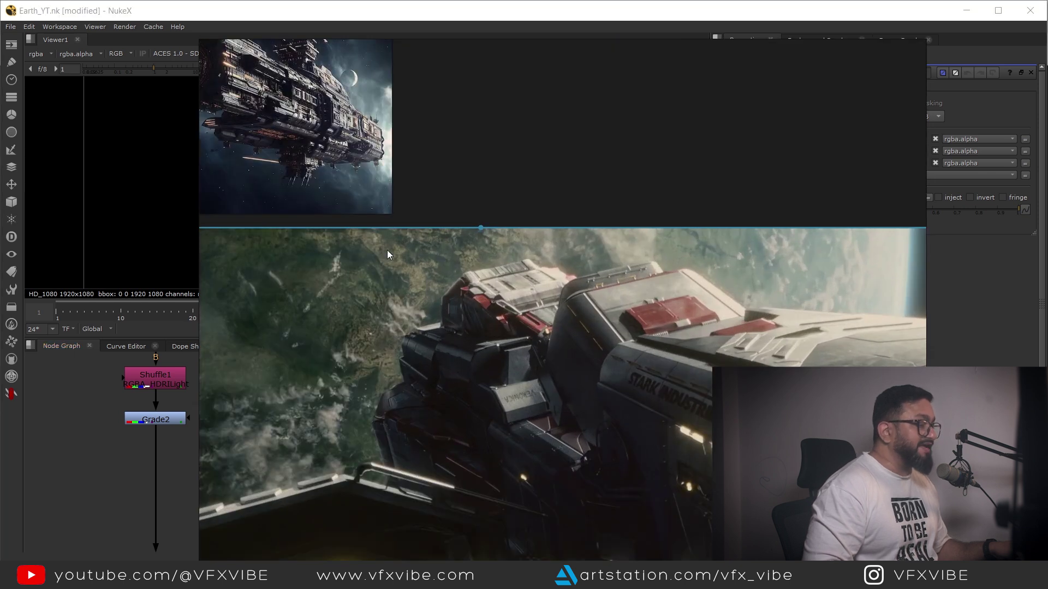
{"action": "left_click", "coordinate": [878, 50]}
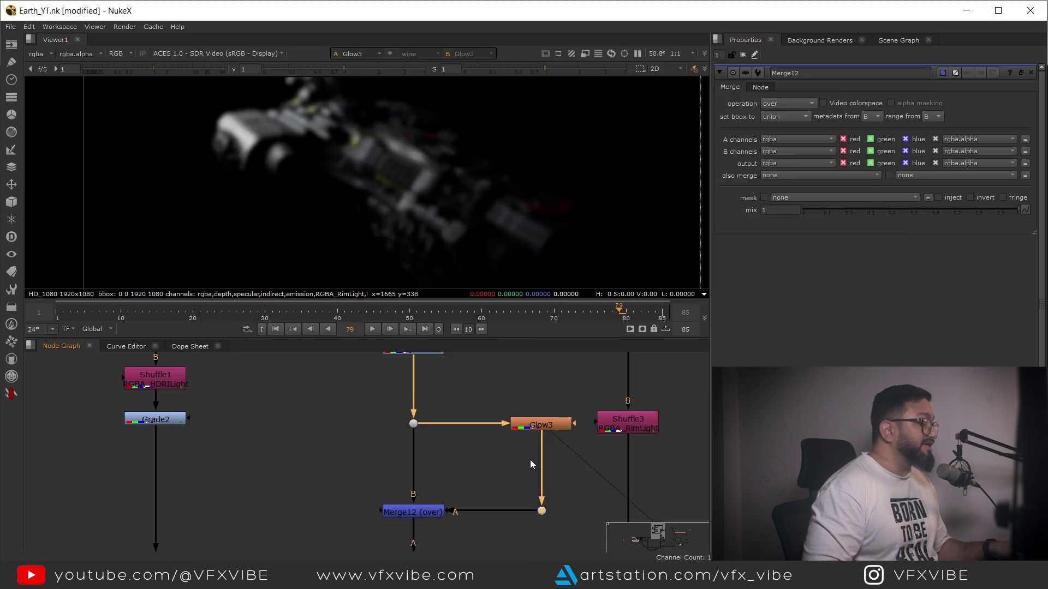
- Set the key light glow Merge's operation to plus
{"action": "middle_click_drag", "start_coordinate": [484, 471], "coordinate": [449, 411]}
{"action": "left_click", "coordinate": [376, 451]}
{"action": "left_click", "coordinate": [791, 101]}
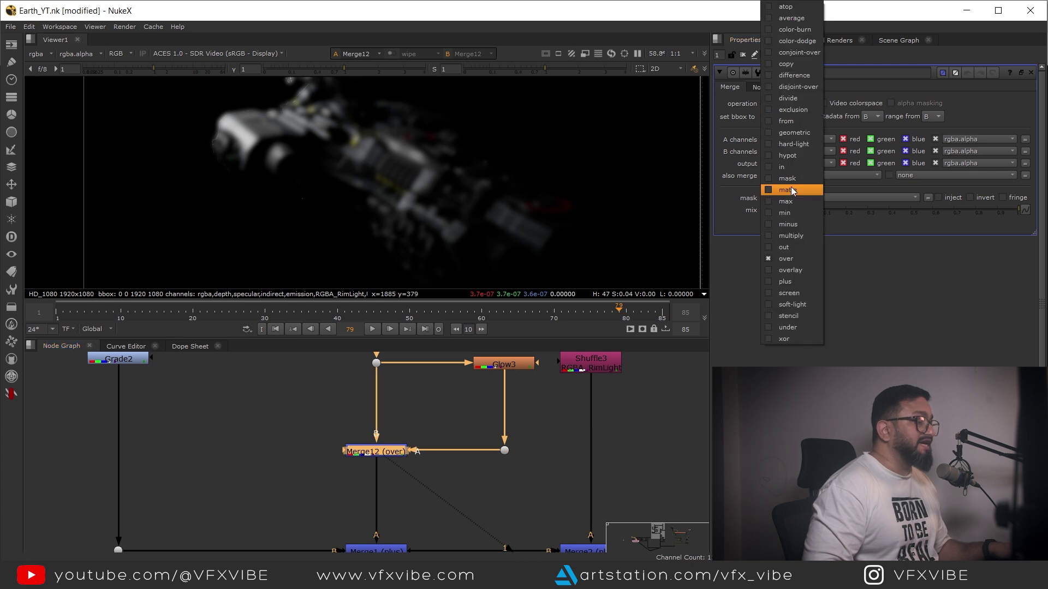
{"action": "left_click", "coordinate": [785, 283]}
- View the final merged composite and examine the key light glow on the ship's engines and hull
{"action": "middle_click_drag", "start_coordinate": [394, 522], "coordinate": [394, 436]}
{"action": "scroll", "coordinate": [394, 436], "scroll_direction": "down", "scroll_amount": 3}
{"action": "middle_click_drag", "start_coordinate": [594, 512], "coordinate": [301, 358]}
{"action": "left_click", "coordinate": [627, 397]}
{"action": "key", "text": "1"}
{"action": "scroll", "coordinate": [382, 274], "scroll_direction": "up", "scroll_amount": 5}
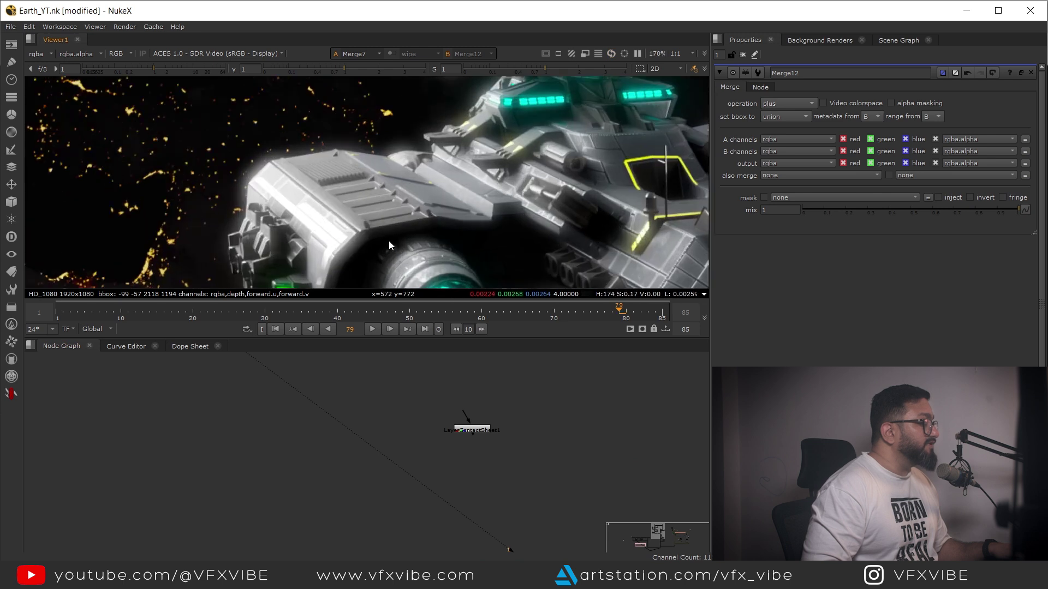
{"action": "middle_click_drag", "start_coordinate": [448, 232], "coordinate": [362, 185]}
{"action": "middle_click_drag", "start_coordinate": [508, 84], "coordinate": [332, 65]}
{"action": "scroll", "coordinate": [349, 150], "scroll_direction": "down", "scroll_amount": 3}
{"action": "middle_click_drag", "start_coordinate": [392, 185], "coordinate": [437, 246]}
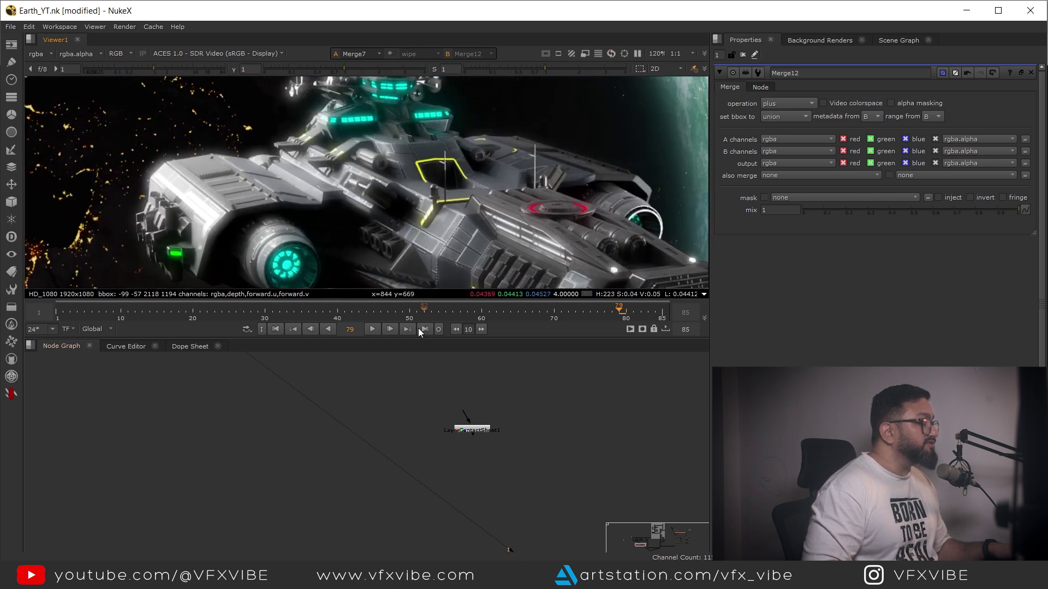
- Insert a Grade between the key light Dot and its Glow, set its gamma to 0.55, and view it
{"action": "middle_click_drag", "start_coordinate": [420, 365], "coordinate": [458, 496]}
{"action": "scroll", "coordinate": [458, 496], "scroll_direction": "down", "scroll_amount": 1}
{"action": "middle_click_drag", "start_coordinate": [374, 377], "coordinate": [407, 471]}
{"action": "scroll", "coordinate": [407, 470], "scroll_direction": "up", "scroll_amount": 6}
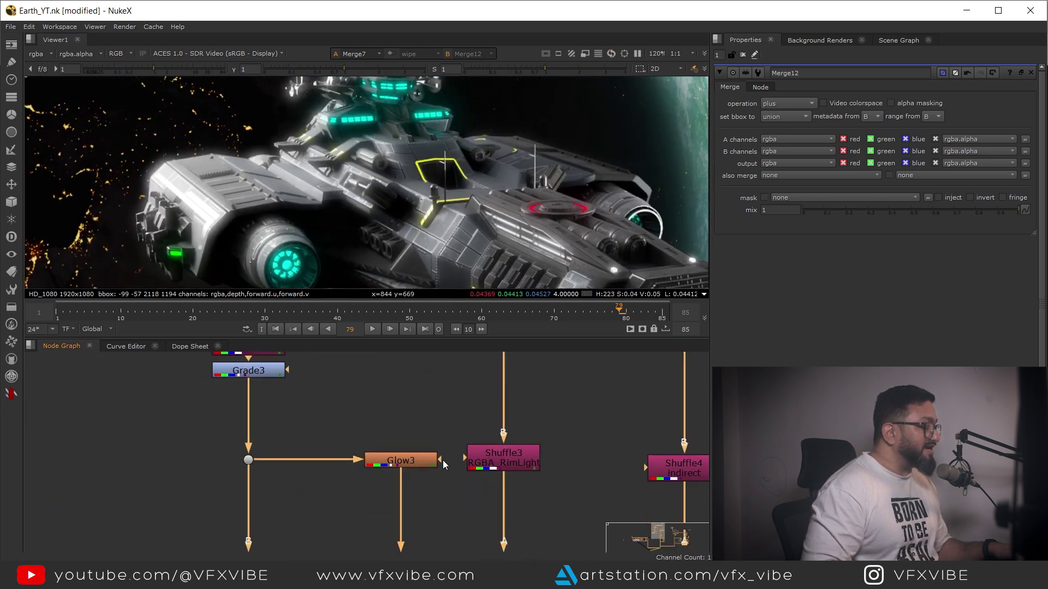
{"action": "left_click", "coordinate": [230, 502]}
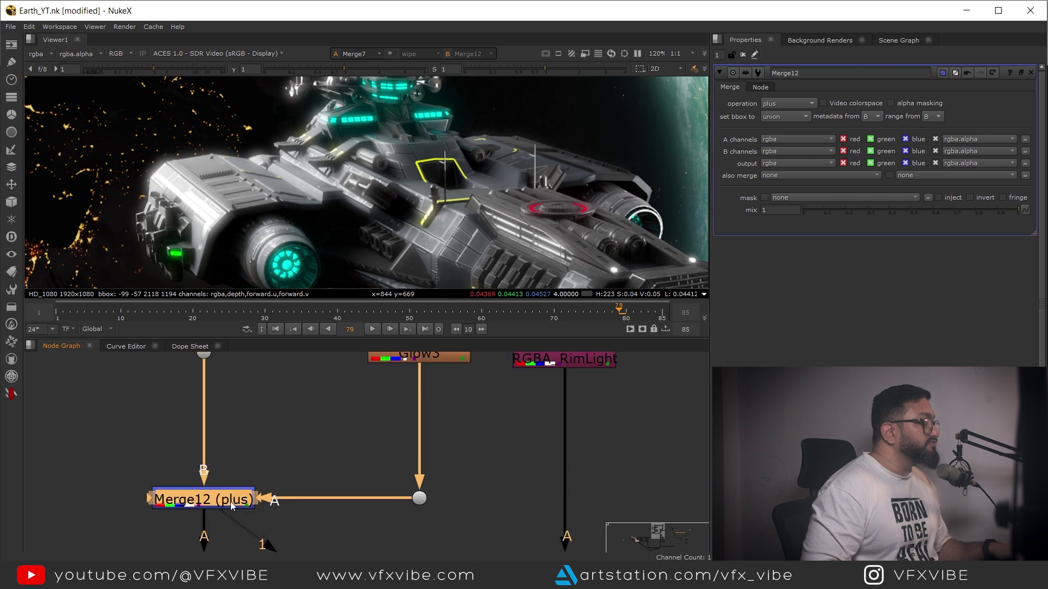
{"action": "middle_click_drag", "start_coordinate": [545, 375], "coordinate": [554, 456]}
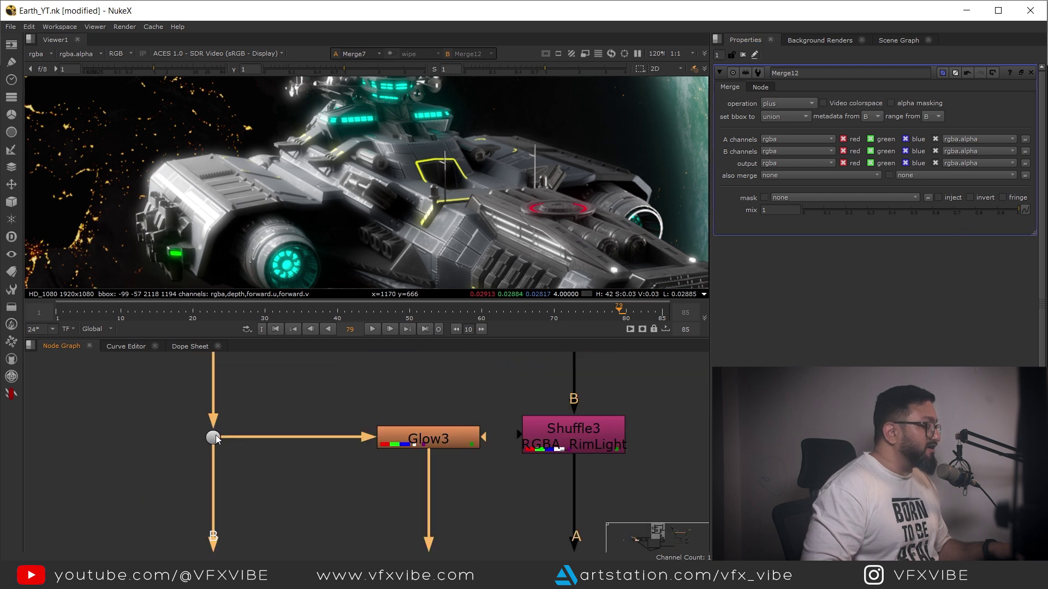
{"action": "left_click", "coordinate": [213, 437]}
{"action": "key", "text": "1"}
{"action": "left_click", "coordinate": [319, 388]}
{"action": "key", "text": "g"}
{"action": "left_click_drag", "start_coordinate": [318, 388], "coordinate": [309, 440]}
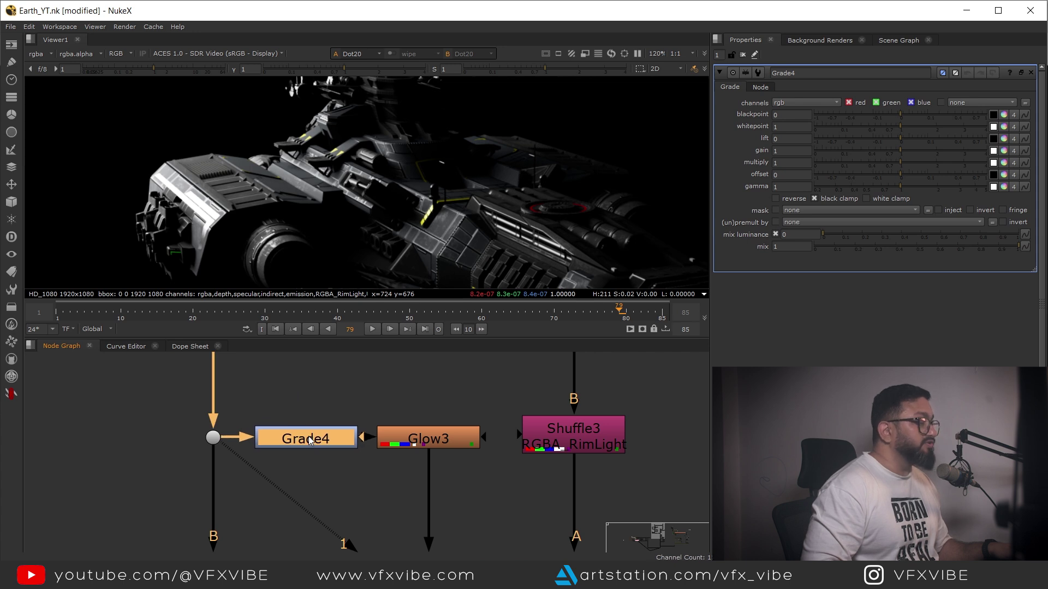
{"action": "left_click_drag", "start_coordinate": [899, 191], "coordinate": [868, 191]}
{"action": "key", "text": "1"}
- Compare the key light glow adjustment off and on, and view the result at the plus Merge
{"action": "key", "text": "Tab"}
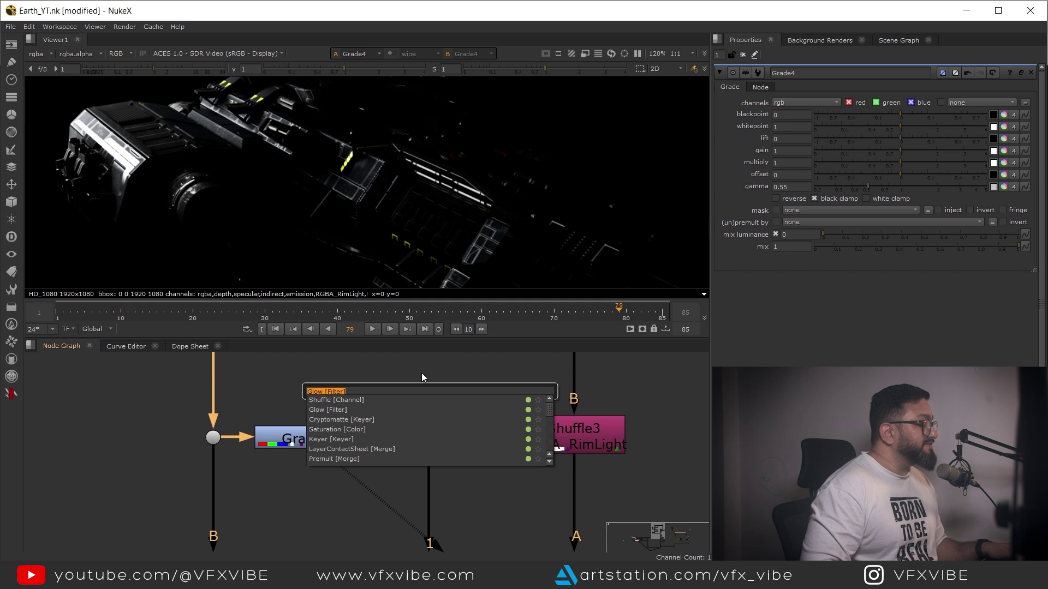
{"action": "key", "text": "Return"}
{"action": "key", "text": "d"}
{"action": "scroll", "coordinate": [319, 135], "scroll_direction": "up", "scroll_amount": 3}
{"action": "key", "text": "d"}
{"action": "key", "text": "d"}
{"action": "key", "text": "d"}
{"action": "scroll", "coordinate": [470, 508], "scroll_direction": "down", "scroll_amount": 4}
{"action": "middle_click_drag", "start_coordinate": [470, 507], "coordinate": [458, 402]}
{"action": "scroll", "coordinate": [323, 438], "scroll_direction": "up", "scroll_amount": 1}
{"action": "left_click_drag", "start_coordinate": [393, 408], "coordinate": [204, 489]}
{"action": "key", "text": "1"}
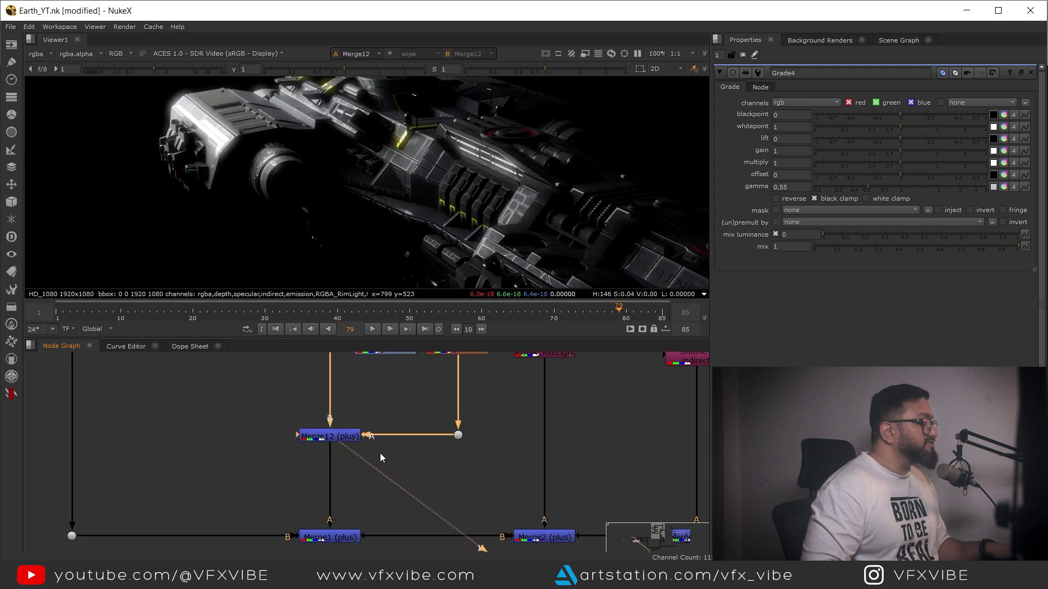
- Return the viewer to the final composite and inspect the graded glow on the ship's brightest panels
{"action": "scroll", "coordinate": [379, 453], "scroll_direction": "down", "scroll_amount": 5}
{"action": "key", "text": "2"}
{"action": "middle_click_drag", "start_coordinate": [358, 195], "coordinate": [412, 286]}
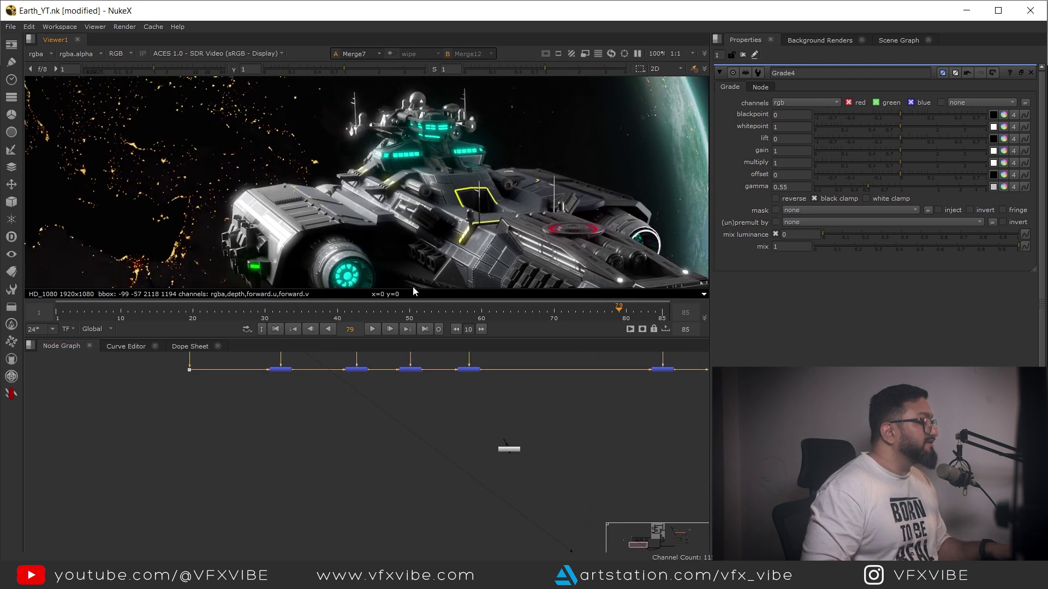
{"action": "scroll", "coordinate": [349, 234], "scroll_direction": "up", "scroll_amount": 2}
{"action": "scroll", "coordinate": [462, 153], "scroll_direction": "down", "scroll_amount": 2}
{"action": "middle_click_drag", "start_coordinate": [461, 156], "coordinate": [358, 86]}
{"action": "scroll", "coordinate": [529, 136], "scroll_direction": "up", "scroll_amount": 4}
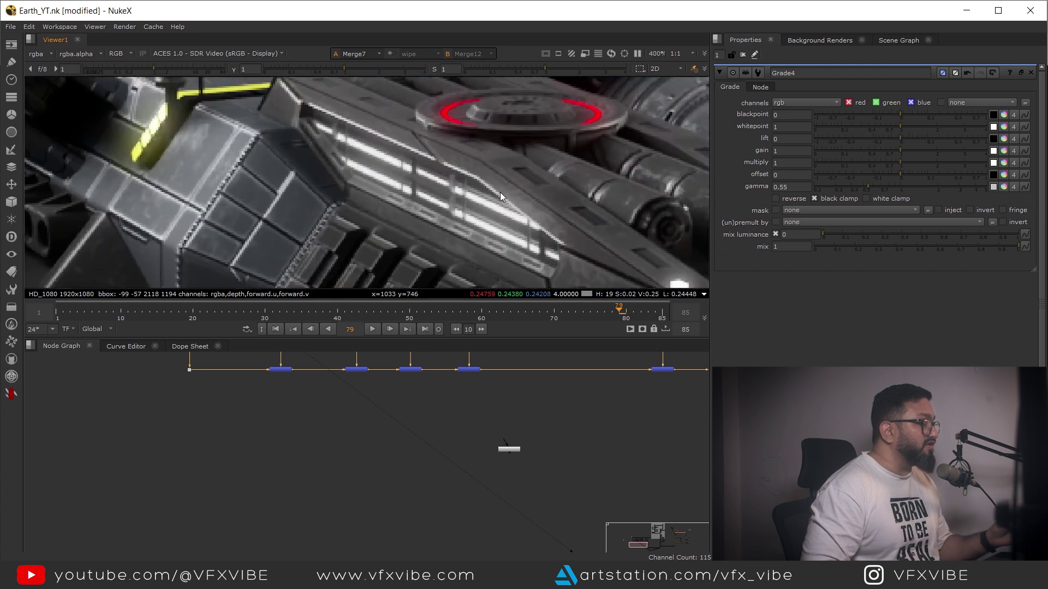
{"action": "middle_click_drag", "start_coordinate": [500, 192], "coordinate": [521, 202]}
- Reduce the key light glow Merge's mix to 0.49
{"action": "middle_click_drag", "start_coordinate": [417, 354], "coordinate": [484, 513]}
{"action": "scroll", "coordinate": [483, 503], "scroll_direction": "up", "scroll_amount": 2}
{"action": "scroll", "coordinate": [483, 503], "scroll_direction": "down", "scroll_amount": 2}
{"action": "scroll", "coordinate": [433, 433], "scroll_direction": "up", "scroll_amount": 6}
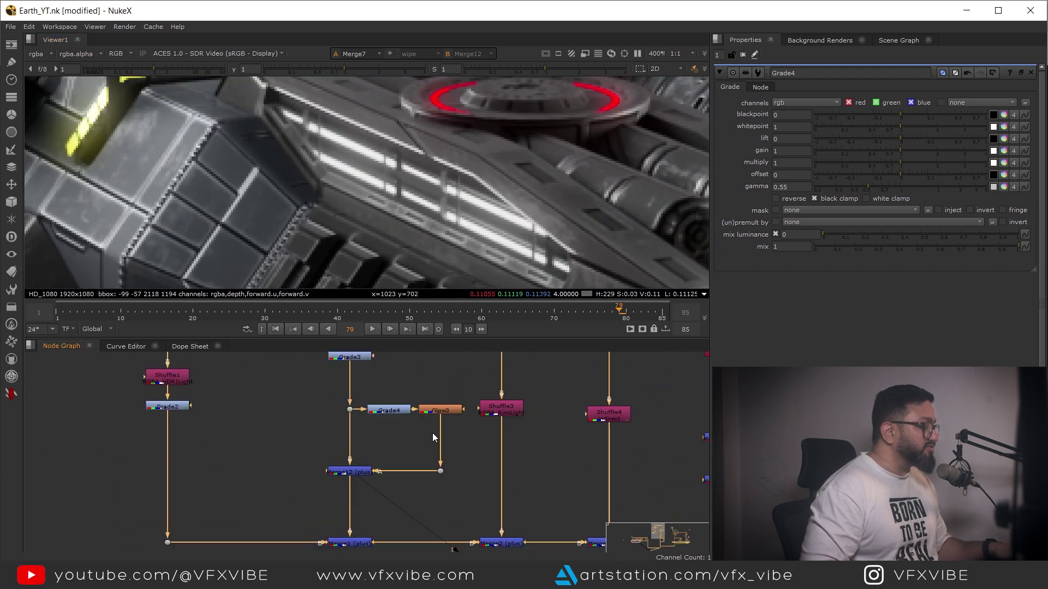
{"action": "left_click", "coordinate": [308, 476]}
{"action": "left_click_drag", "start_coordinate": [308, 476], "coordinate": [315, 475]}
{"action": "left_click_drag", "start_coordinate": [1003, 211], "coordinate": [910, 218]}
- Inspect the reduced key light glow along the ship from the engines to the nose in the final composite
{"action": "scroll", "coordinate": [515, 191], "scroll_direction": "down", "scroll_amount": 4}
{"action": "scroll", "coordinate": [342, 156], "scroll_direction": "up", "scroll_amount": 3}
{"action": "scroll", "coordinate": [375, 198], "scroll_direction": "down", "scroll_amount": 2}
{"action": "scroll", "coordinate": [399, 183], "scroll_direction": "up", "scroll_amount": 3}
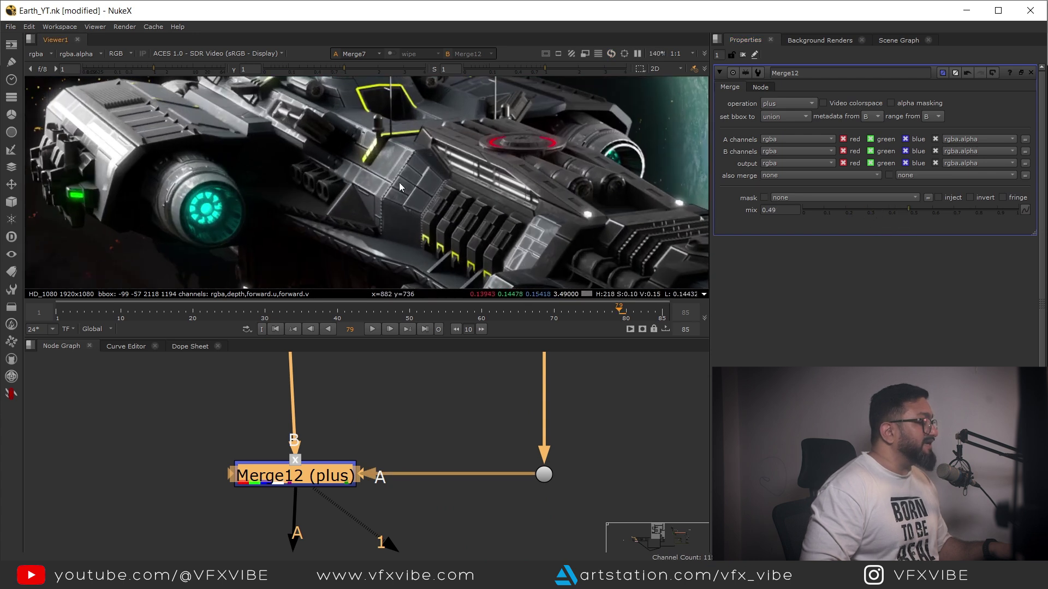
{"action": "scroll", "coordinate": [342, 175], "scroll_direction": "down", "scroll_amount": 3}
{"action": "scroll", "coordinate": [349, 166], "scroll_direction": "up", "scroll_amount": 2}
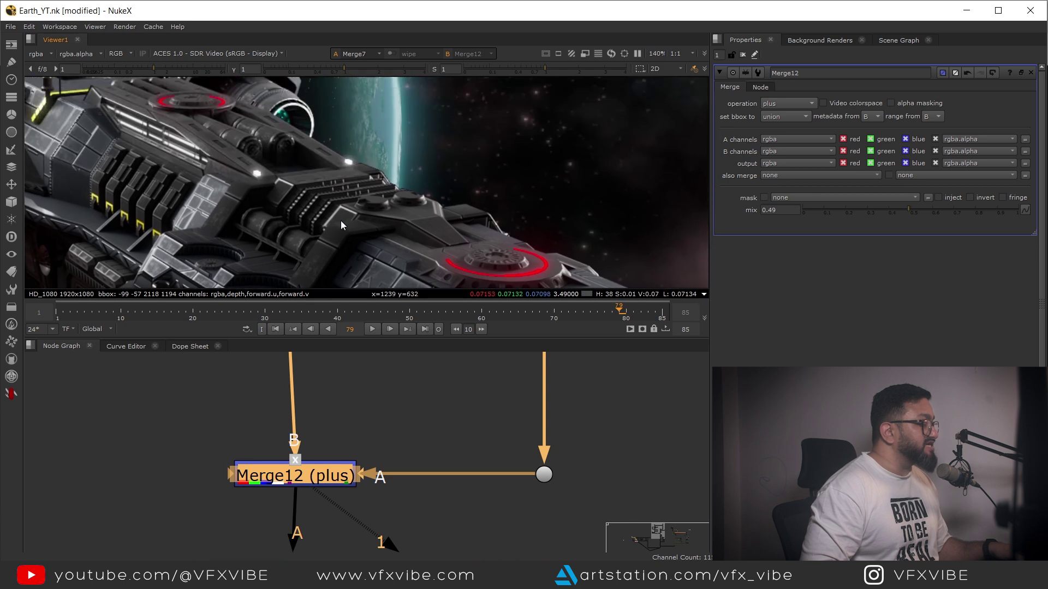
{"action": "scroll", "coordinate": [448, 391], "scroll_direction": "down", "scroll_amount": 3}
{"action": "scroll", "coordinate": [418, 429], "scroll_direction": "down", "scroll_amount": 2}
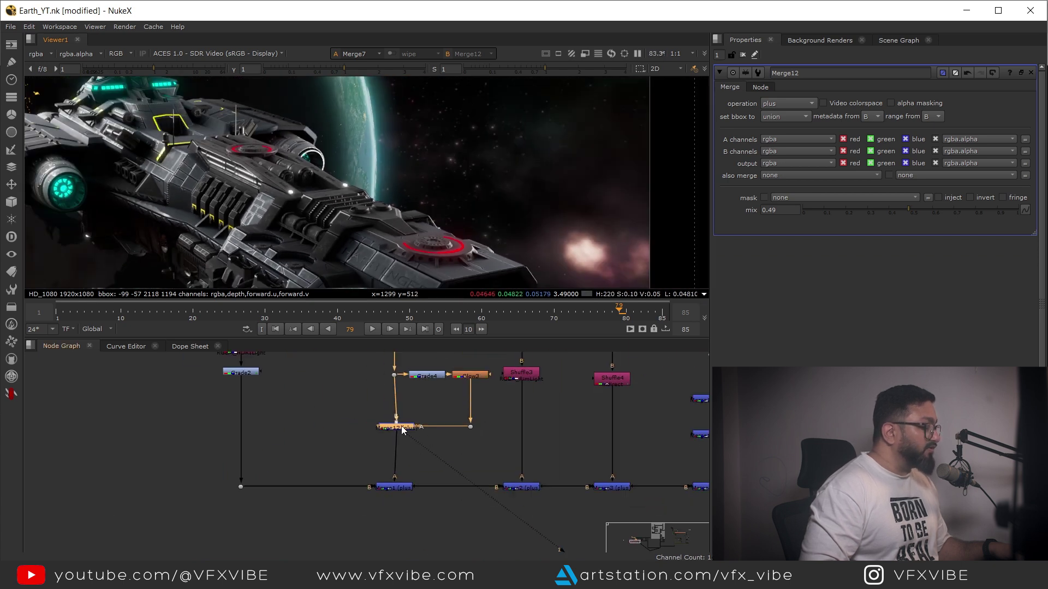
- Move the rim light Shuffle up, view it, and add a Grade below it with gain 1.8
{"action": "scroll", "coordinate": [472, 469], "scroll_direction": "down", "scroll_amount": 2}
{"action": "scroll", "coordinate": [526, 434], "scroll_direction": "up", "scroll_amount": 5}
{"action": "left_click", "coordinate": [568, 441]}
{"action": "scroll", "coordinate": [419, 414], "scroll_direction": "down", "scroll_amount": 2}
{"action": "left_click_drag", "start_coordinate": [330, 418], "coordinate": [330, 395]}
{"action": "key", "text": "1"}
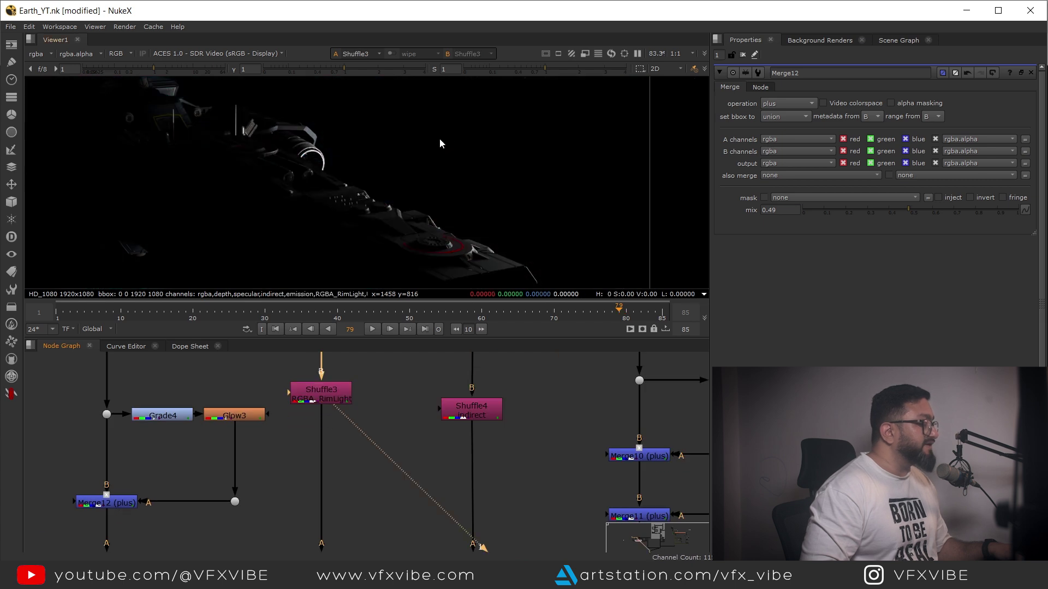
{"action": "key", "text": "g"}
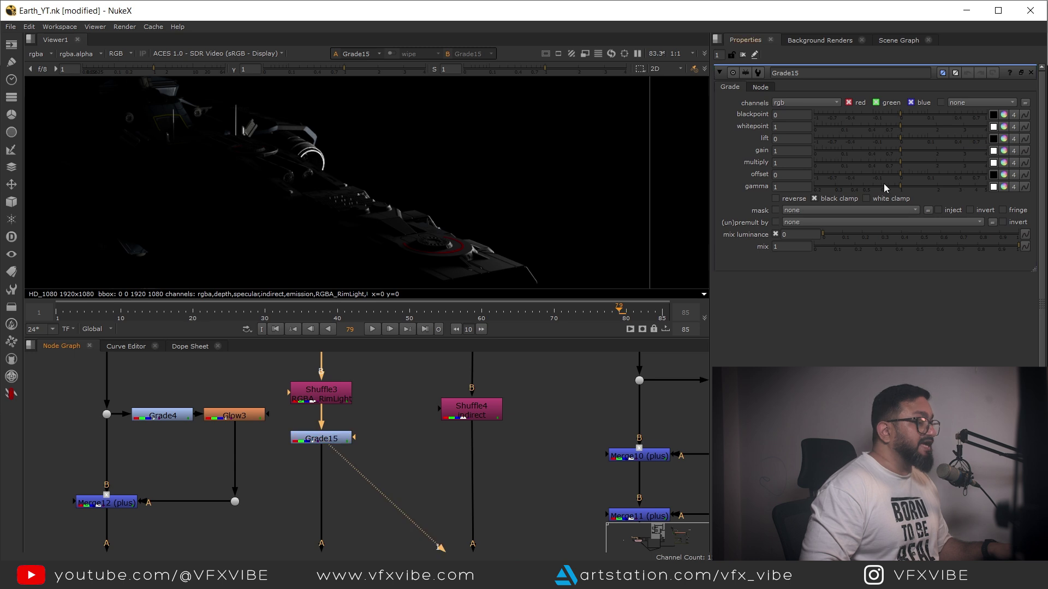
{"action": "left_click_drag", "start_coordinate": [901, 152], "coordinate": [925, 152]}
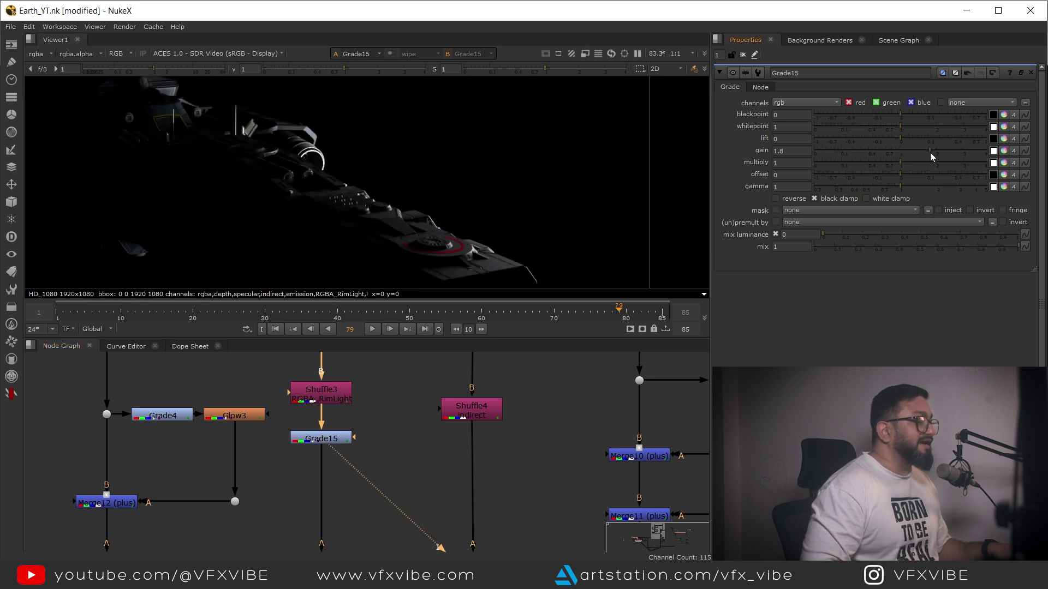
{"action": "scroll", "coordinate": [481, 437], "scroll_direction": "down", "scroll_amount": 5}
{"action": "middle_click_drag", "start_coordinate": [478, 480], "coordinate": [298, 306]}
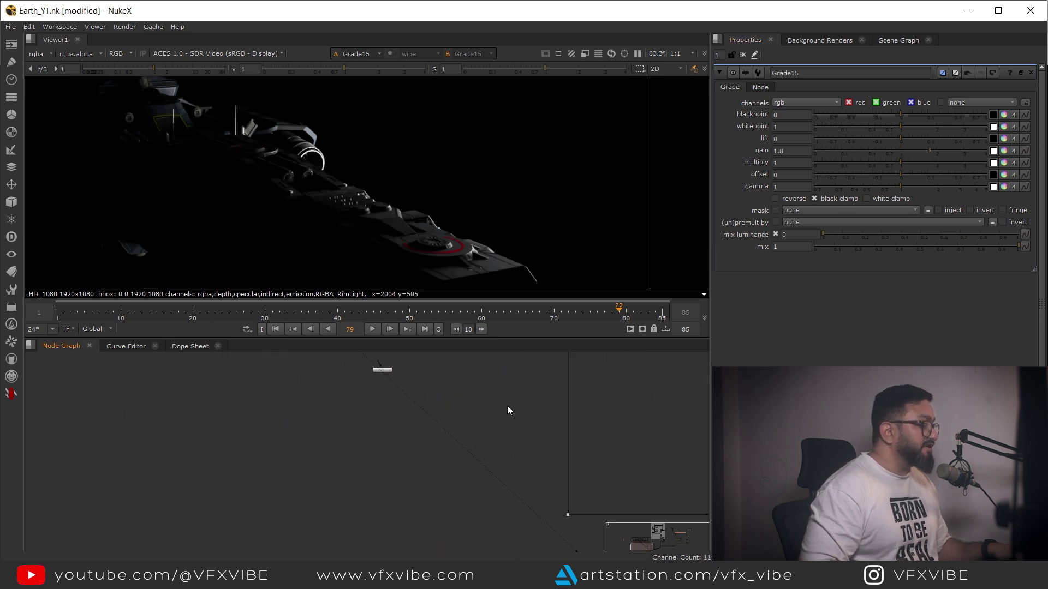
- Compare the rim light Grade switched on and off in the final composite around the ship's engine and upper hull
{"action": "key", "text": "2"}
{"action": "key", "text": "space"}
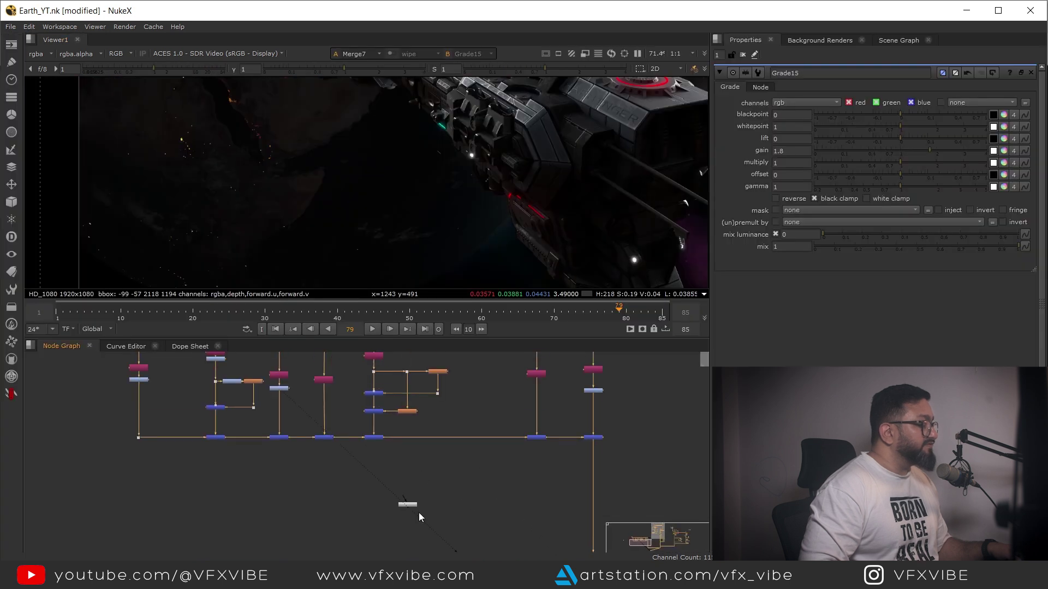
{"action": "scroll", "coordinate": [299, 438], "scroll_direction": "up", "scroll_amount": 2}
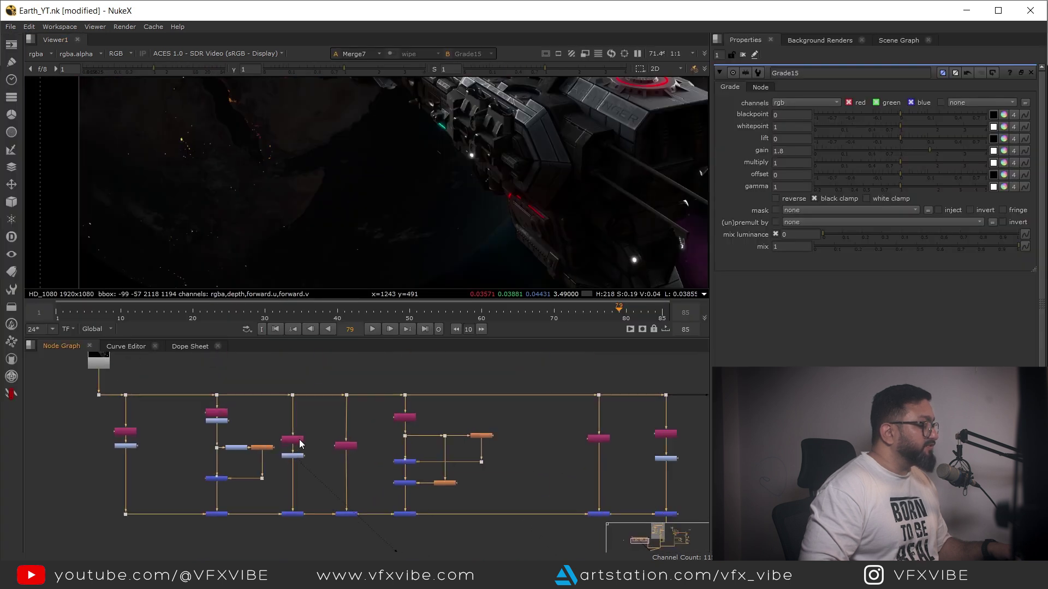
{"action": "left_click", "coordinate": [299, 476]}
{"action": "key", "text": "d"}
{"action": "middle_click_drag", "start_coordinate": [525, 169], "coordinate": [310, 312]}
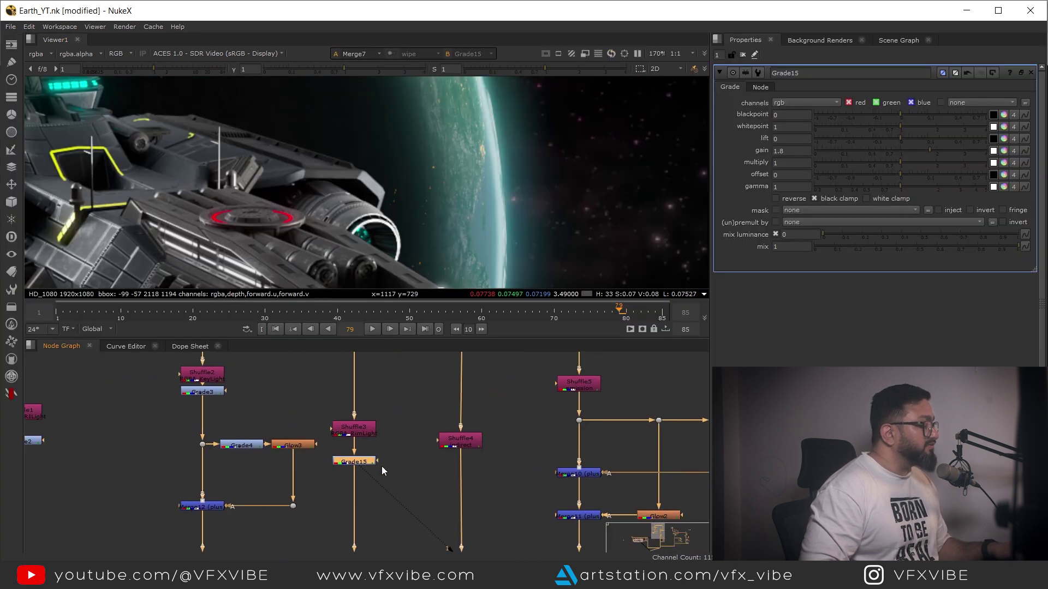
{"action": "scroll", "coordinate": [381, 466], "scroll_direction": "down", "scroll_amount": 5}
{"action": "scroll", "coordinate": [369, 466], "scroll_direction": "up", "scroll_amount": 5}
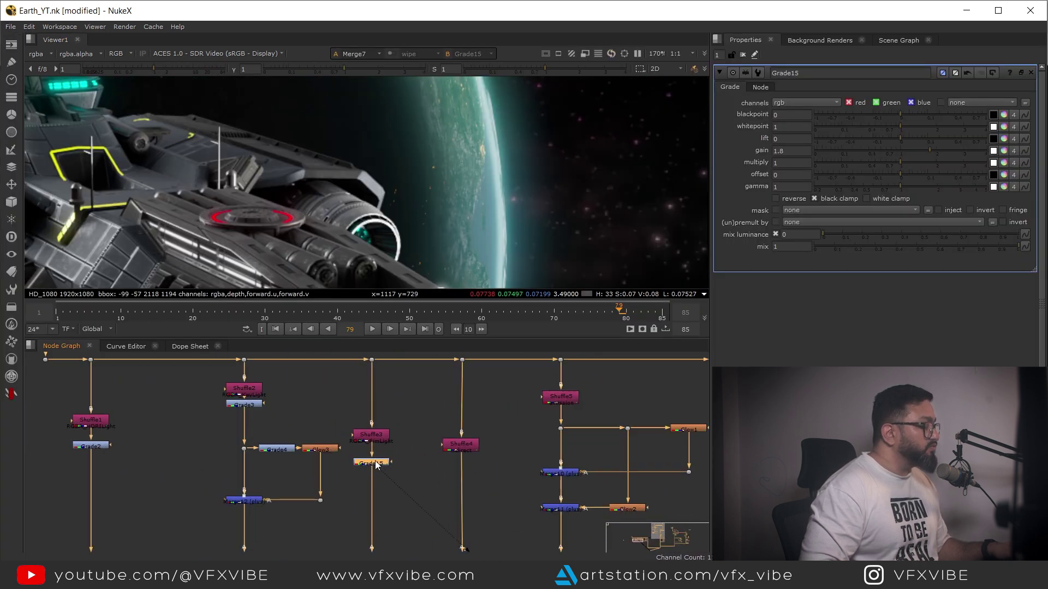
- View the rim light Grade and lower its gamma to 0.87
{"action": "key", "text": "1"}
{"action": "left_click", "coordinate": [895, 189]}
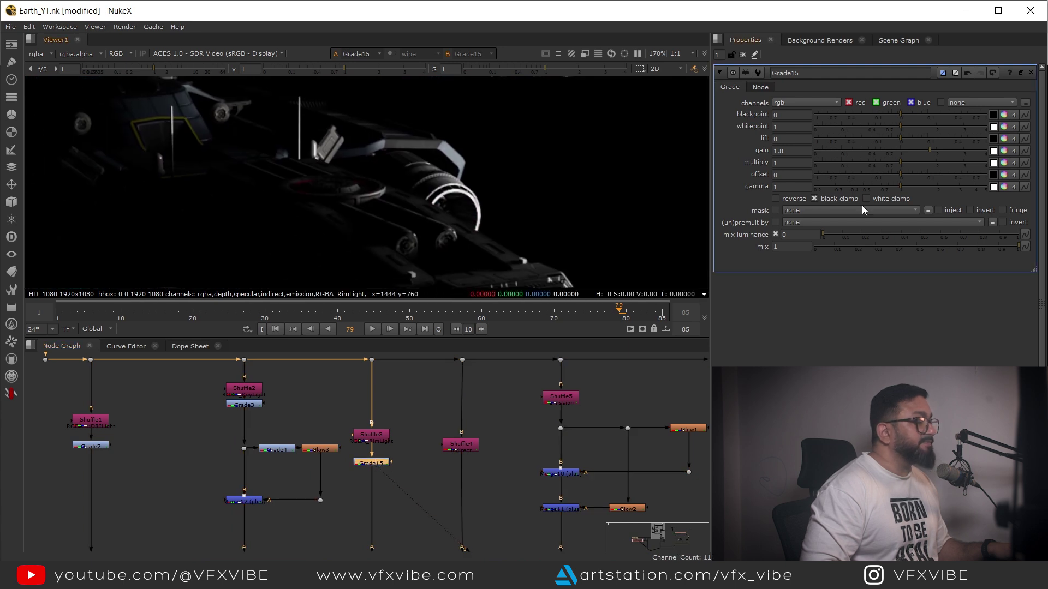
{"action": "left_click_drag", "start_coordinate": [894, 189], "coordinate": [892, 188]}
{"action": "scroll", "coordinate": [497, 180], "scroll_direction": "down", "scroll_amount": 5}
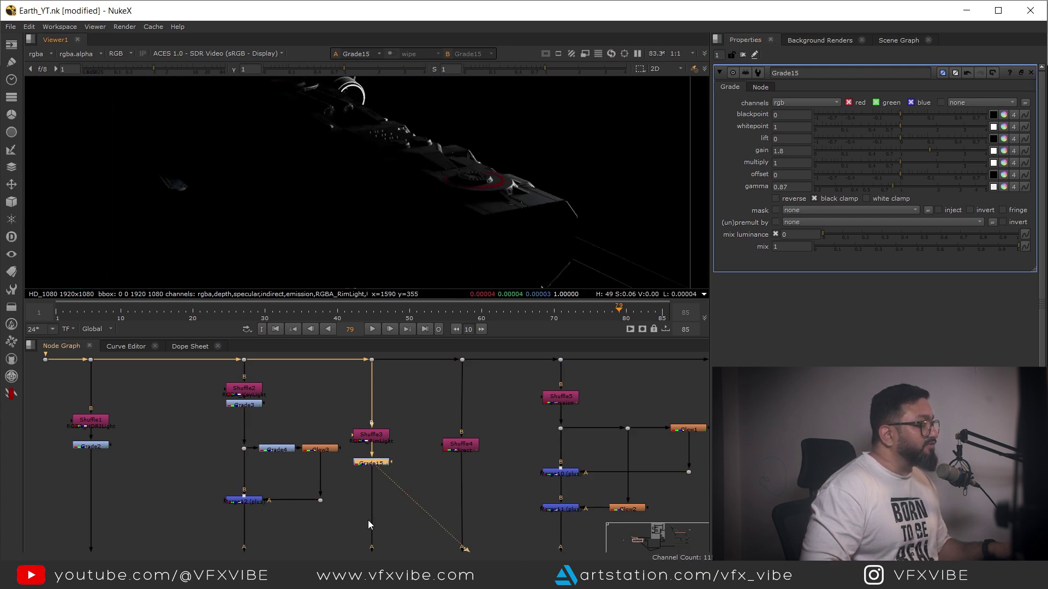
- View the ungraded rim light Shuffle at frame 1 and examine the light on the ship's nose
{"action": "scroll", "coordinate": [368, 519], "scroll_direction": "down", "scroll_amount": 5}
{"action": "scroll", "coordinate": [386, 453], "scroll_direction": "up", "scroll_amount": 5}
{"action": "left_click", "coordinate": [446, 377]}
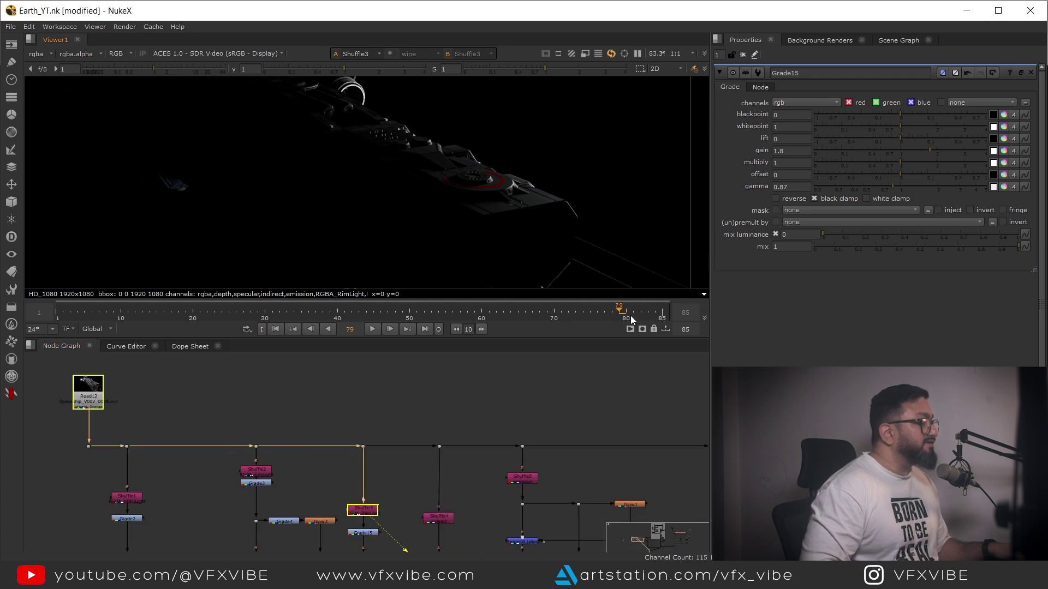
{"action": "left_click", "coordinate": [276, 328]}
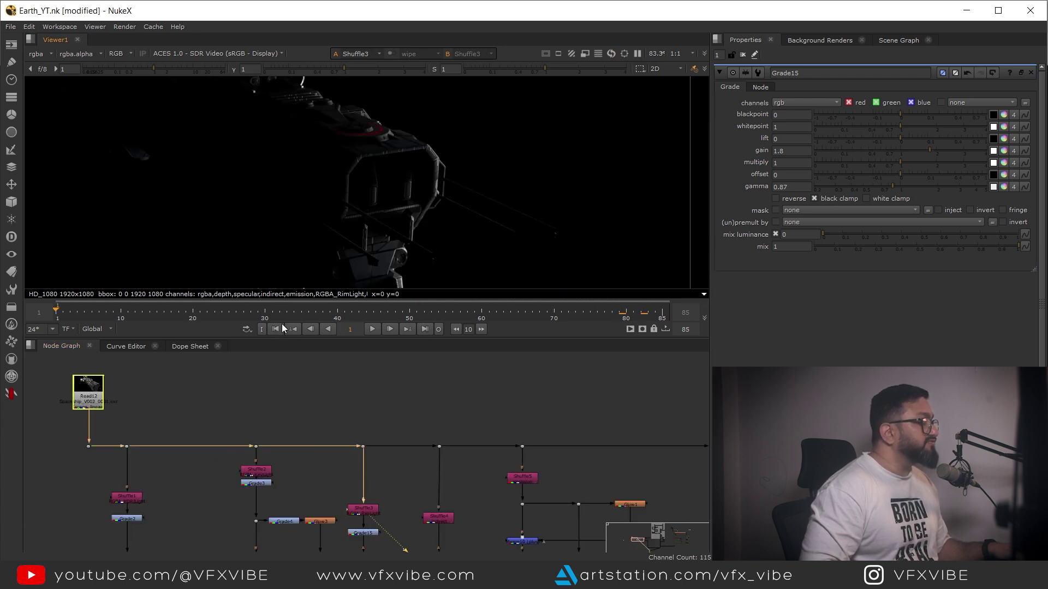
{"action": "scroll", "coordinate": [412, 218], "scroll_direction": "up", "scroll_amount": 3}
{"action": "scroll", "coordinate": [382, 455], "scroll_direction": "down", "scroll_amount": 4}
{"action": "scroll", "coordinate": [502, 535], "scroll_direction": "up", "scroll_amount": 2}
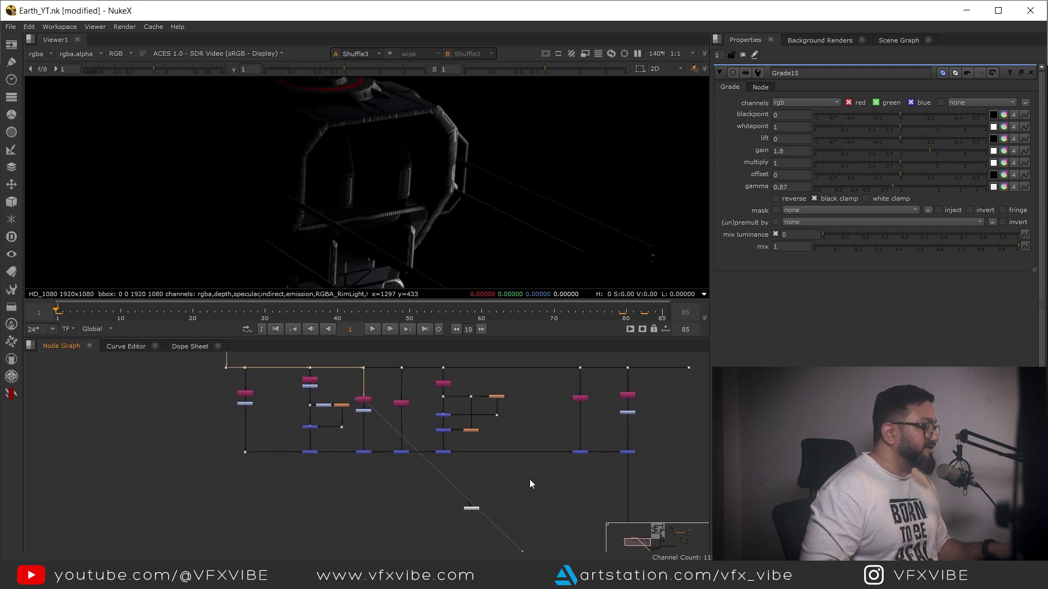
- Inspect the ship's edges against the planet closely in the full-size final composite at frame 1
{"action": "key", "text": "2"}
{"action": "key", "text": "space"}
{"action": "scroll", "coordinate": [549, 262], "scroll_direction": "up", "scroll_amount": 8}
{"action": "middle_click_drag", "start_coordinate": [587, 205], "coordinate": [641, 293]}
{"action": "scroll", "coordinate": [641, 293], "scroll_direction": "up", "scroll_amount": 1}
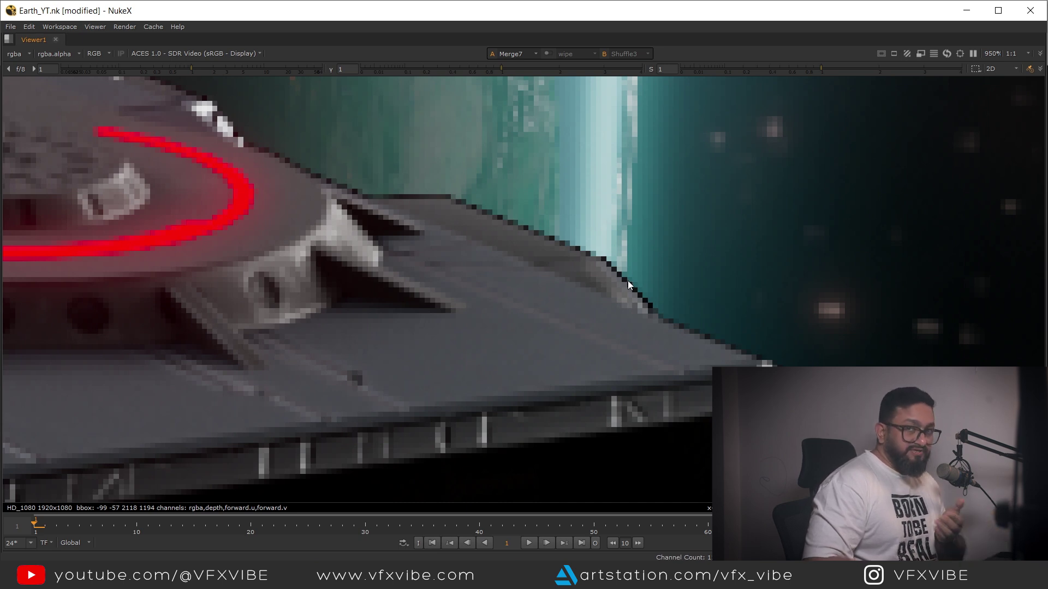
{"action": "scroll", "coordinate": [573, 207], "scroll_direction": "down", "scroll_amount": 2}
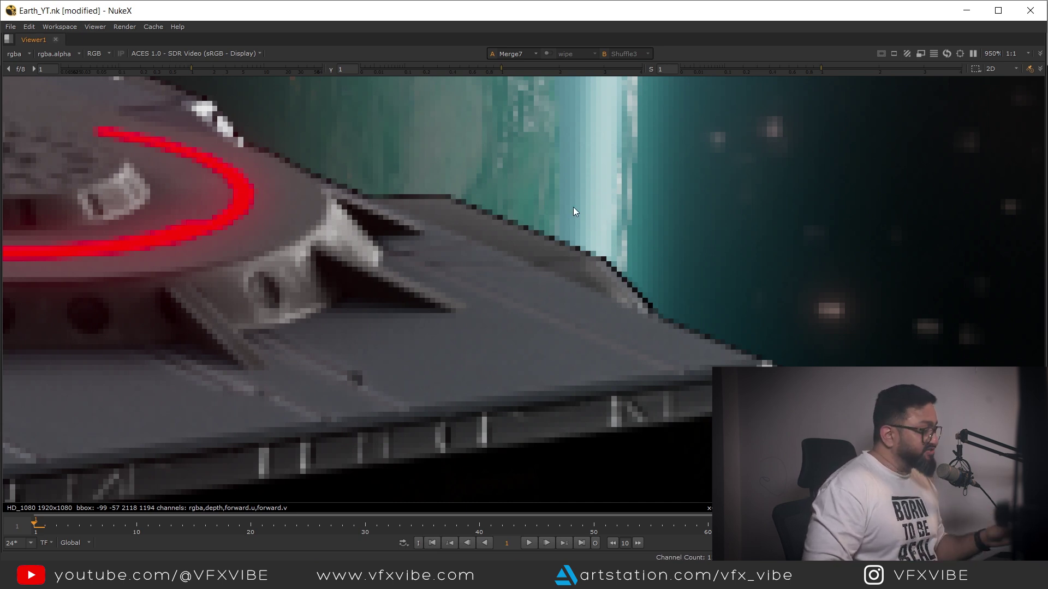
{"action": "scroll", "coordinate": [693, 294], "scroll_direction": "down", "scroll_amount": 3}
{"action": "key", "text": "space"}
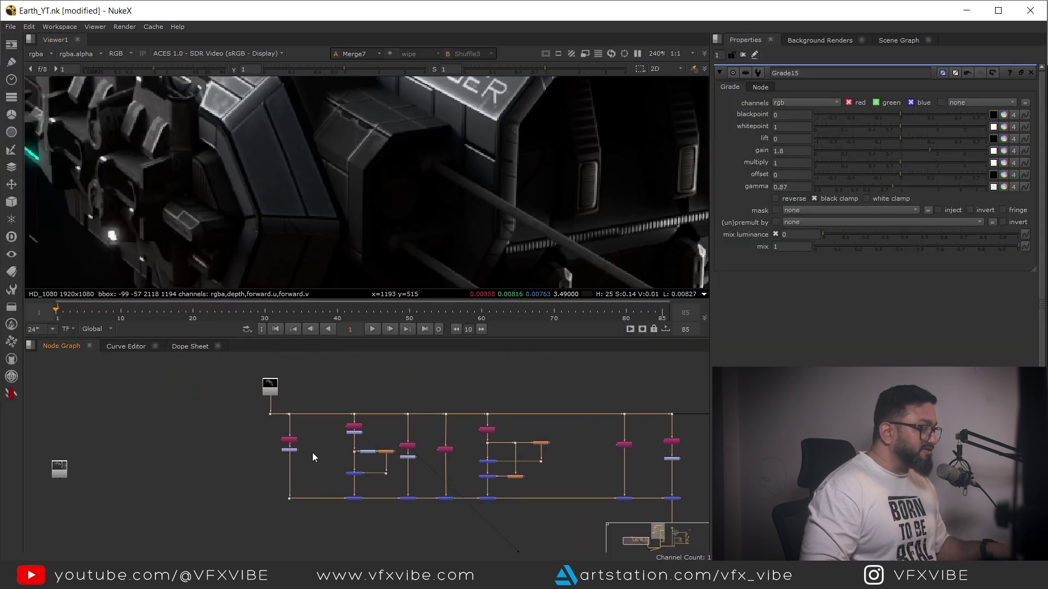
- Set the output channels to rgb on the plus Merge that adds the key light to the HDRI light
{"action": "scroll", "coordinate": [313, 457], "scroll_direction": "up", "scroll_amount": 5}
{"action": "double_click", "coordinate": [349, 513]}
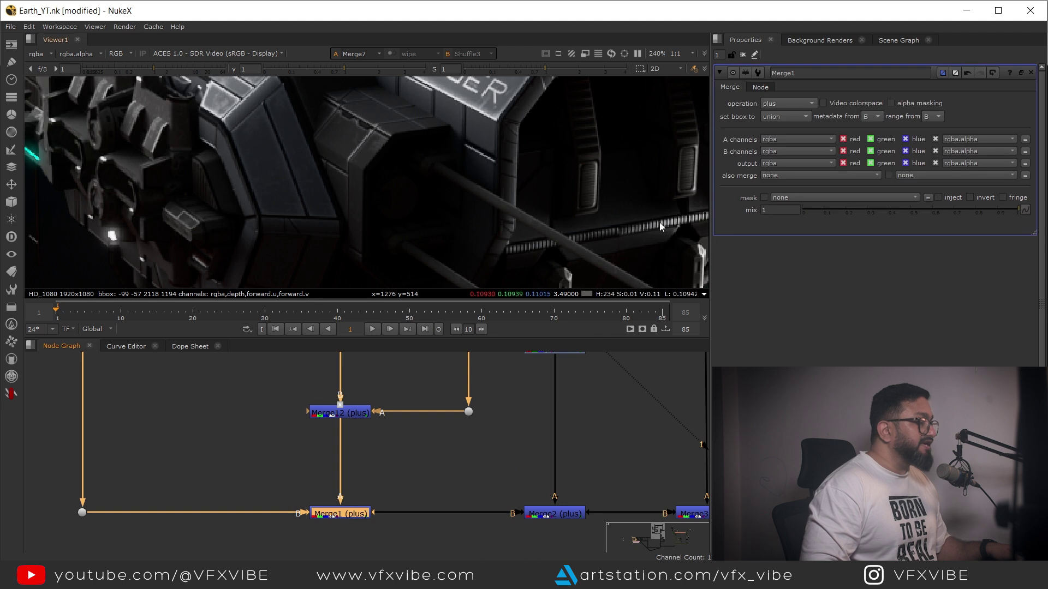
{"action": "middle_click_drag", "start_coordinate": [600, 222], "coordinate": [405, 263]}
{"action": "key", "text": "f"}
{"action": "scroll", "coordinate": [450, 209], "scroll_direction": "up", "scroll_amount": 10}
{"action": "left_click", "coordinate": [777, 162]}
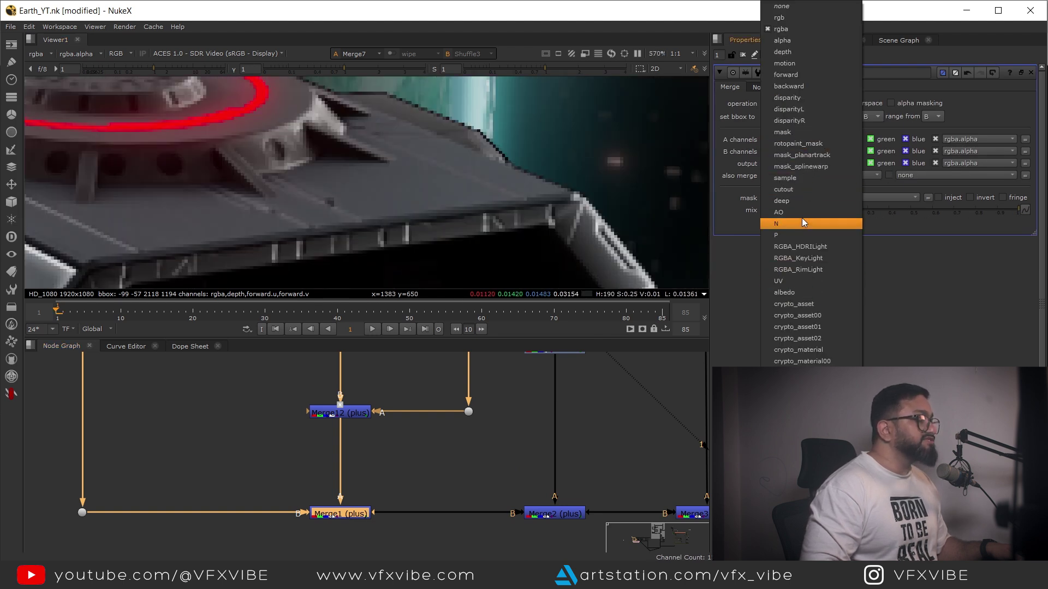
{"action": "left_click", "coordinate": [780, 29]}
- Check the alpha of the rim light Merge and the final composite, and return the viewer to color
{"action": "middle_click_drag", "start_coordinate": [494, 483], "coordinate": [401, 461]}
{"action": "double_click", "coordinate": [462, 489]}
{"action": "left_click", "coordinate": [778, 139]}
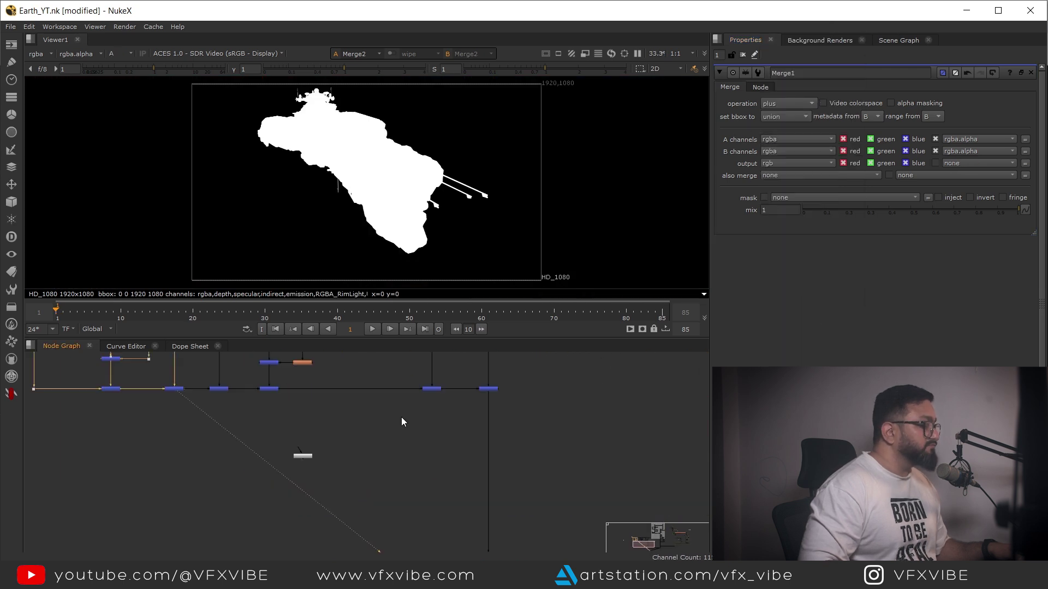
{"action": "scroll", "coordinate": [463, 422], "scroll_direction": "up", "scroll_amount": 5}
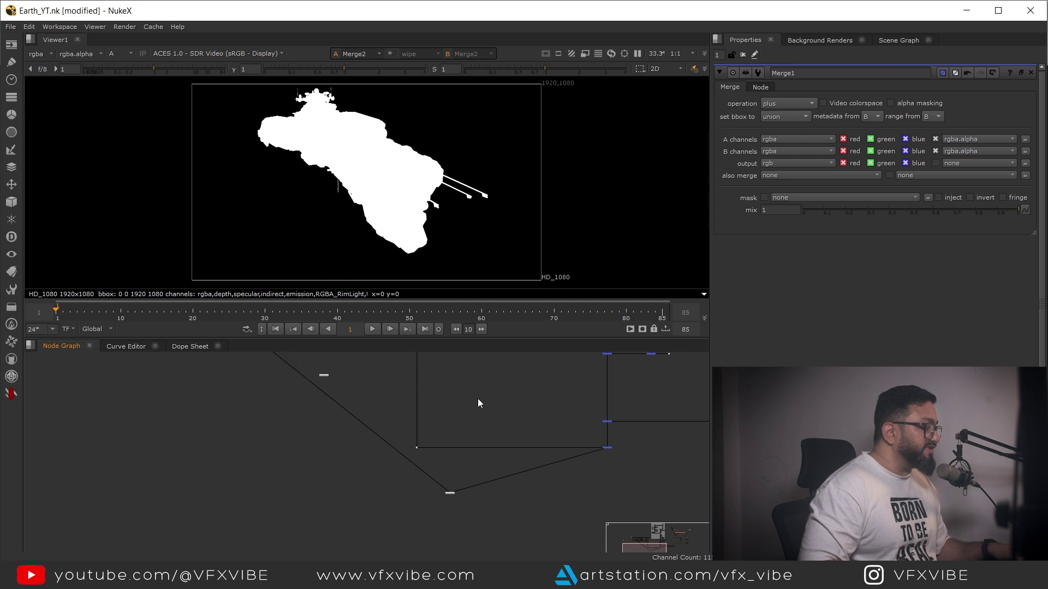
{"action": "scroll", "coordinate": [388, 158], "scroll_direction": "up", "scroll_amount": 2}
{"action": "scroll", "coordinate": [388, 158], "scroll_direction": "up", "scroll_amount": 2}
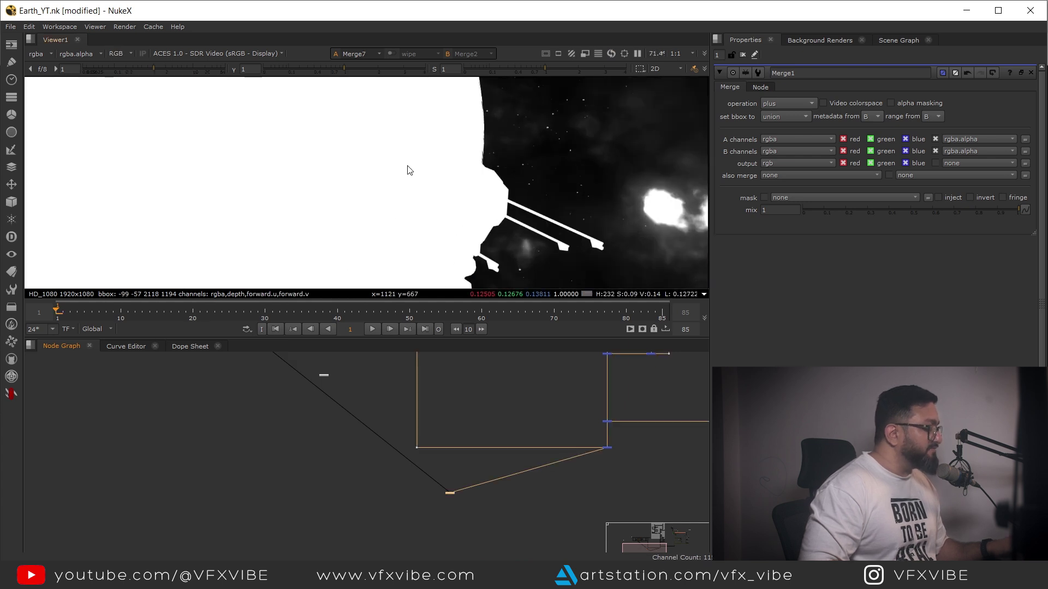
{"action": "key", "text": "a"}
- Examine the ship's silhouette near the red ring against the planet in the final composite
{"action": "scroll", "coordinate": [396, 122], "scroll_direction": "up", "scroll_amount": 6}
{"action": "scroll", "coordinate": [448, 188], "scroll_direction": "down", "scroll_amount": 6}
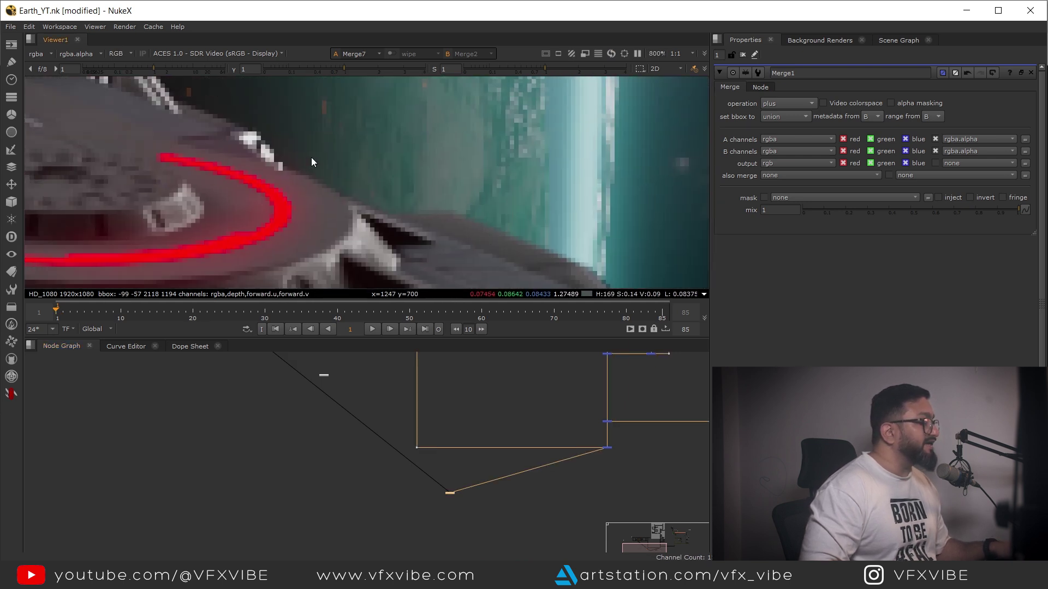
{"action": "scroll", "coordinate": [437, 166], "scroll_direction": "up", "scroll_amount": 2}
{"action": "middle_click_drag", "start_coordinate": [436, 166], "coordinate": [479, 237]}
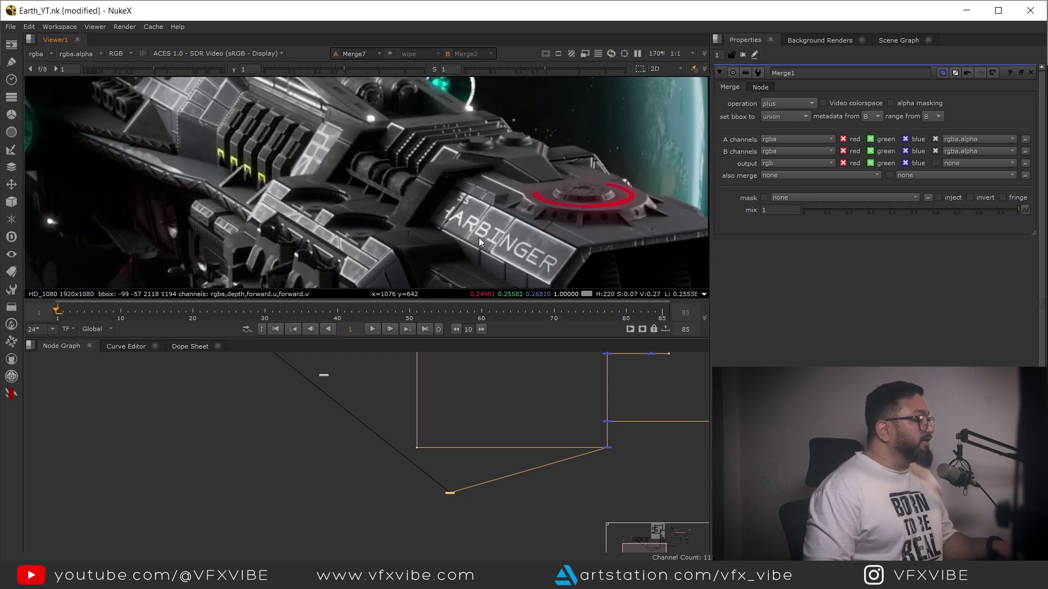
{"action": "scroll", "coordinate": [440, 160], "scroll_direction": "down", "scroll_amount": 3}
{"action": "middle_click_drag", "start_coordinate": [413, 166], "coordinate": [436, 243]}
- Inspect the hull panels, nose lettering and engine areas for lighting detail in the full-size final composite
{"action": "key", "text": "space"}
{"action": "scroll", "coordinate": [554, 303], "scroll_direction": "up", "scroll_amount": 3}
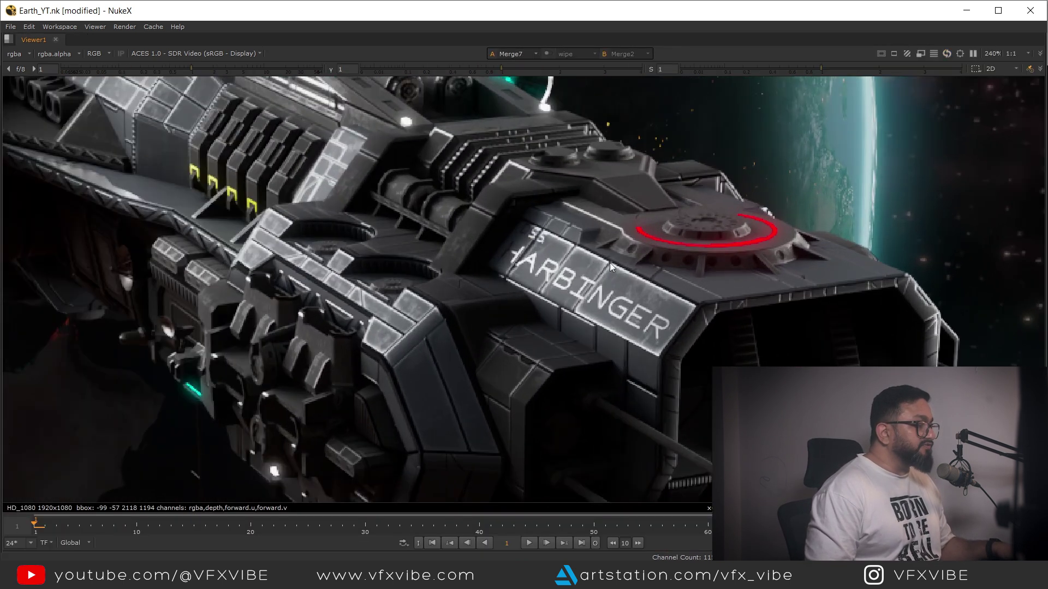
{"action": "scroll", "coordinate": [610, 263], "scroll_direction": "up", "scroll_amount": 2}
{"action": "middle_click_drag", "start_coordinate": [677, 310], "coordinate": [781, 363]}
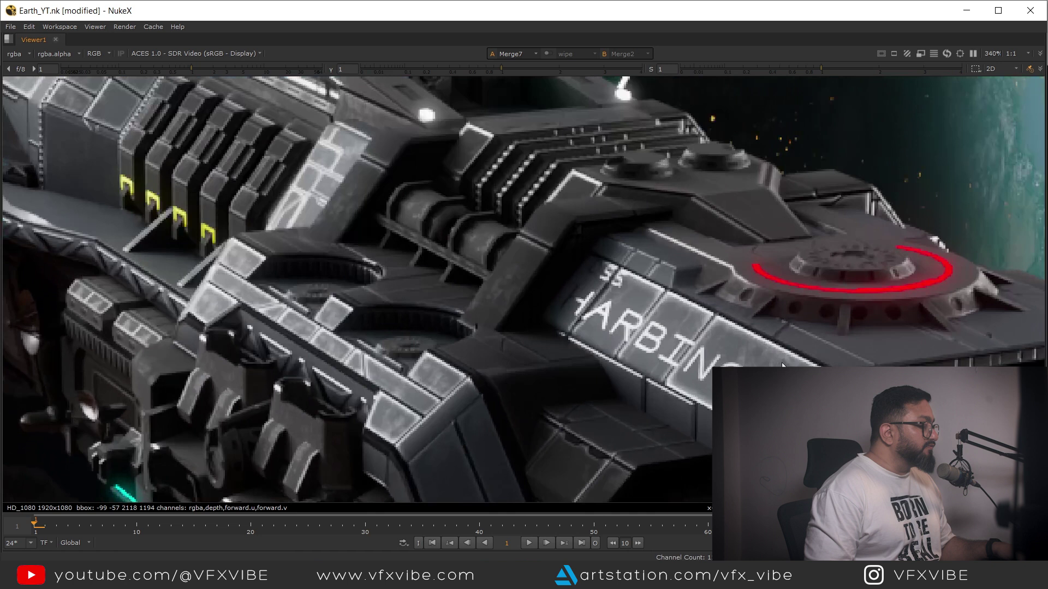
{"action": "scroll", "coordinate": [771, 355], "scroll_direction": "down", "scroll_amount": 2}
{"action": "middle_click_drag", "start_coordinate": [529, 294], "coordinate": [602, 383]}
{"action": "middle_click_drag", "start_coordinate": [437, 340], "coordinate": [550, 309]}
{"action": "scroll", "coordinate": [517, 235], "scroll_direction": "down", "scroll_amount": 3}
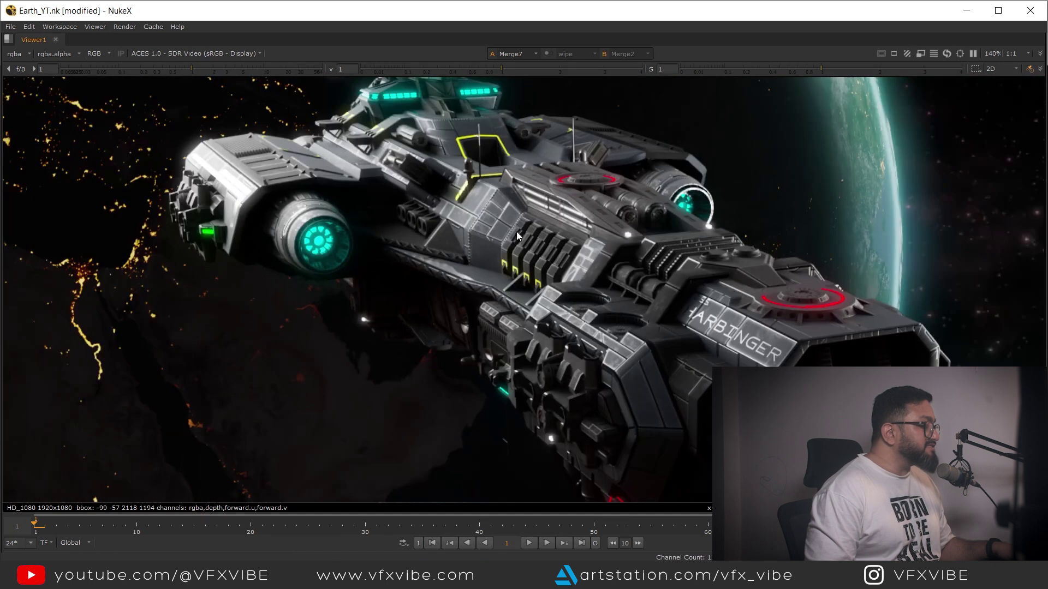
{"action": "scroll", "coordinate": [336, 200], "scroll_direction": "up", "scroll_amount": 6}
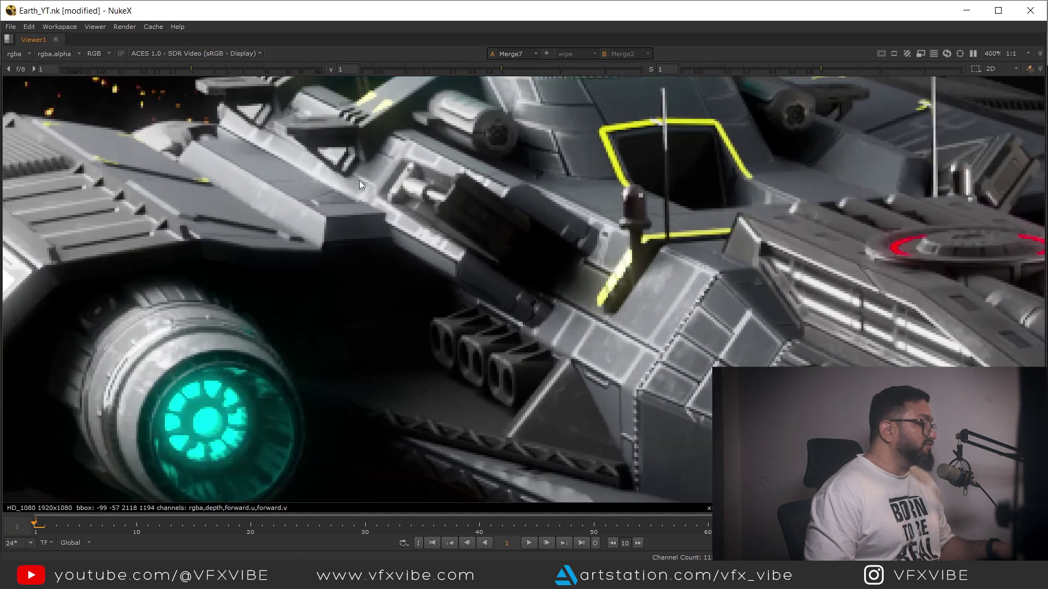
{"action": "scroll", "coordinate": [354, 264], "scroll_direction": "up", "scroll_amount": 3}
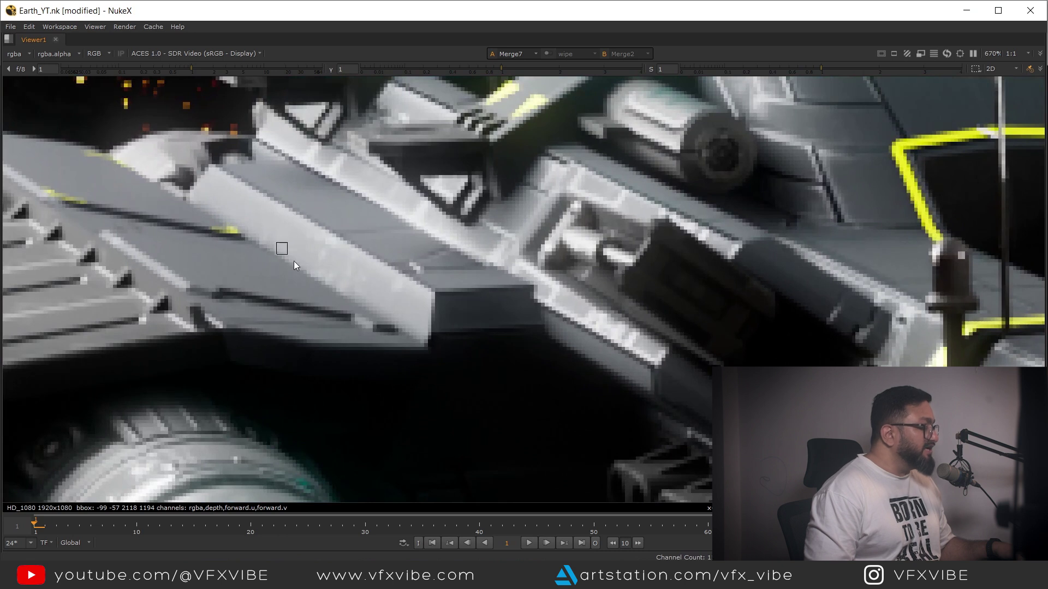
{"action": "scroll", "coordinate": [480, 251], "scroll_direction": "down", "scroll_amount": 5}
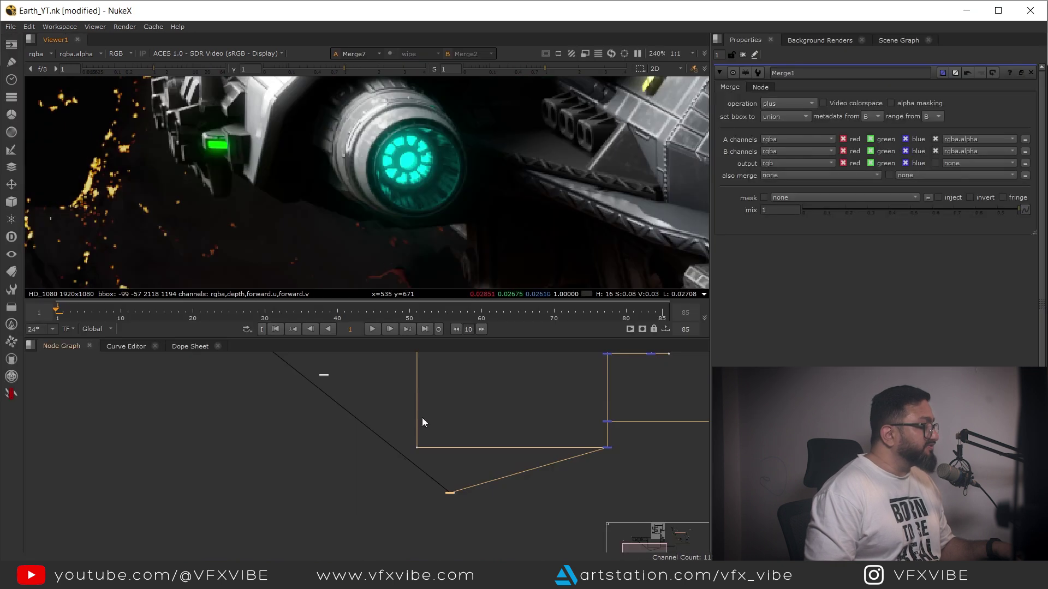
- Shift the rim light branch and those after it sideways, and insert a Dot on the pass line after the key light
{"action": "scroll", "coordinate": [474, 456], "scroll_direction": "down", "scroll_amount": 8}
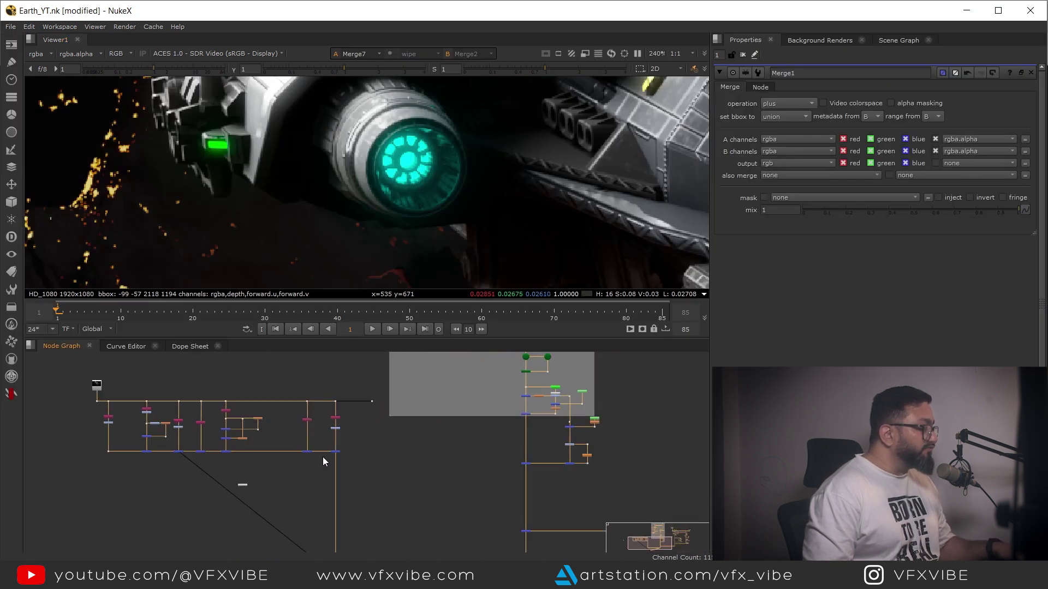
{"action": "middle_click_drag", "start_coordinate": [255, 430], "coordinate": [264, 470]}
{"action": "left_click_drag", "start_coordinate": [220, 506], "coordinate": [539, 482]}
{"action": "scroll", "coordinate": [300, 431], "scroll_direction": "up", "scroll_amount": 3}
{"action": "middle_click_drag", "start_coordinate": [319, 435], "coordinate": [329, 477]}
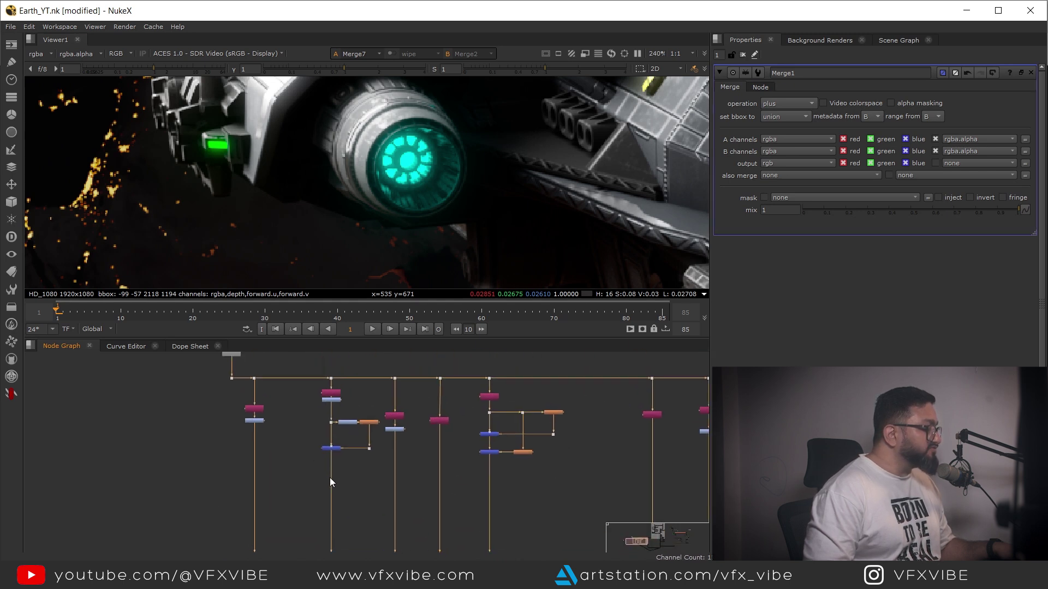
{"action": "scroll", "coordinate": [376, 457], "scroll_direction": "down", "scroll_amount": 4}
{"action": "scroll", "coordinate": [420, 422], "scroll_direction": "up", "scroll_amount": 5}
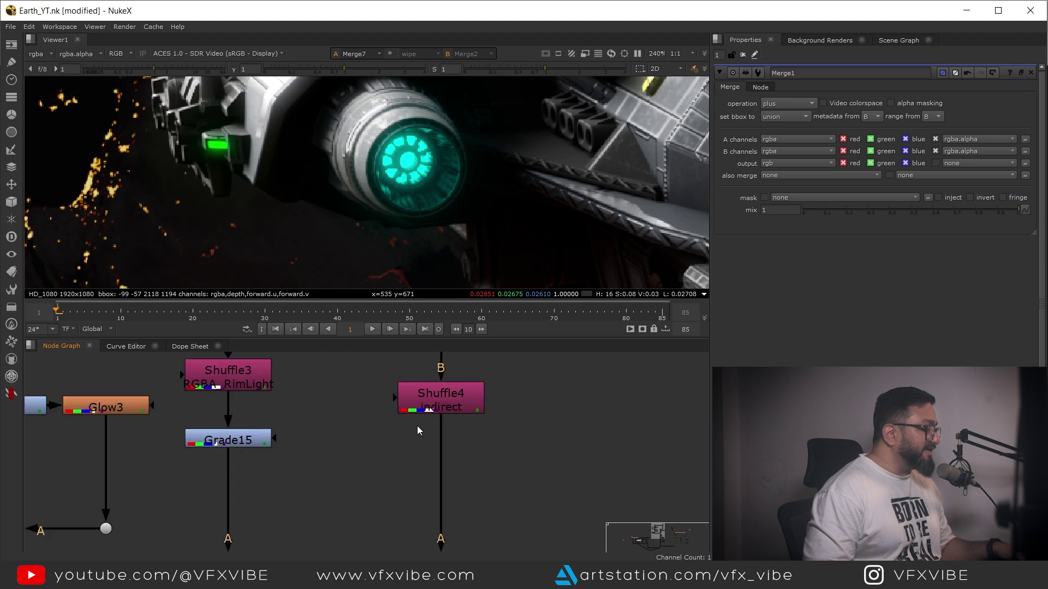
{"action": "scroll", "coordinate": [428, 425], "scroll_direction": "down", "scroll_amount": 2}
{"action": "scroll", "coordinate": [401, 408], "scroll_direction": "up", "scroll_amount": 2}
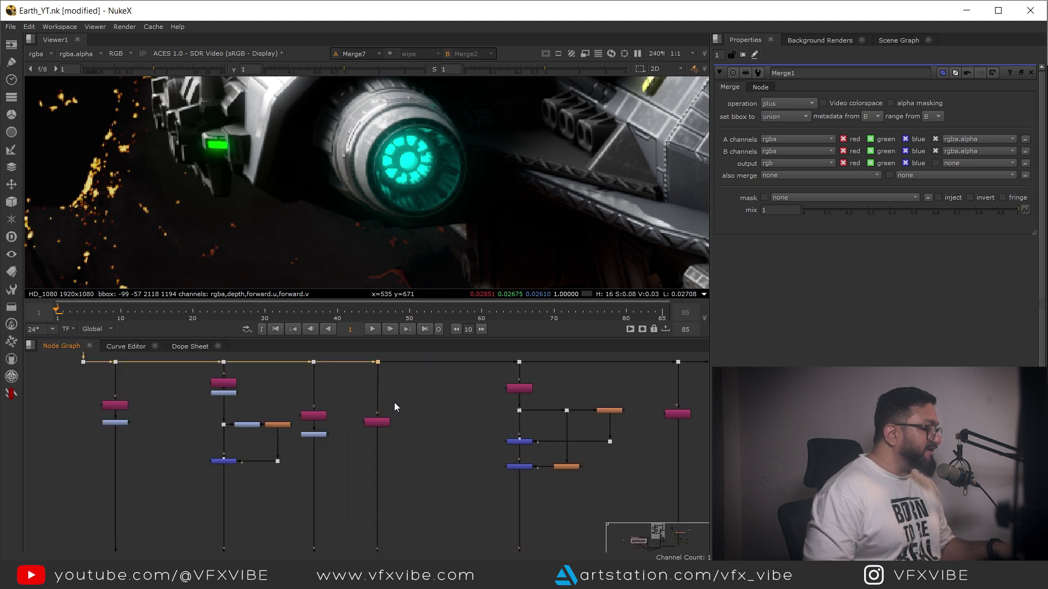
{"action": "scroll", "coordinate": [405, 409], "scroll_direction": "down", "scroll_amount": 2}
{"action": "left_click_drag", "start_coordinate": [394, 399], "coordinate": [494, 559]}
{"action": "left_click_drag", "start_coordinate": [392, 425], "coordinate": [433, 425]}
{"action": "left_click", "coordinate": [391, 406]}
- Duplicate the rim light Shuffle into the gap after the key light branch and connect it to the new Dot
{"action": "scroll", "coordinate": [391, 406], "scroll_direction": "up", "scroll_amount": 3}
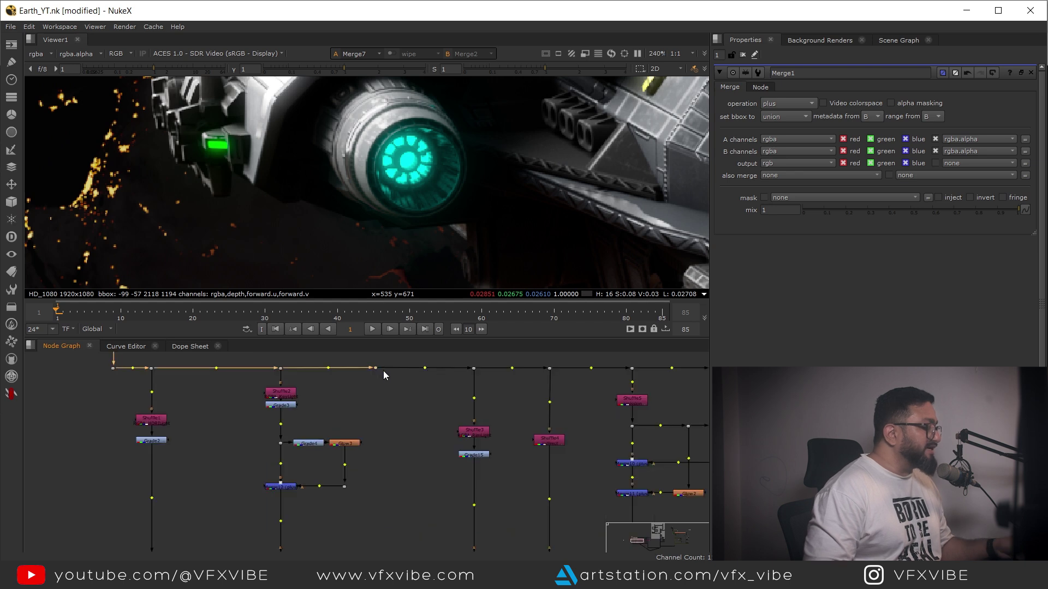
{"action": "scroll", "coordinate": [390, 393], "scroll_direction": "up", "scroll_amount": 2}
{"action": "left_click", "coordinate": [531, 420]}
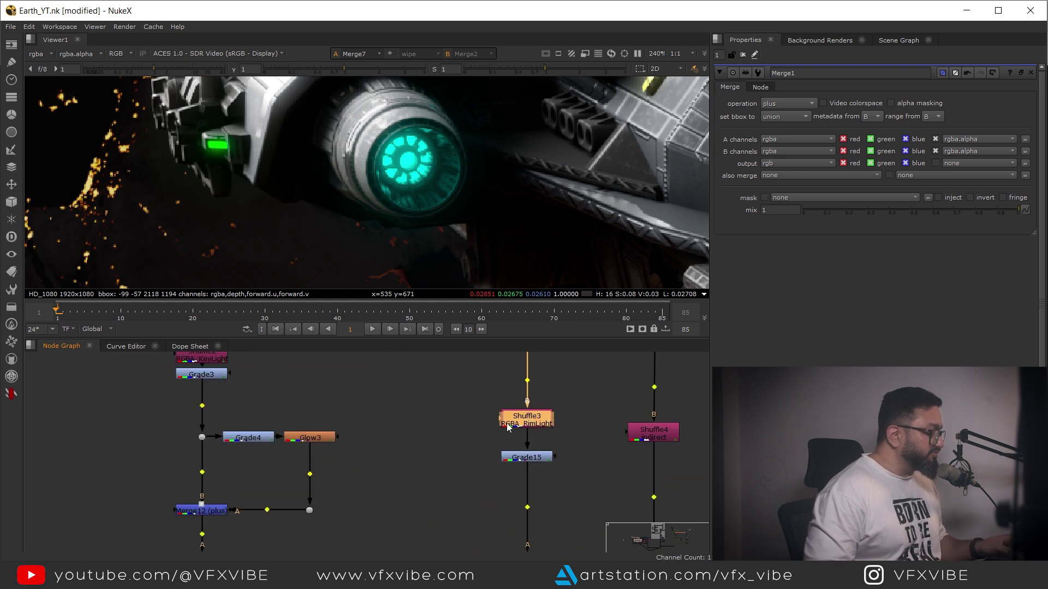
{"action": "left_click", "coordinate": [410, 425]}
{"action": "key", "text": "ctrl+v"}
{"action": "middle_click_drag", "start_coordinate": [397, 402], "coordinate": [404, 449]}
{"action": "left_click_drag", "start_coordinate": [416, 457], "coordinate": [402, 360]}
{"action": "left_click_drag", "start_coordinate": [423, 471], "coordinate": [409, 487]}
- View the duplicated Shuffle, set its input layer to AO, and frame the ship
{"action": "key", "text": "1"}
{"action": "double_click", "coordinate": [408, 489]}
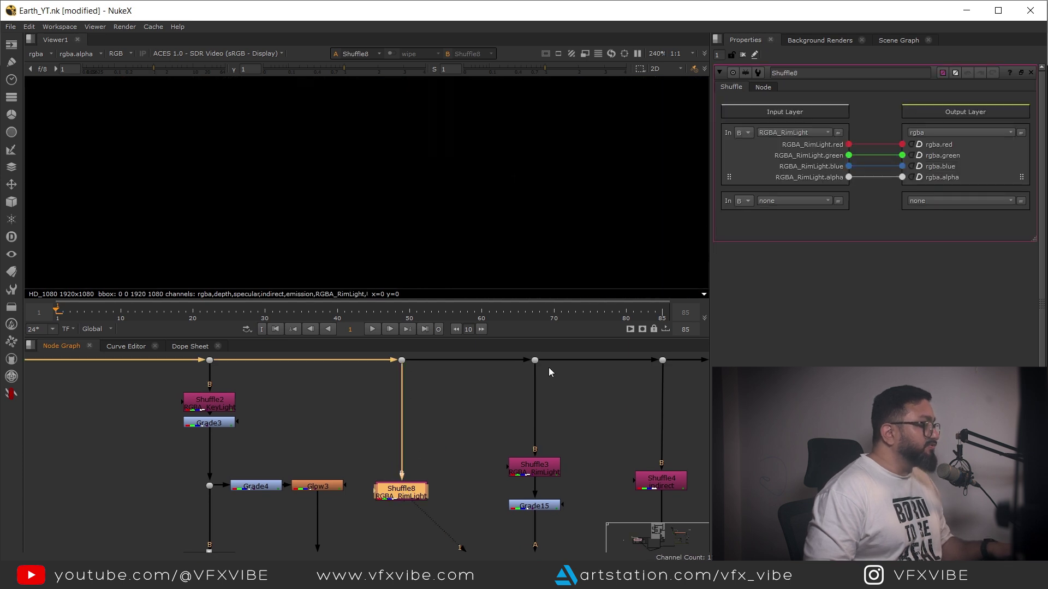
{"action": "left_click", "coordinate": [791, 133]}
{"action": "left_click", "coordinate": [775, 200]}
{"action": "key", "text": "f"}
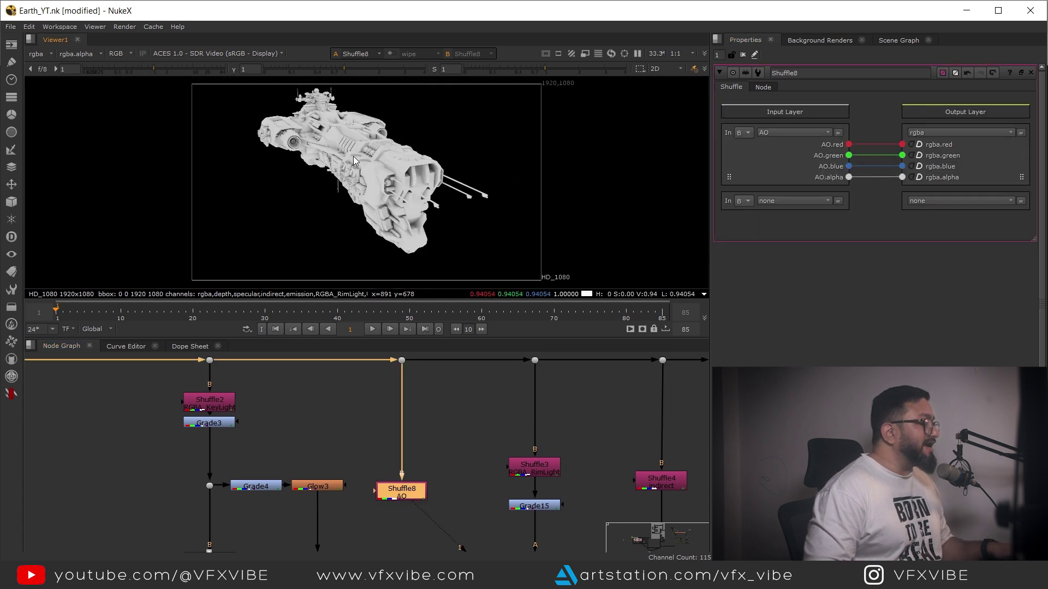
{"action": "scroll", "coordinate": [352, 156], "scroll_direction": "up", "scroll_amount": 4}
- Add a Grade after the AO Shuffle and set its gamma to 0.73 and gain to 1.14
{"action": "middle_click_drag", "start_coordinate": [403, 497], "coordinate": [410, 426]}
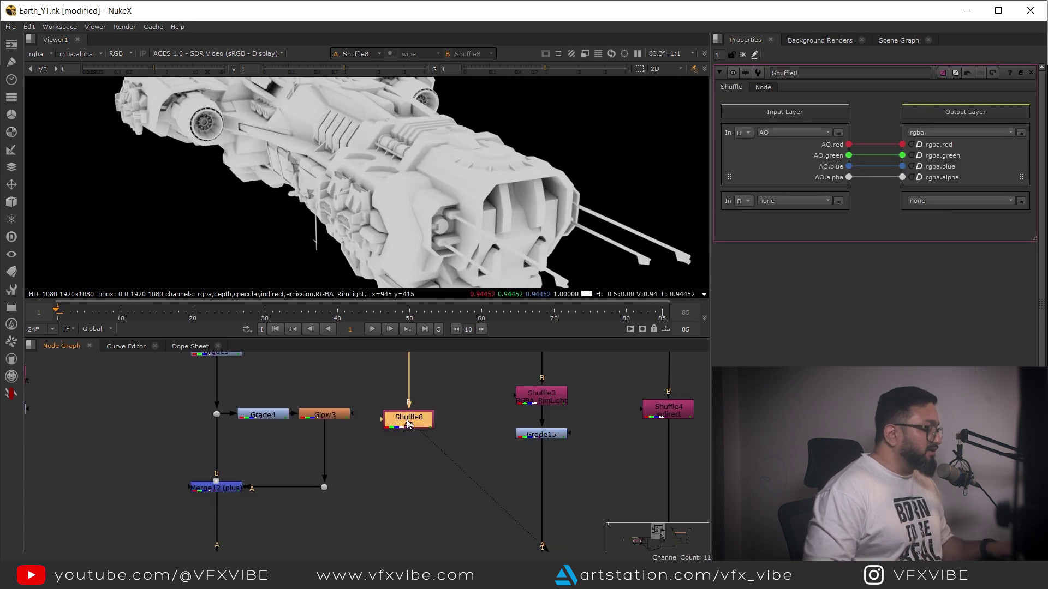
{"action": "key", "text": "g"}
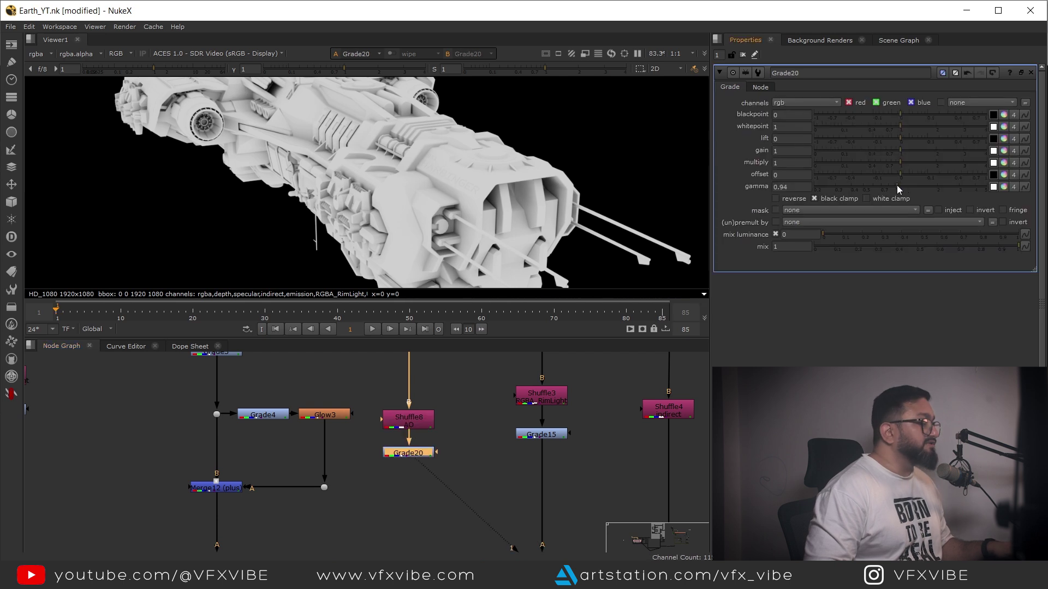
{"action": "left_click_drag", "start_coordinate": [896, 185], "coordinate": [885, 188]}
{"action": "left_click_drag", "start_coordinate": [900, 151], "coordinate": [906, 151]}
- Add a second Grade to the AO branch and tint its gamma teal with red 0.812, green 1 and blue 0.974
{"action": "middle_click_drag", "start_coordinate": [410, 458], "coordinate": [412, 429]}
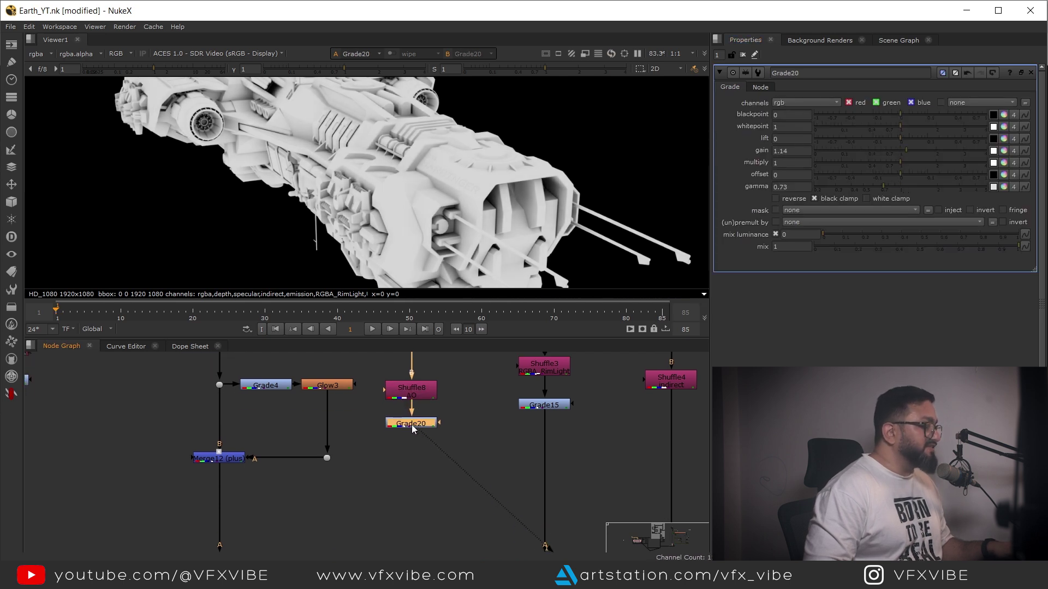
{"action": "key", "text": "g"}
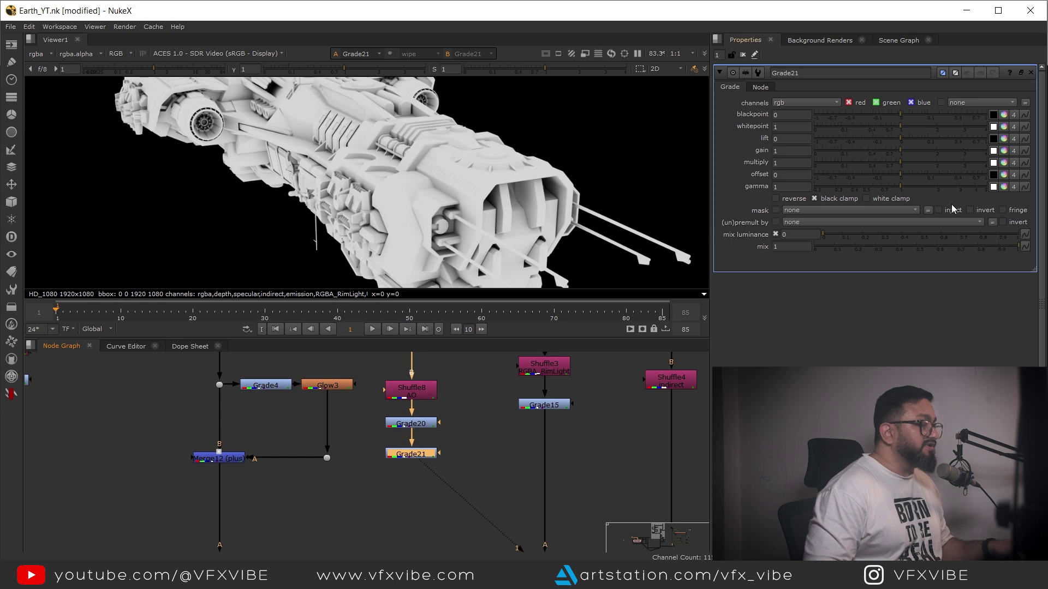
{"action": "left_click", "coordinate": [1003, 186]}
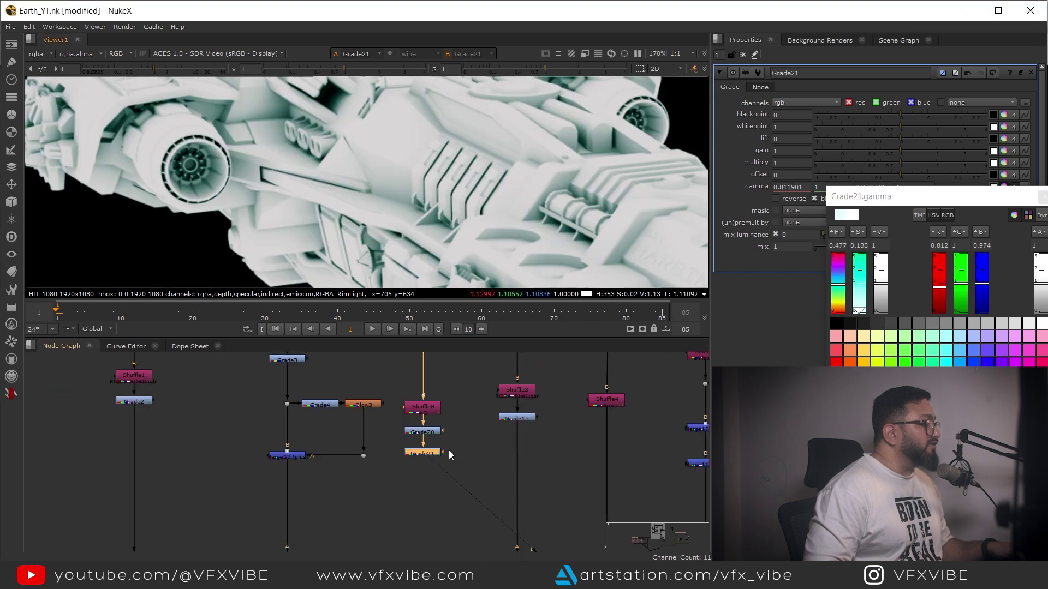
- Merge the AO branch into the main line after the key light merge, view it, and set the operation to multiply
{"action": "scroll", "coordinate": [449, 450], "scroll_direction": "down", "scroll_amount": 3}
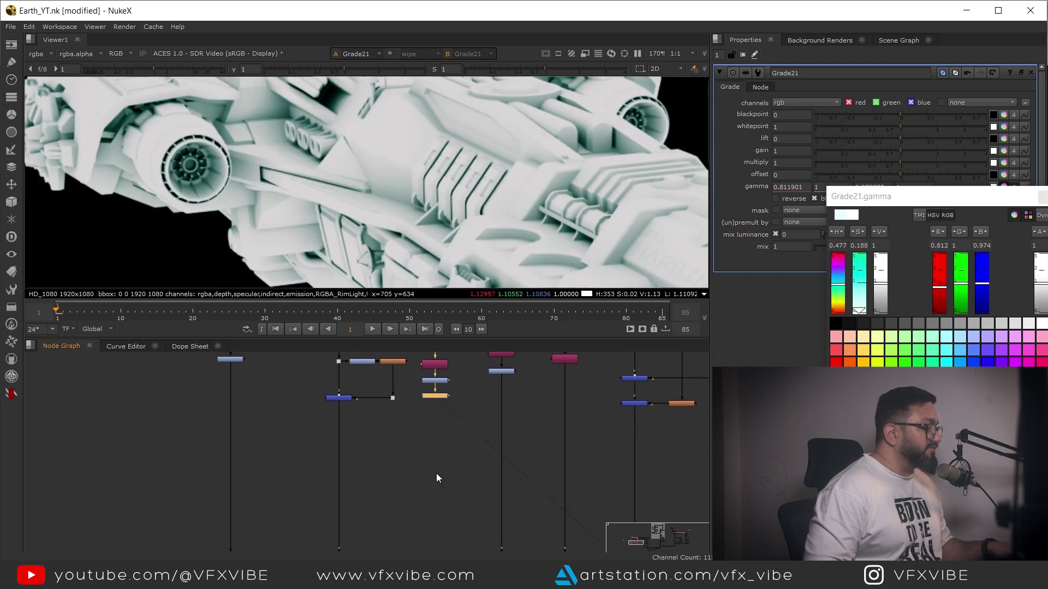
{"action": "key", "text": "m"}
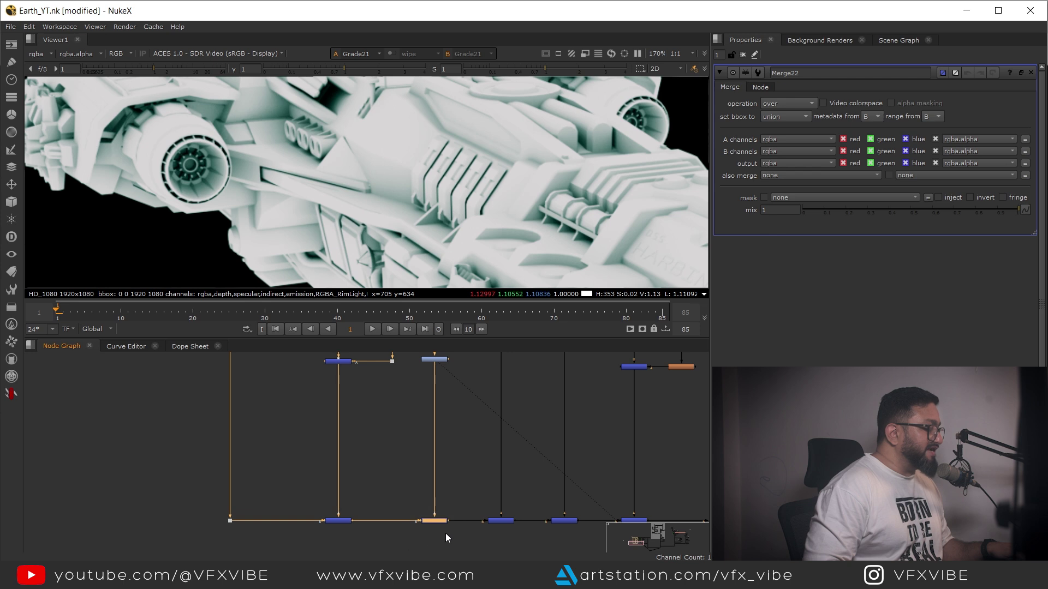
{"action": "scroll", "coordinate": [445, 533], "scroll_direction": "up", "scroll_amount": 4}
{"action": "key", "text": "1"}
{"action": "left_click", "coordinate": [786, 103]}
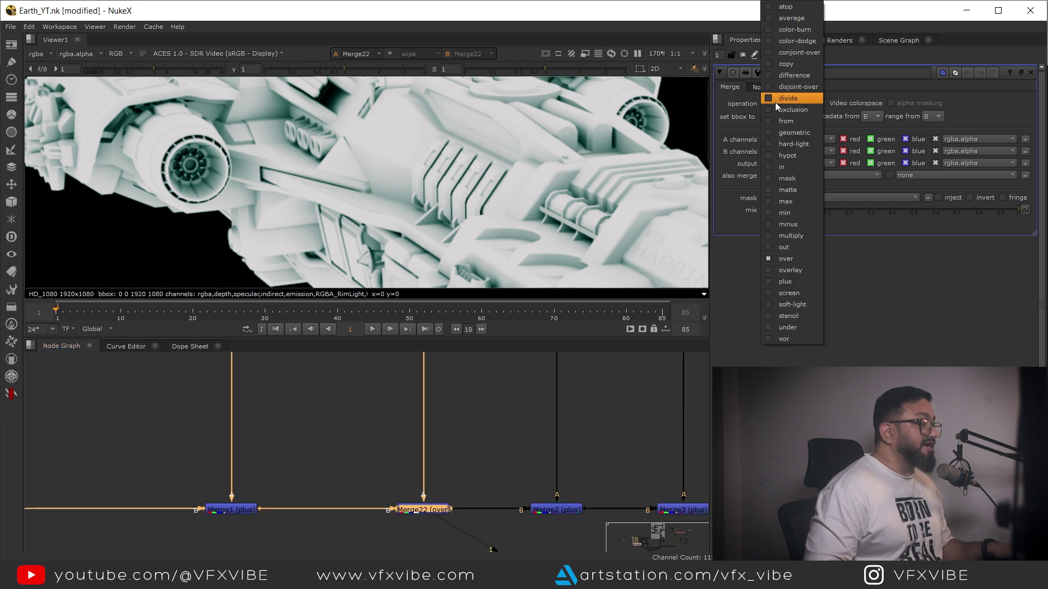
{"action": "left_click", "coordinate": [793, 272]}
- Examine the teal occlusion tint on the rear hull panels and around the nose lettering in the multiplied result
{"action": "middle_click_drag", "start_coordinate": [404, 162], "coordinate": [445, 250]}
{"action": "middle_click_drag", "start_coordinate": [252, 161], "coordinate": [349, 225]}
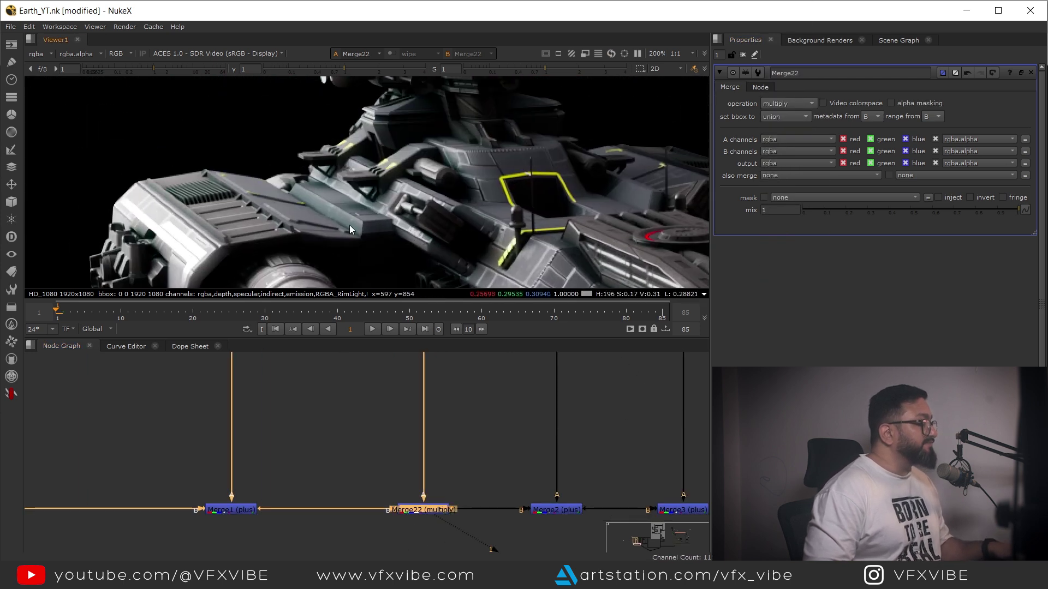
{"action": "scroll", "coordinate": [354, 218], "scroll_direction": "up", "scroll_amount": 4}
{"action": "scroll", "coordinate": [354, 197], "scroll_direction": "up", "scroll_amount": 1}
{"action": "scroll", "coordinate": [358, 177], "scroll_direction": "up", "scroll_amount": 2}
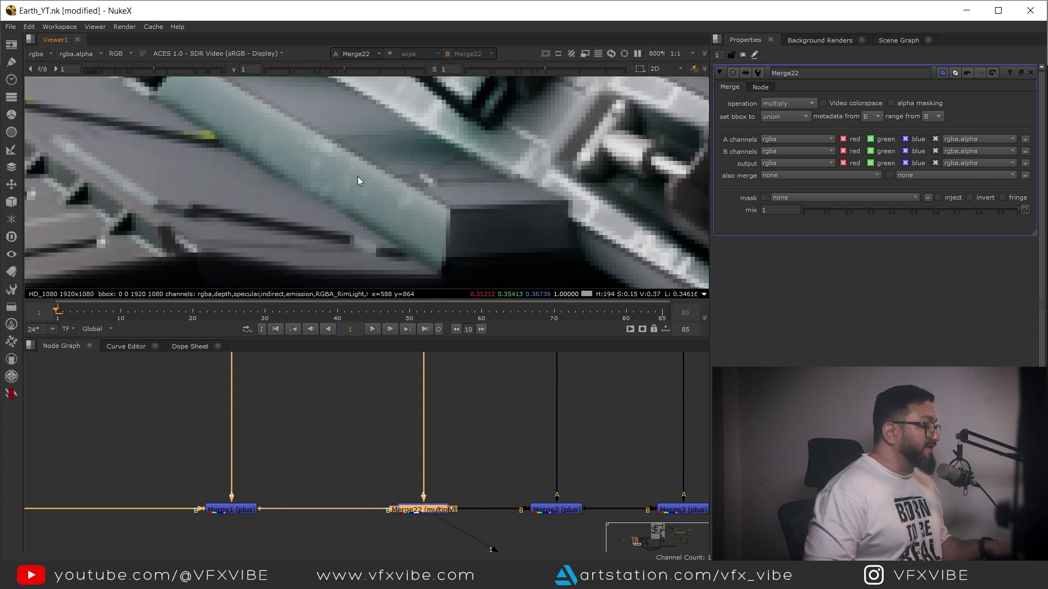
{"action": "scroll", "coordinate": [415, 204], "scroll_direction": "down", "scroll_amount": 4}
{"action": "scroll", "coordinate": [393, 145], "scroll_direction": "up", "scroll_amount": 2}
{"action": "scroll", "coordinate": [331, 143], "scroll_direction": "down", "scroll_amount": 1}
{"action": "scroll", "coordinate": [273, 113], "scroll_direction": "up", "scroll_amount": 1}
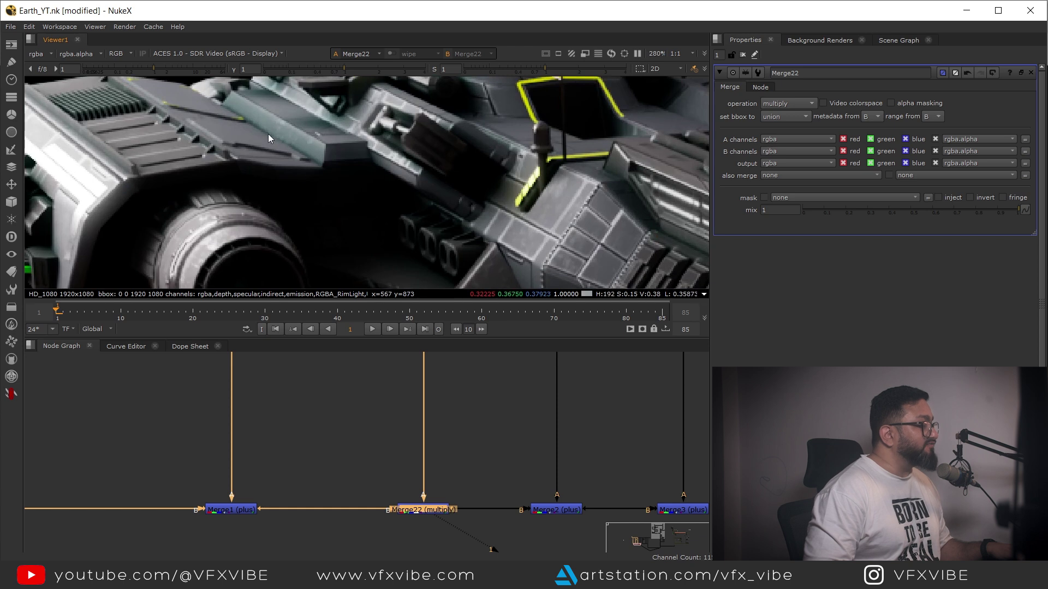
{"action": "middle_click_drag", "start_coordinate": [655, 279], "coordinate": [371, 183]}
{"action": "middle_click_drag", "start_coordinate": [453, 261], "coordinate": [485, 181]}
{"action": "middle_click_drag", "start_coordinate": [485, 240], "coordinate": [350, 126]}
{"action": "scroll", "coordinate": [349, 126], "scroll_direction": "up", "scroll_amount": 1}
{"action": "scroll", "coordinate": [348, 159], "scroll_direction": "down", "scroll_amount": 2}
{"action": "scroll", "coordinate": [419, 152], "scroll_direction": "up", "scroll_amount": 3}
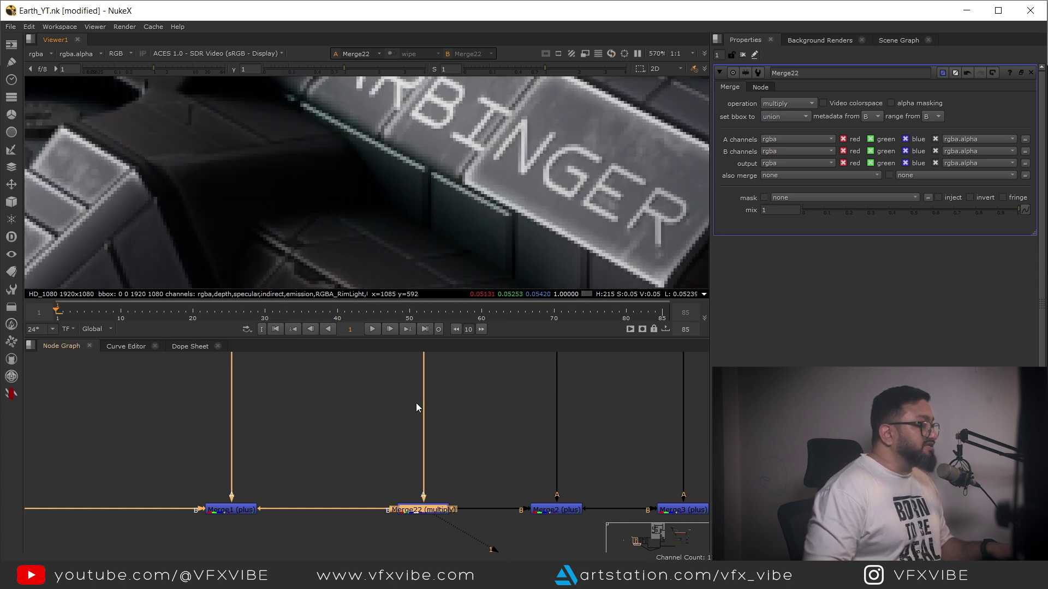
- View the second AO Grade and set its gamma to red 0.6976, green 0.8 and blue 0.785722
{"action": "scroll", "coordinate": [416, 402], "scroll_direction": "down", "scroll_amount": 1}
{"action": "middle_click_drag", "start_coordinate": [402, 382], "coordinate": [447, 522]}
{"action": "middle_click_drag", "start_coordinate": [464, 392], "coordinate": [480, 451]}
{"action": "scroll", "coordinate": [480, 451], "scroll_direction": "up", "scroll_amount": 3}
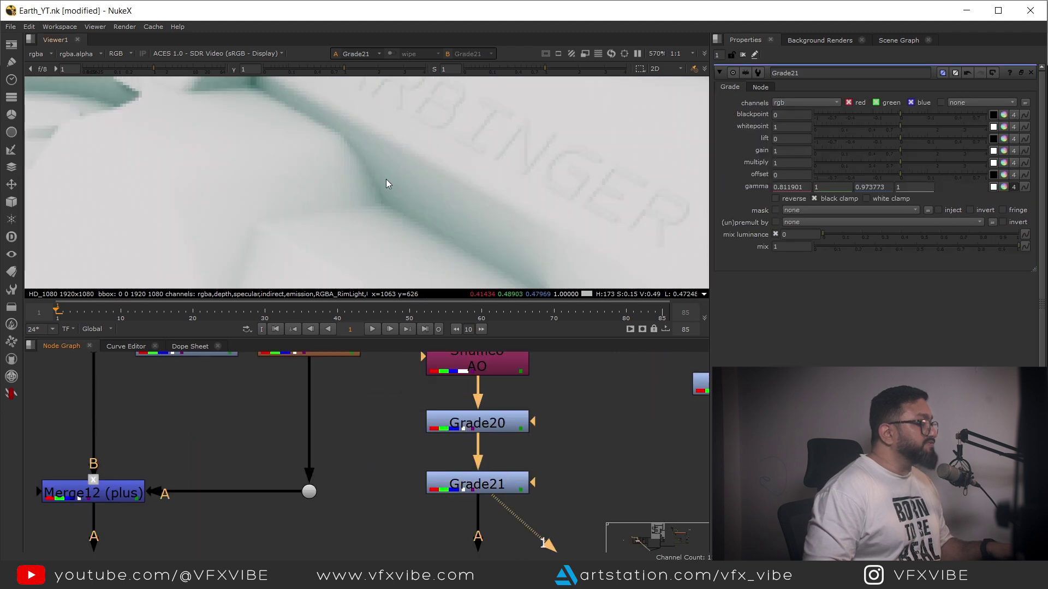
{"action": "middle_click_drag", "start_coordinate": [298, 133], "coordinate": [404, 179]}
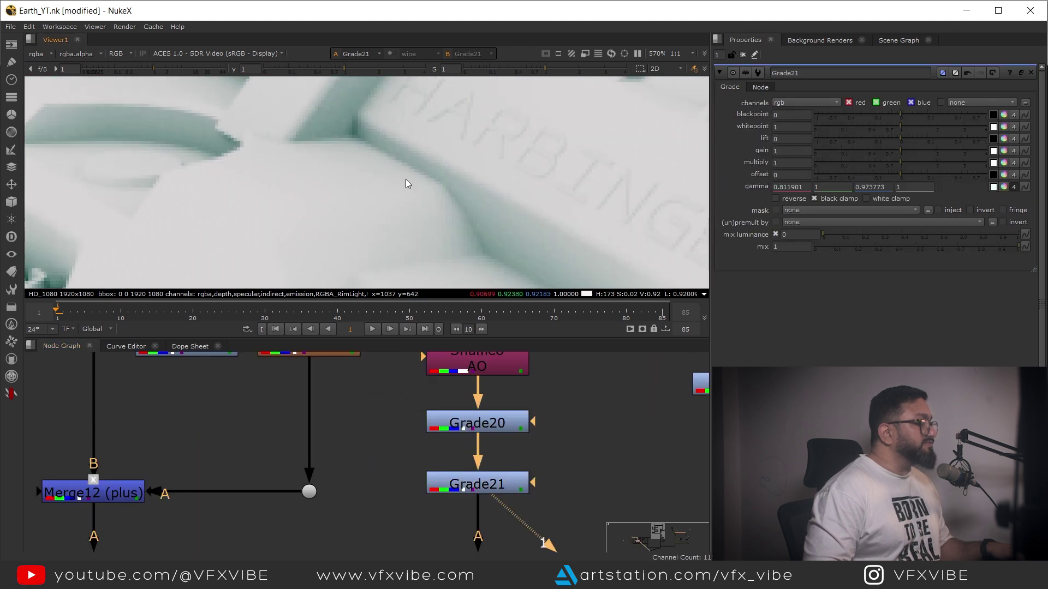
{"action": "key", "text": "f"}
{"action": "scroll", "coordinate": [284, 123], "scroll_direction": "up", "scroll_amount": 7}
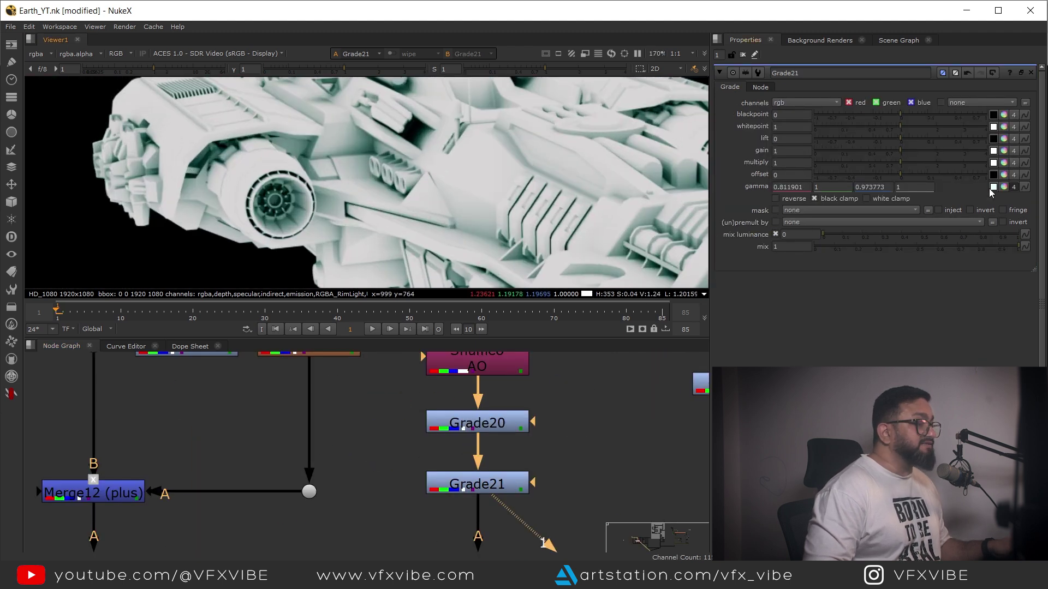
{"action": "left_click", "coordinate": [1004, 187]}
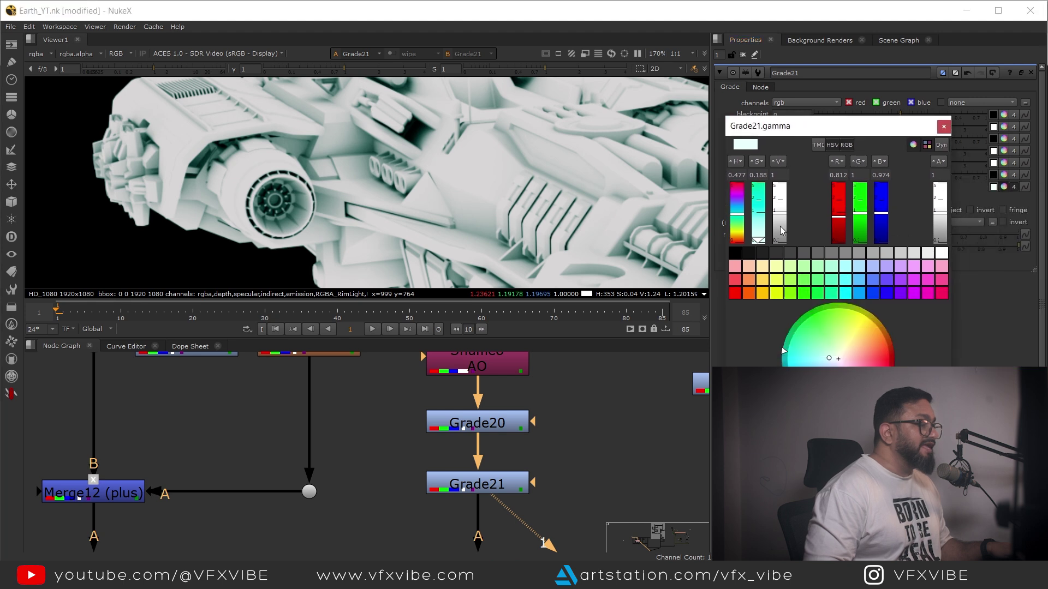
{"action": "left_click_drag", "start_coordinate": [779, 219], "coordinate": [779, 220]}
{"action": "left_click_drag", "start_coordinate": [778, 223], "coordinate": [779, 215]}
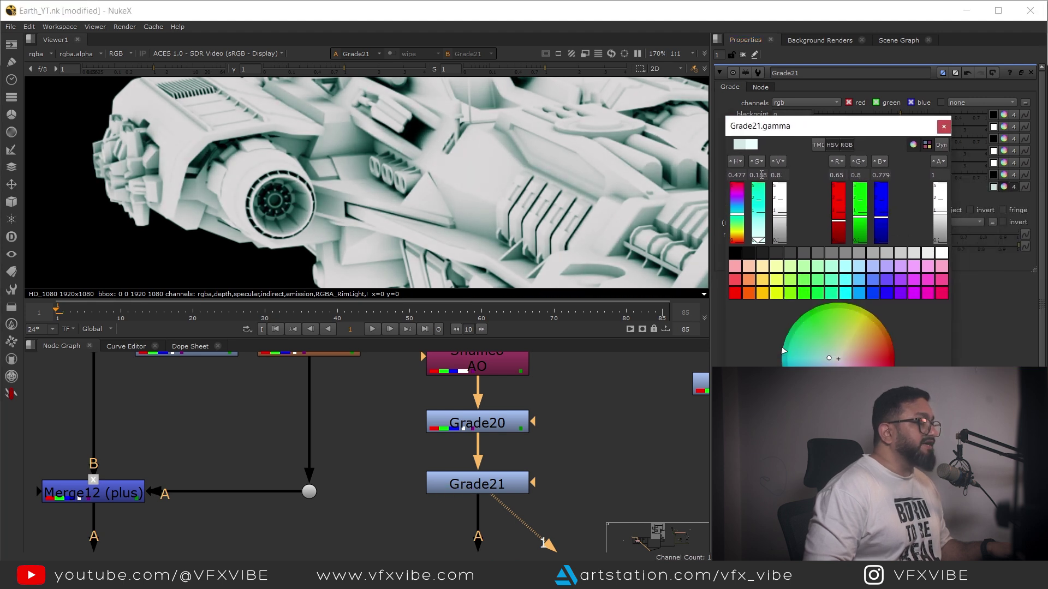
{"action": "scroll", "coordinate": [760, 175], "scroll_direction": "down", "scroll_amount": 6}
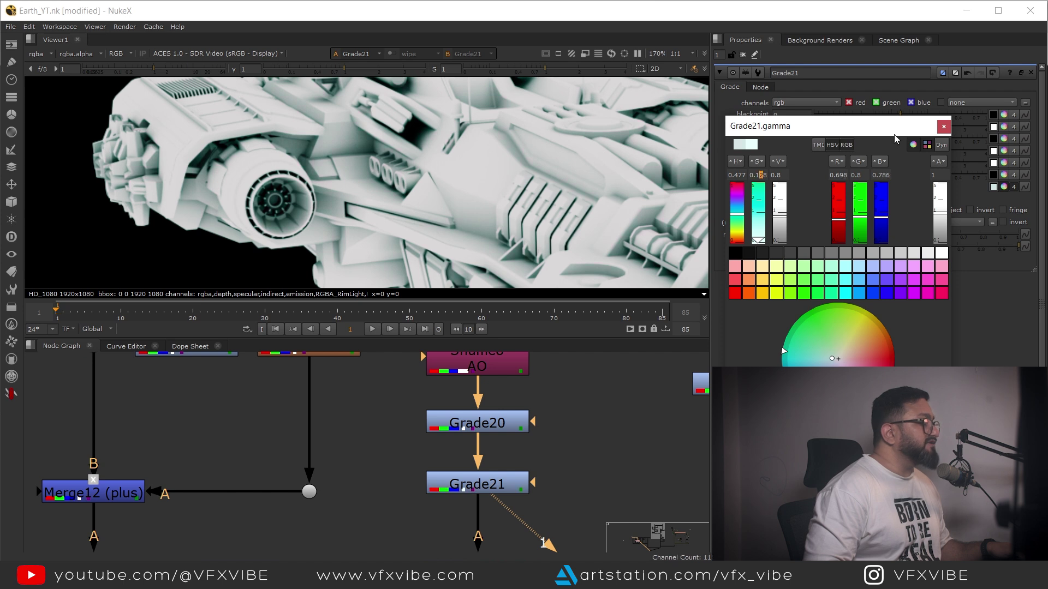
{"action": "left_click", "coordinate": [944, 127]}
- View the final composite, select both AO Grades, and compare the rear hull with them disabled and enabled
{"action": "scroll", "coordinate": [460, 402], "scroll_direction": "down", "scroll_amount": 5}
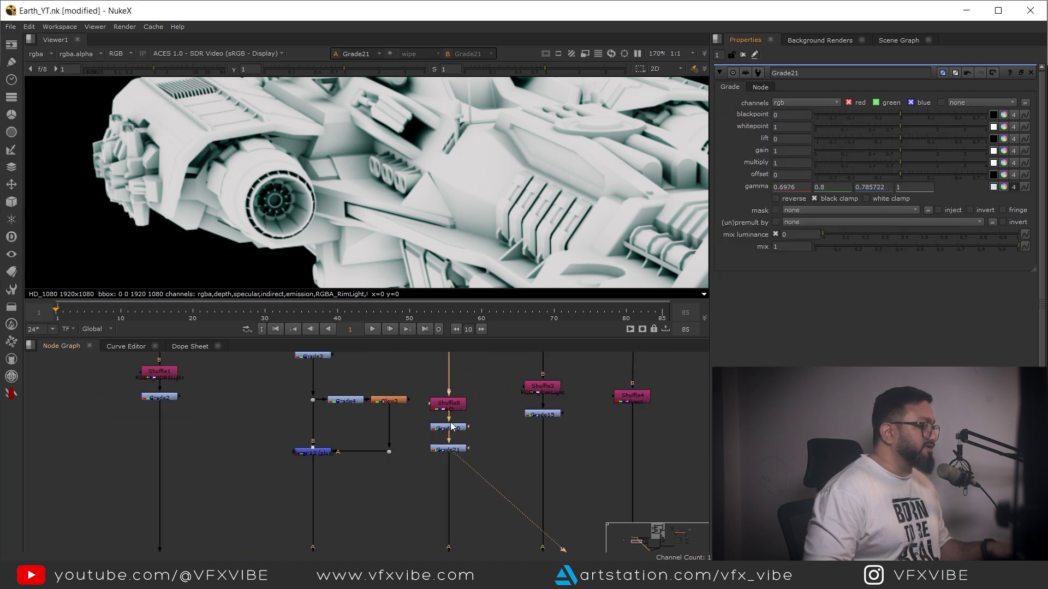
{"action": "scroll", "coordinate": [450, 426], "scroll_direction": "down", "scroll_amount": 5}
{"action": "key", "text": "2"}
{"action": "middle_click_drag", "start_coordinate": [366, 140], "coordinate": [392, 222]}
{"action": "scroll", "coordinate": [355, 180], "scroll_direction": "up", "scroll_amount": 3}
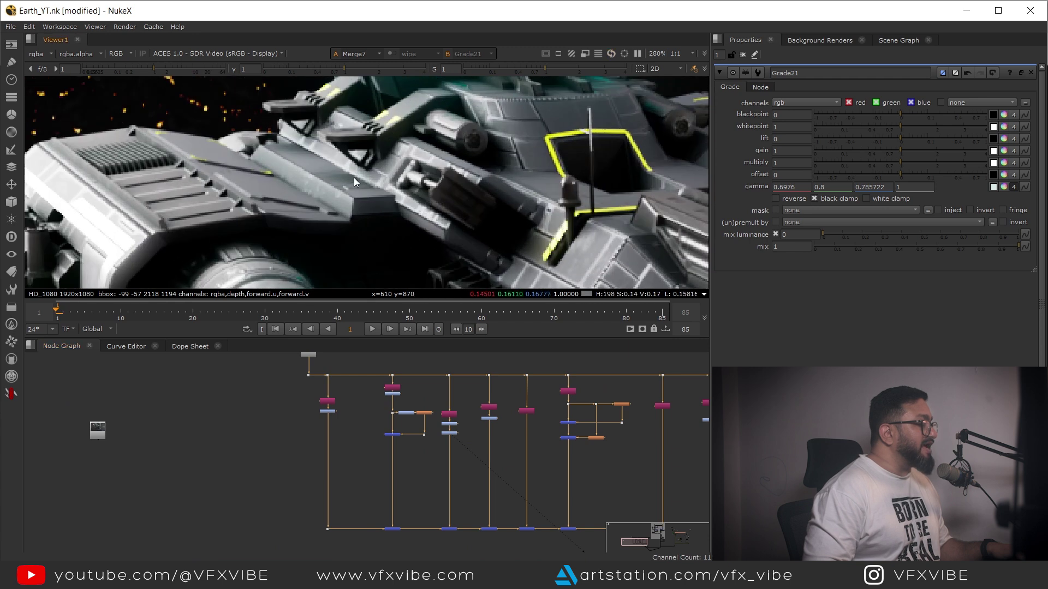
{"action": "scroll", "coordinate": [354, 178], "scroll_direction": "up", "scroll_amount": 2}
{"action": "scroll", "coordinate": [481, 463], "scroll_direction": "up", "scroll_amount": 5}
{"action": "left_click_drag", "start_coordinate": [451, 420], "coordinate": [496, 359]}
{"action": "scroll", "coordinate": [421, 218], "scroll_direction": "up", "scroll_amount": 7}
{"action": "key", "text": "d"}
{"action": "scroll", "coordinate": [368, 205], "scroll_direction": "down", "scroll_amount": 7}
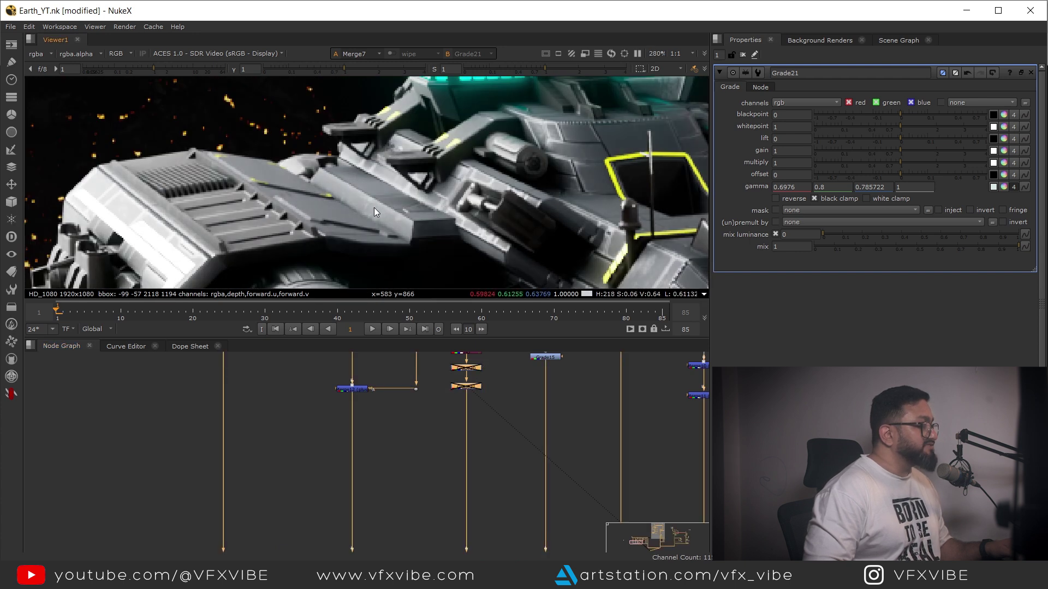
{"action": "scroll", "coordinate": [374, 207], "scroll_direction": "up", "scroll_amount": 5}
{"action": "key", "text": "d"}
{"action": "key", "text": "d"}
{"action": "key", "text": "d"}
{"action": "middle_click_drag", "start_coordinate": [438, 174], "coordinate": [419, 208]}
{"action": "key", "text": "d"}
- Compare the hull between the engines and nose with both AO Grades switched off and on
{"action": "scroll", "coordinate": [419, 207], "scroll_direction": "down", "scroll_amount": 6}
{"action": "middle_click_drag", "start_coordinate": [481, 217], "coordinate": [383, 183]}
{"action": "key", "text": "d"}
{"action": "middle_click_drag", "start_coordinate": [598, 255], "coordinate": [485, 211]}
{"action": "key", "text": "d"}
{"action": "middle_click_drag", "start_coordinate": [559, 248], "coordinate": [426, 132]}
{"action": "scroll", "coordinate": [427, 132], "scroll_direction": "up", "scroll_amount": 3}
{"action": "key", "text": "d"}
{"action": "key", "text": "d"}
{"action": "key", "text": "d"}
{"action": "scroll", "coordinate": [443, 146], "scroll_direction": "down", "scroll_amount": 5}
{"action": "middle_click_drag", "start_coordinate": [447, 203], "coordinate": [374, 135]}
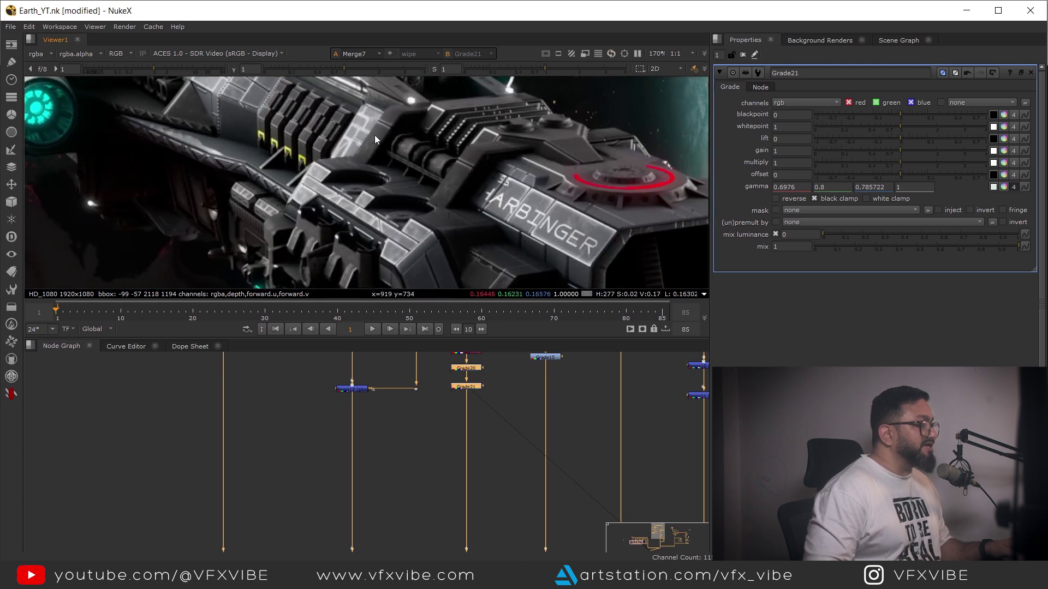
- Toggle both AO Grades repeatedly to compare occlusion shading around the nose lettering and the side panels
{"action": "key", "text": "d"}
{"action": "scroll", "coordinate": [511, 215], "scroll_direction": "up", "scroll_amount": 5}
{"action": "key", "text": "d"}
{"action": "middle_click_drag", "start_coordinate": [512, 215], "coordinate": [425, 123]}
{"action": "scroll", "coordinate": [425, 123], "scroll_direction": "down", "scroll_amount": 3}
{"action": "key", "text": "d"}
{"action": "key", "text": "d"}
{"action": "key", "text": "d"}
{"action": "key", "text": "d"}
{"action": "scroll", "coordinate": [478, 146], "scroll_direction": "down", "scroll_amount": 3}
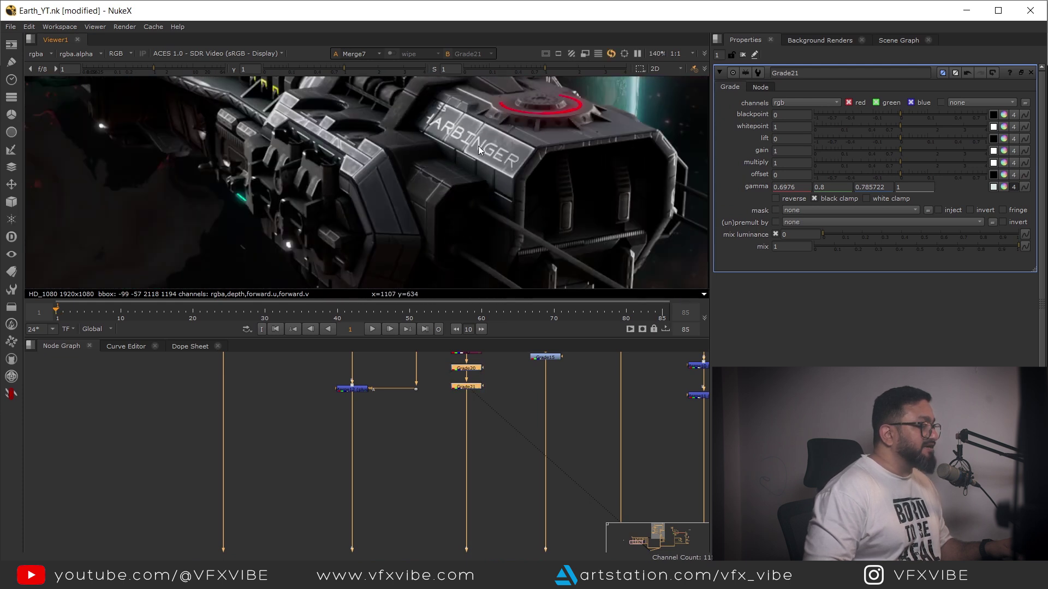
{"action": "scroll", "coordinate": [478, 145], "scroll_direction": "up", "scroll_amount": 2}
{"action": "middle_click_drag", "start_coordinate": [487, 205], "coordinate": [502, 146]}
{"action": "scroll", "coordinate": [436, 183], "scroll_direction": "up", "scroll_amount": 3}
{"action": "key", "text": "d"}
{"action": "key", "text": "d"}
{"action": "middle_click_drag", "start_coordinate": [364, 166], "coordinate": [486, 263]}
{"action": "key", "text": "d"}
{"action": "key", "text": "d"}
{"action": "scroll", "coordinate": [468, 436], "scroll_direction": "down", "scroll_amount": 4}
- Move the starting corner Dot of the pass line away from the HDRI light branch to make room for another branch
{"action": "middle_click_drag", "start_coordinate": [461, 443], "coordinate": [497, 450]}
{"action": "scroll", "coordinate": [426, 401], "scroll_direction": "up", "scroll_amount": 3}
{"action": "scroll", "coordinate": [482, 471], "scroll_direction": "down", "scroll_amount": 2}
{"action": "middle_click_drag", "start_coordinate": [459, 400], "coordinate": [514, 480]}
{"action": "scroll", "coordinate": [514, 481], "scroll_direction": "up", "scroll_amount": 1}
{"action": "left_click_drag", "start_coordinate": [436, 405], "coordinate": [437, 364]}
{"action": "middle_click_drag", "start_coordinate": [410, 467], "coordinate": [461, 416]}
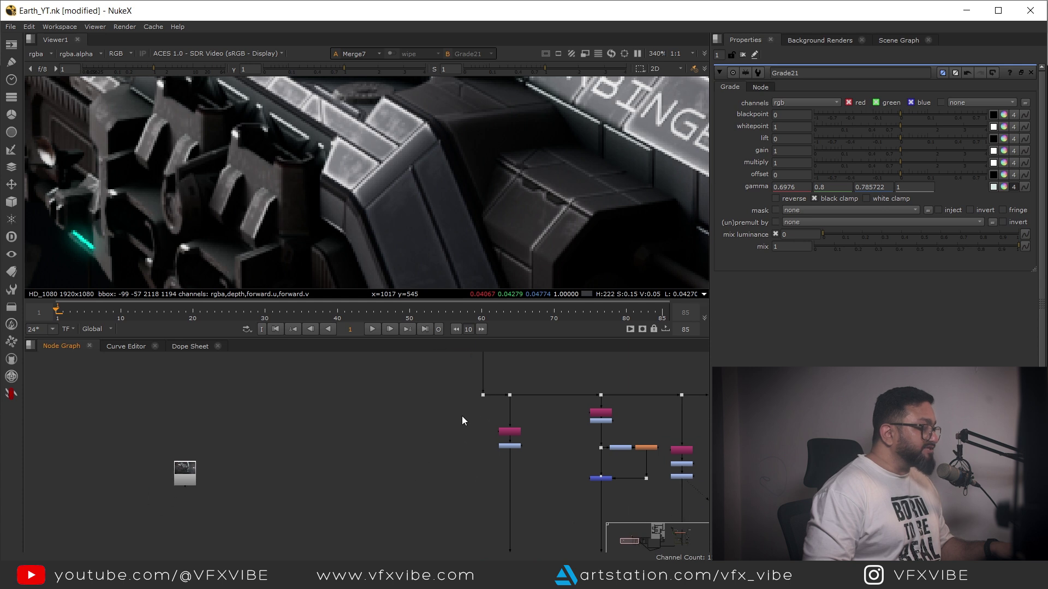
{"action": "middle_click_drag", "start_coordinate": [490, 368], "coordinate": [497, 442]}
{"action": "scroll", "coordinate": [496, 442], "scroll_direction": "up", "scroll_amount": 1}
{"action": "middle_click_drag", "start_coordinate": [460, 394], "coordinate": [459, 412]}
{"action": "left_click_drag", "start_coordinate": [412, 363], "coordinate": [505, 506]}
{"action": "left_click_drag", "start_coordinate": [486, 414], "coordinate": [412, 404]}
- Paste a copy of the rim light Shuffle below the starting corner Dot and connect its input to that Dot
{"action": "left_click", "coordinate": [408, 491]}
{"action": "middle_click_drag", "start_coordinate": [408, 519], "coordinate": [441, 457]}
{"action": "scroll", "coordinate": [440, 457], "scroll_direction": "up", "scroll_amount": 3}
{"action": "key", "text": "ctrl+v"}
{"action": "scroll", "coordinate": [450, 468], "scroll_direction": "up", "scroll_amount": 3}
{"action": "left_click_drag", "start_coordinate": [444, 457], "coordinate": [449, 359]}
{"action": "left_click_drag", "start_coordinate": [461, 494], "coordinate": [451, 523]}
- View the pasted Shuffle, set its input layer to UV, and frame the whole ship
{"action": "key", "text": "1"}
{"action": "double_click", "coordinate": [450, 522]}
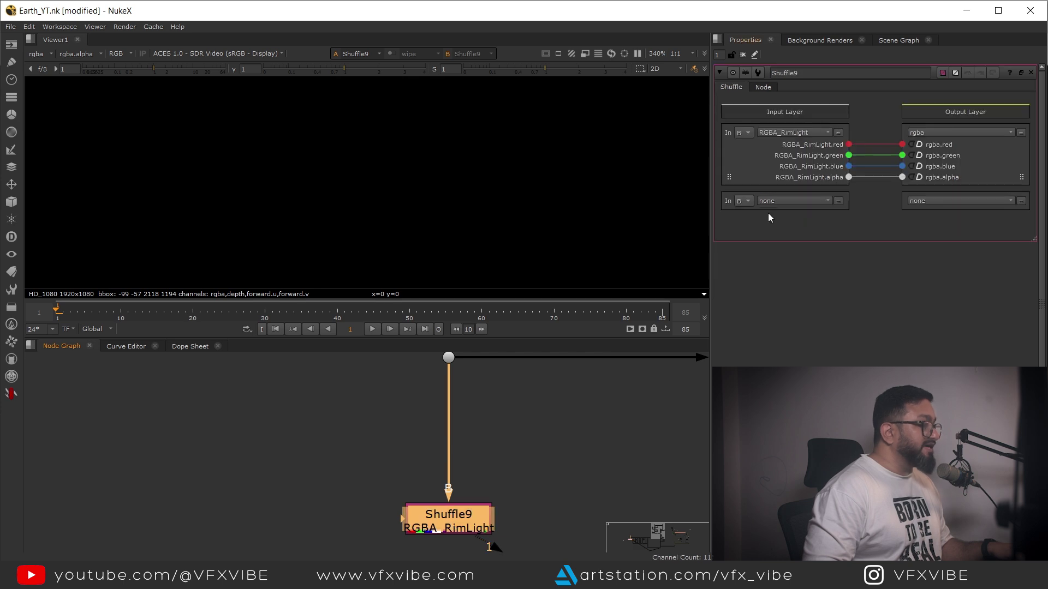
{"action": "left_click", "coordinate": [772, 131]}
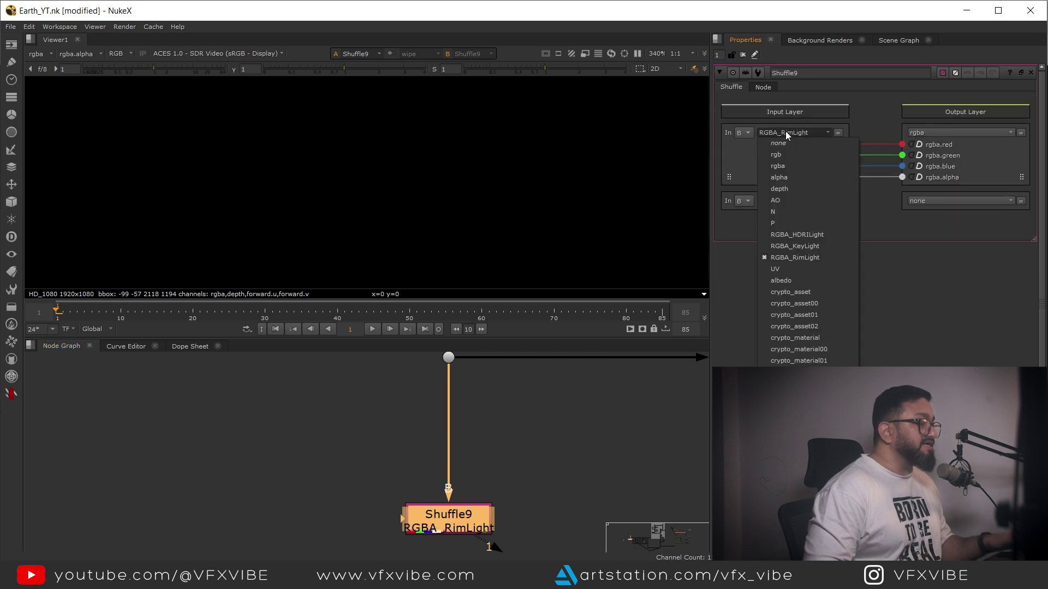
{"action": "left_click", "coordinate": [785, 265]}
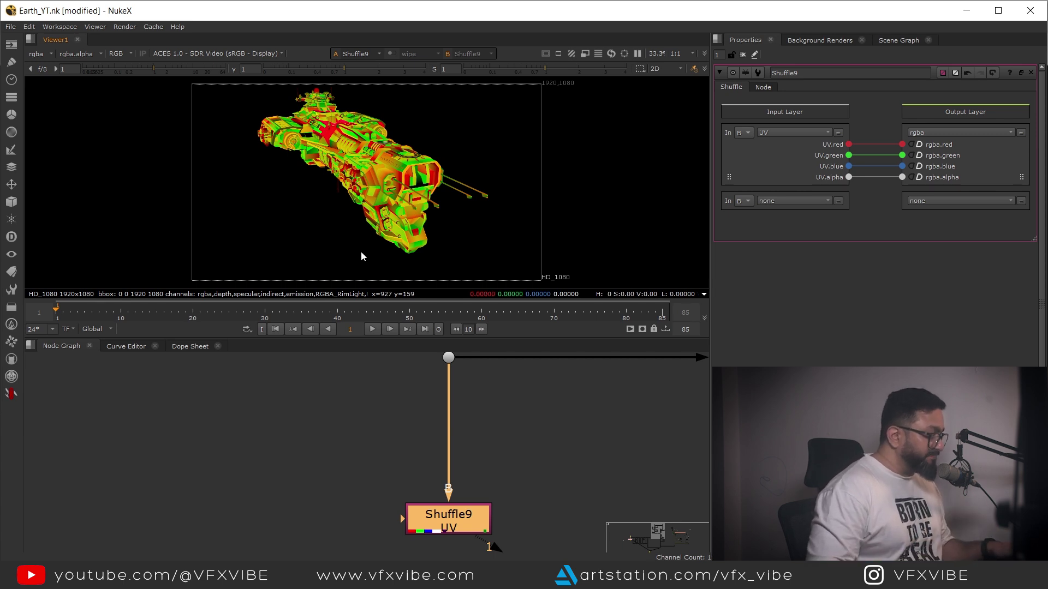
- Add an STMap node and place it beneath the UV Shuffle
{"action": "middle_click_drag", "start_coordinate": [451, 526], "coordinate": [444, 417]}
{"action": "left_click", "coordinate": [444, 476]}
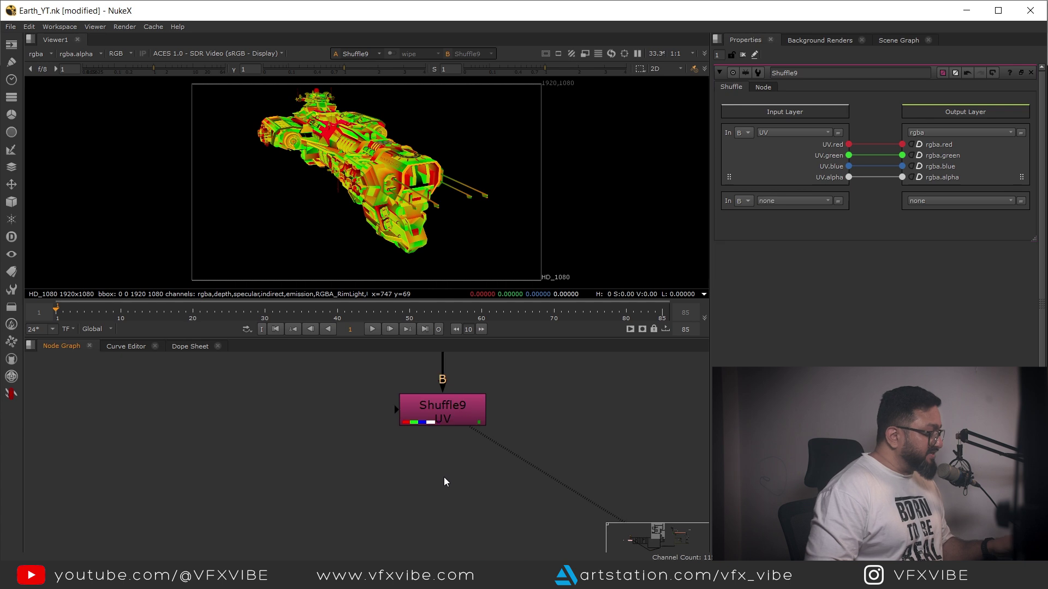
{"action": "key", "text": "Tab"}
{"action": "type", "text": "stm"}
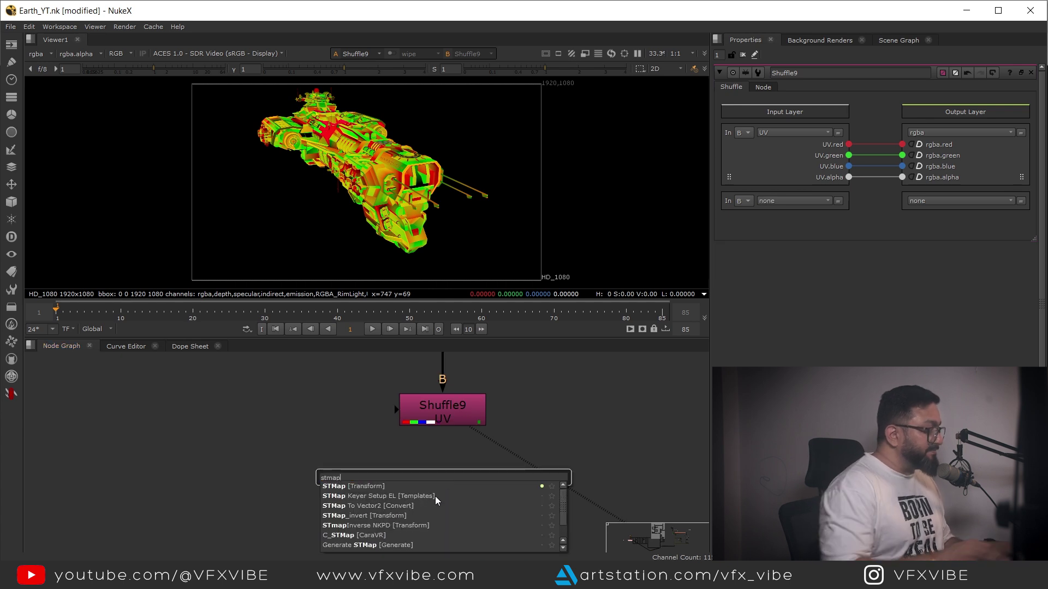
{"action": "key", "text": "Return"}
{"action": "left_click_drag", "start_coordinate": [452, 489], "coordinate": [455, 525]}
{"action": "scroll", "coordinate": [447, 522], "scroll_direction": "down", "scroll_amount": 2}
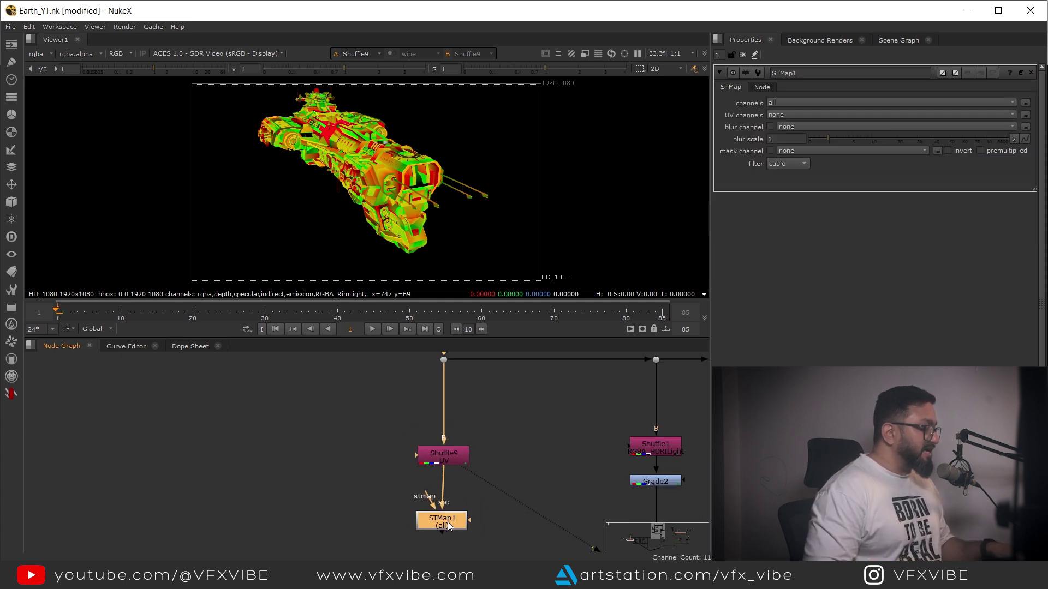
- Add a Noise node beside the UV Shuffle and route it through a Dot into the STMap's free input
{"action": "left_click", "coordinate": [391, 454]}
{"action": "key", "text": "Tab"}
{"action": "type", "text": "np"}
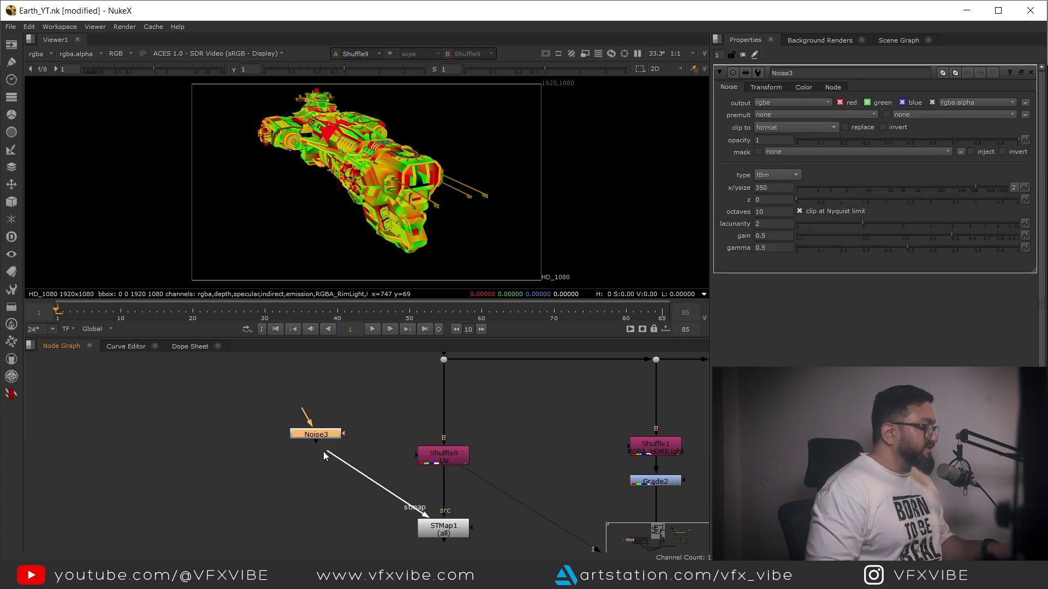
{"action": "left_click_drag", "start_coordinate": [323, 451], "coordinate": [313, 434]}
{"action": "left_click_drag", "start_coordinate": [311, 430], "coordinate": [271, 386]}
{"action": "left_click_drag", "start_coordinate": [346, 459], "coordinate": [266, 522], "text": "ctrl"}
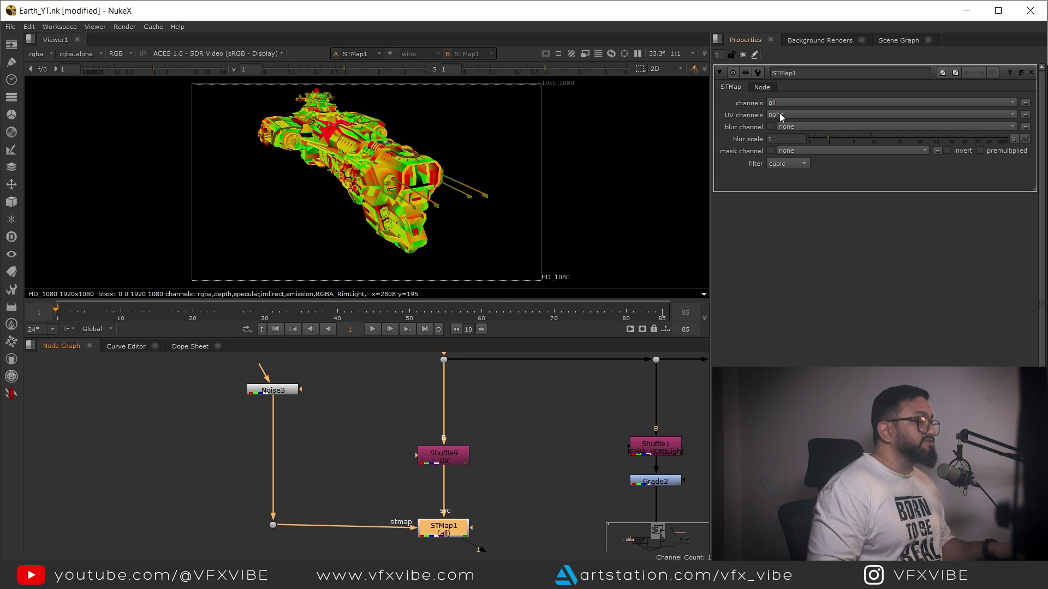
- Set the STMap's UV channels to rgba and swap its inputs so the noise is the source and the UV pass the map
{"action": "left_click", "coordinate": [782, 116]}
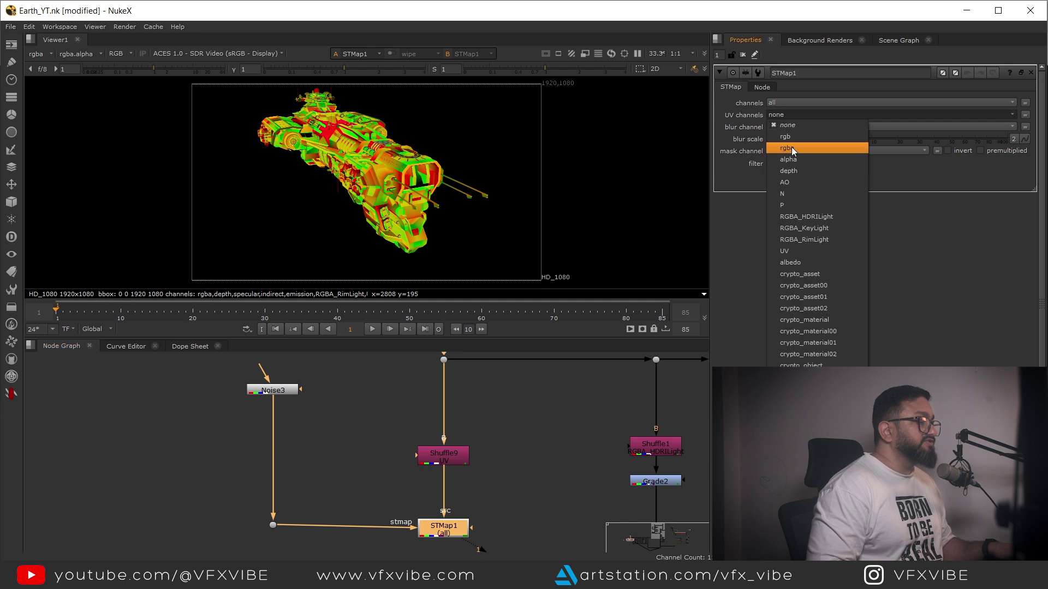
{"action": "left_click", "coordinate": [786, 148]}
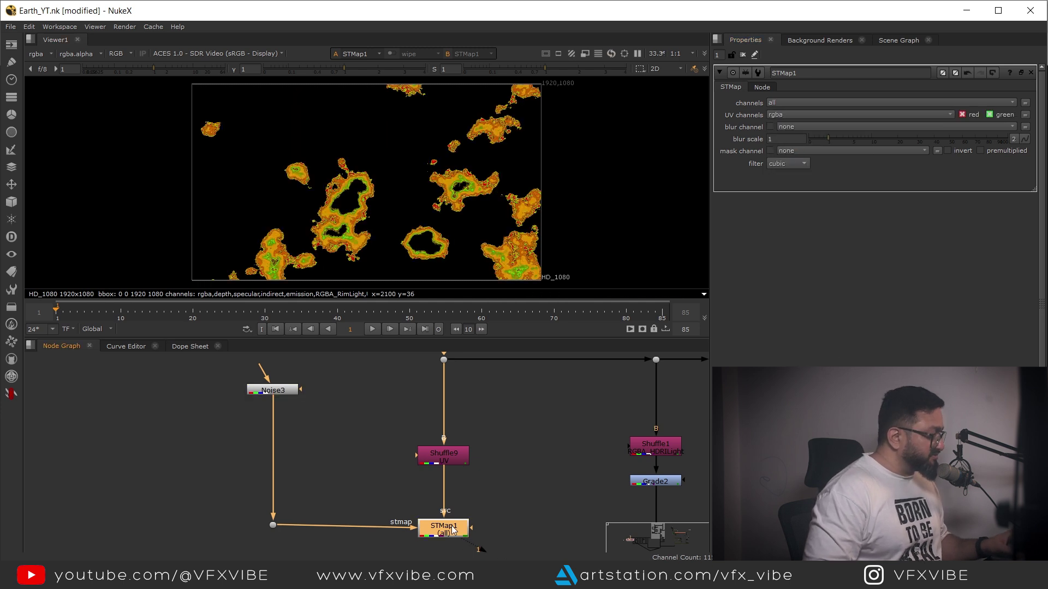
{"action": "key", "text": "shift+x"}
{"action": "left_click_drag", "start_coordinate": [302, 493], "coordinate": [240, 545]}
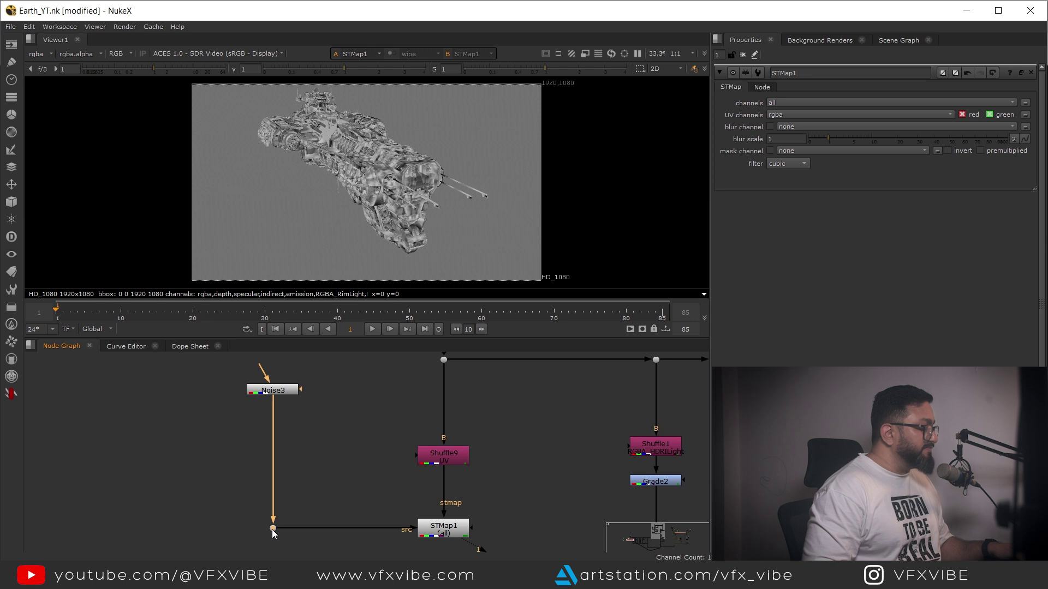
- Set the gamma of the Noise node feeding the STMap to 0.115
{"action": "scroll", "coordinate": [394, 163], "scroll_direction": "up", "scroll_amount": 5}
{"action": "middle_click_drag", "start_coordinate": [316, 418], "coordinate": [345, 441]}
{"action": "left_click", "coordinate": [314, 413]}
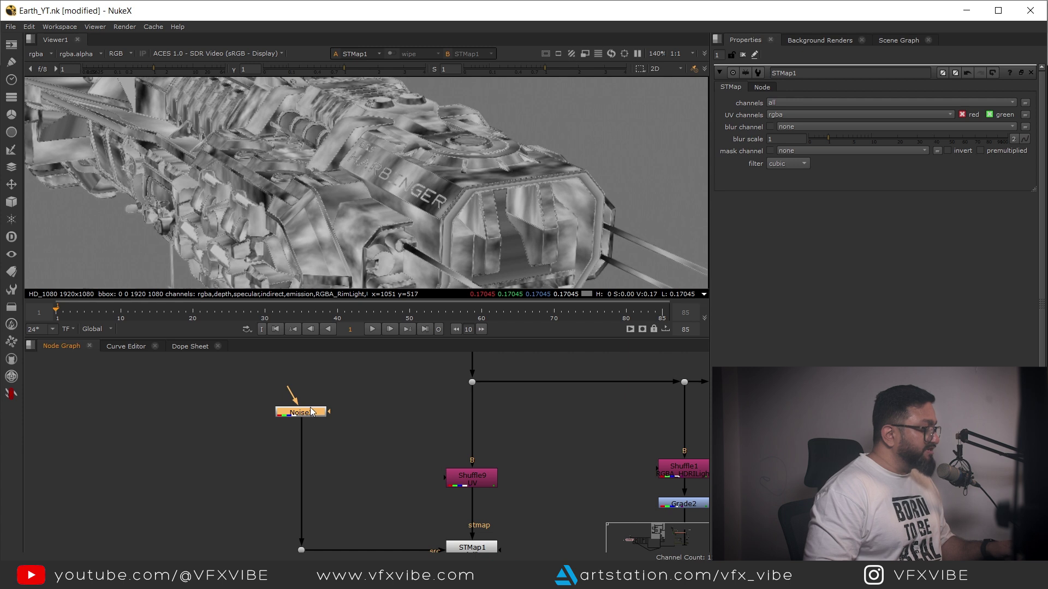
{"action": "double_click", "coordinate": [311, 412]}
{"action": "left_click_drag", "start_coordinate": [908, 247], "coordinate": [820, 251]}
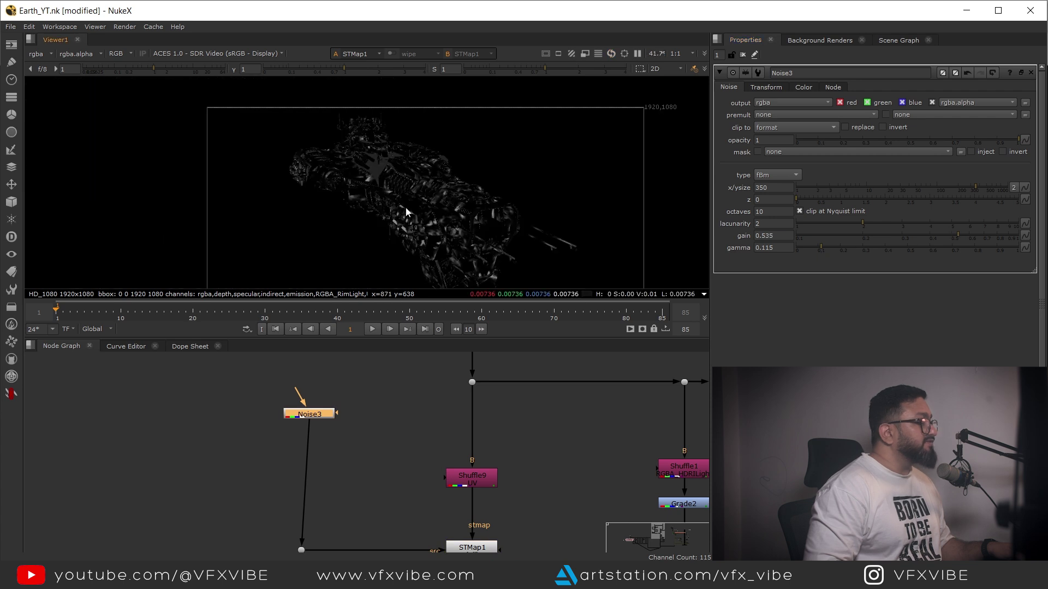
{"action": "scroll", "coordinate": [407, 213], "scroll_direction": "up", "scroll_amount": 6}
{"action": "scroll", "coordinate": [419, 159], "scroll_direction": "down", "scroll_amount": 3}
{"action": "left_click_drag", "start_coordinate": [315, 416], "coordinate": [313, 415]}
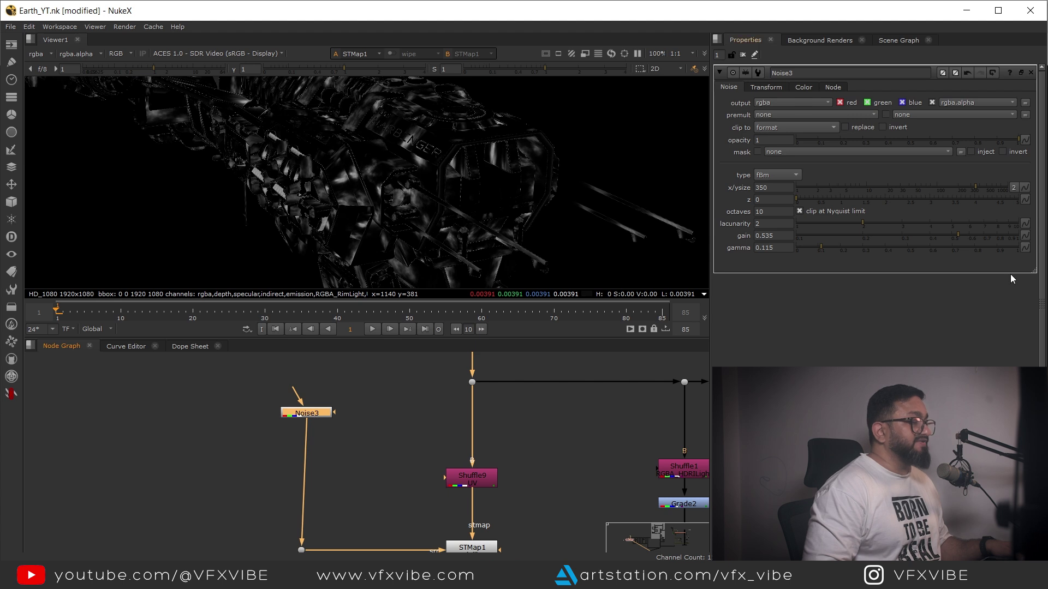
- Try an x/y size of 265 on the Noise node and undo the change
{"action": "left_click_drag", "start_coordinate": [978, 188], "coordinate": [967, 187]}
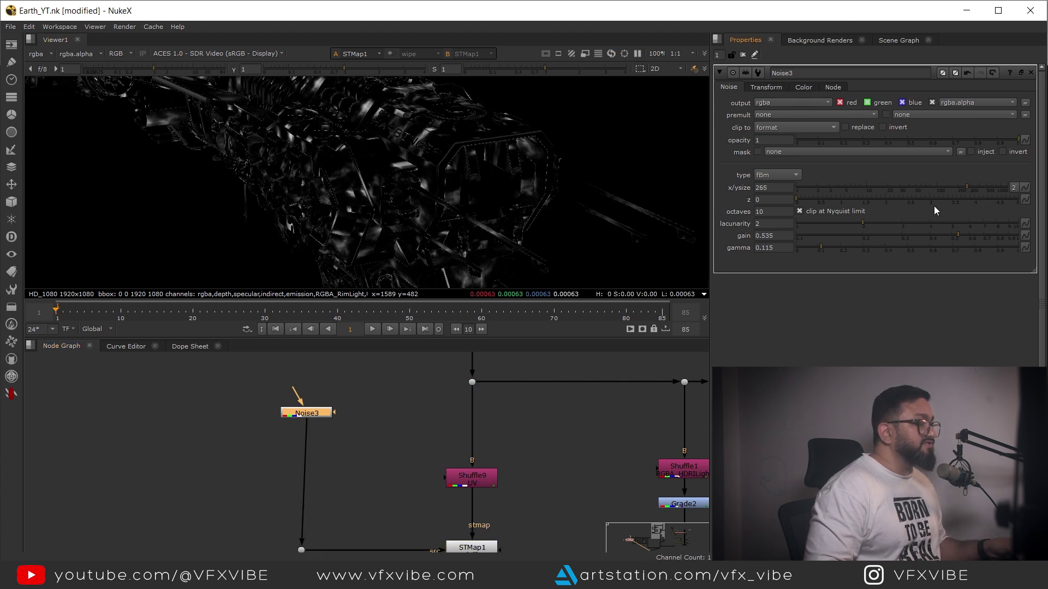
{"action": "key", "text": "ctrl+z"}
- Add a Grade beneath the HDRI light branch's existing Grade, connect its mask to the STMap, and view it
{"action": "scroll", "coordinate": [570, 502], "scroll_direction": "down", "scroll_amount": 5}
{"action": "scroll", "coordinate": [570, 480], "scroll_direction": "up", "scroll_amount": 6}
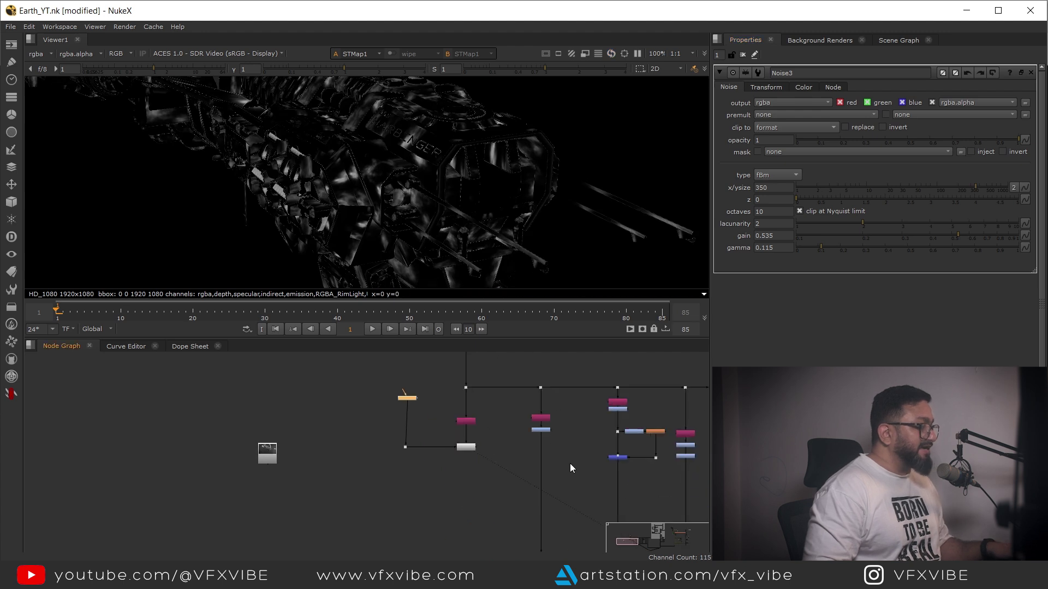
{"action": "double_click", "coordinate": [553, 453]}
{"action": "scroll", "coordinate": [552, 454], "scroll_direction": "up", "scroll_amount": 5}
{"action": "left_click_drag", "start_coordinate": [536, 441], "coordinate": [188, 409]}
{"action": "left_click_drag", "start_coordinate": [480, 420], "coordinate": [480, 413]}
{"action": "key", "text": "1"}
{"action": "key", "text": "a"}
{"action": "key", "text": "a"}
- Raise the viewer gain to 2.7 and set the new HDRI light Grade's gain to 1.84
{"action": "left_click_drag", "start_coordinate": [166, 71], "coordinate": [171, 70]}
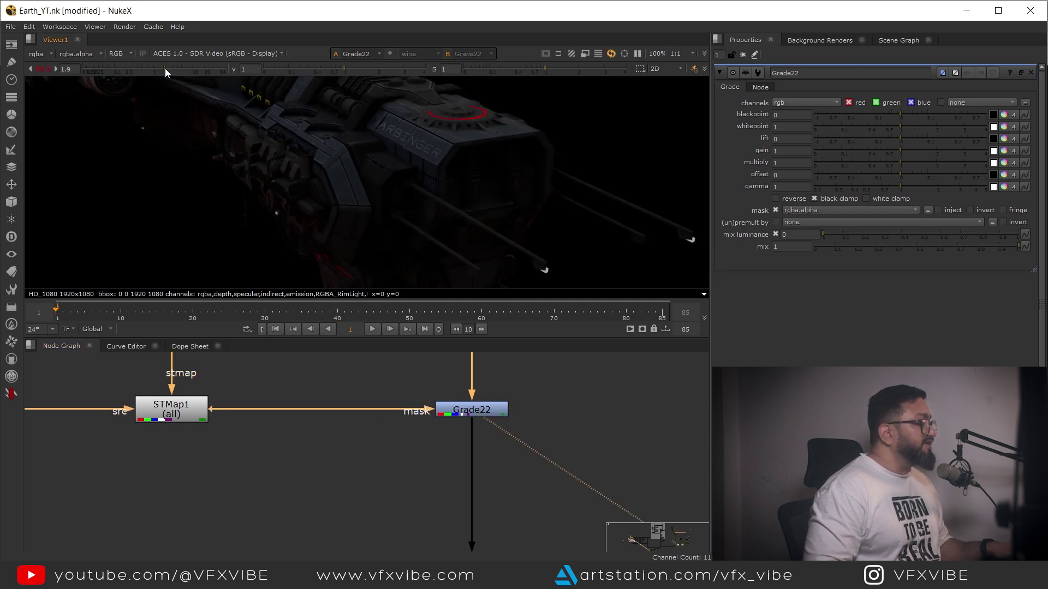
{"action": "scroll", "coordinate": [470, 143], "scroll_direction": "up", "scroll_amount": 4}
{"action": "left_click", "coordinate": [496, 415]}
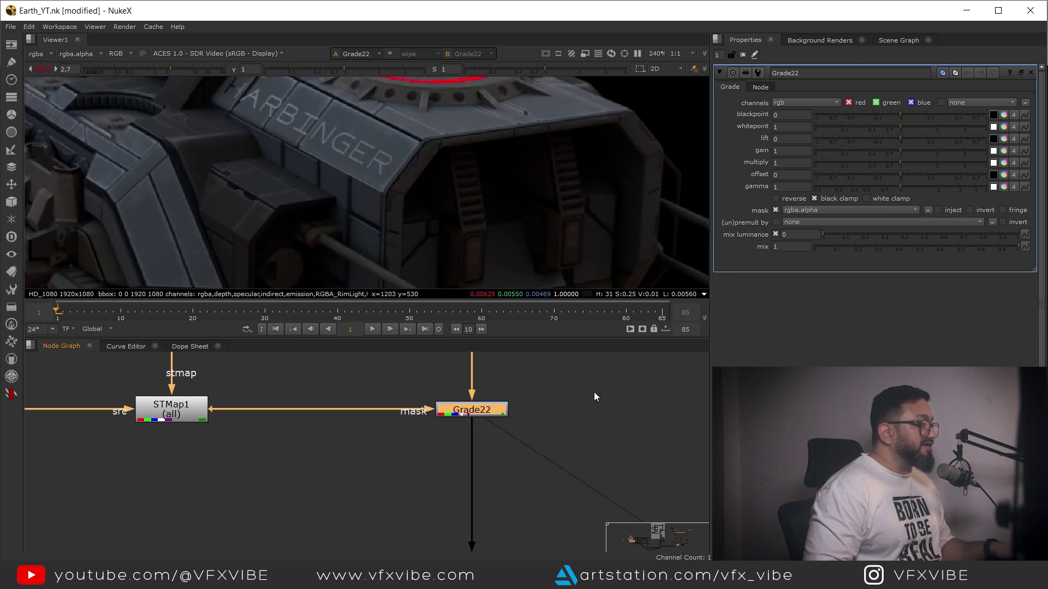
{"action": "left_click_drag", "start_coordinate": [902, 147], "coordinate": [930, 163]}
{"action": "scroll", "coordinate": [384, 205], "scroll_direction": "up", "scroll_amount": 3}
{"action": "middle_click_drag", "start_coordinate": [384, 205], "coordinate": [647, 177]}
{"action": "scroll", "coordinate": [647, 177], "scroll_direction": "down", "scroll_amount": 5}
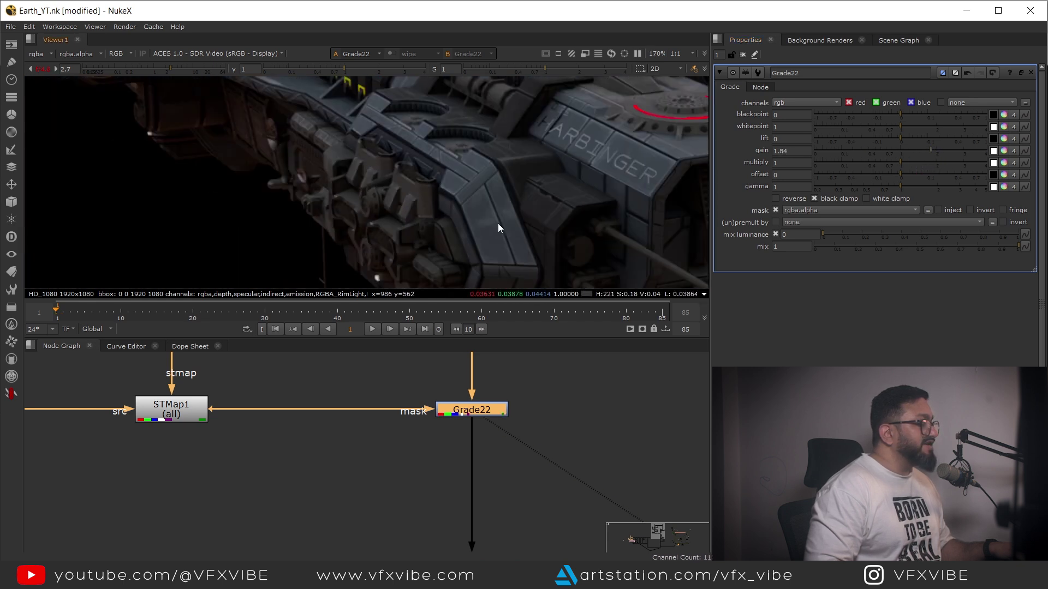
{"action": "scroll", "coordinate": [575, 208], "scroll_direction": "up", "scroll_amount": 3}
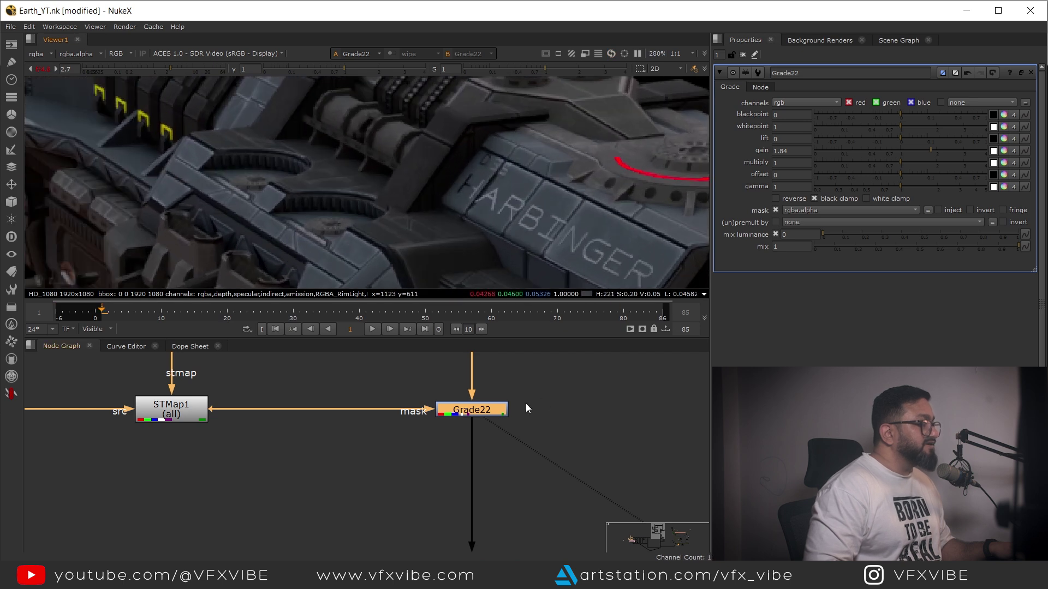
- Set the Noise node's x/y size to 190
{"action": "scroll", "coordinate": [393, 452], "scroll_direction": "down", "scroll_amount": 3}
{"action": "scroll", "coordinate": [392, 447], "scroll_direction": "up", "scroll_amount": 3}
{"action": "left_click", "coordinate": [376, 381]}
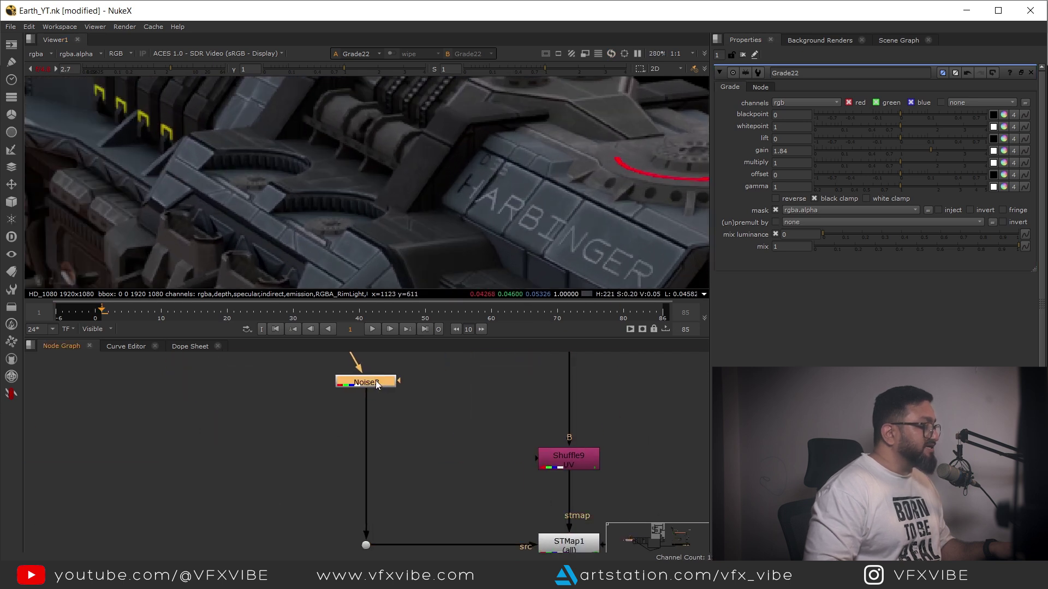
{"action": "double_click", "coordinate": [376, 381]}
{"action": "left_click_drag", "start_coordinate": [975, 187], "coordinate": [957, 189]}
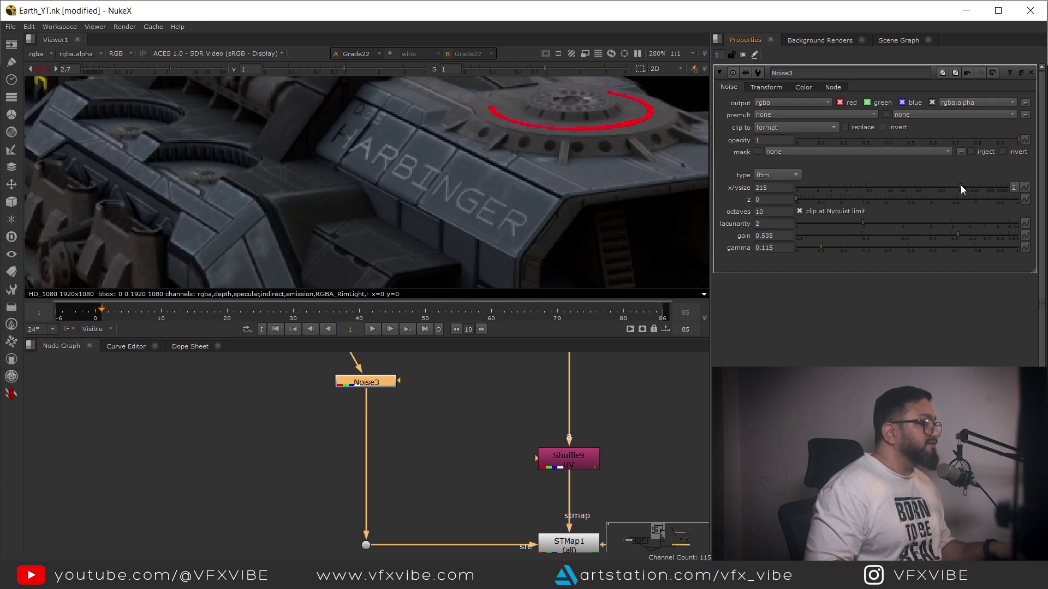
{"action": "scroll", "coordinate": [461, 188], "scroll_direction": "up", "scroll_amount": 2}
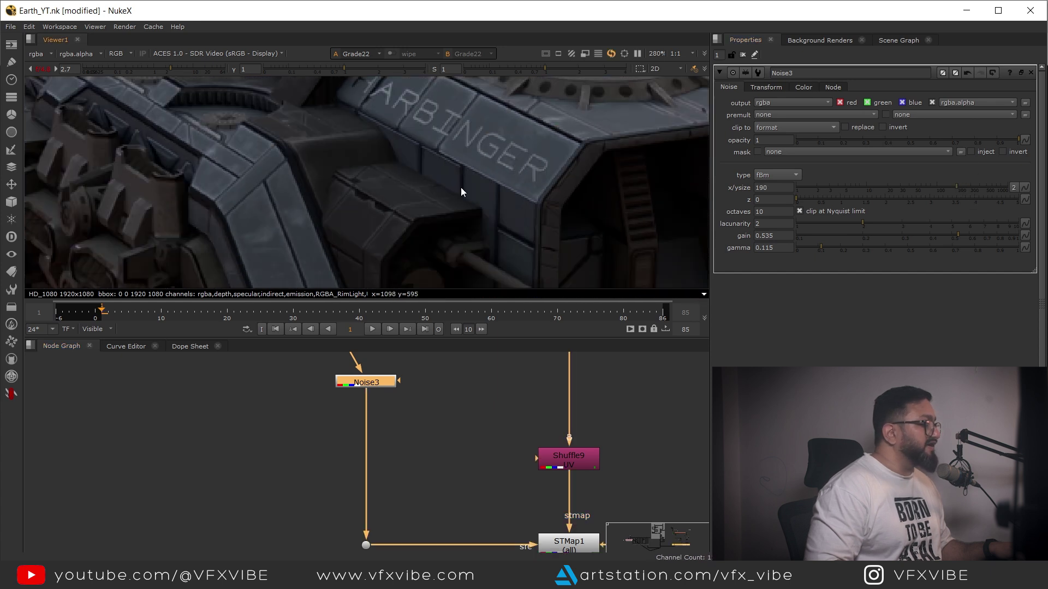
{"action": "scroll", "coordinate": [365, 151], "scroll_direction": "up", "scroll_amount": 2}
{"action": "scroll", "coordinate": [408, 431], "scroll_direction": "down", "scroll_amount": 3}
- Add a Grade in the key light branch, below Grade3 and above the Dot that feeds the glow
{"action": "middle_click_drag", "start_coordinate": [629, 506], "coordinate": [312, 438]}
{"action": "left_click", "coordinate": [341, 432]}
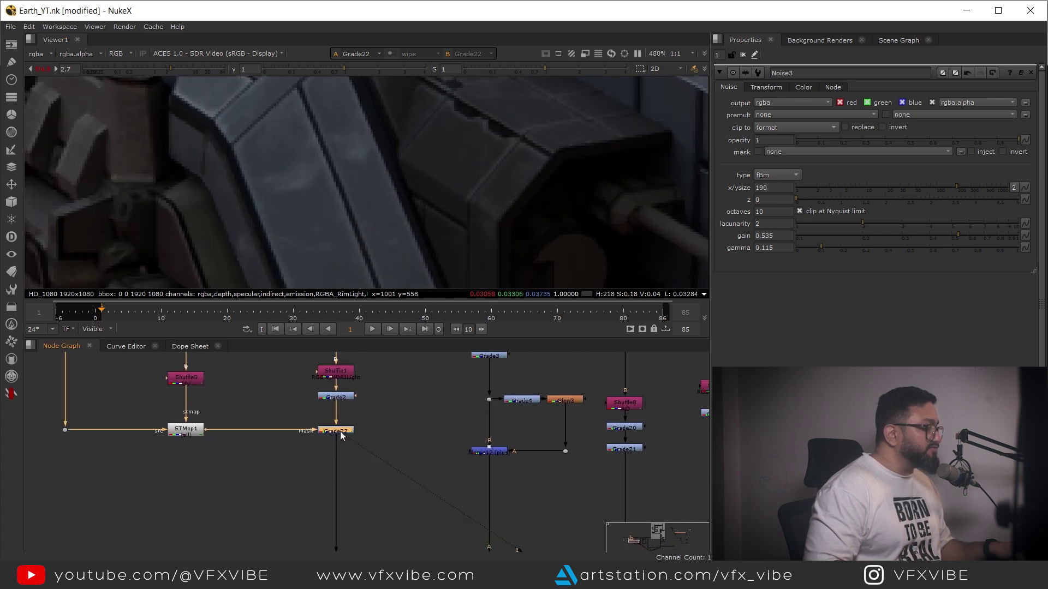
{"action": "scroll", "coordinate": [494, 474], "scroll_direction": "down", "scroll_amount": 1}
{"action": "middle_click_drag", "start_coordinate": [509, 476], "coordinate": [509, 499]}
{"action": "left_click_drag", "start_coordinate": [457, 417], "coordinate": [581, 482]}
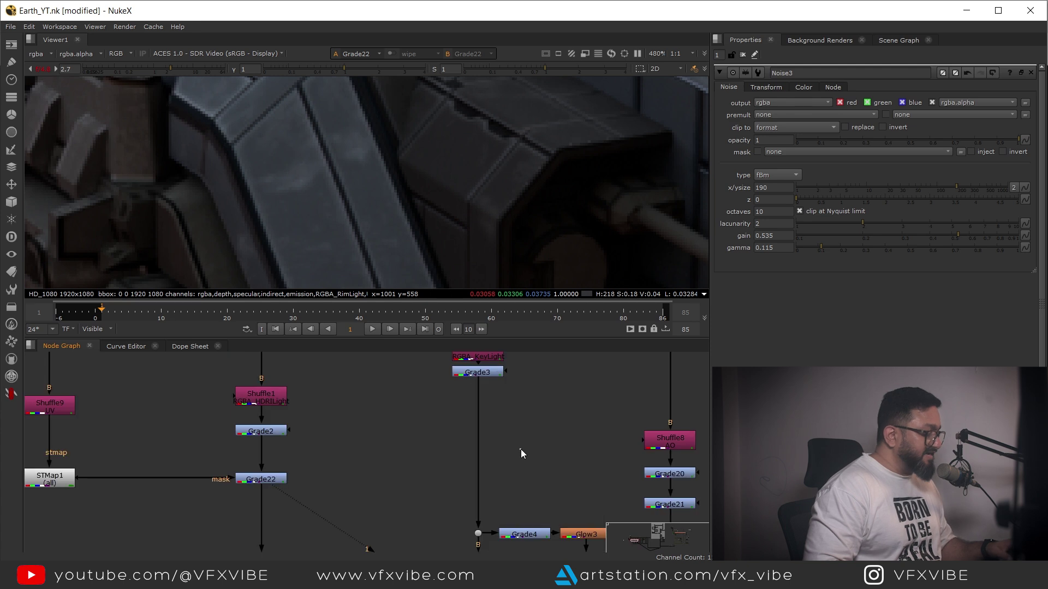
{"action": "key", "text": "g"}
{"action": "left_click_drag", "start_coordinate": [519, 450], "coordinate": [477, 498]}
- Connect the new key light Grade's mask to the STMap and route the wire through a Dot beneath the STMap
{"action": "scroll", "coordinate": [477, 498], "scroll_direction": "down", "scroll_amount": 5}
{"action": "middle_click_drag", "start_coordinate": [516, 485], "coordinate": [626, 416]}
{"action": "scroll", "coordinate": [607, 427], "scroll_direction": "up", "scroll_amount": 3}
{"action": "left_click_drag", "start_coordinate": [596, 430], "coordinate": [270, 424]}
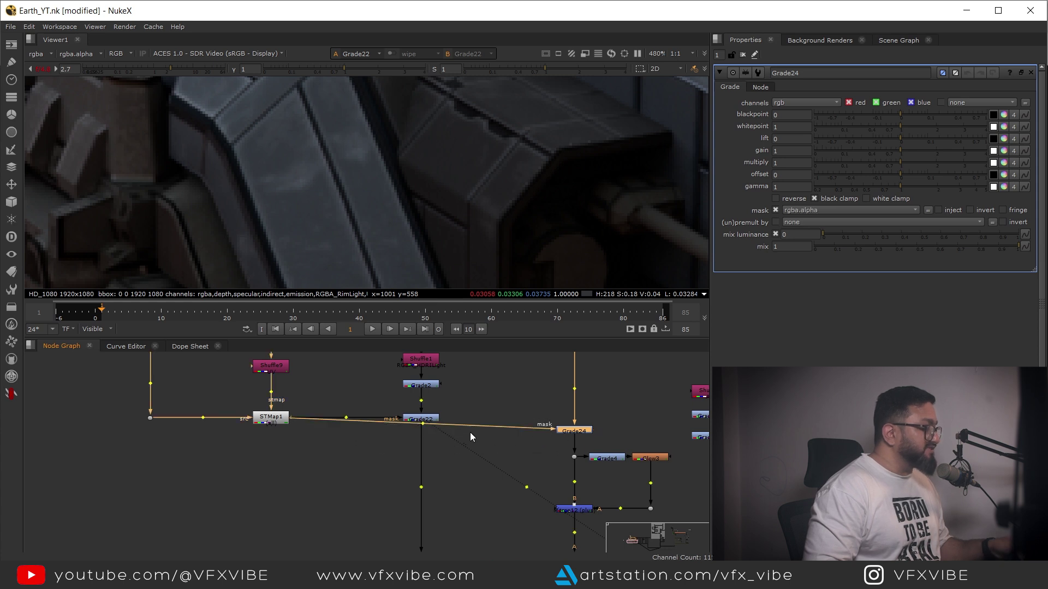
{"action": "scroll", "coordinate": [419, 427], "scroll_direction": "up", "scroll_amount": 4}
{"action": "left_click_drag", "start_coordinate": [423, 423], "coordinate": [286, 491]}
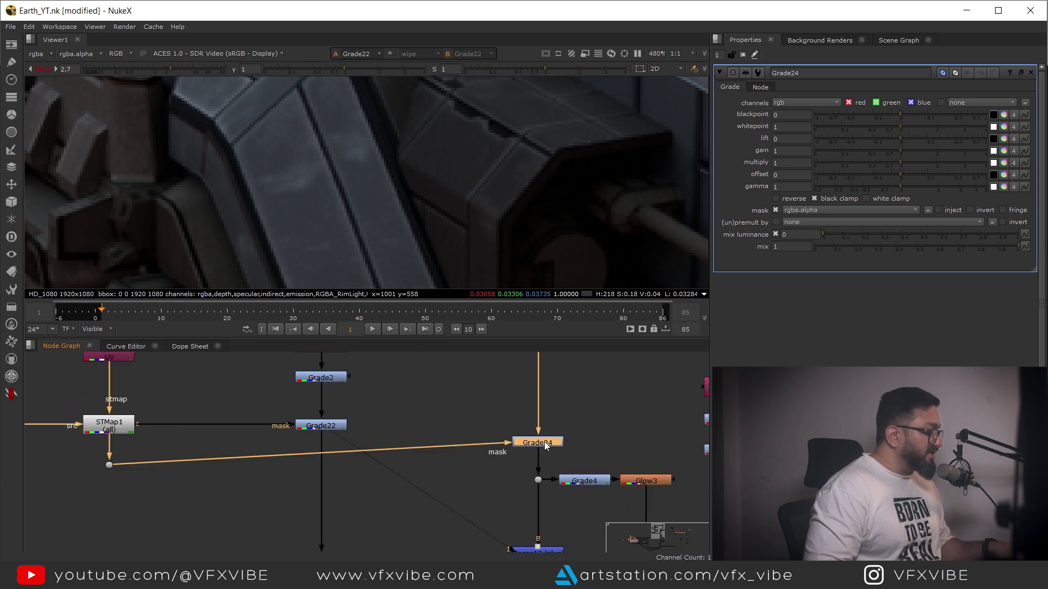
- View the new key light Grade and return the viewer gain to 1
{"action": "key", "text": "1"}
{"action": "scroll", "coordinate": [438, 191], "scroll_direction": "down", "scroll_amount": 6}
{"action": "scroll", "coordinate": [274, 99], "scroll_direction": "up", "scroll_amount": 3}
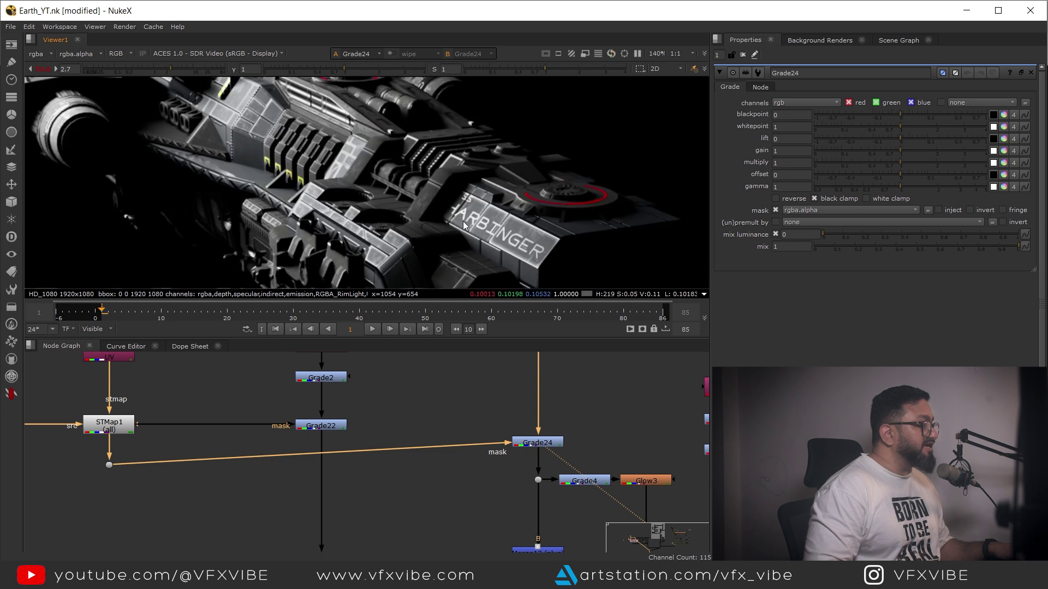
{"action": "left_click_drag", "start_coordinate": [165, 69], "coordinate": [154, 69]}
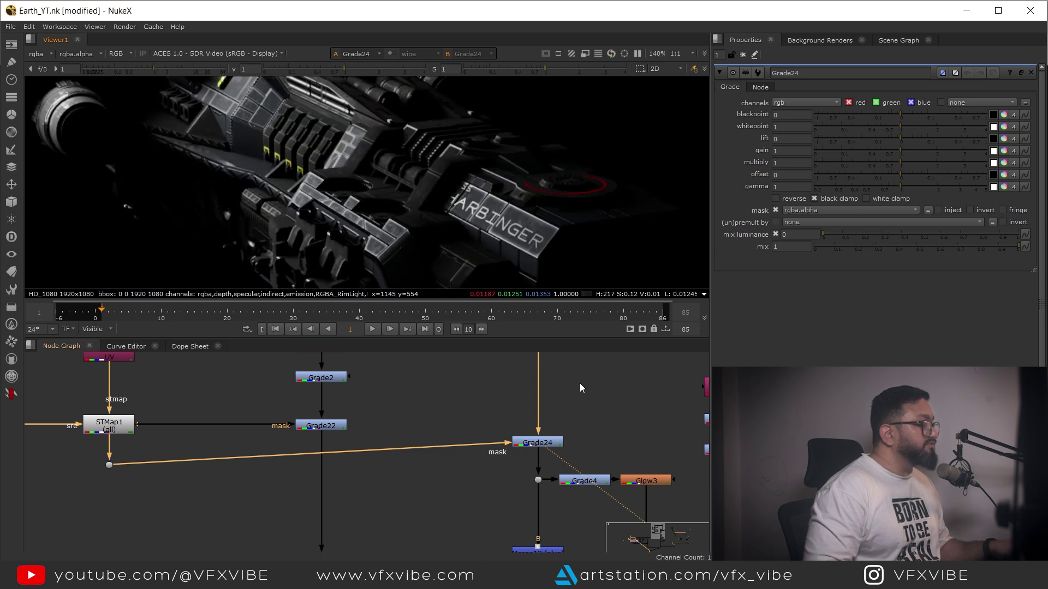
- Try a multiply of 1.4 on the key light Grade and reset it to the default
{"action": "left_click_drag", "start_coordinate": [542, 442], "coordinate": [549, 441]}
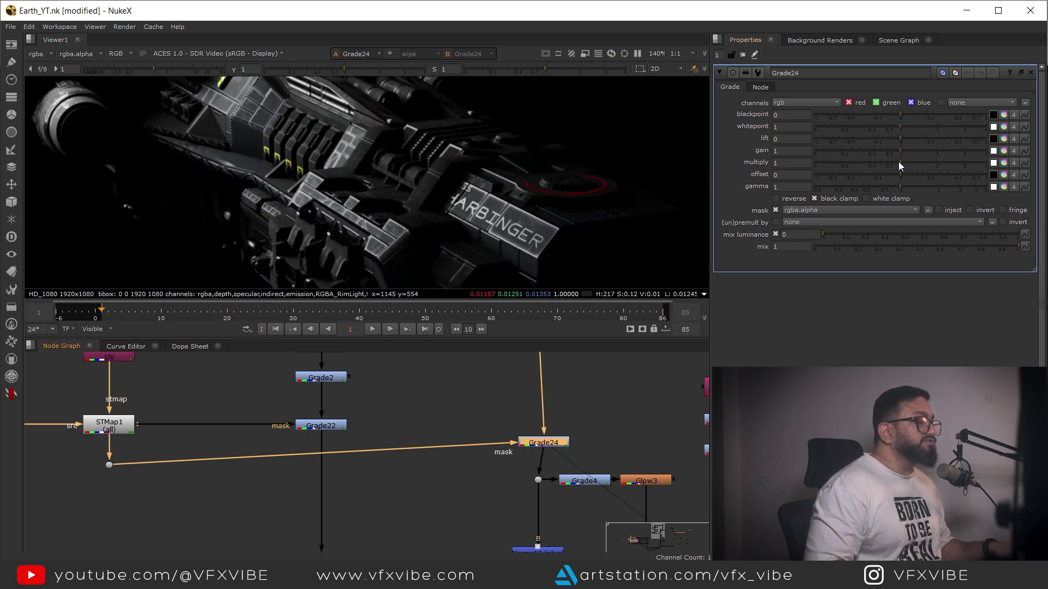
{"action": "left_click_drag", "start_coordinate": [898, 163], "coordinate": [913, 162]}
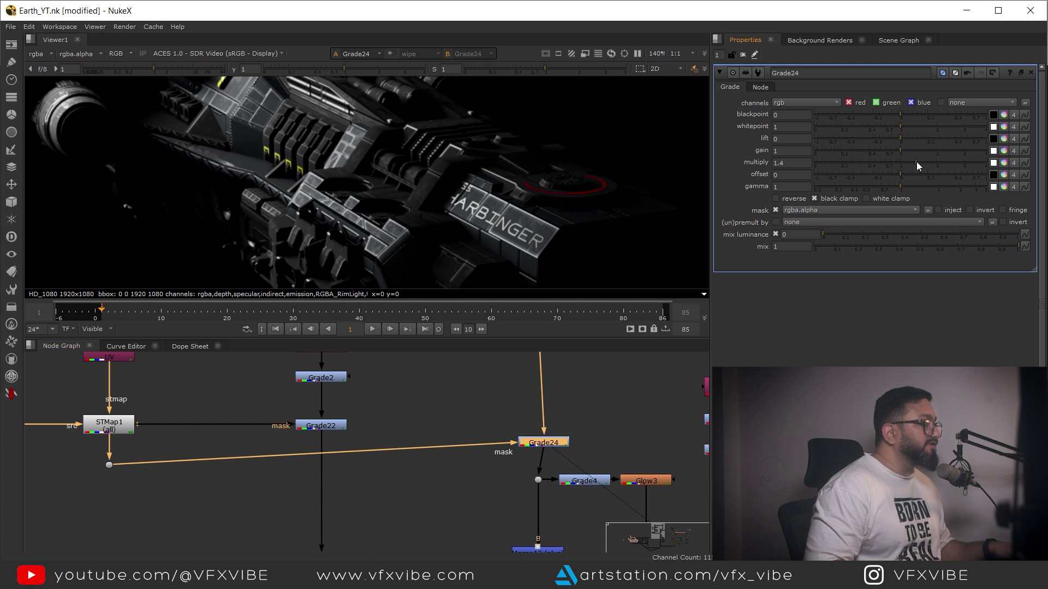
{"action": "left_click_drag", "start_coordinate": [548, 442], "coordinate": [541, 441]}
{"action": "scroll", "coordinate": [525, 218], "scroll_direction": "up", "scroll_amount": 5}
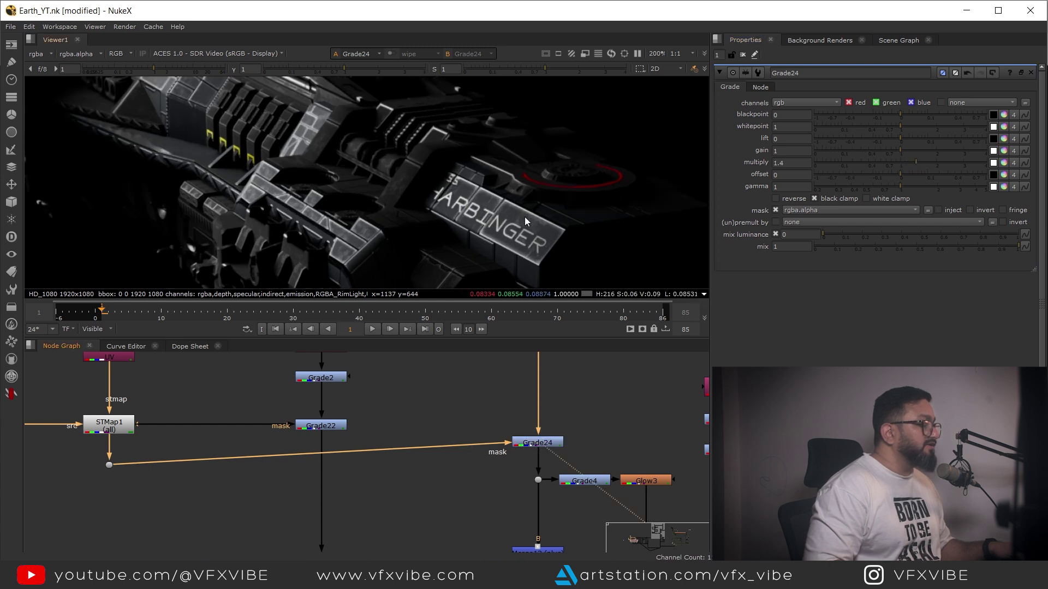
{"action": "left_click", "coordinate": [918, 163], "text": "ctrl"}
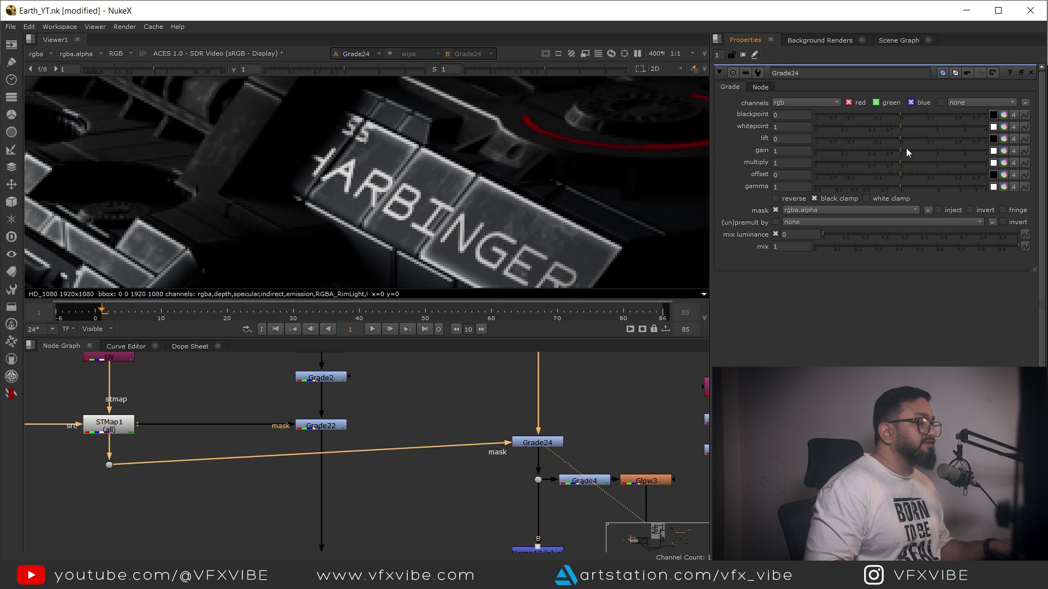
- Set the noise-masked key light Grade's gain to 2.28
{"action": "left_click_drag", "start_coordinate": [902, 149], "coordinate": [929, 163]}
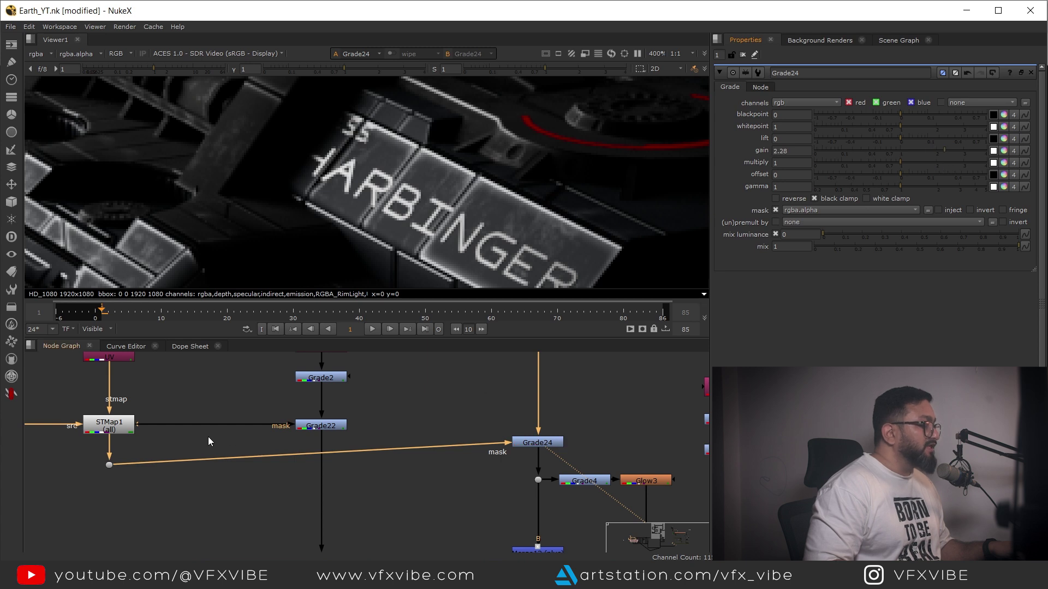
- View the Dot below the STMap and examine the mapped noise mask, including its alpha channel, on the hull
{"action": "middle_click_drag", "start_coordinate": [208, 437], "coordinate": [417, 410]}
{"action": "scroll", "coordinate": [406, 423], "scroll_direction": "down", "scroll_amount": 4}
{"action": "scroll", "coordinate": [367, 421], "scroll_direction": "up", "scroll_amount": 3}
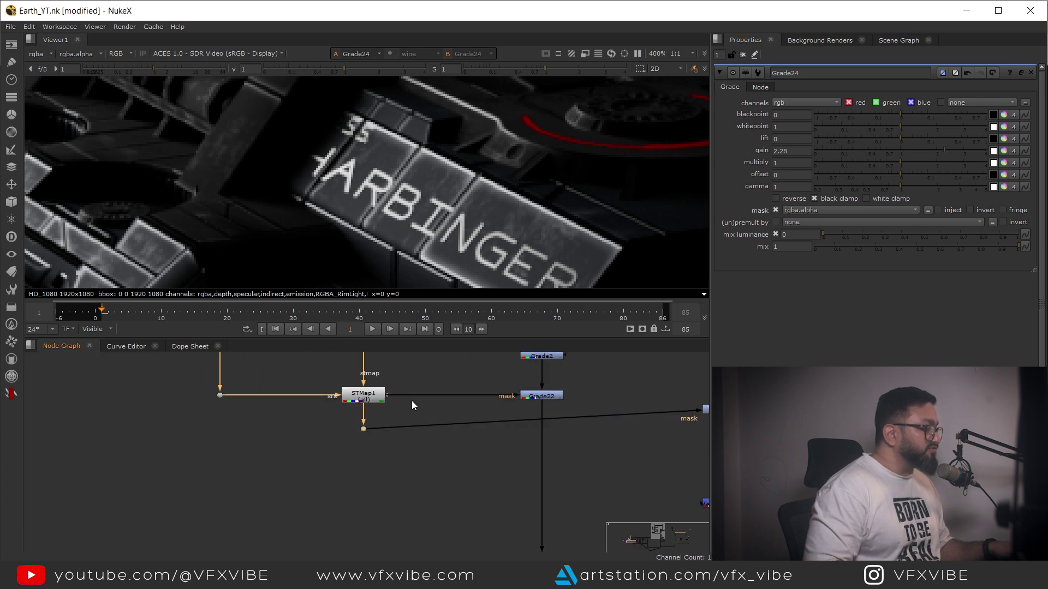
{"action": "key", "text": "1"}
{"action": "key", "text": "a"}
{"action": "key", "text": "f"}
{"action": "key", "text": "a"}
{"action": "scroll", "coordinate": [377, 169], "scroll_direction": "up", "scroll_amount": 6}
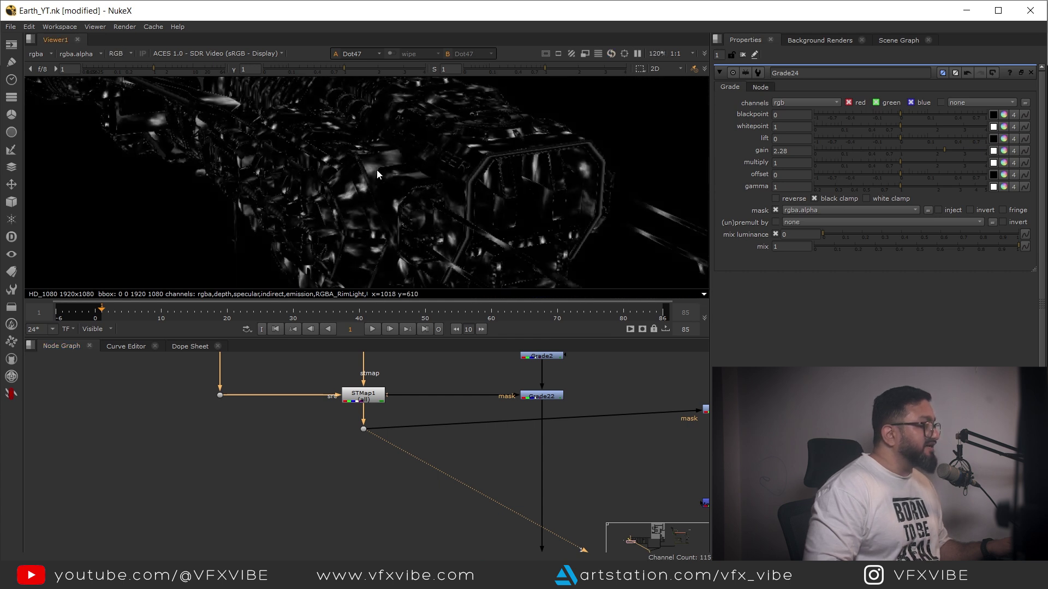
{"action": "scroll", "coordinate": [363, 437], "scroll_direction": "up", "scroll_amount": 2}
- Move the Dot below the STMap further down, insert a Grade between them, and view that Grade
{"action": "left_click_drag", "start_coordinate": [363, 440], "coordinate": [359, 477]}
{"action": "left_click", "coordinate": [369, 396]}
{"action": "key", "text": "g"}
{"action": "scroll", "coordinate": [390, 429], "scroll_direction": "down", "scroll_amount": 1}
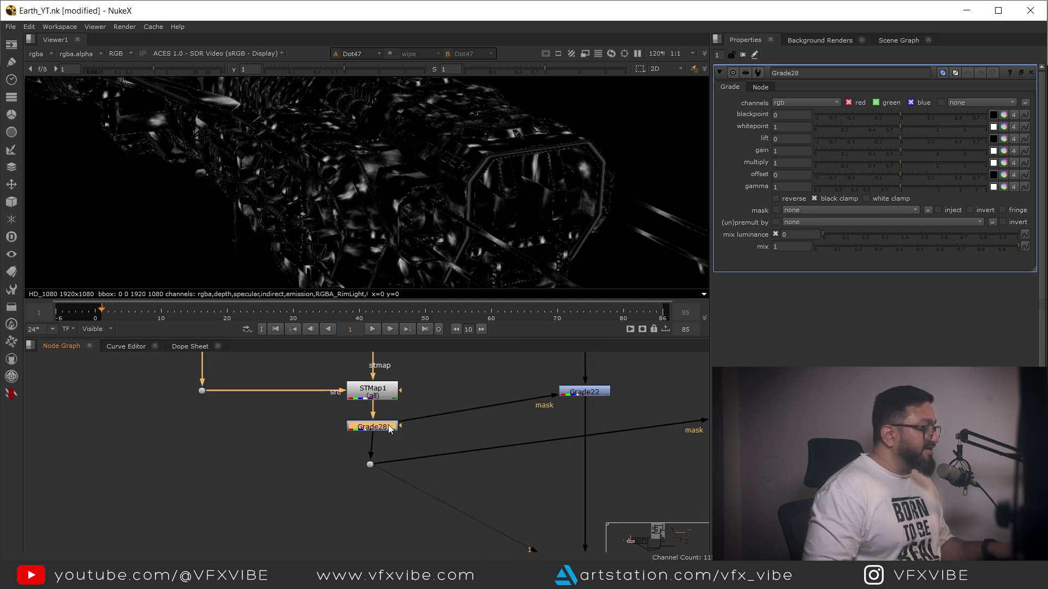
{"action": "key", "text": "1"}
- Restrict the mask Grade to the alpha channel and set its gain to 2.18
{"action": "left_click", "coordinate": [796, 106]}
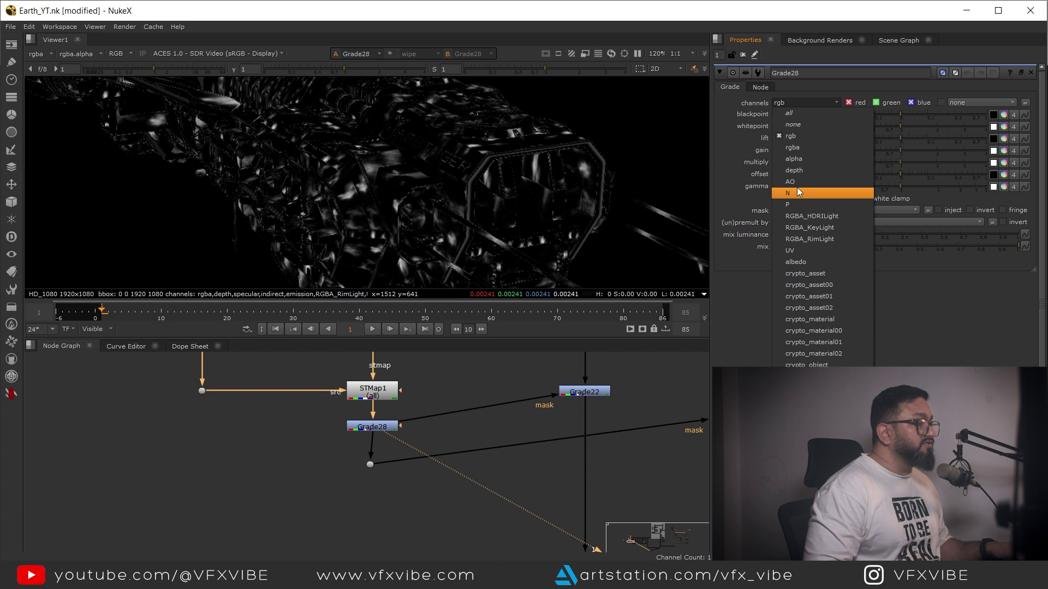
{"action": "left_click", "coordinate": [793, 159]}
{"action": "left_click_drag", "start_coordinate": [900, 149], "coordinate": [943, 149]}
{"action": "key", "text": "a"}
{"action": "mouse_move", "coordinate": [940, 152]}
{"action": "left_mouse_down"}
{"action": "mouse_move", "coordinate": [856, 157]}
{"action": "mouse_move", "coordinate": [959, 159]}
{"action": "mouse_move", "coordinate": [941, 156]}
{"action": "left_mouse_up"}
- View the key light Grade in color and compare the hull panels with the Grade disabled and enabled
{"action": "middle_click_drag", "start_coordinate": [627, 431], "coordinate": [425, 415]}
{"action": "scroll", "coordinate": [426, 415], "scroll_direction": "down", "scroll_amount": 1}
{"action": "left_click", "coordinate": [578, 395]}
{"action": "key", "text": "1"}
{"action": "key", "text": "a"}
{"action": "scroll", "coordinate": [532, 223], "scroll_direction": "up", "scroll_amount": 6}
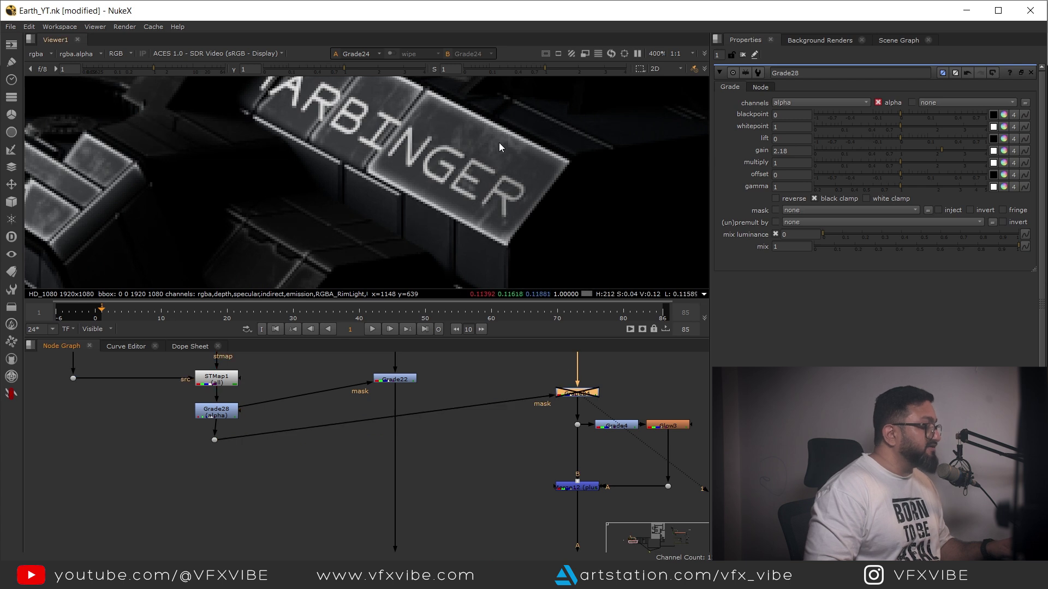
{"action": "scroll", "coordinate": [529, 169], "scroll_direction": "up", "scroll_amount": 4}
{"action": "scroll", "coordinate": [534, 156], "scroll_direction": "down", "scroll_amount": 4}
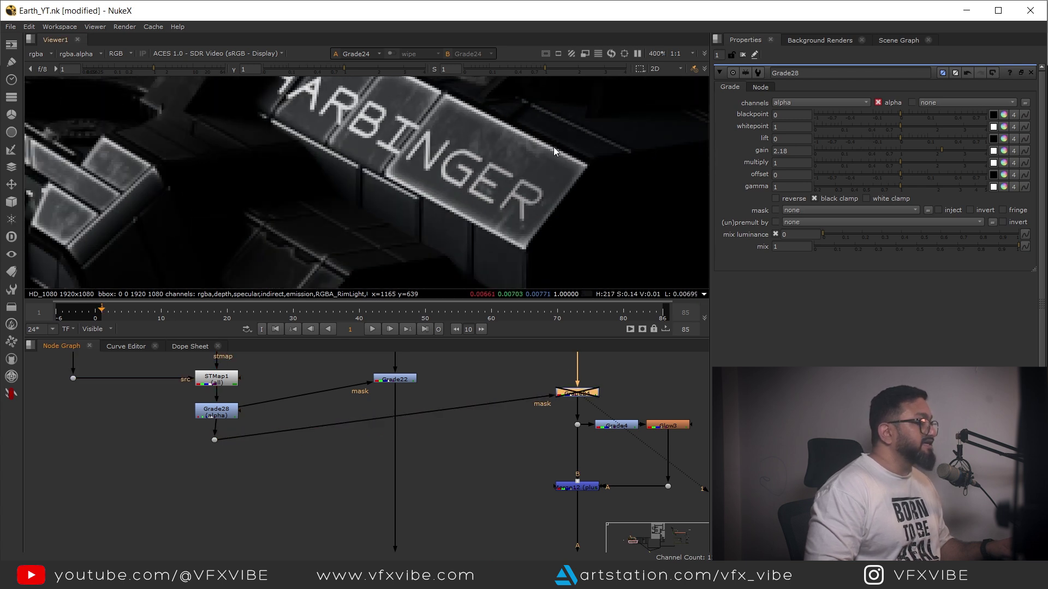
- Set the mask Grade's whitepoint to 0.46 and show the Merge7 composite in the viewer
{"action": "left_click_drag", "start_coordinate": [898, 125], "coordinate": [876, 127]}
{"action": "scroll", "coordinate": [508, 437], "scroll_direction": "down", "scroll_amount": 5}
{"action": "left_click", "coordinate": [492, 466]}
{"action": "key", "text": "2"}
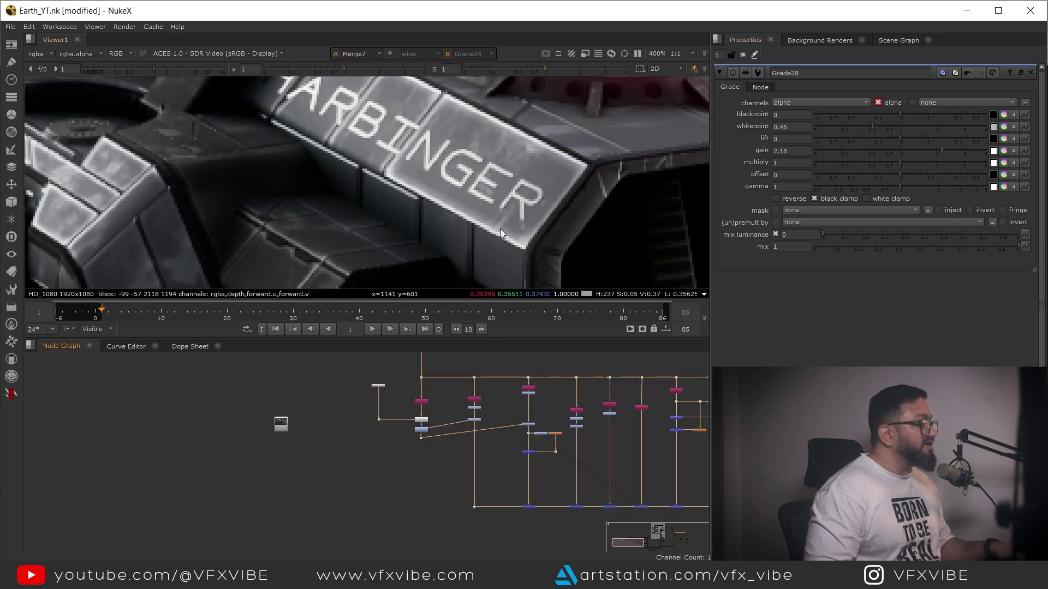
- Select both noise-masked Grades and examine their effect on the hull up close in the maximized viewer
{"action": "scroll", "coordinate": [489, 454], "scroll_direction": "up", "scroll_amount": 5}
{"action": "left_click", "coordinate": [372, 460]}
{"action": "left_click_drag", "start_coordinate": [487, 478], "coordinate": [488, 478], "text": "shift"}
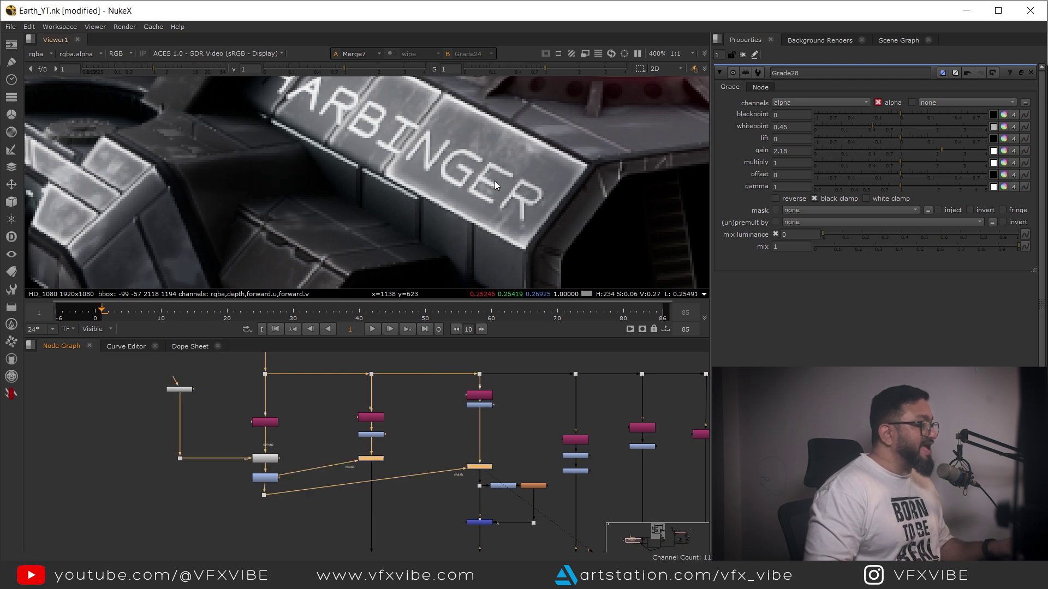
{"action": "key", "text": "space"}
{"action": "scroll", "coordinate": [506, 355], "scroll_direction": "down", "scroll_amount": 3}
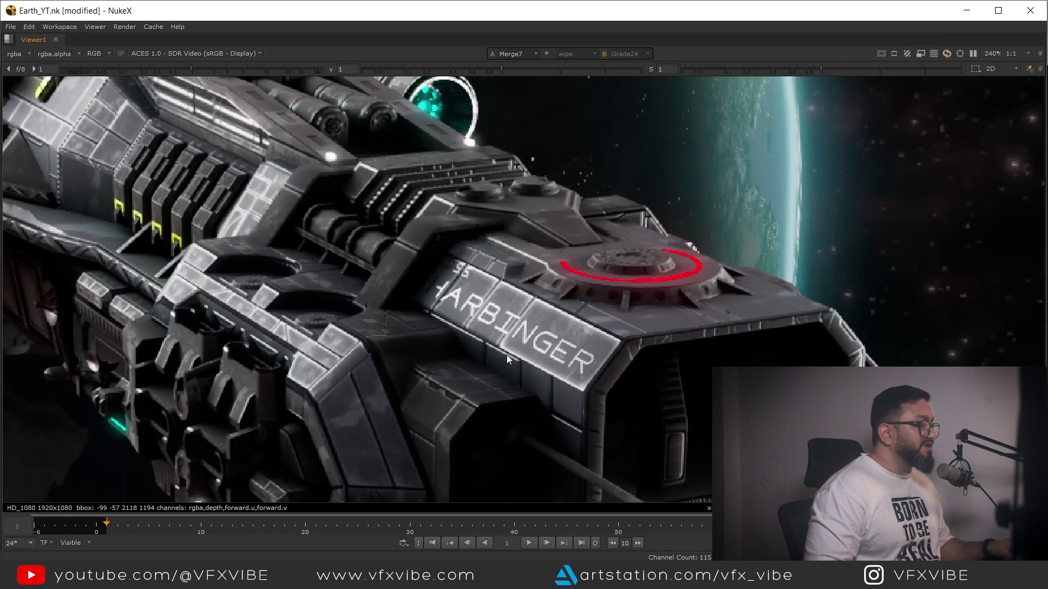
{"action": "scroll", "coordinate": [453, 329], "scroll_direction": "up", "scroll_amount": 4}
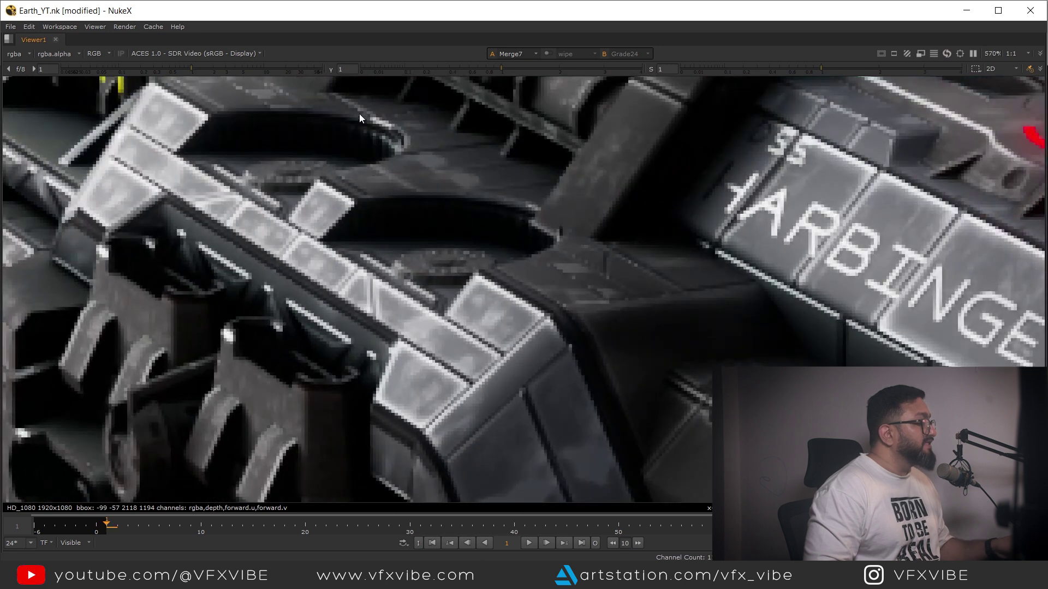
{"action": "scroll", "coordinate": [470, 186], "scroll_direction": "down", "scroll_amount": 8}
{"action": "scroll", "coordinate": [585, 257], "scroll_direction": "up", "scroll_amount": 5}
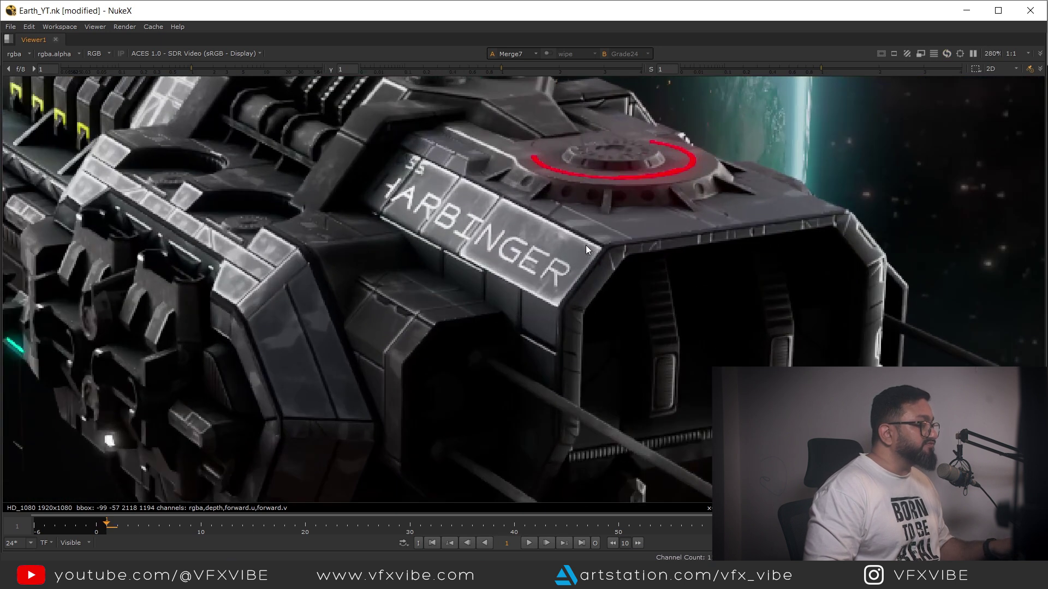
{"action": "key", "text": "space"}
- Set the gain of both noise-masked Grades, in the key light and HDRI light branches, to 1.68
{"action": "left_click", "coordinate": [513, 465]}
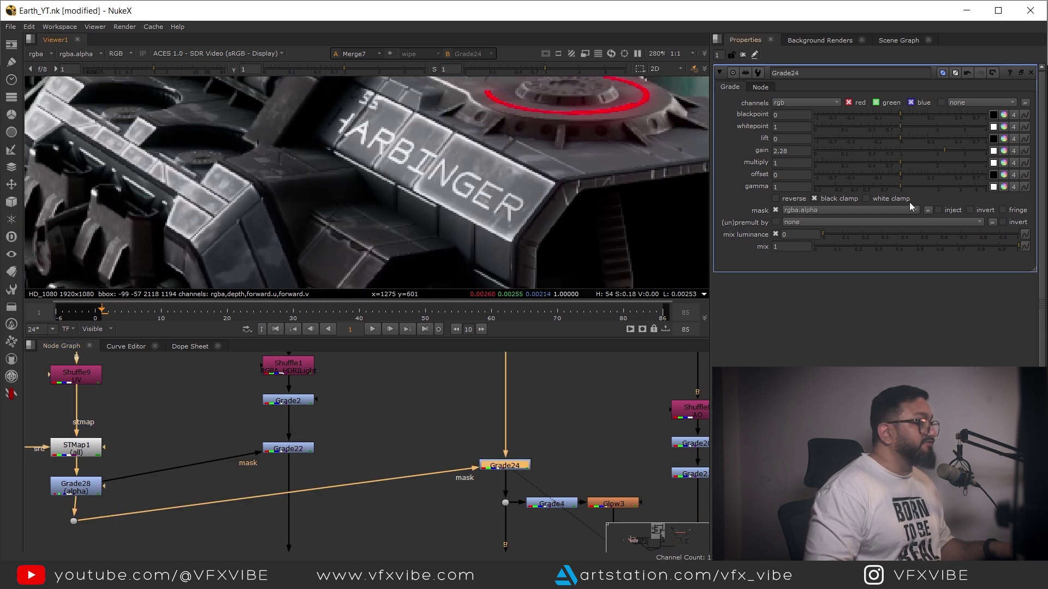
{"action": "left_click_drag", "start_coordinate": [945, 150], "coordinate": [925, 149]}
{"action": "middle_click_drag", "start_coordinate": [257, 452], "coordinate": [333, 446]}
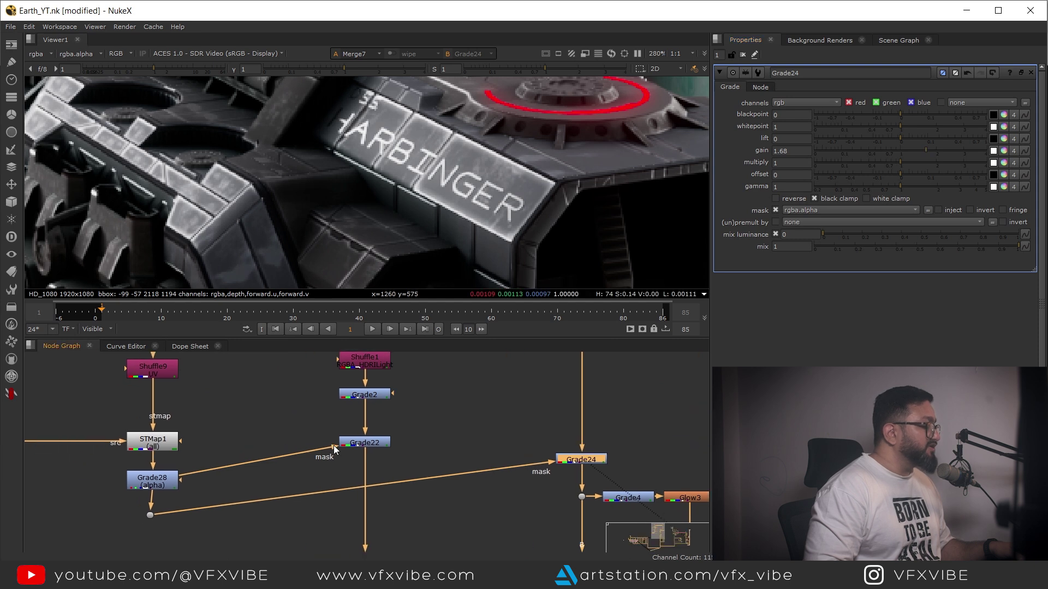
{"action": "left_click", "coordinate": [375, 447]}
{"action": "left_click_drag", "start_coordinate": [931, 149], "coordinate": [922, 150]}
{"action": "scroll", "coordinate": [528, 160], "scroll_direction": "up", "scroll_amount": 4}
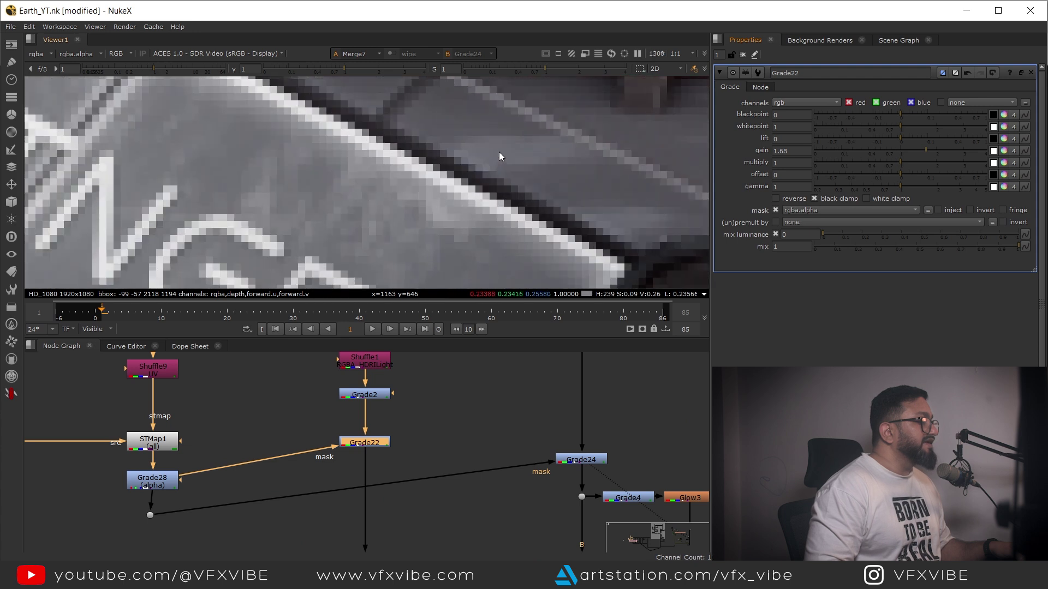
{"action": "scroll", "coordinate": [499, 152], "scroll_direction": "down", "scroll_amount": 5}
- Select the two noise-masked Grades together and review the whole ship composite in the maximized viewer
{"action": "scroll", "coordinate": [527, 376], "scroll_direction": "down", "scroll_amount": 3}
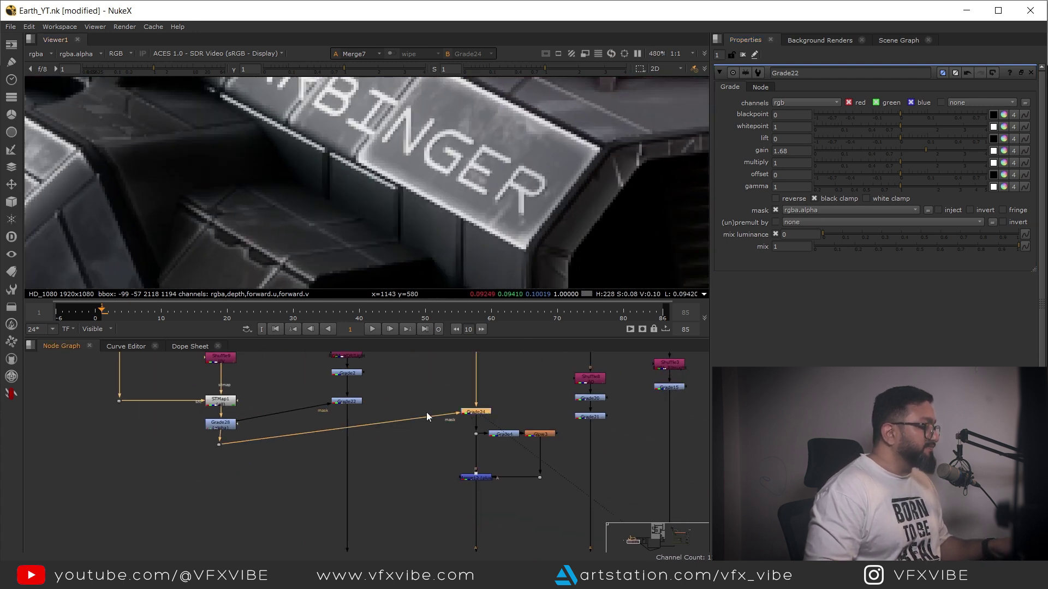
{"action": "left_click", "coordinate": [348, 401]}
{"action": "scroll", "coordinate": [552, 164], "scroll_direction": "down", "scroll_amount": 6}
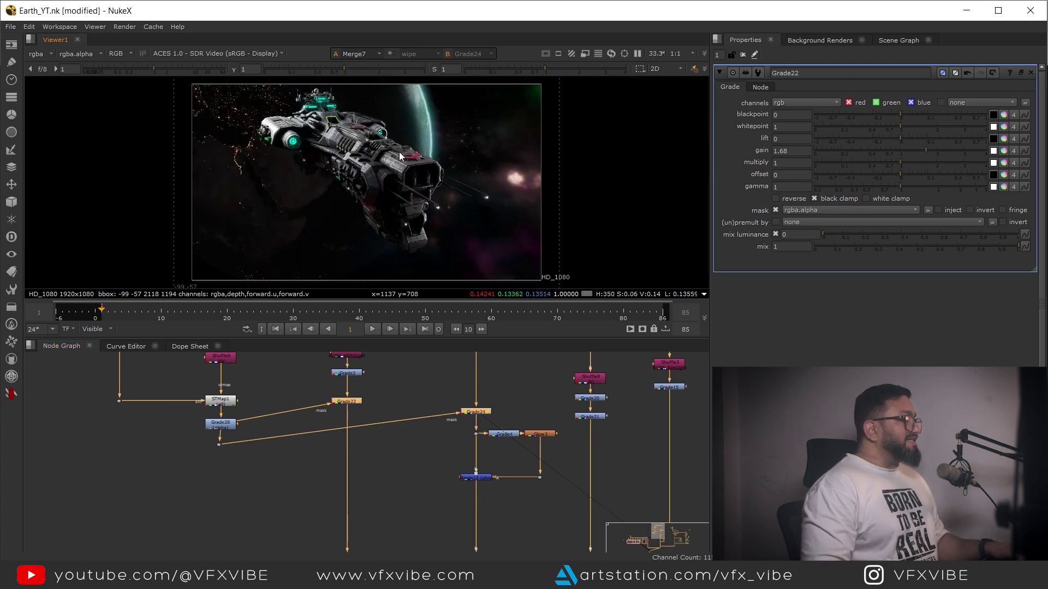
{"action": "key", "text": "space"}
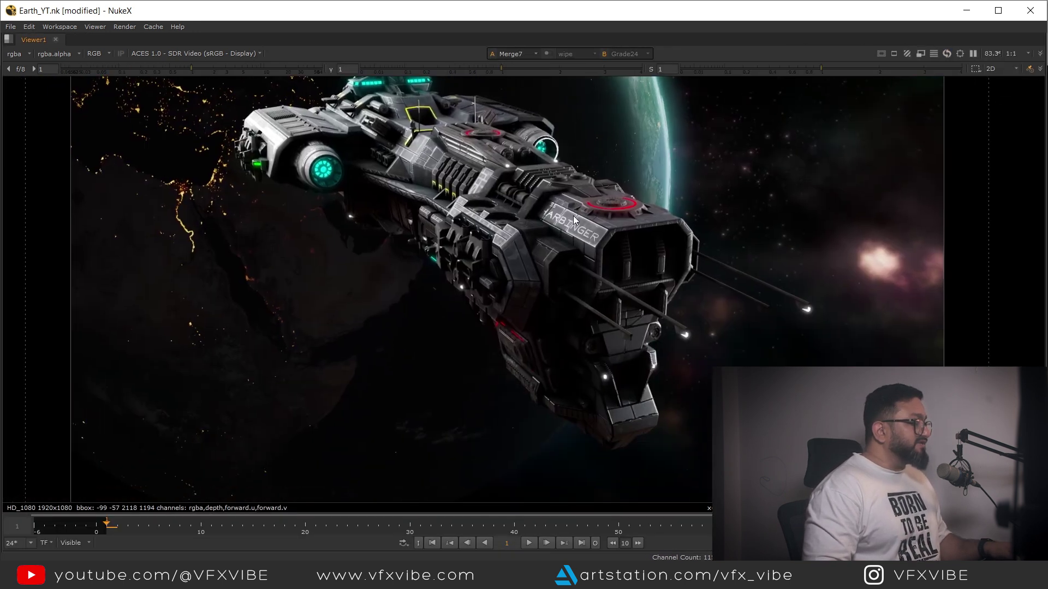